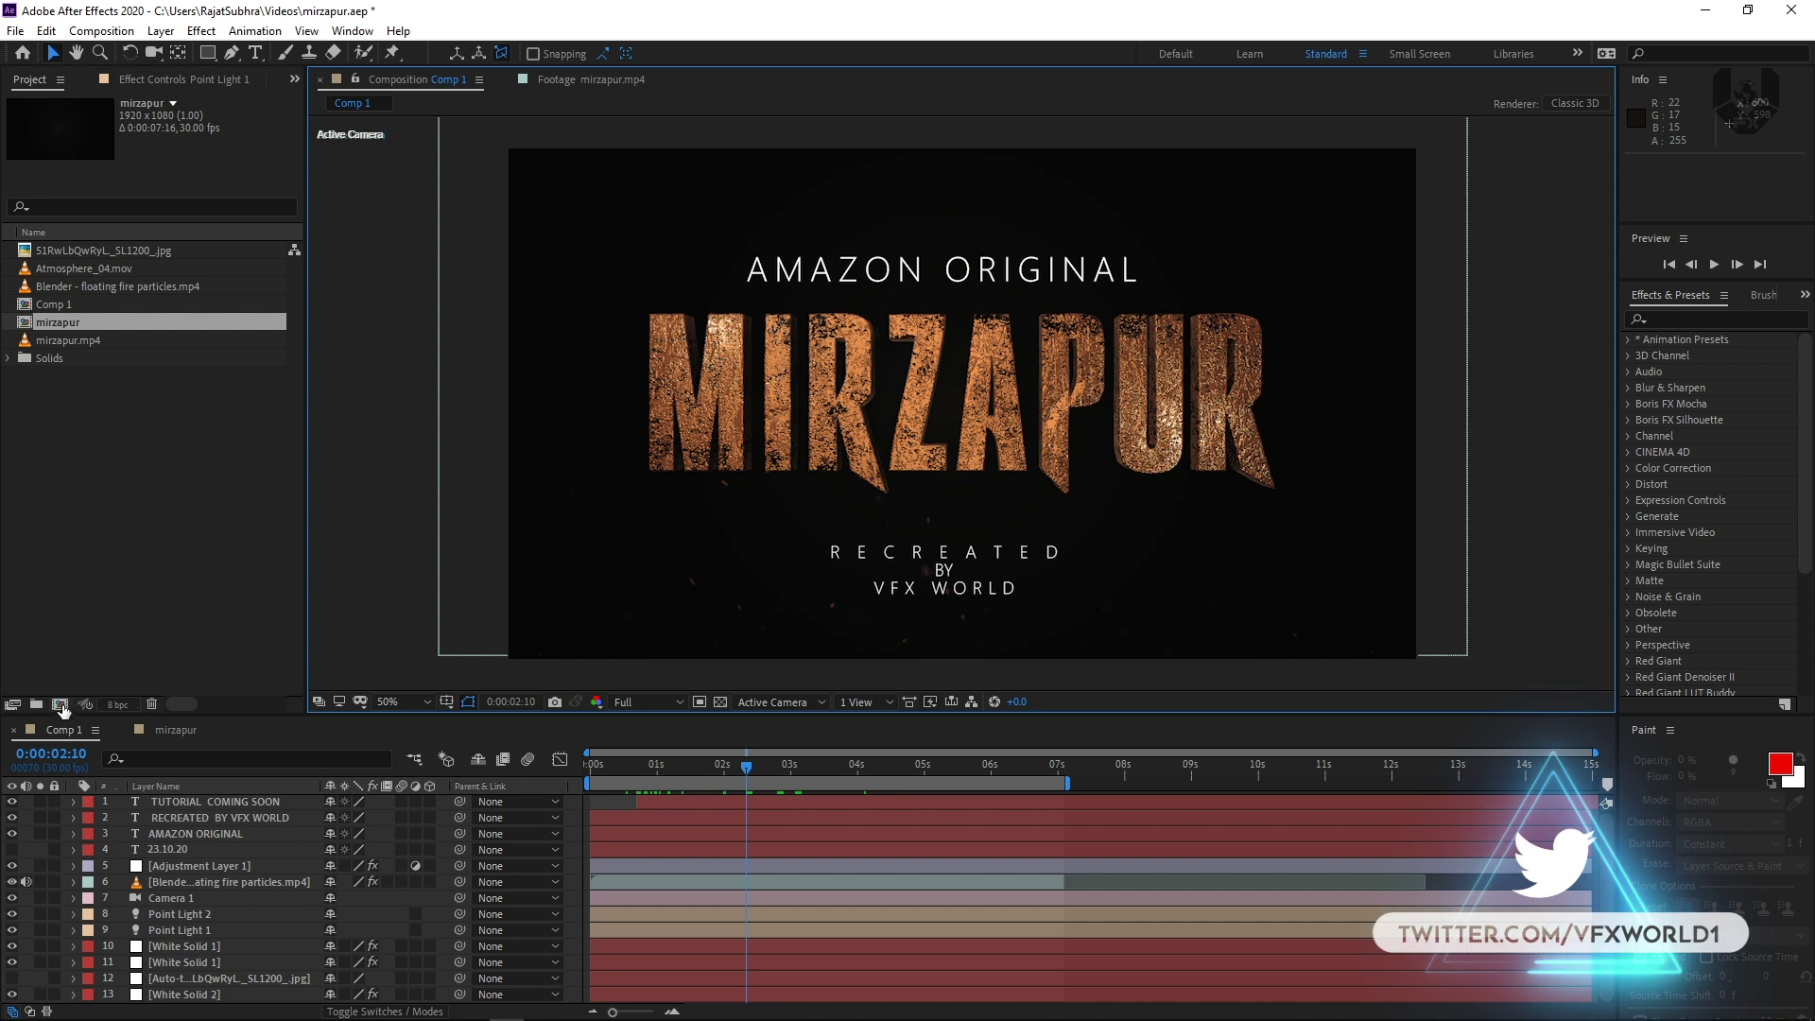
Create a new composition from the Project panel, bringing up Composition Settings for Comp 2.
left_click(59, 704)
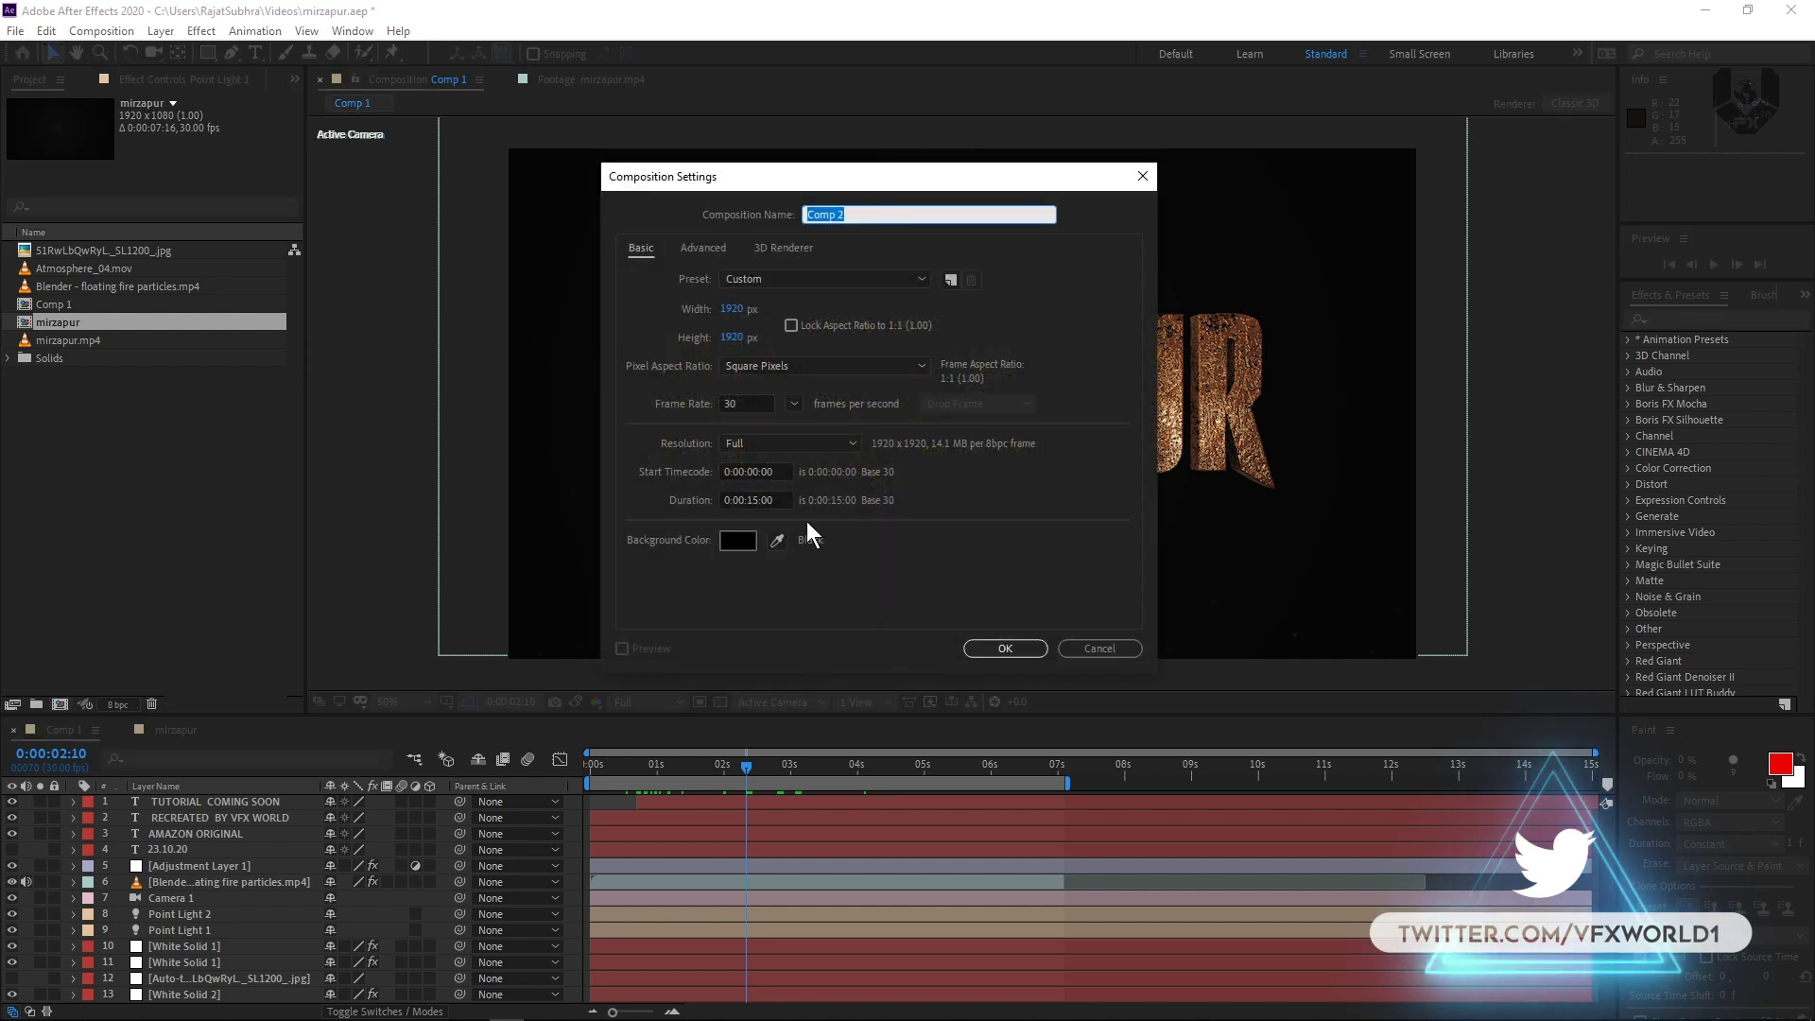
Name the comp mirzapur, add the MIRZAPUR poster JPG, and shift it down to show the title.
type("mir")
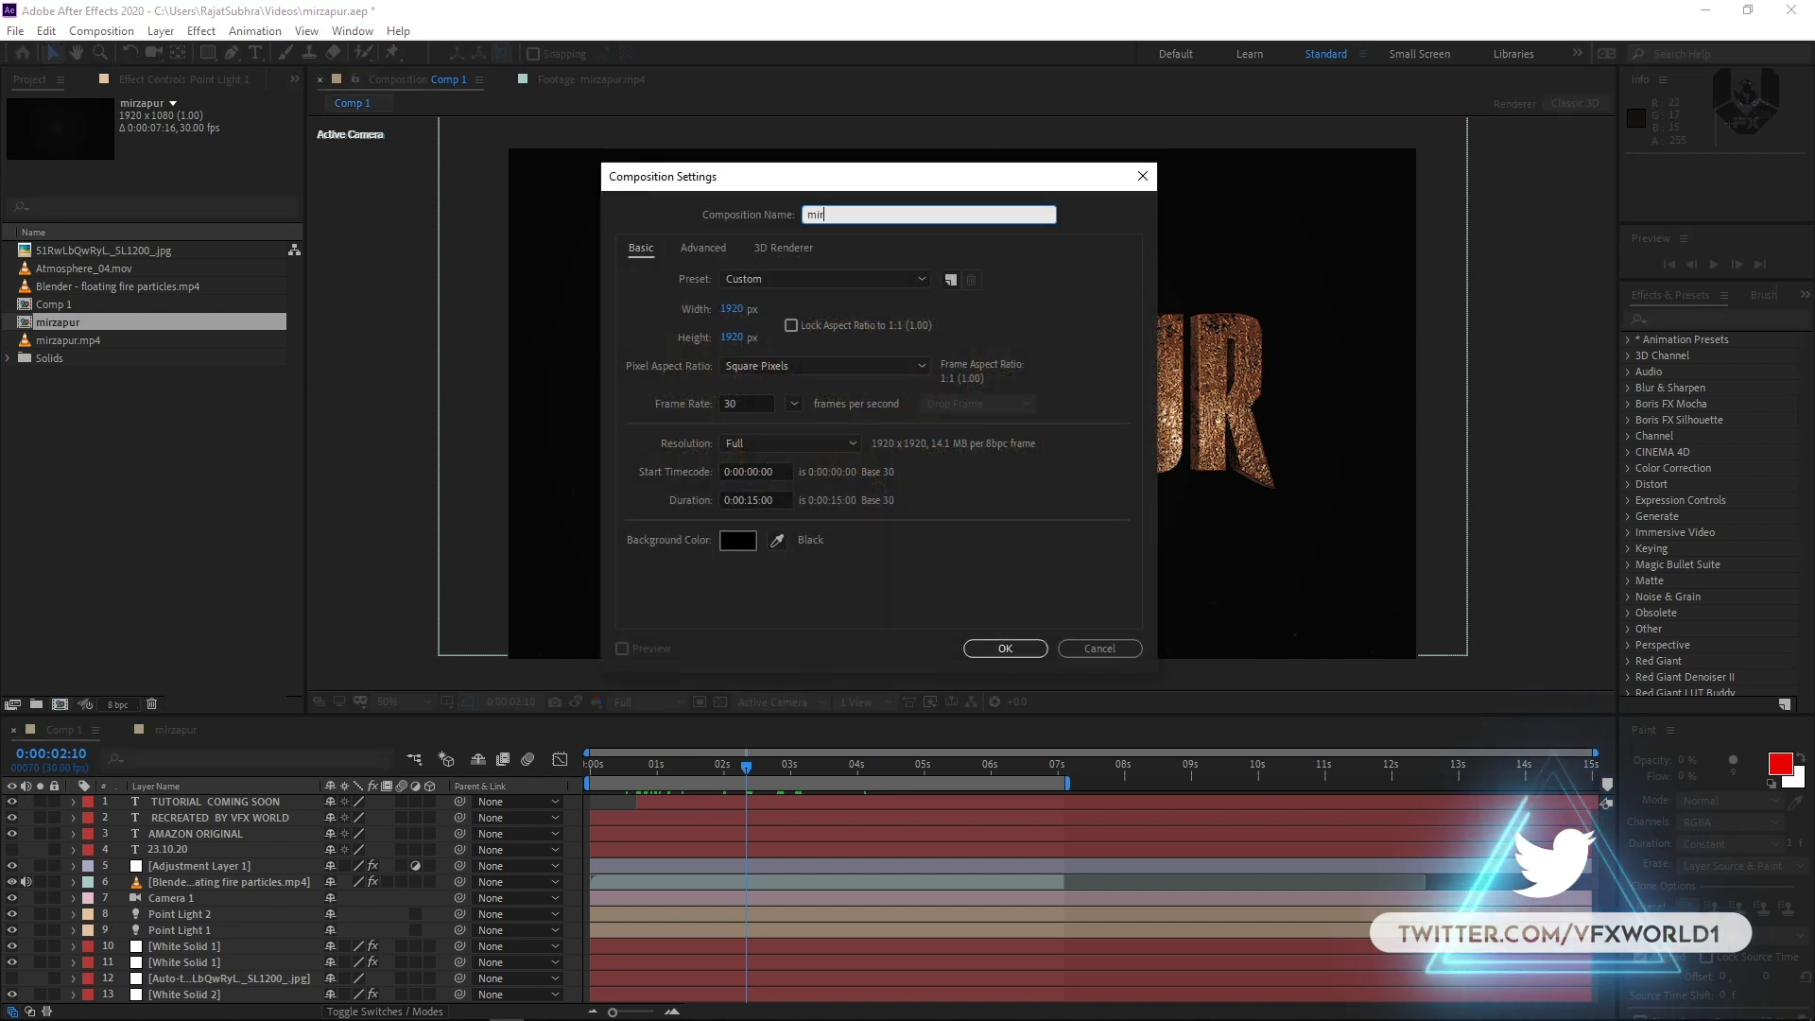
type("zapur")
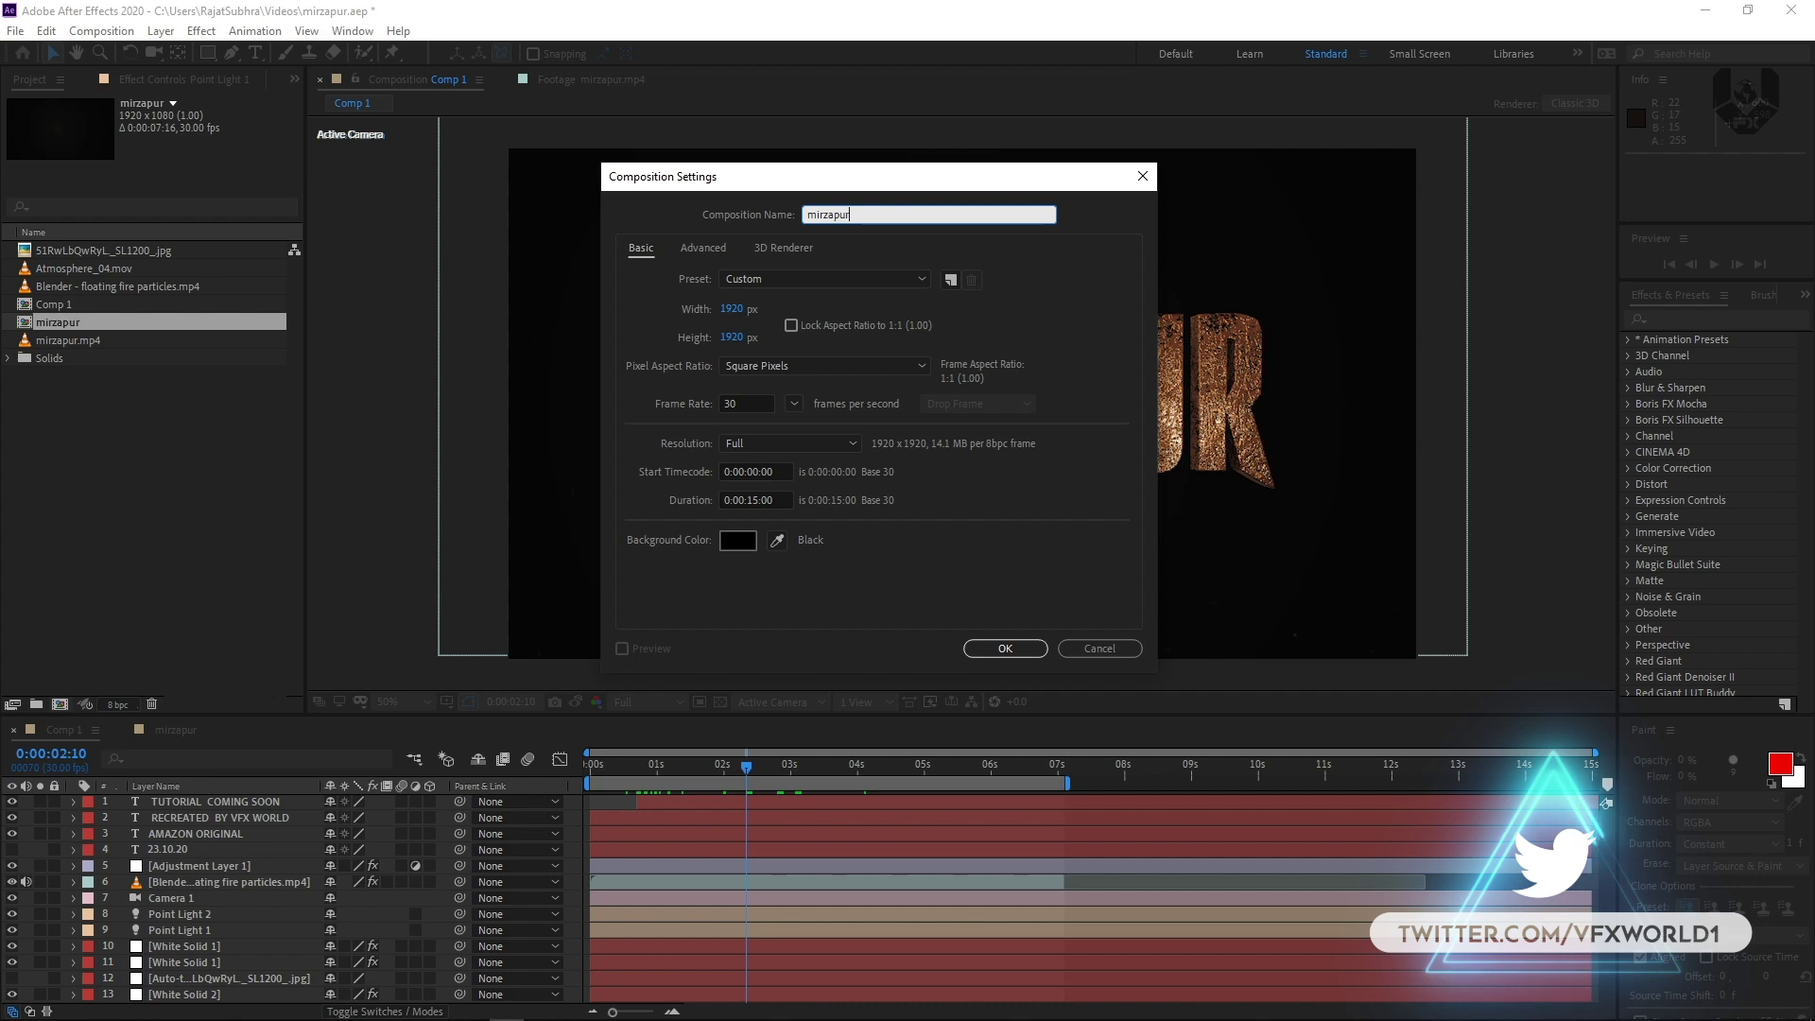
key("Return")
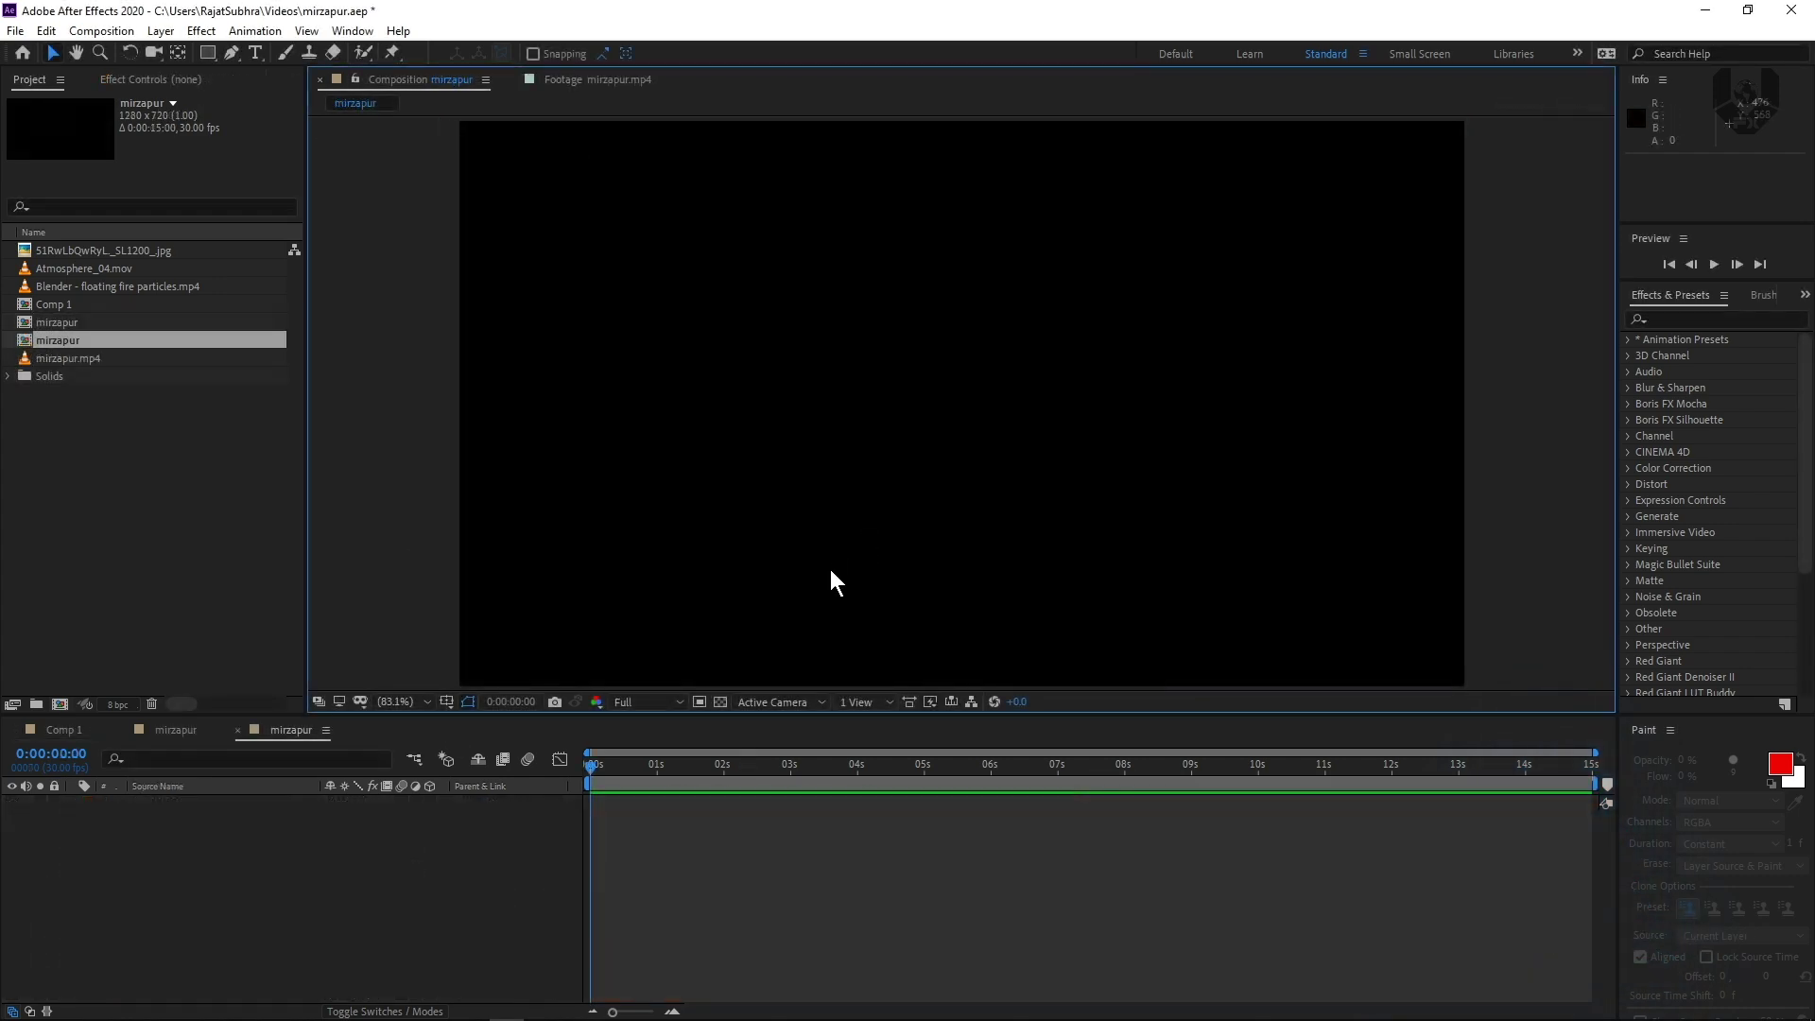
left_click(133, 529)
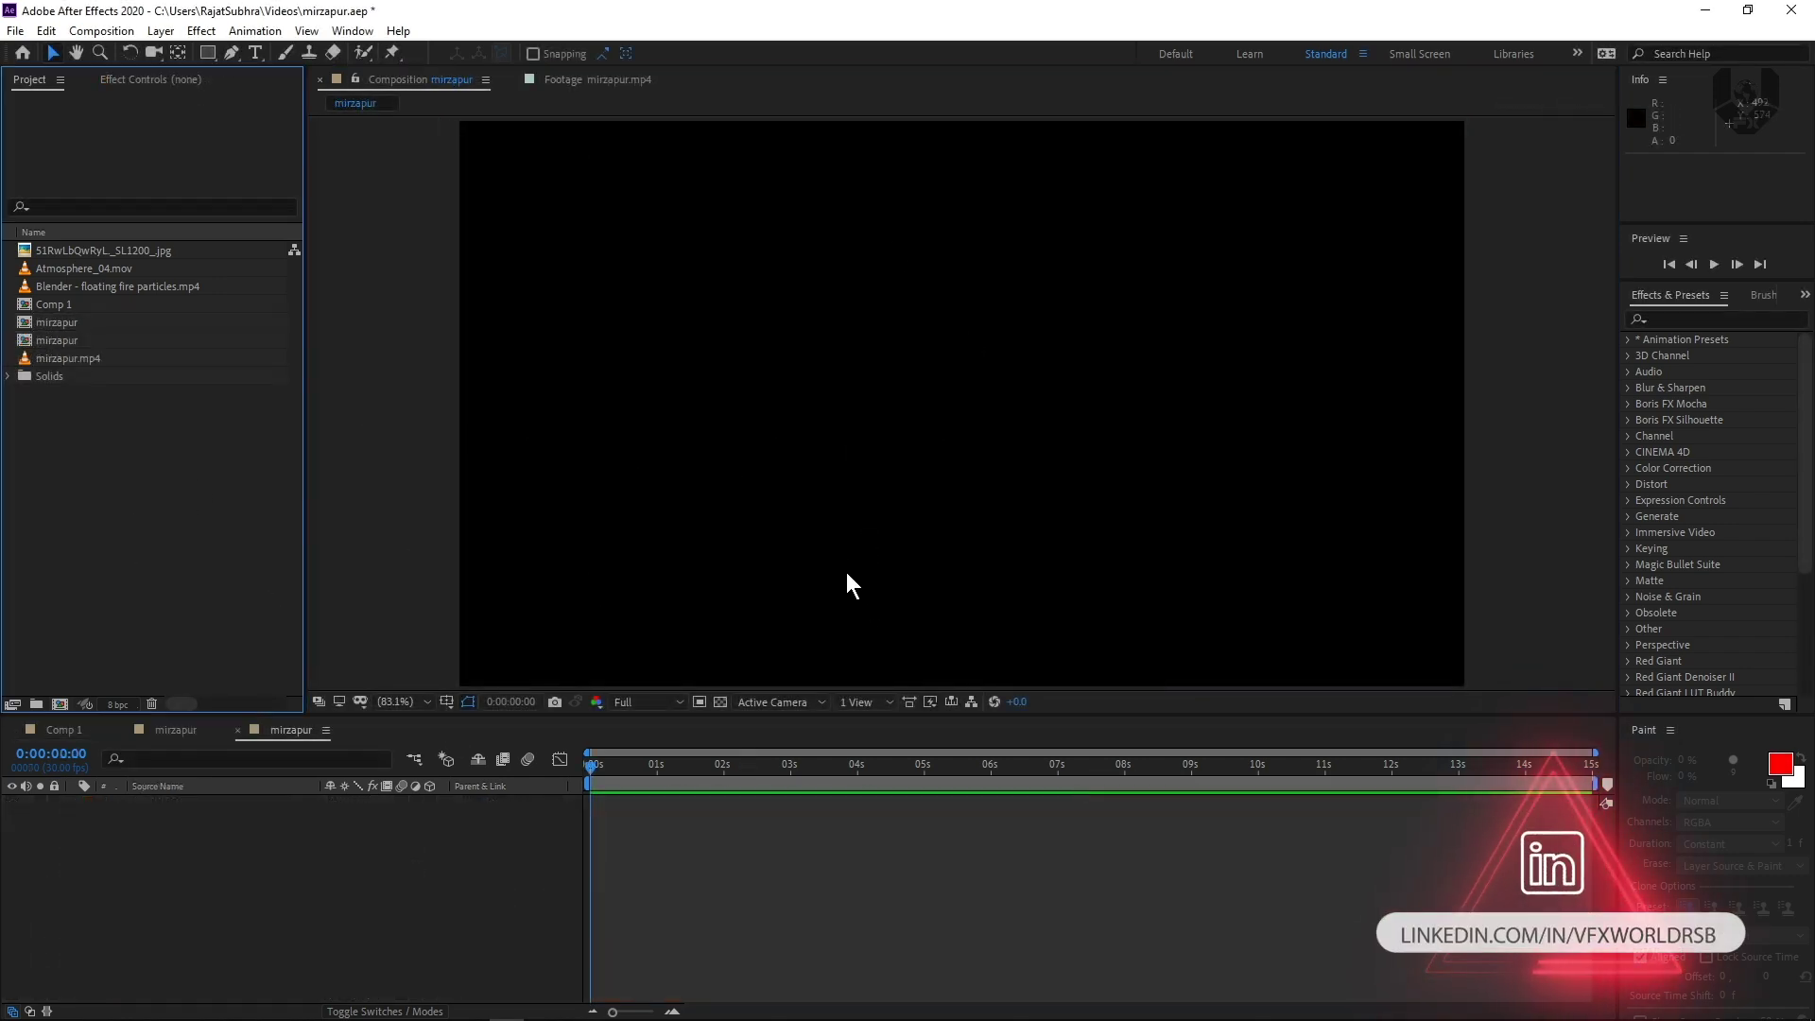
left_click_drag(88, 253, 223, 850)
left_click_drag(961, 318, 972, 571)
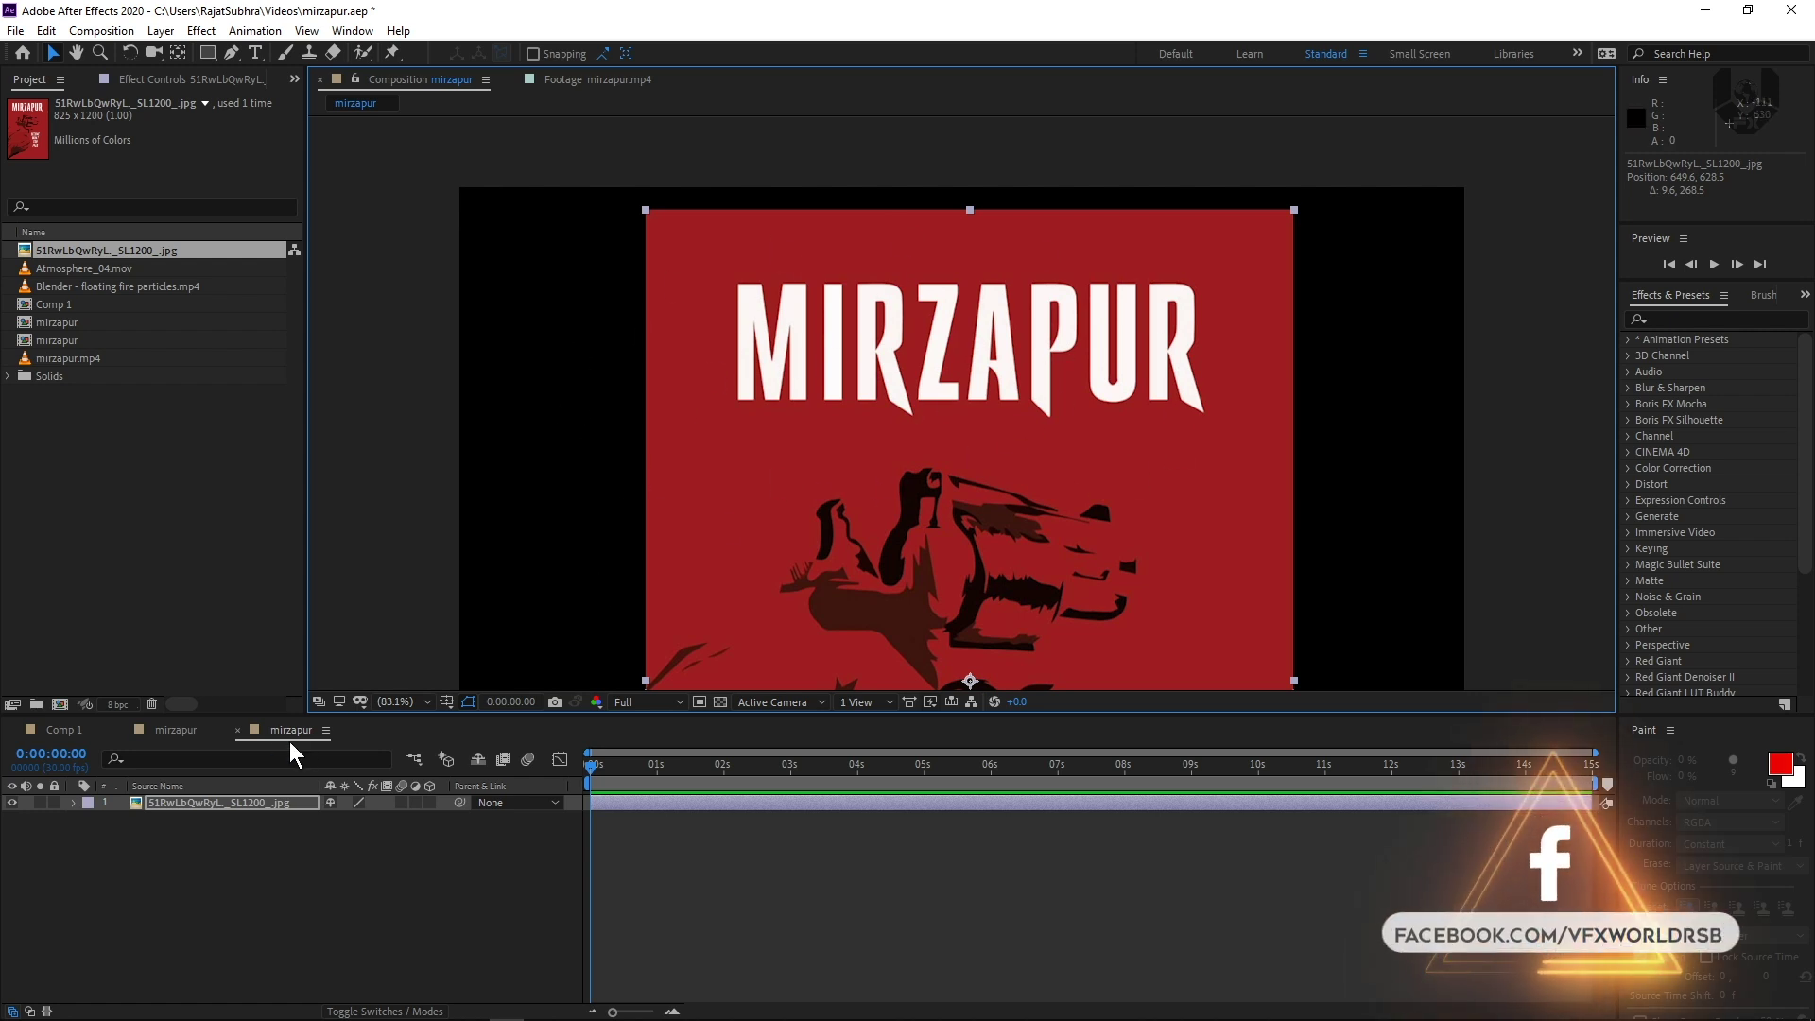
Mask the poster to the MIRZAPUR title with a rectangle and auto-trace it into a new layer.
key("q")
mouse_move(692, 248)
left_mouse_down()
mouse_move(1183, 457)
mouse_move(1241, 450)
left_mouse_up()
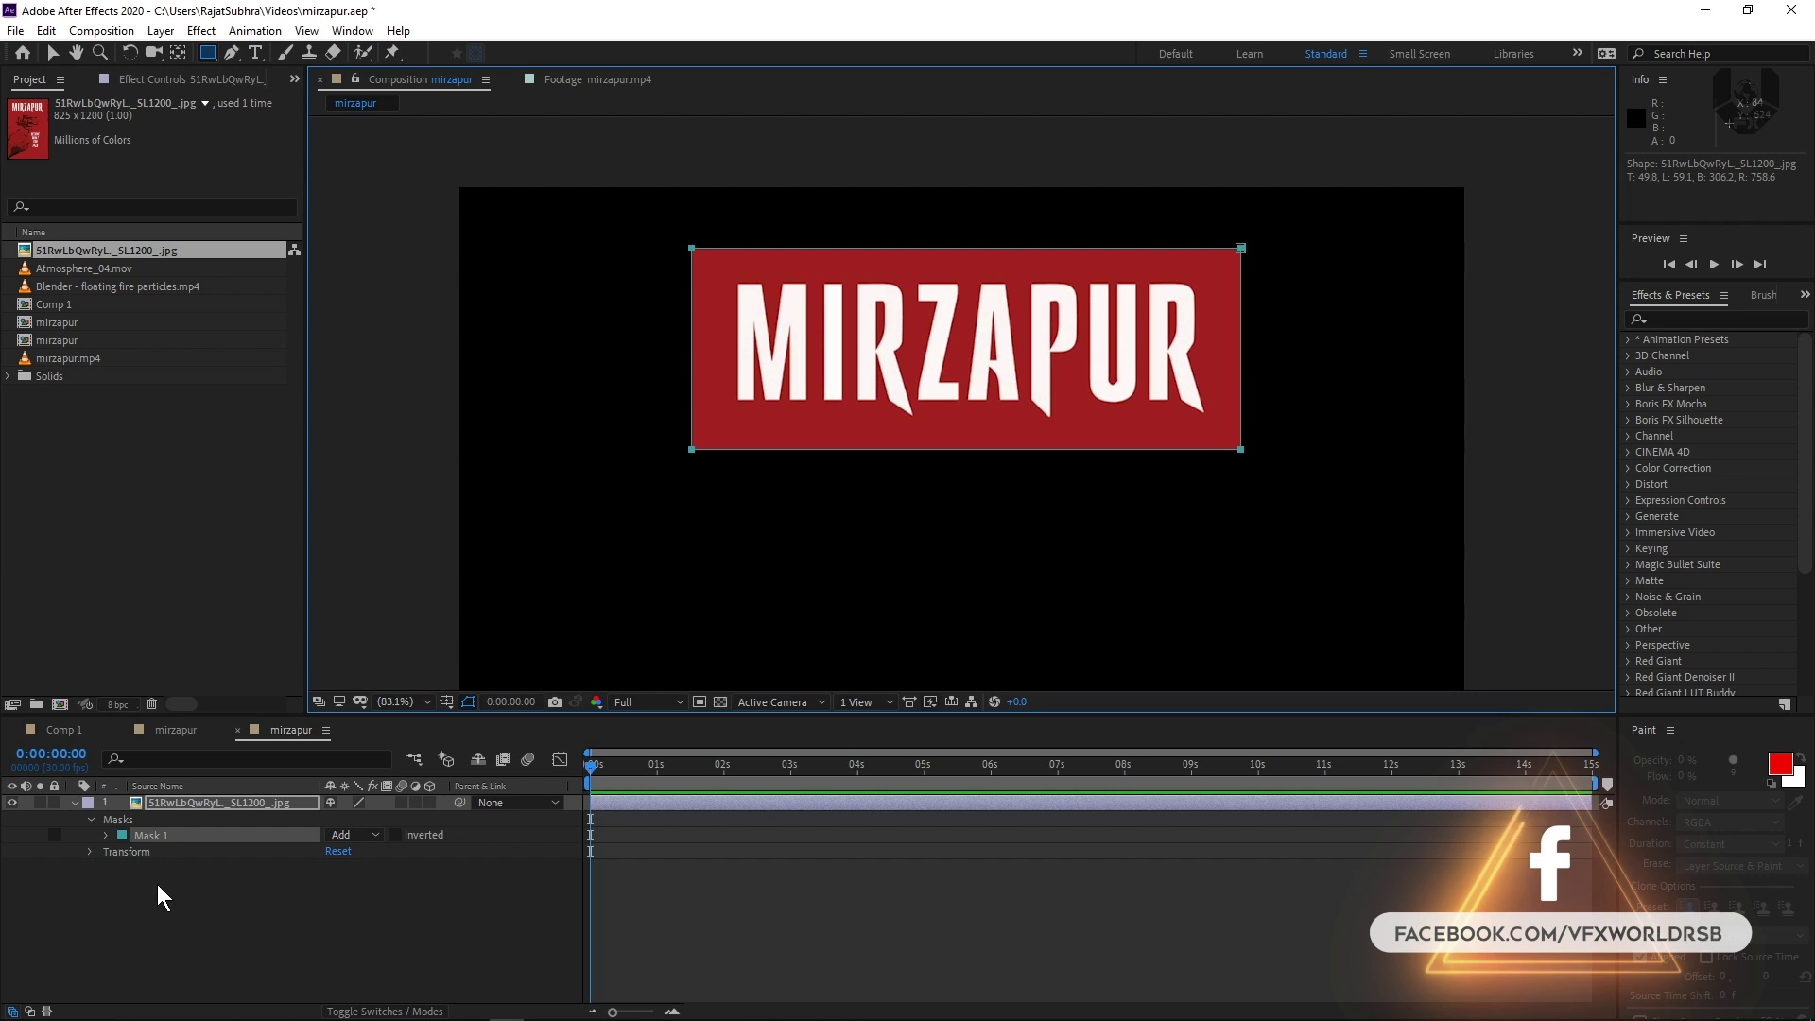
left_click(161, 30)
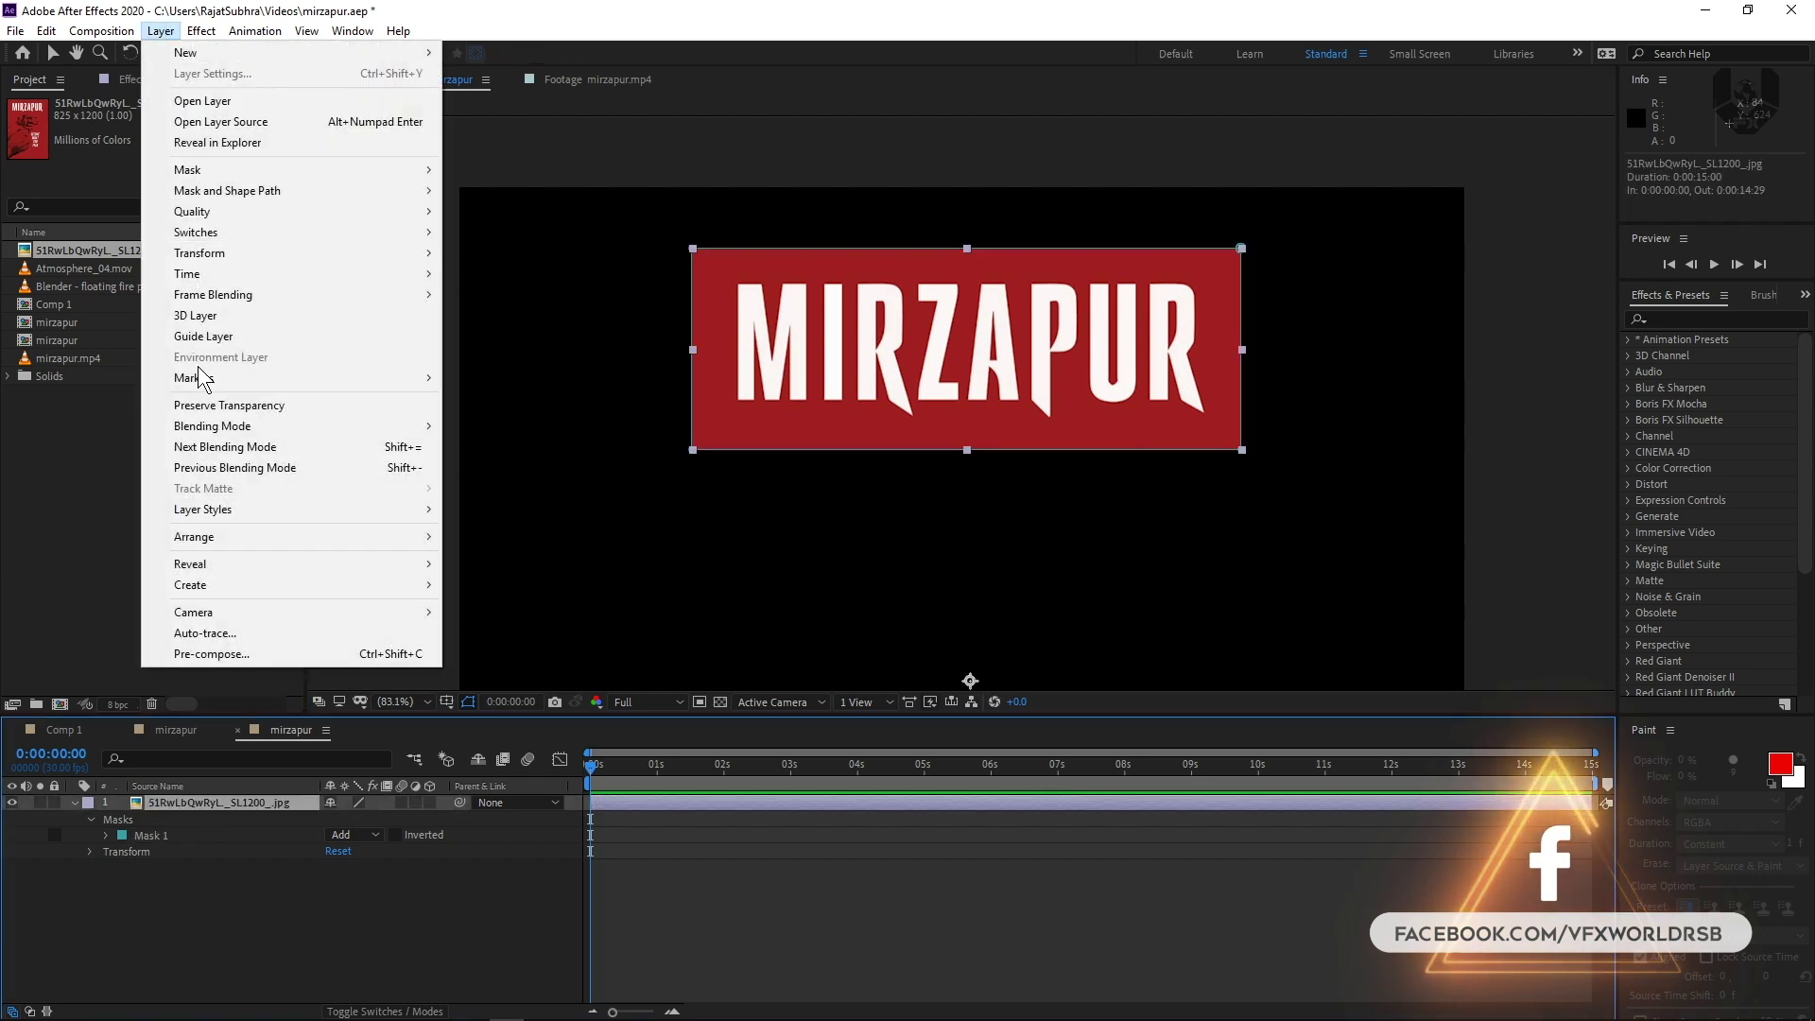
left_click(269, 635)
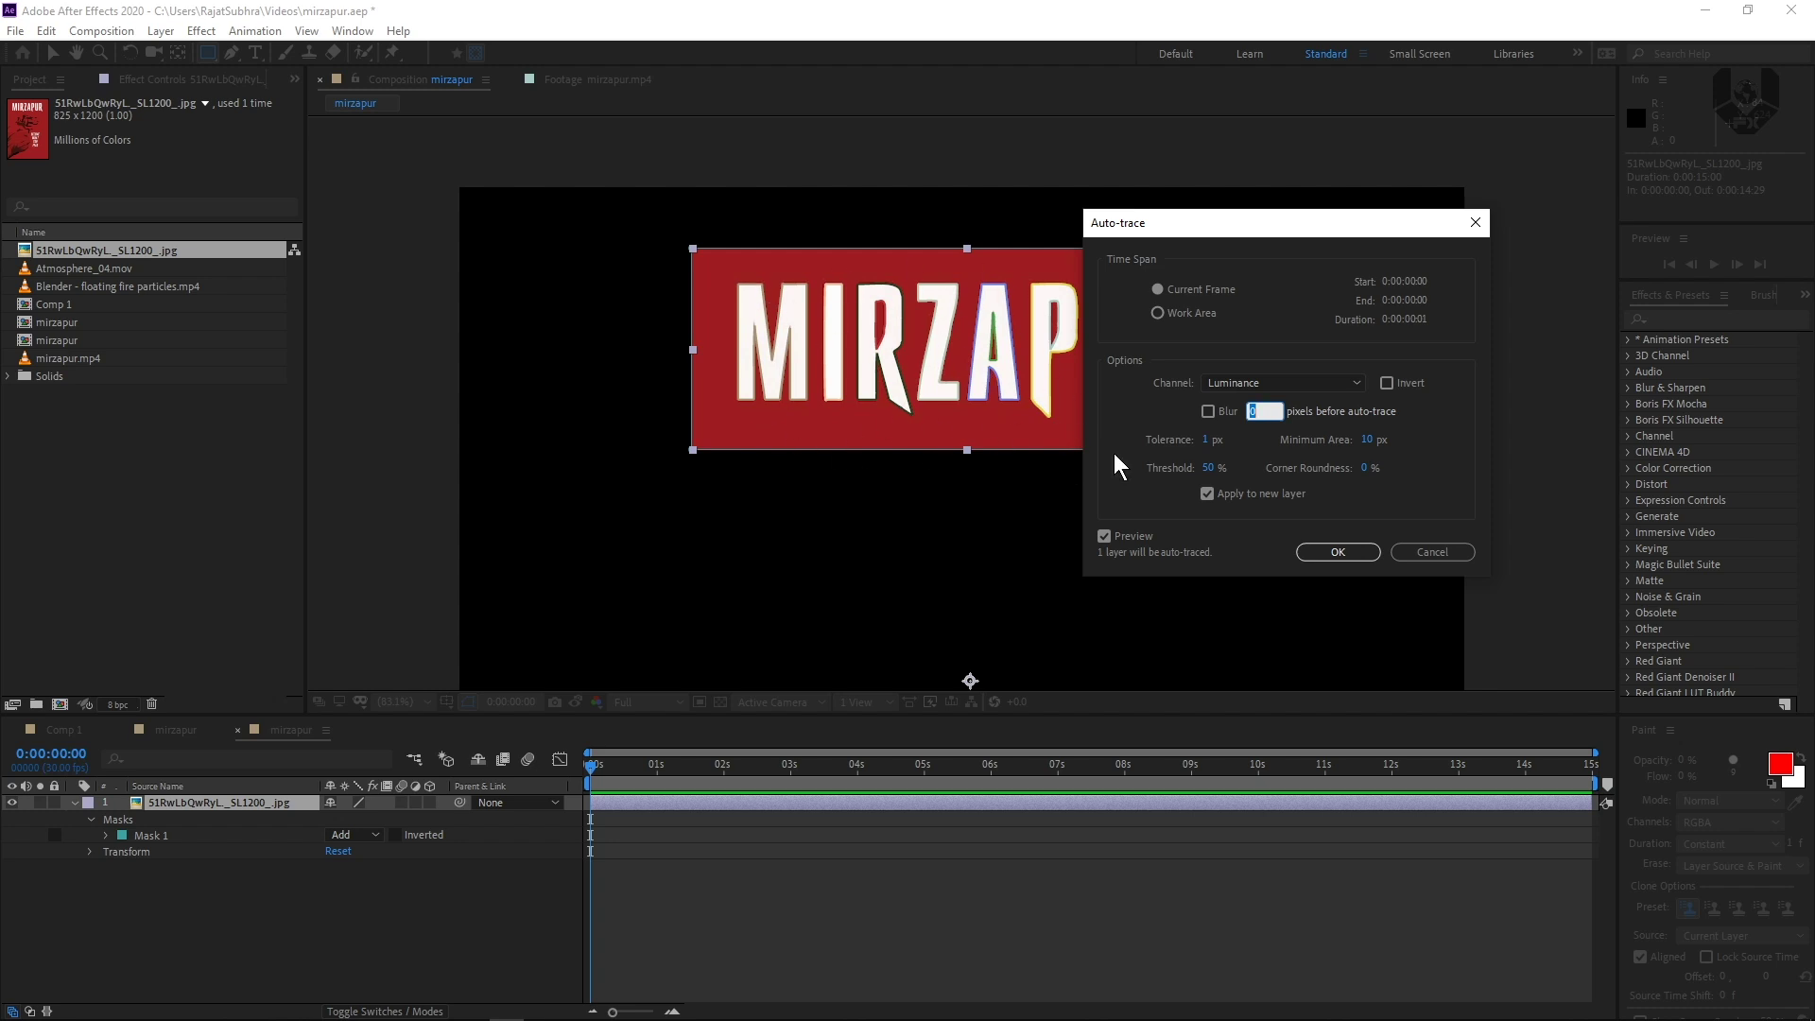
left_click(1344, 555)
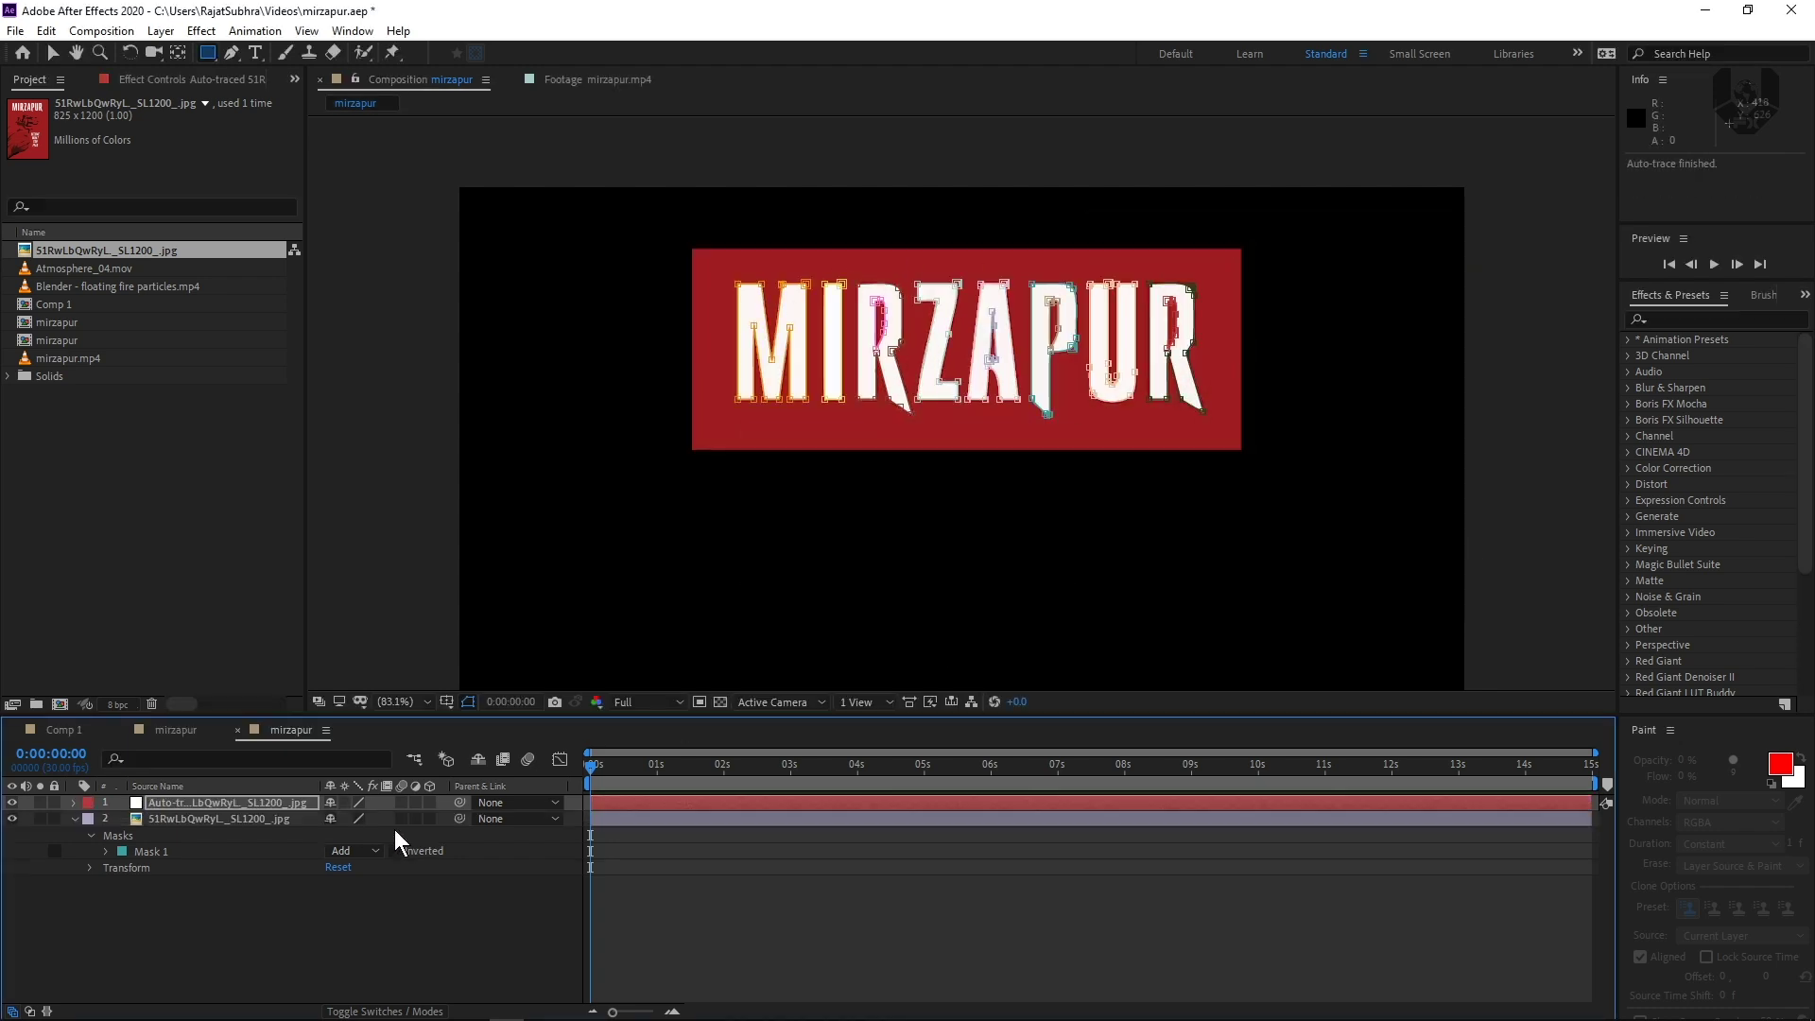
Hide the original poster layer, leaving white traced title letters on black.
left_click(396, 905)
left_click(186, 802)
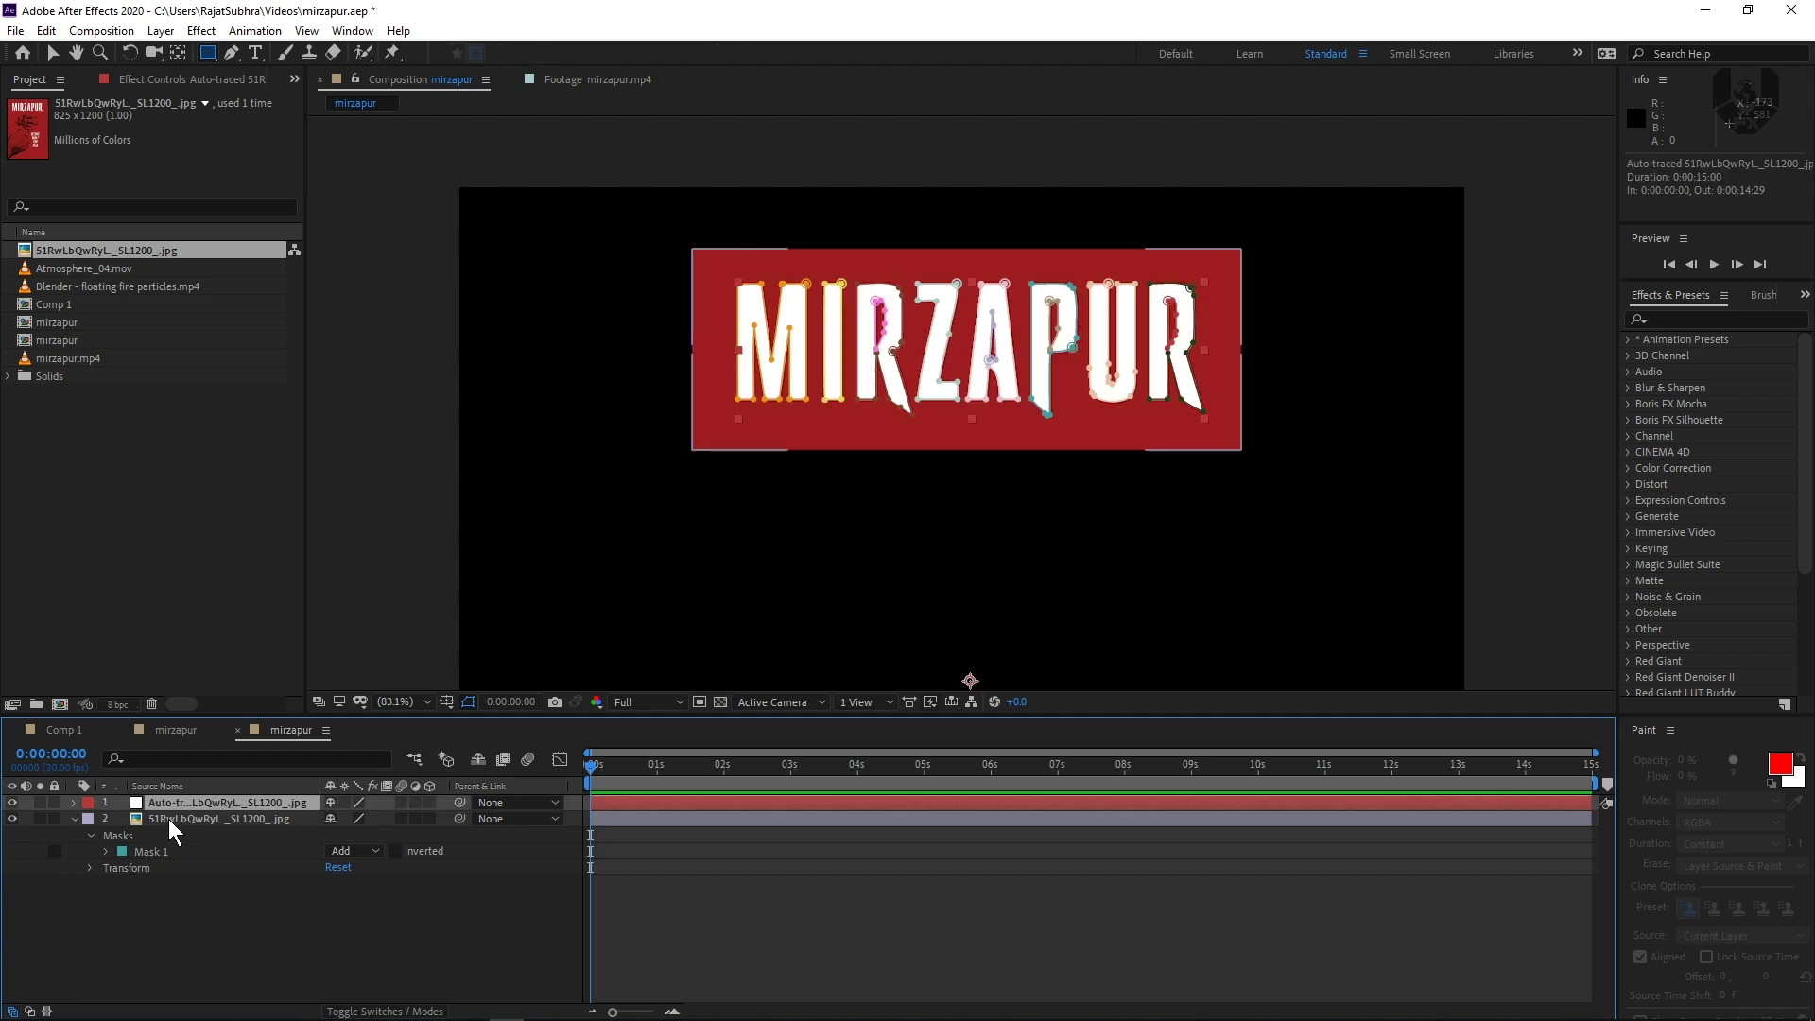
left_click(12, 818)
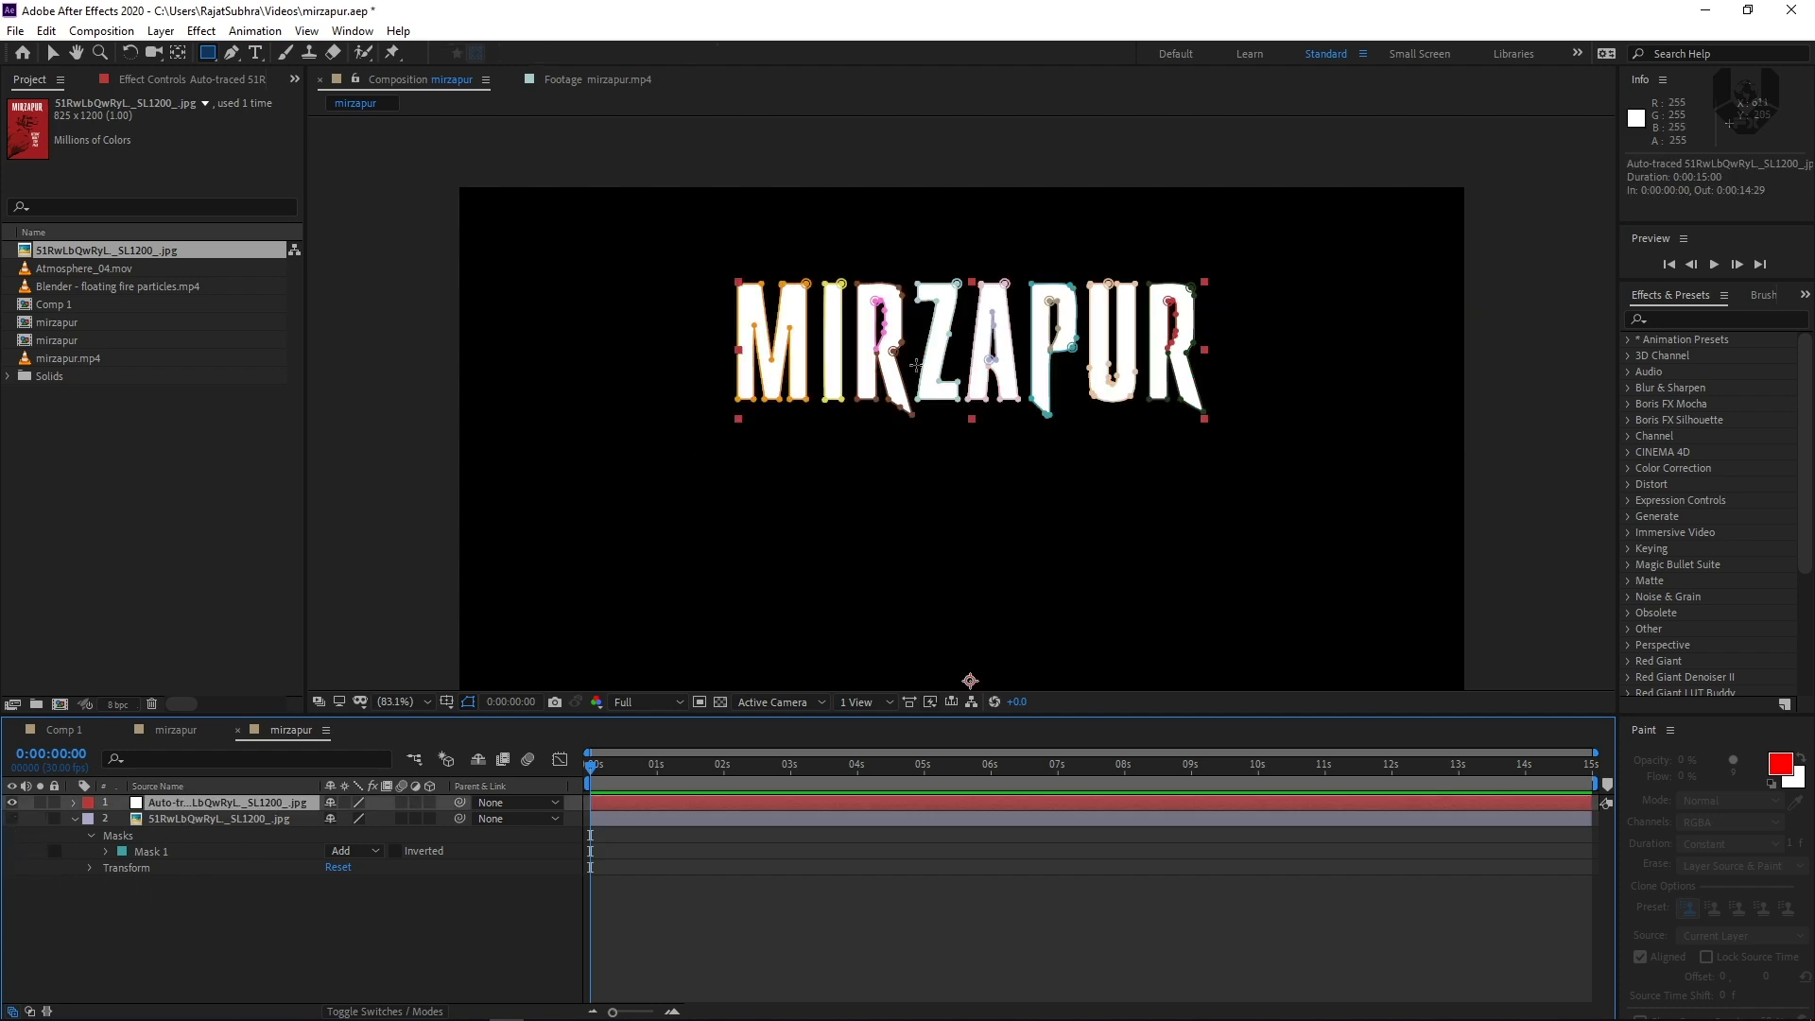
left_click(507, 899)
Zoom in and pan across the auto-traced MIRZAPUR letter outlines, then fit the comp back in view.
key("h")
left_click_drag(746, 506, 833, 489)
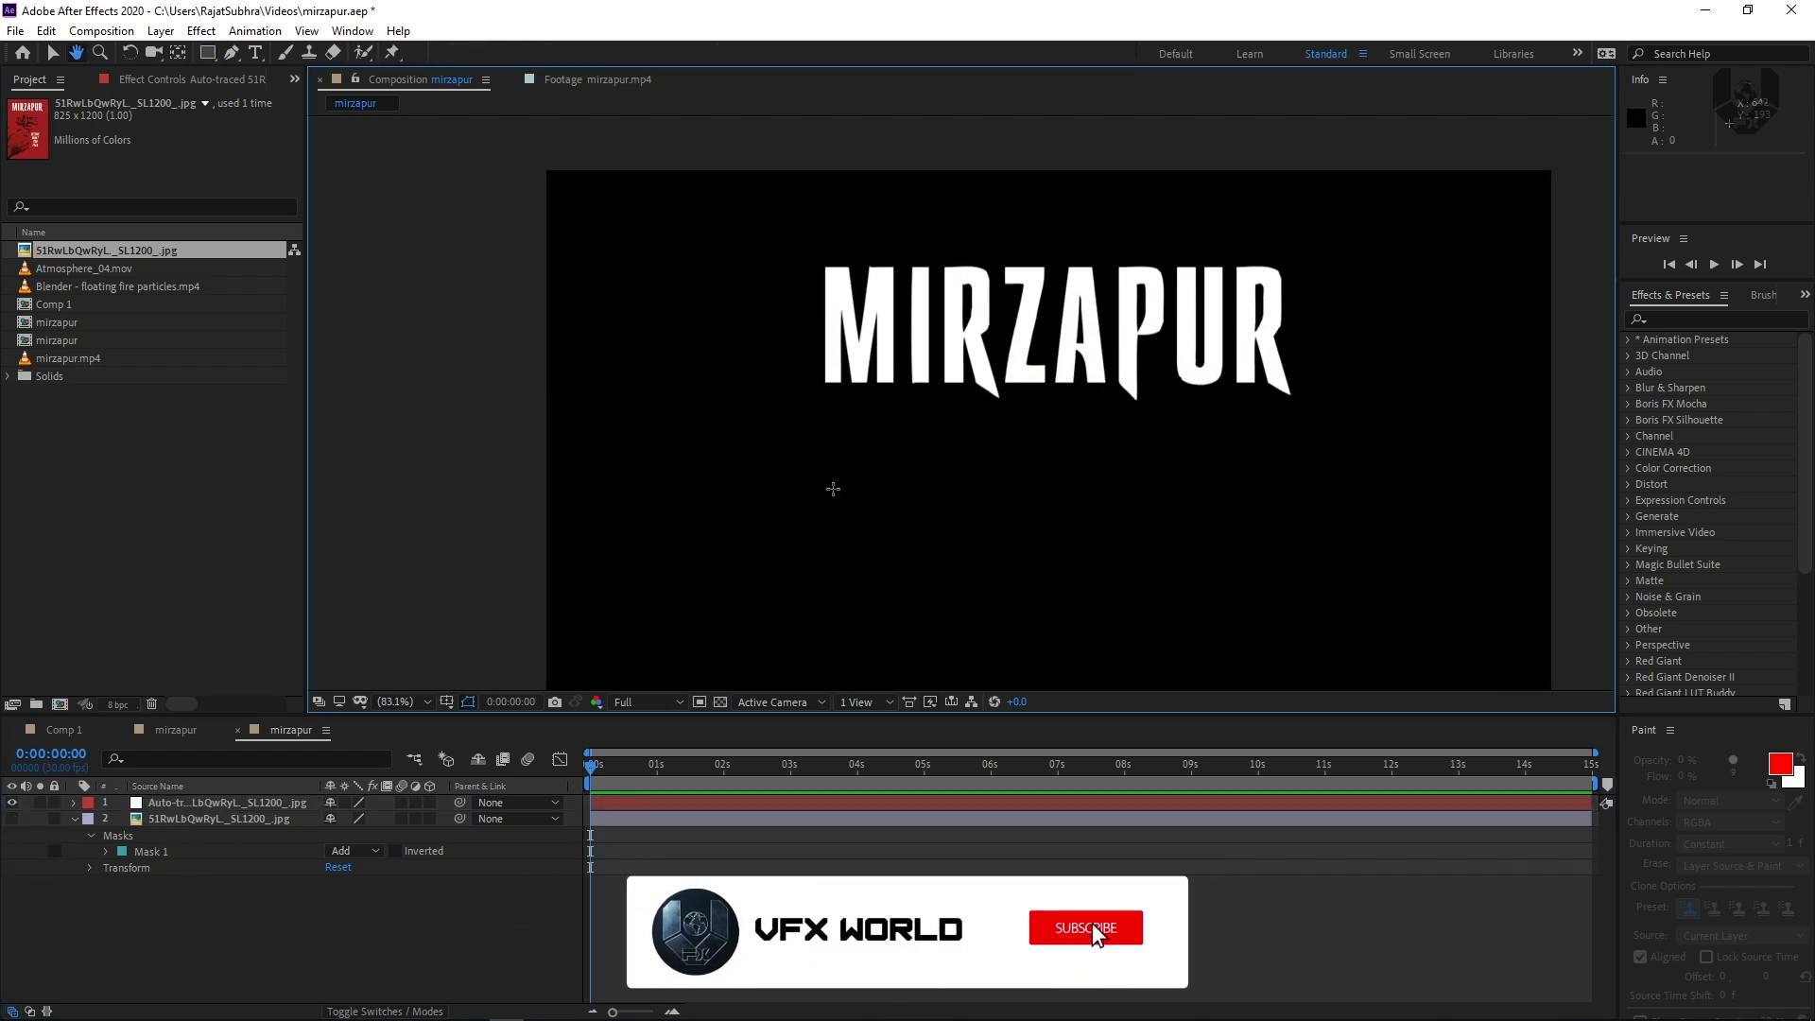
key("q")
scroll(1085, 391, "up", 4)
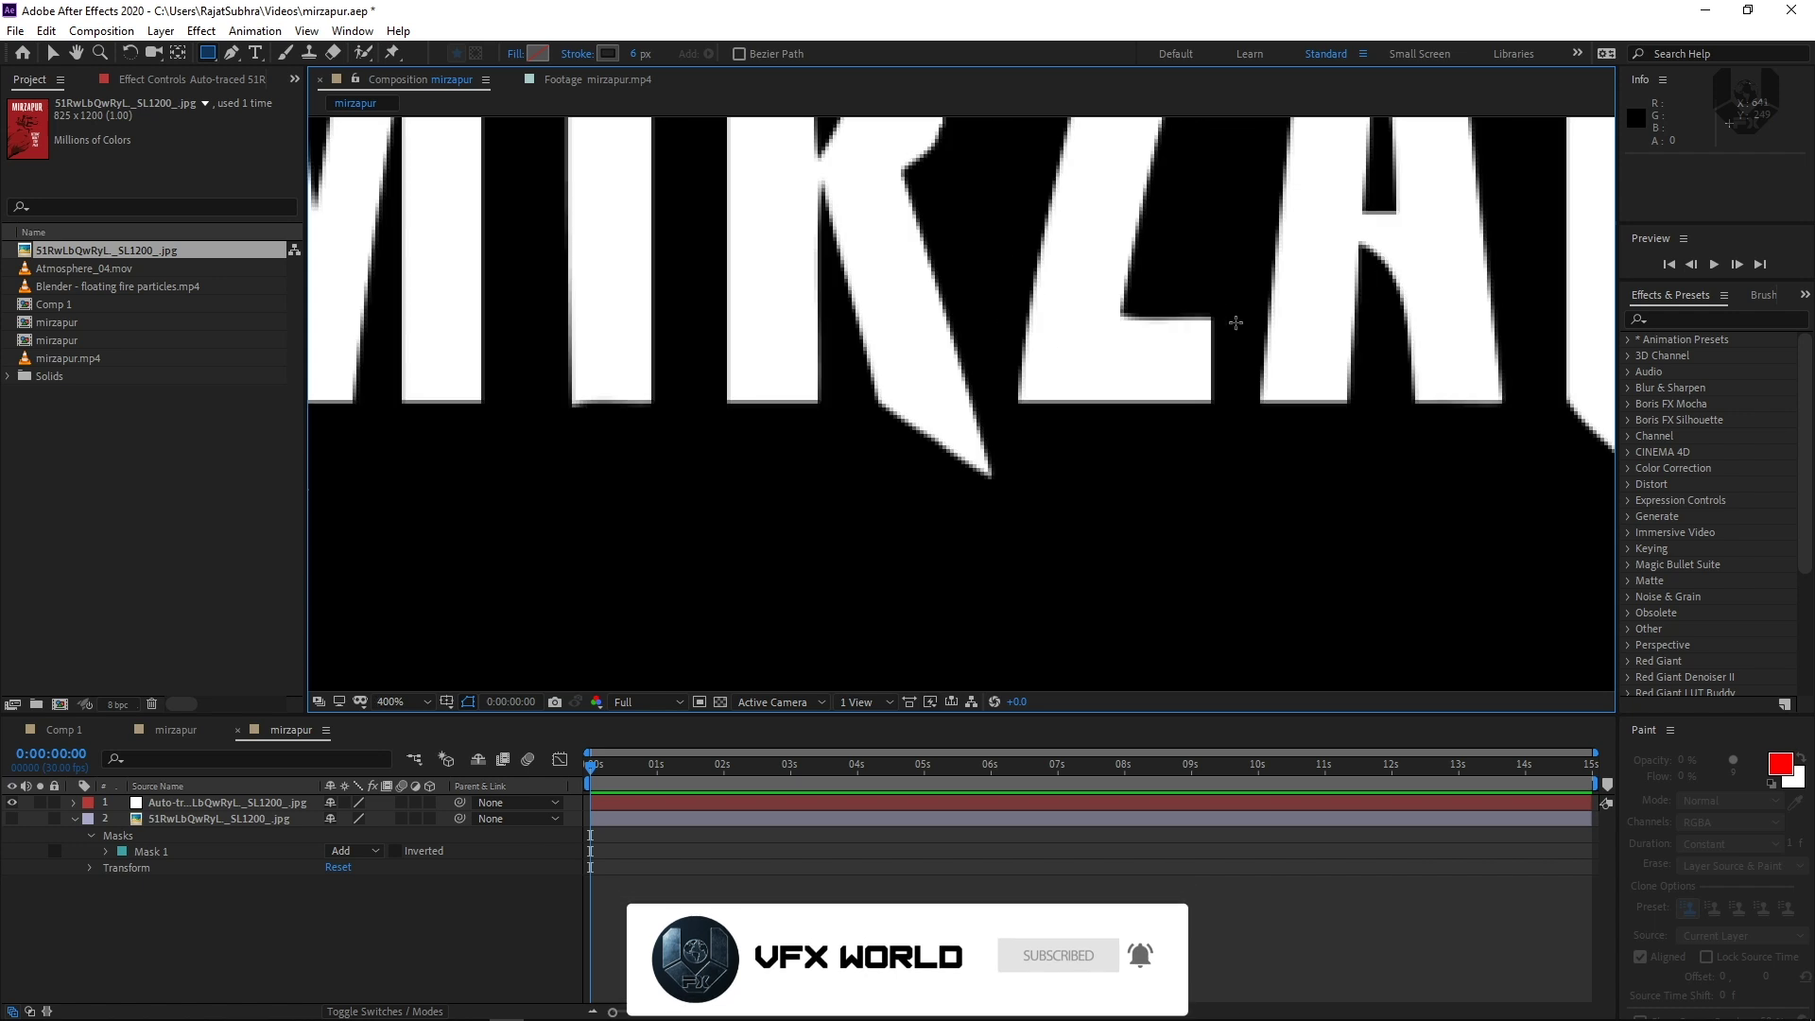
left_click_drag(1013, 482, 862, 473)
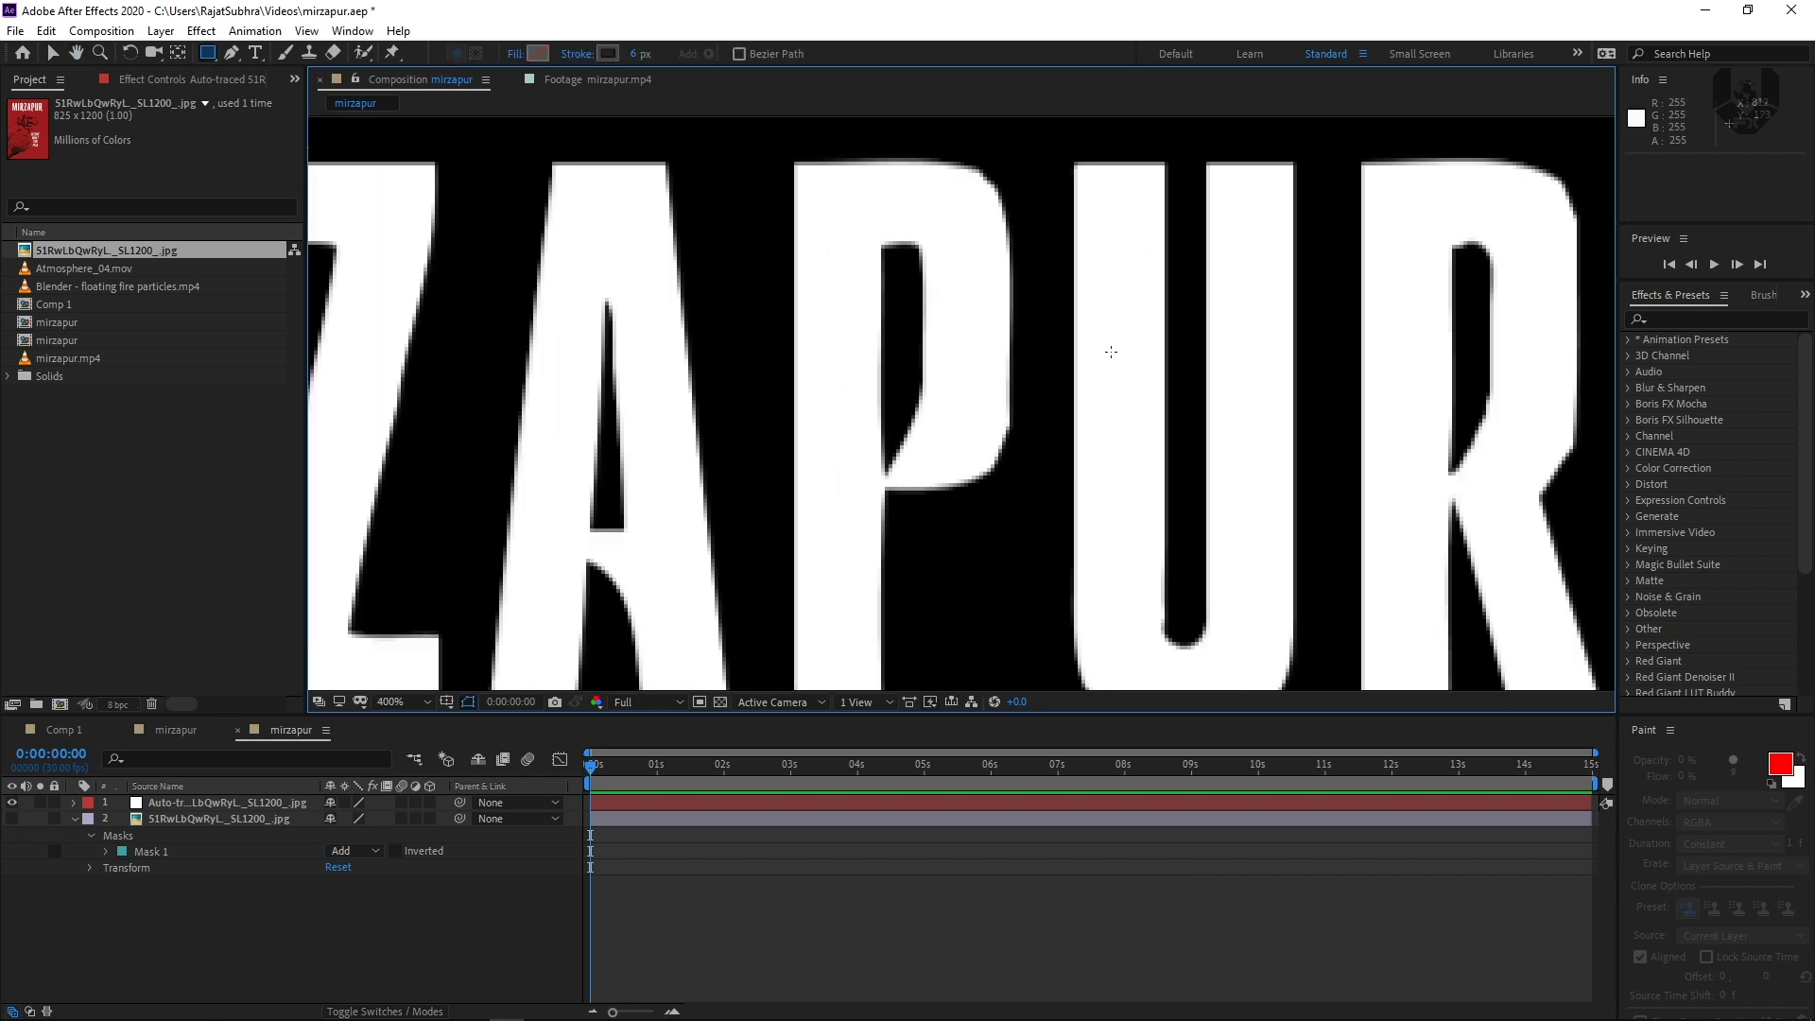
left_click_drag(1151, 488, 927, 471)
mouse_move(1118, 405)
left_mouse_down()
mouse_move(1017, 384)
mouse_move(1045, 356)
left_mouse_up()
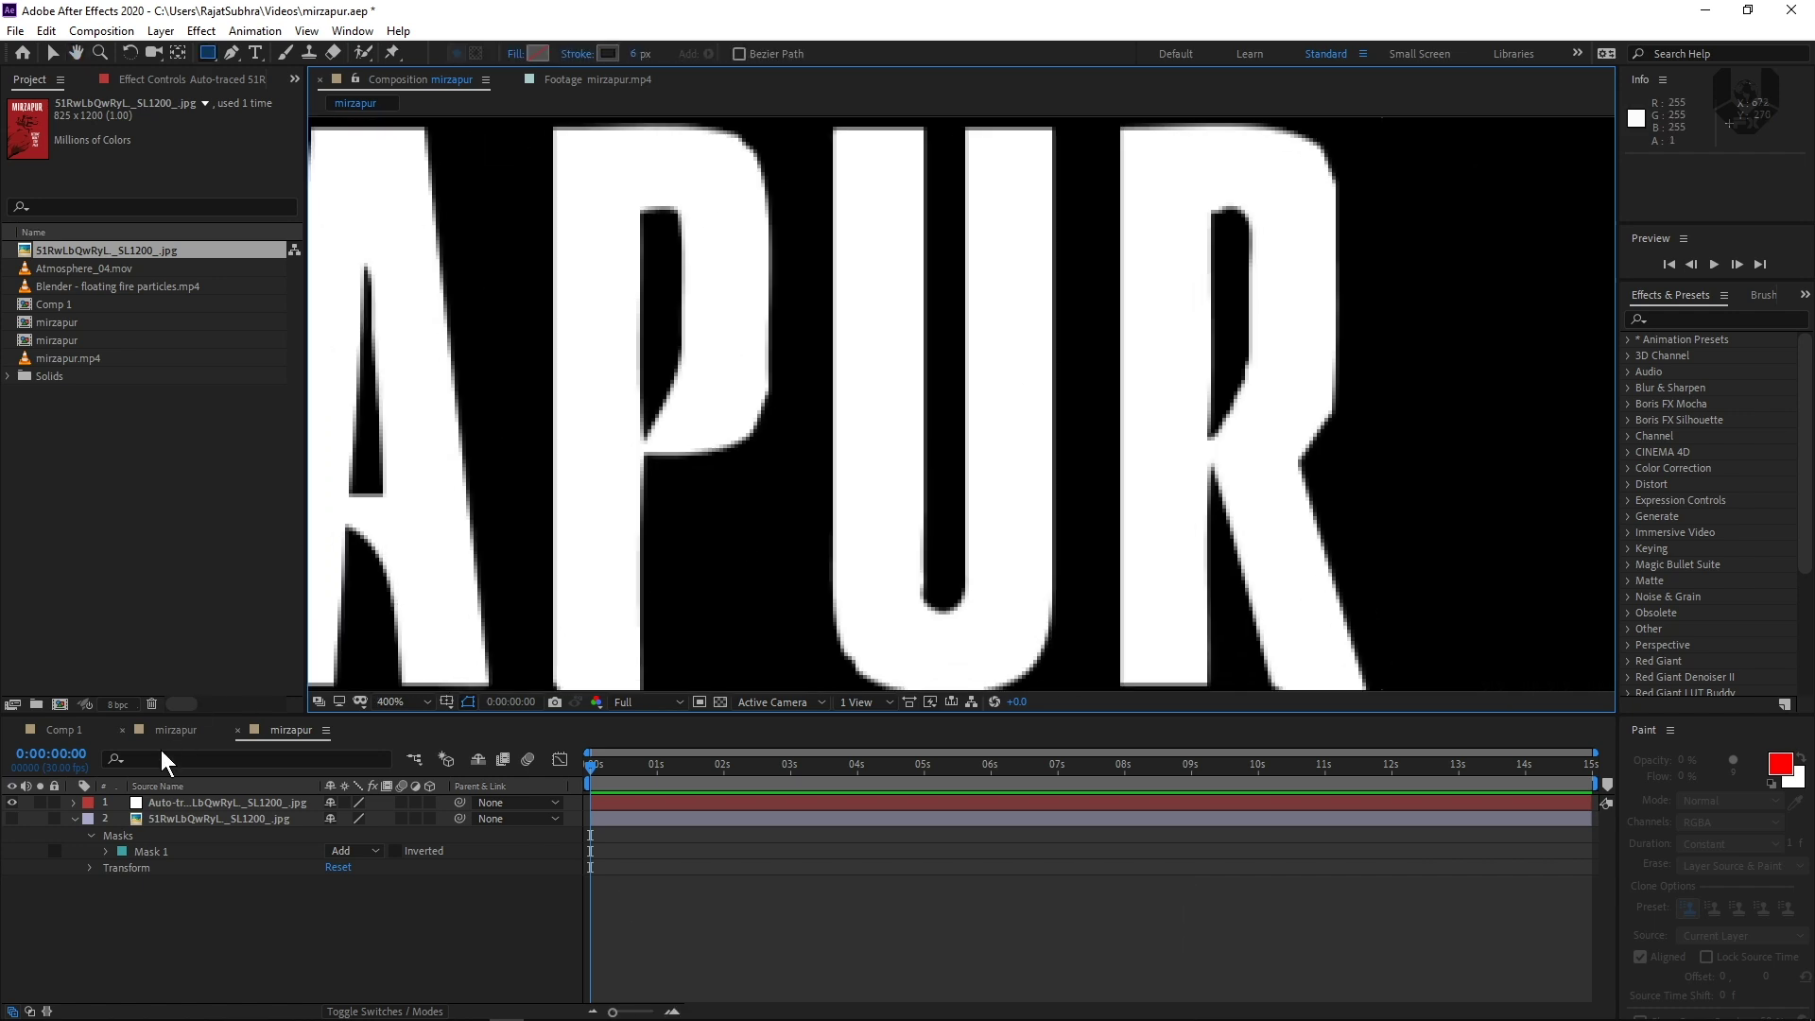
left_click(189, 803)
left_click_drag(763, 510, 797, 515)
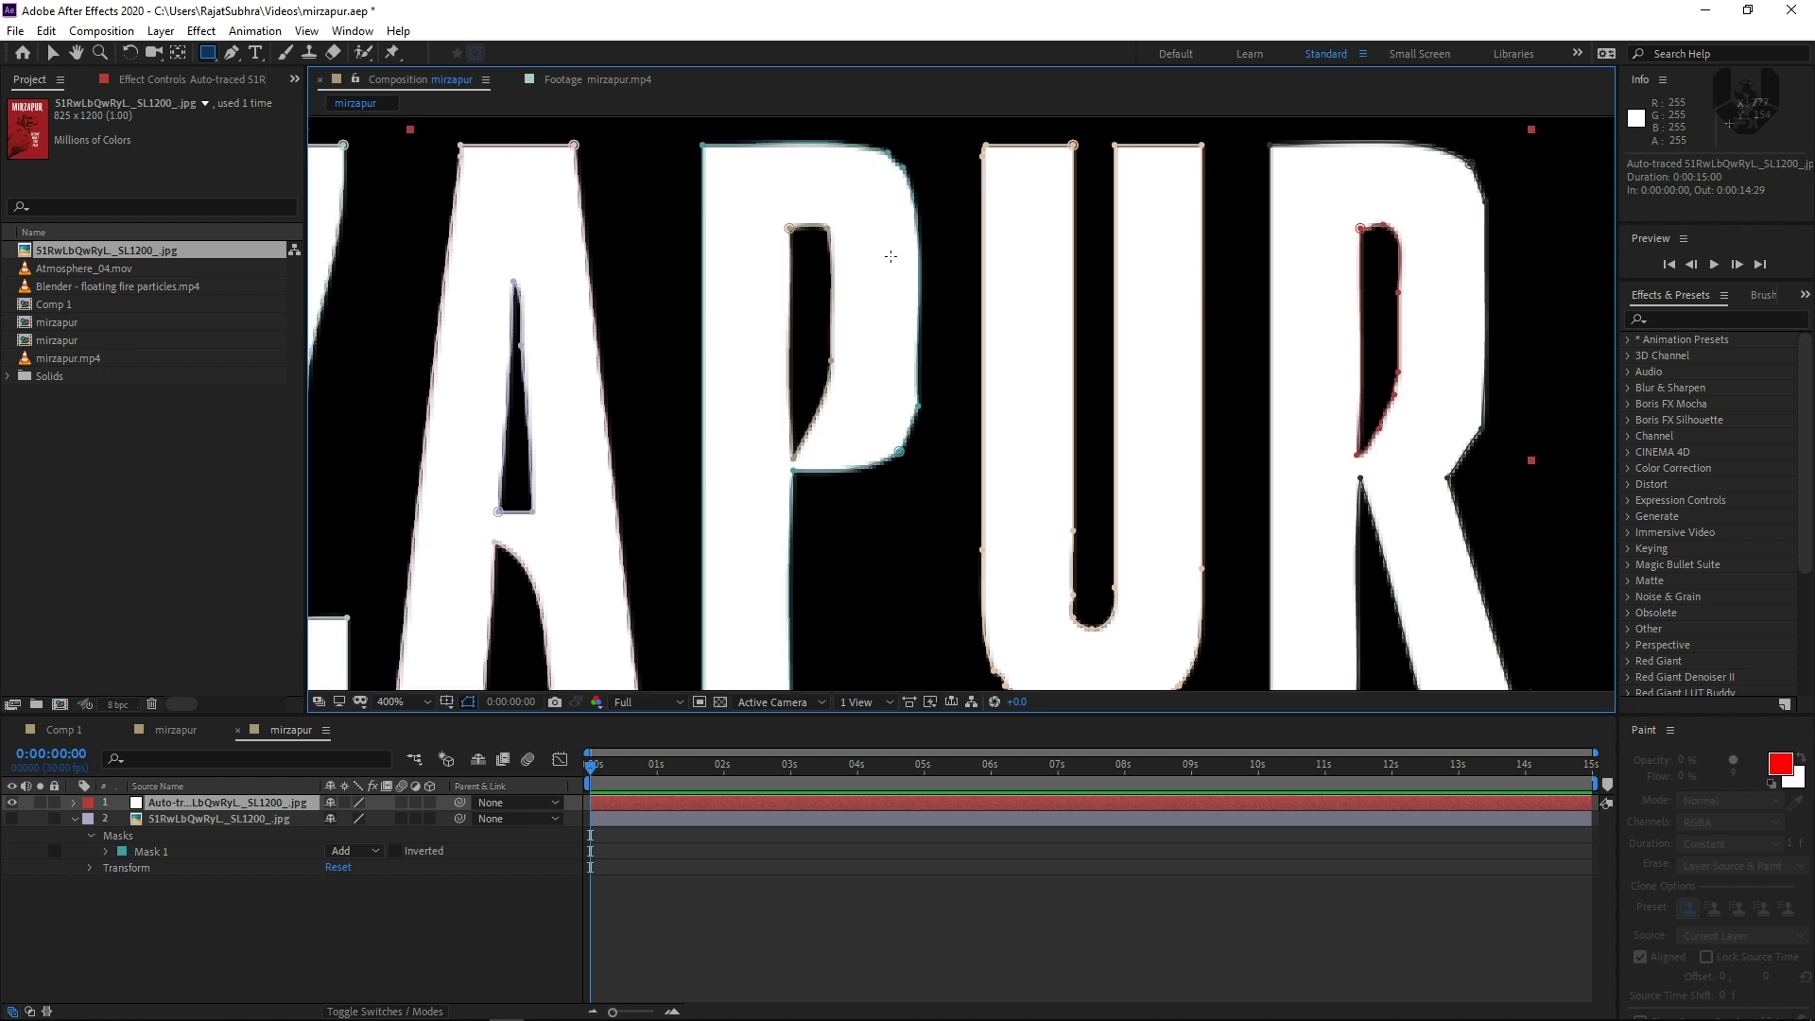
scroll(832, 314, "up", 2)
scroll(850, 326, "left", 8)
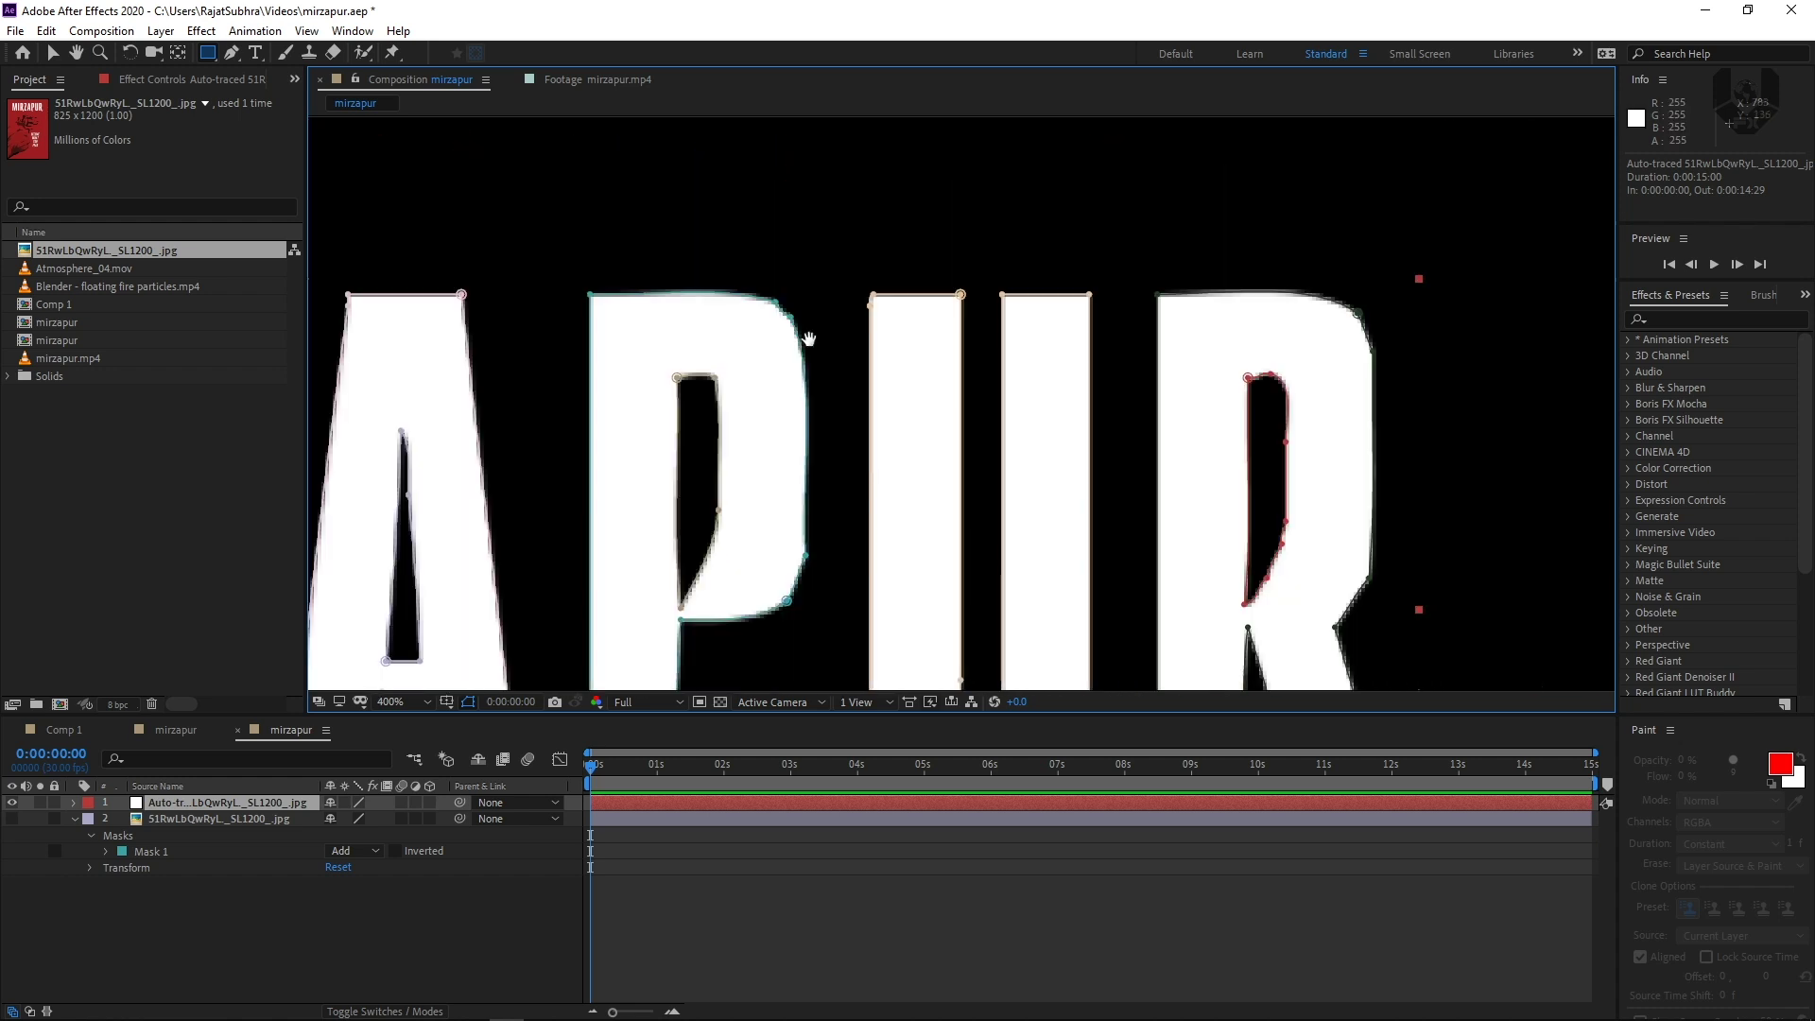
key("v")
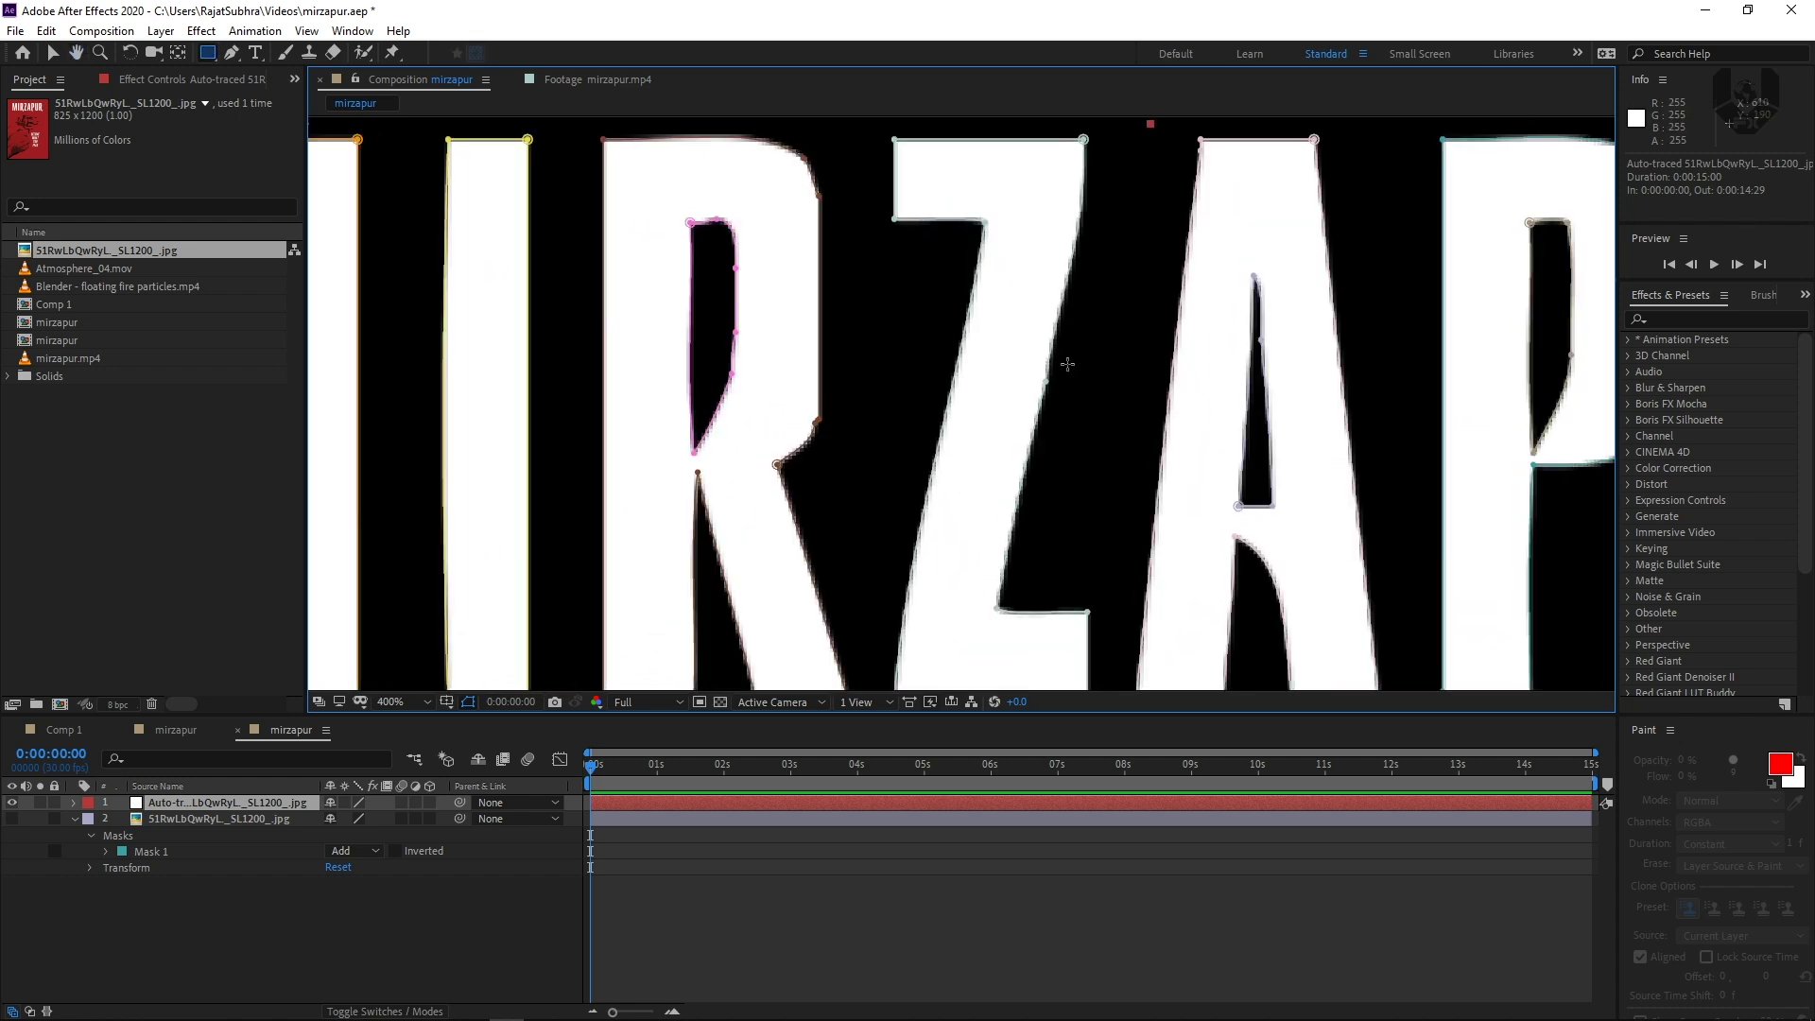
key("shift+/")
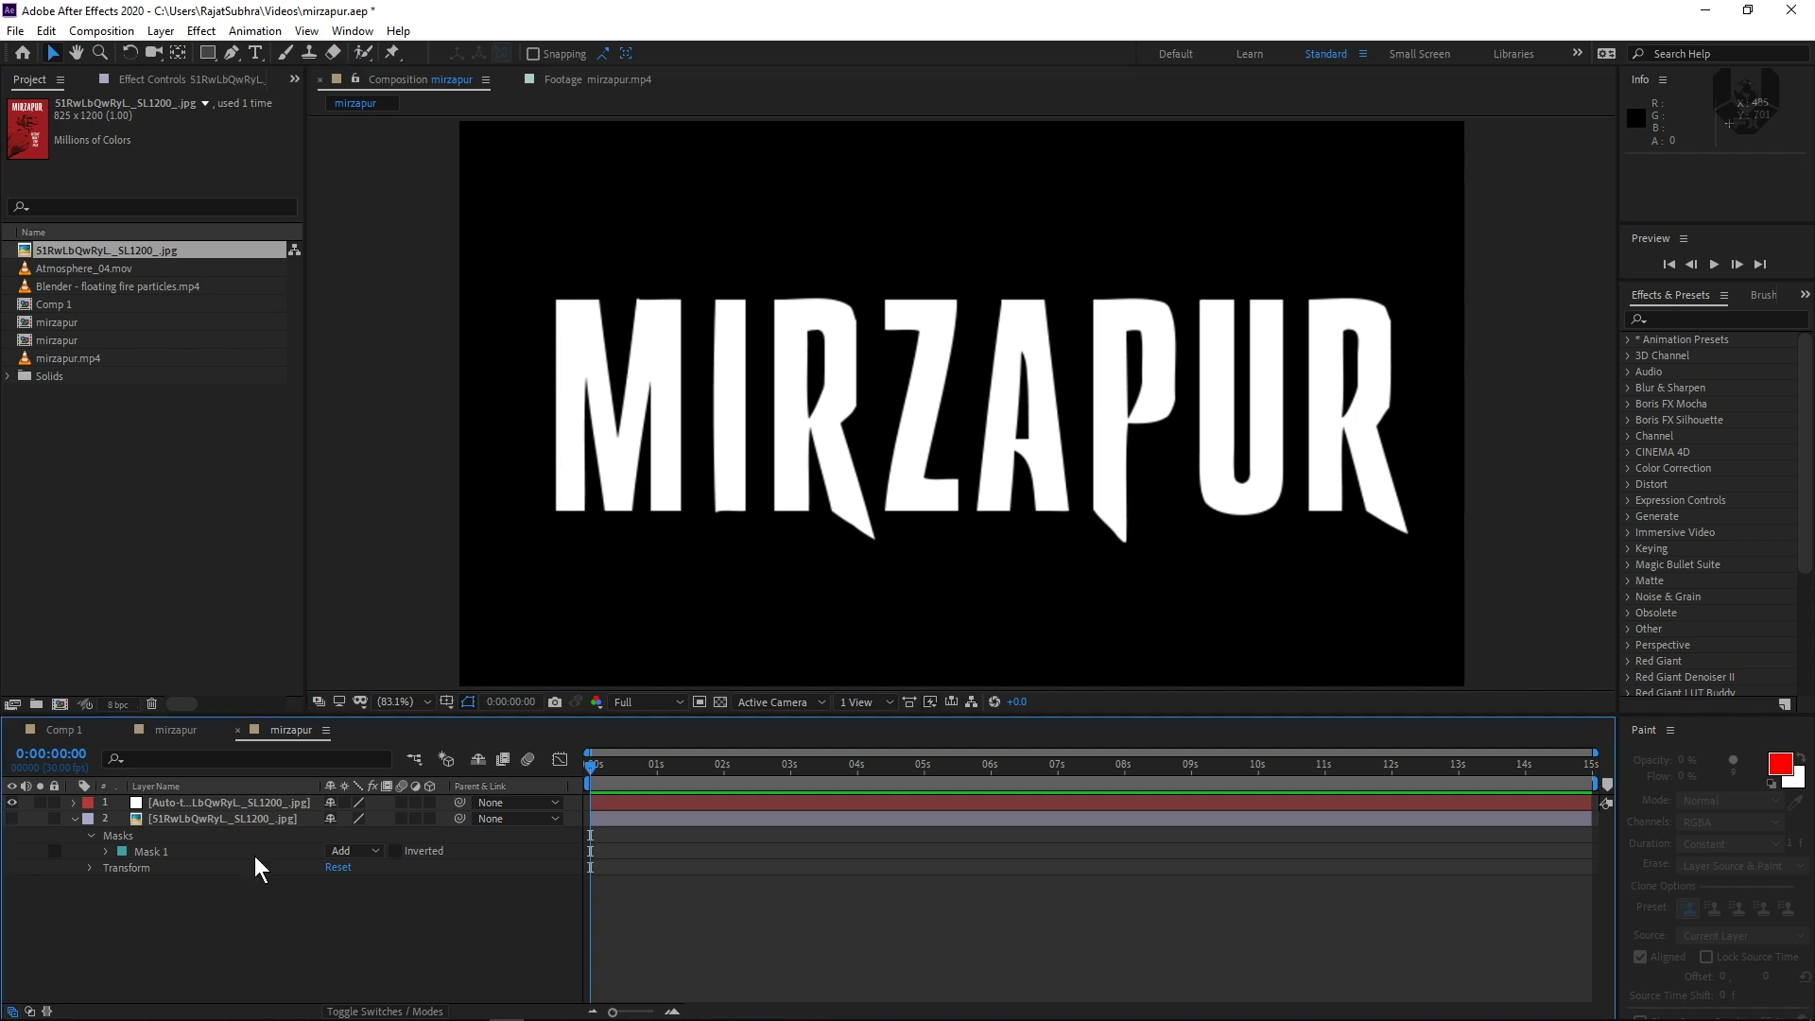
Delete the original poster JPG layer from the mirzapur comp.
left_click(274, 820)
key("Delete")
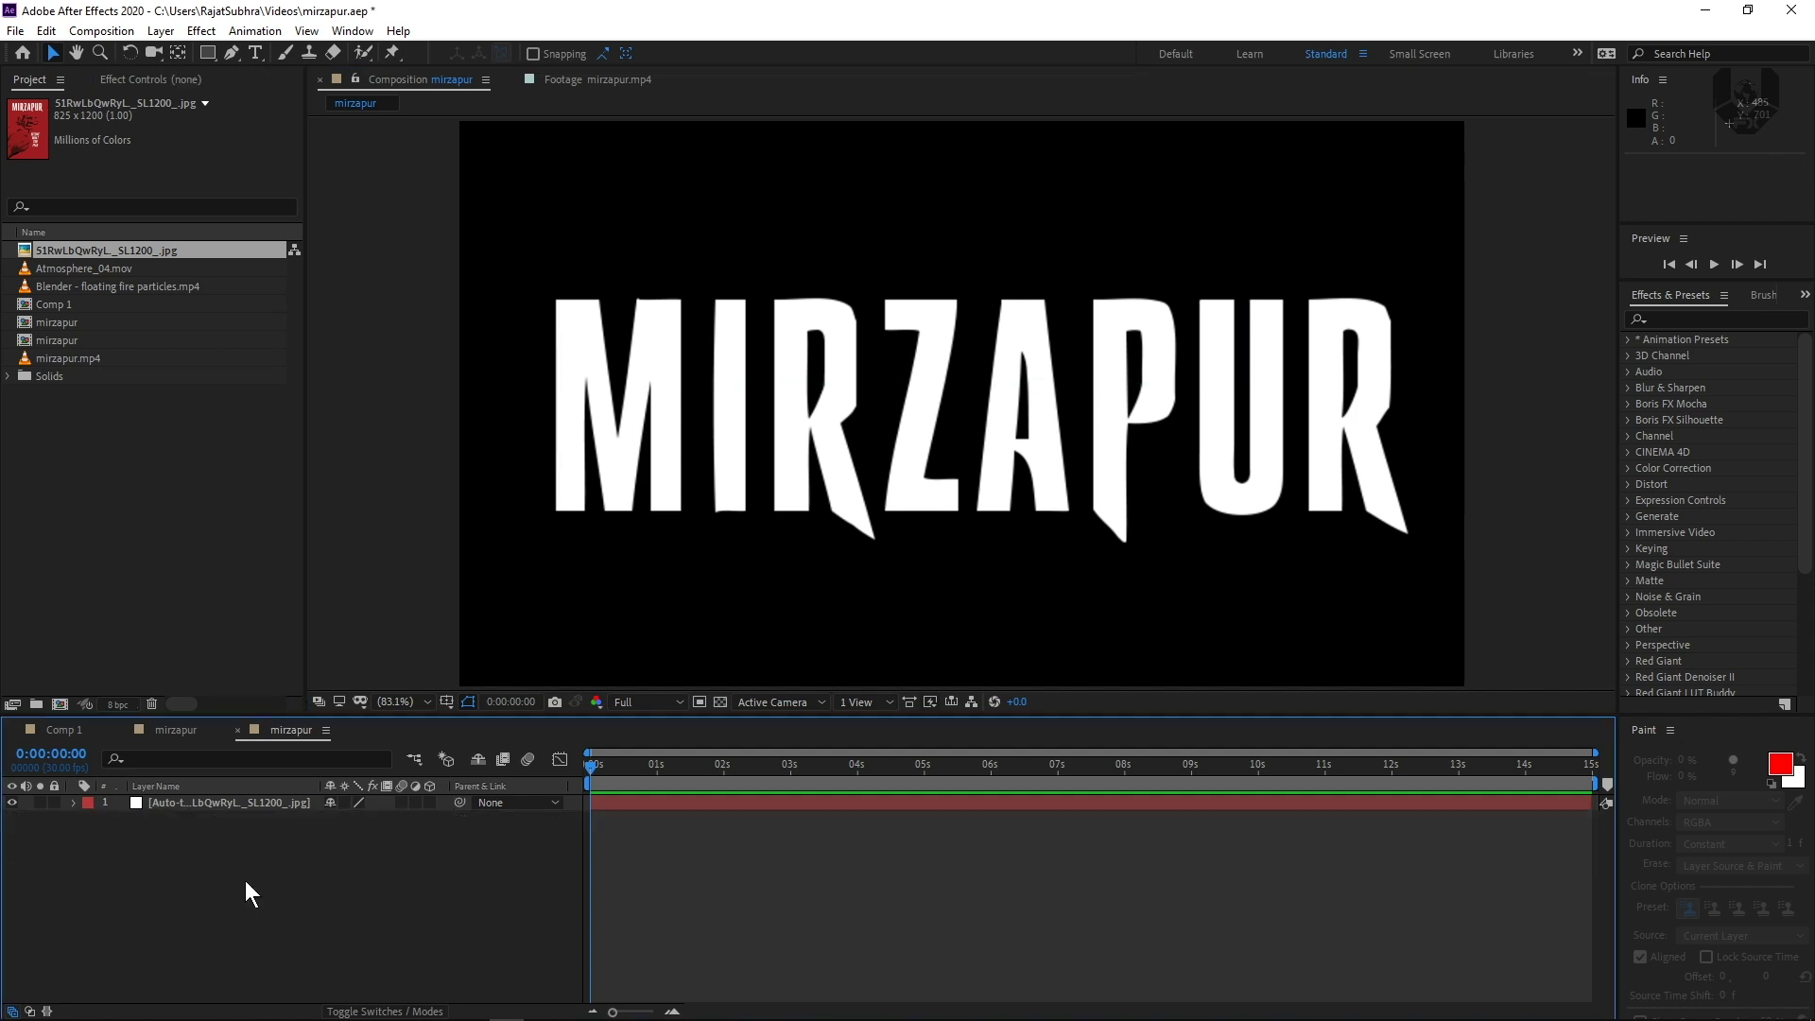
right_click(227, 906)
Add a solid named element 3d and apply the Video Copilot Element effect to it.
mouse_move(253, 681)
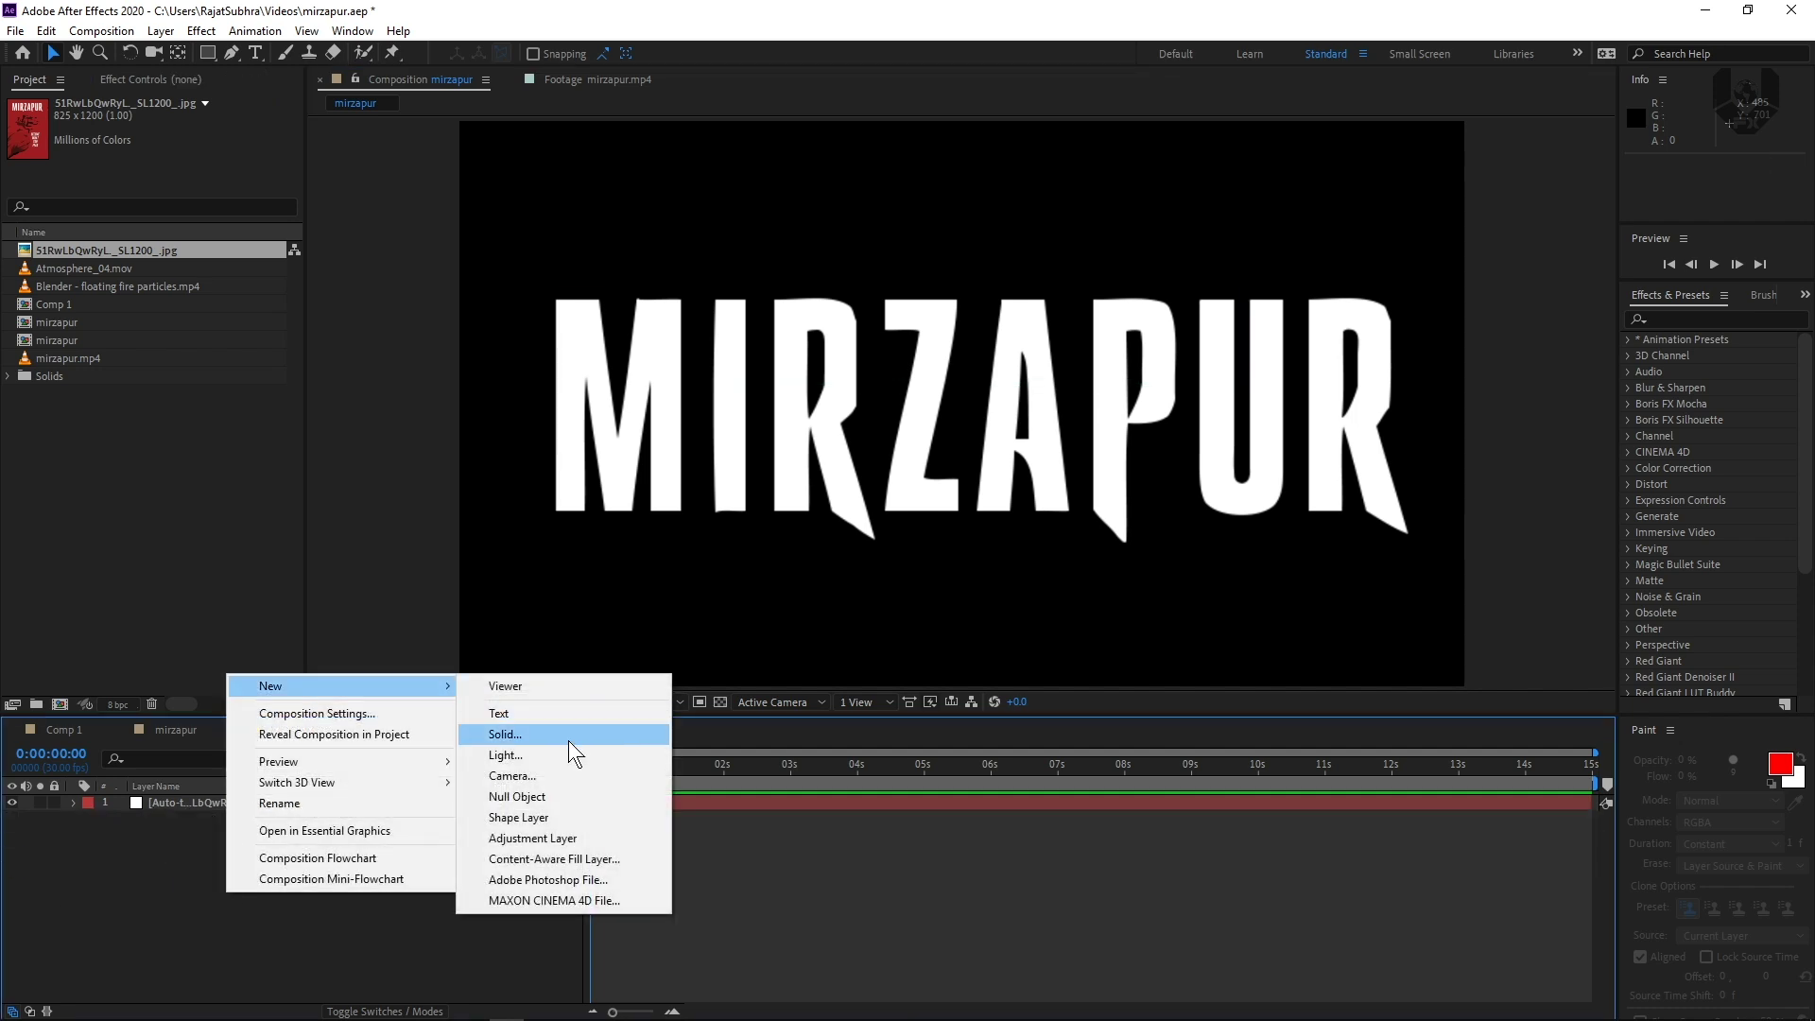
left_click(510, 729)
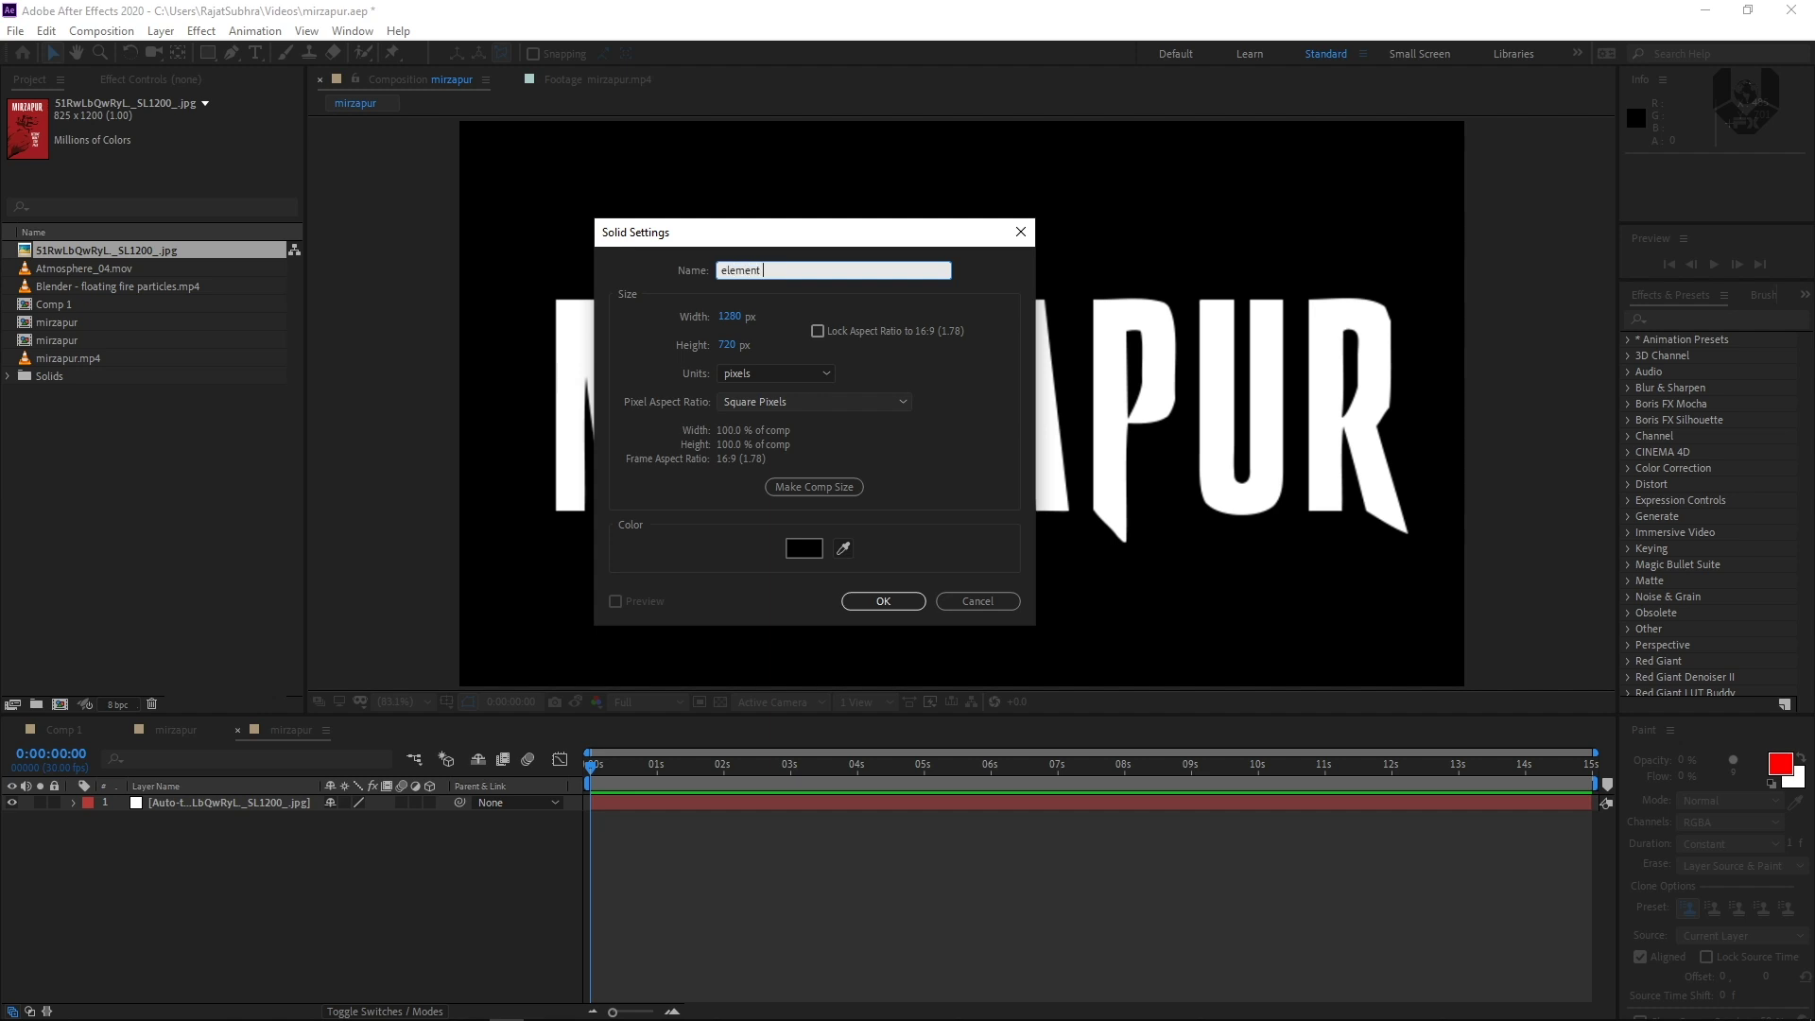
key("Return")
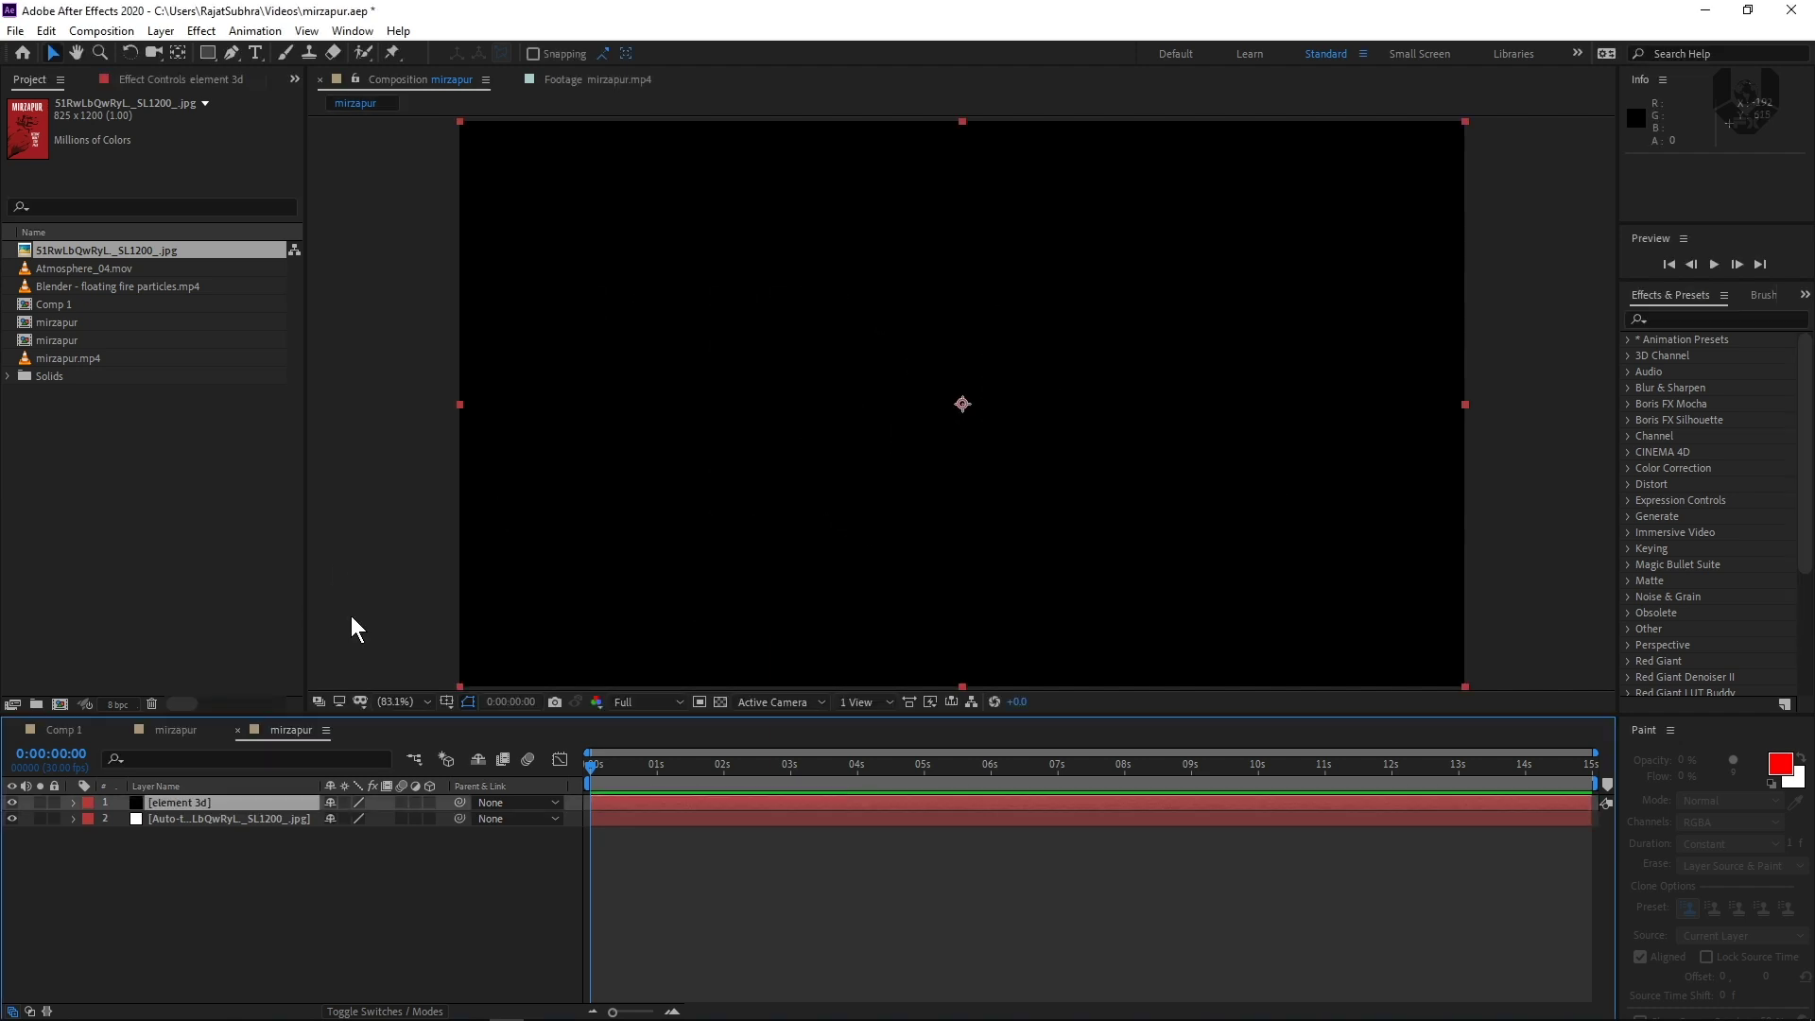
left_click(201, 83)
right_click(154, 146)
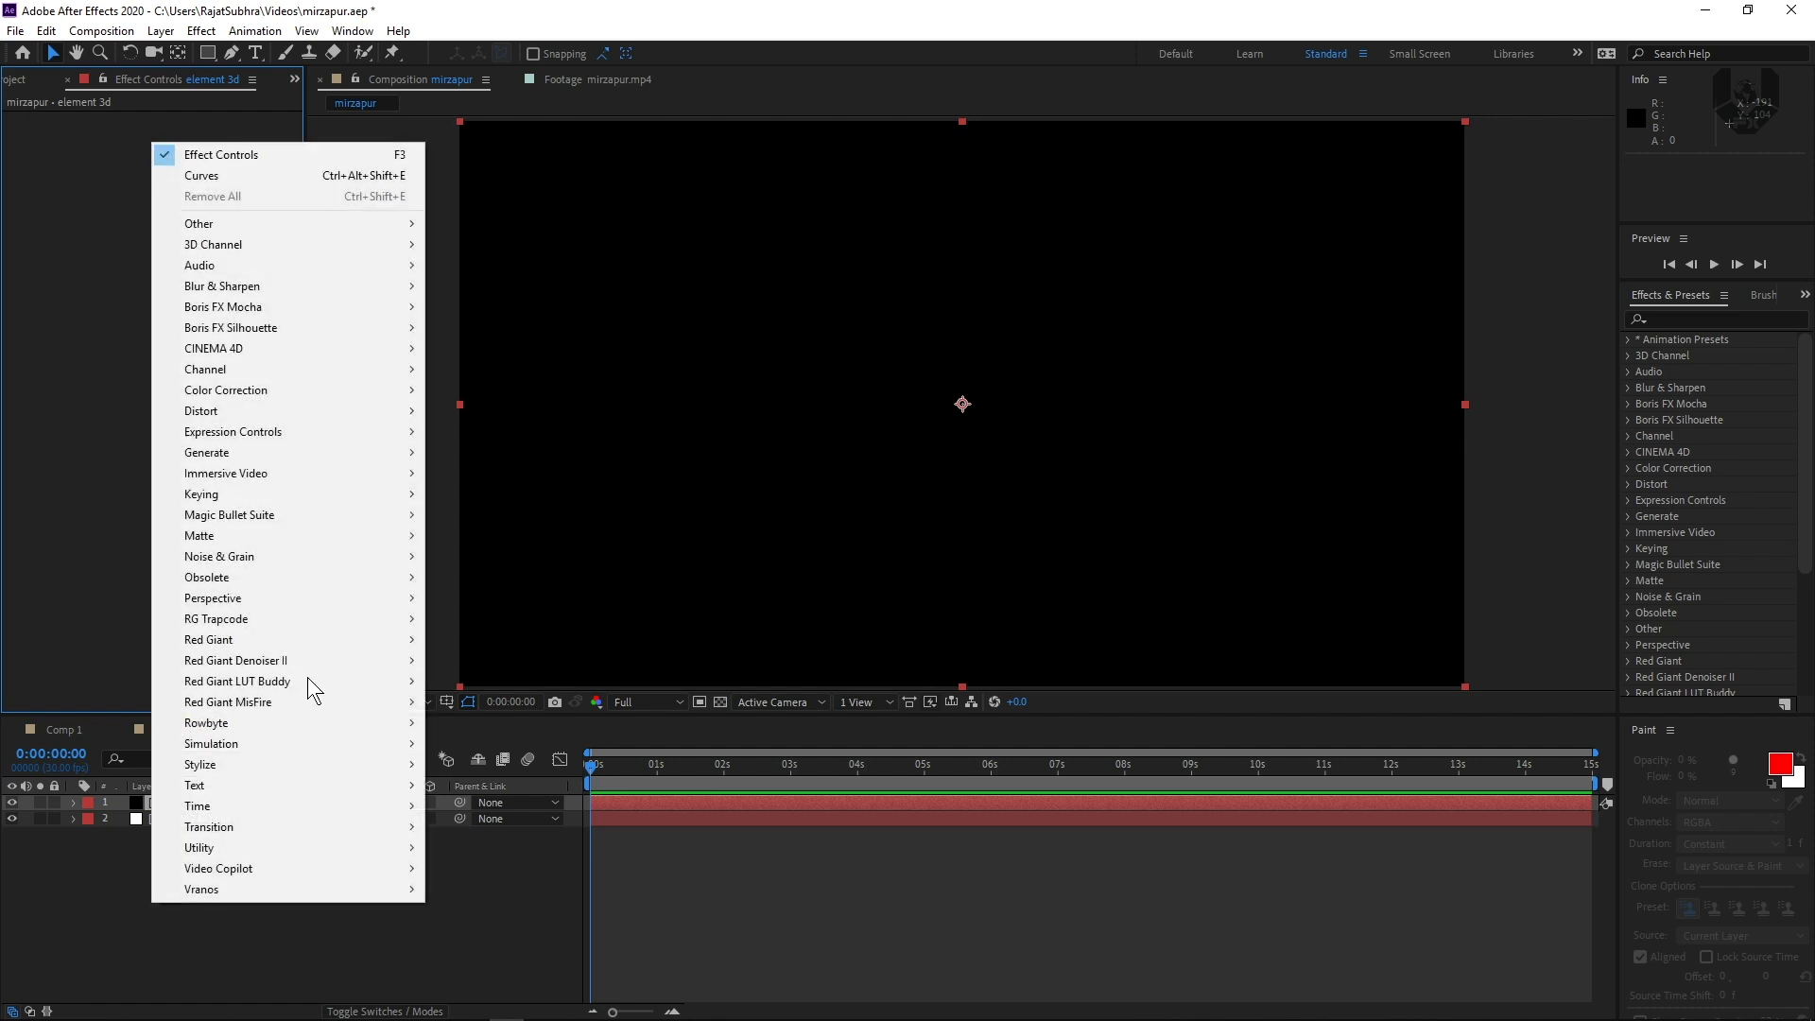
mouse_move(388, 868)
left_click(506, 866)
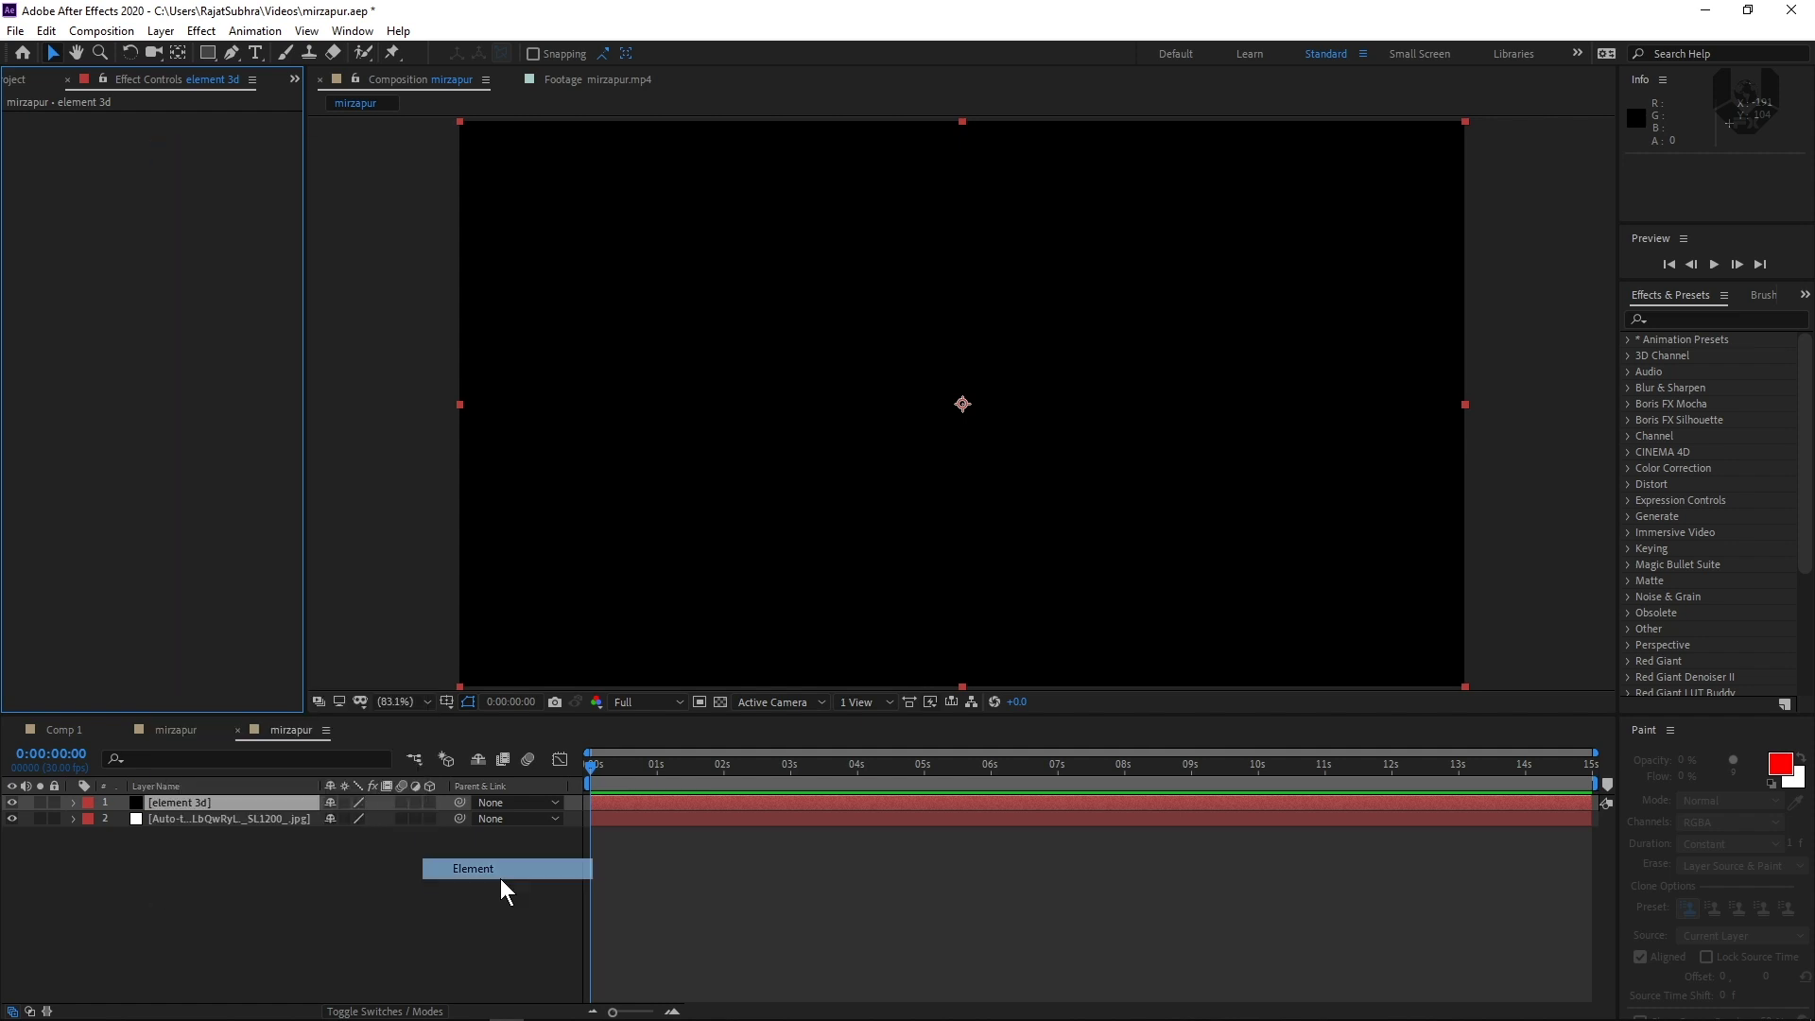
Set Element's Custom Layers Path Layer 1 to the Auto-traced MIRZAPUR layer.
left_click(27, 295)
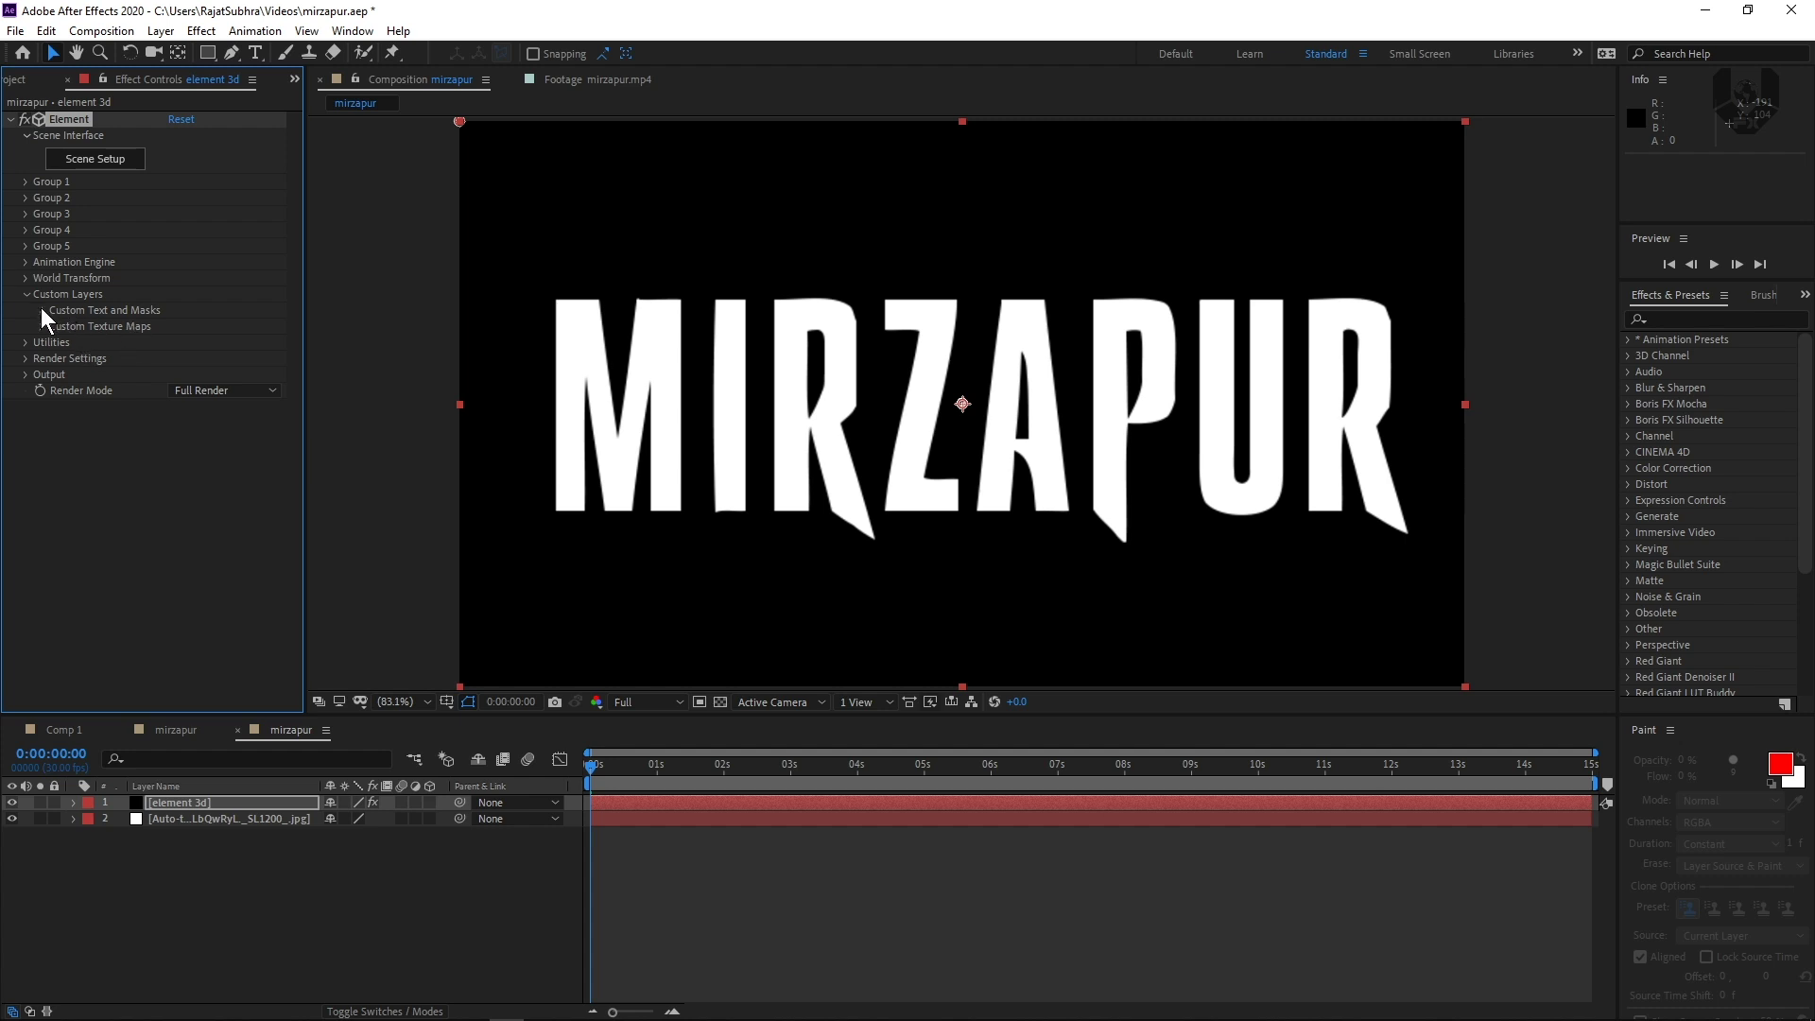
left_click(42, 310)
left_click(208, 327)
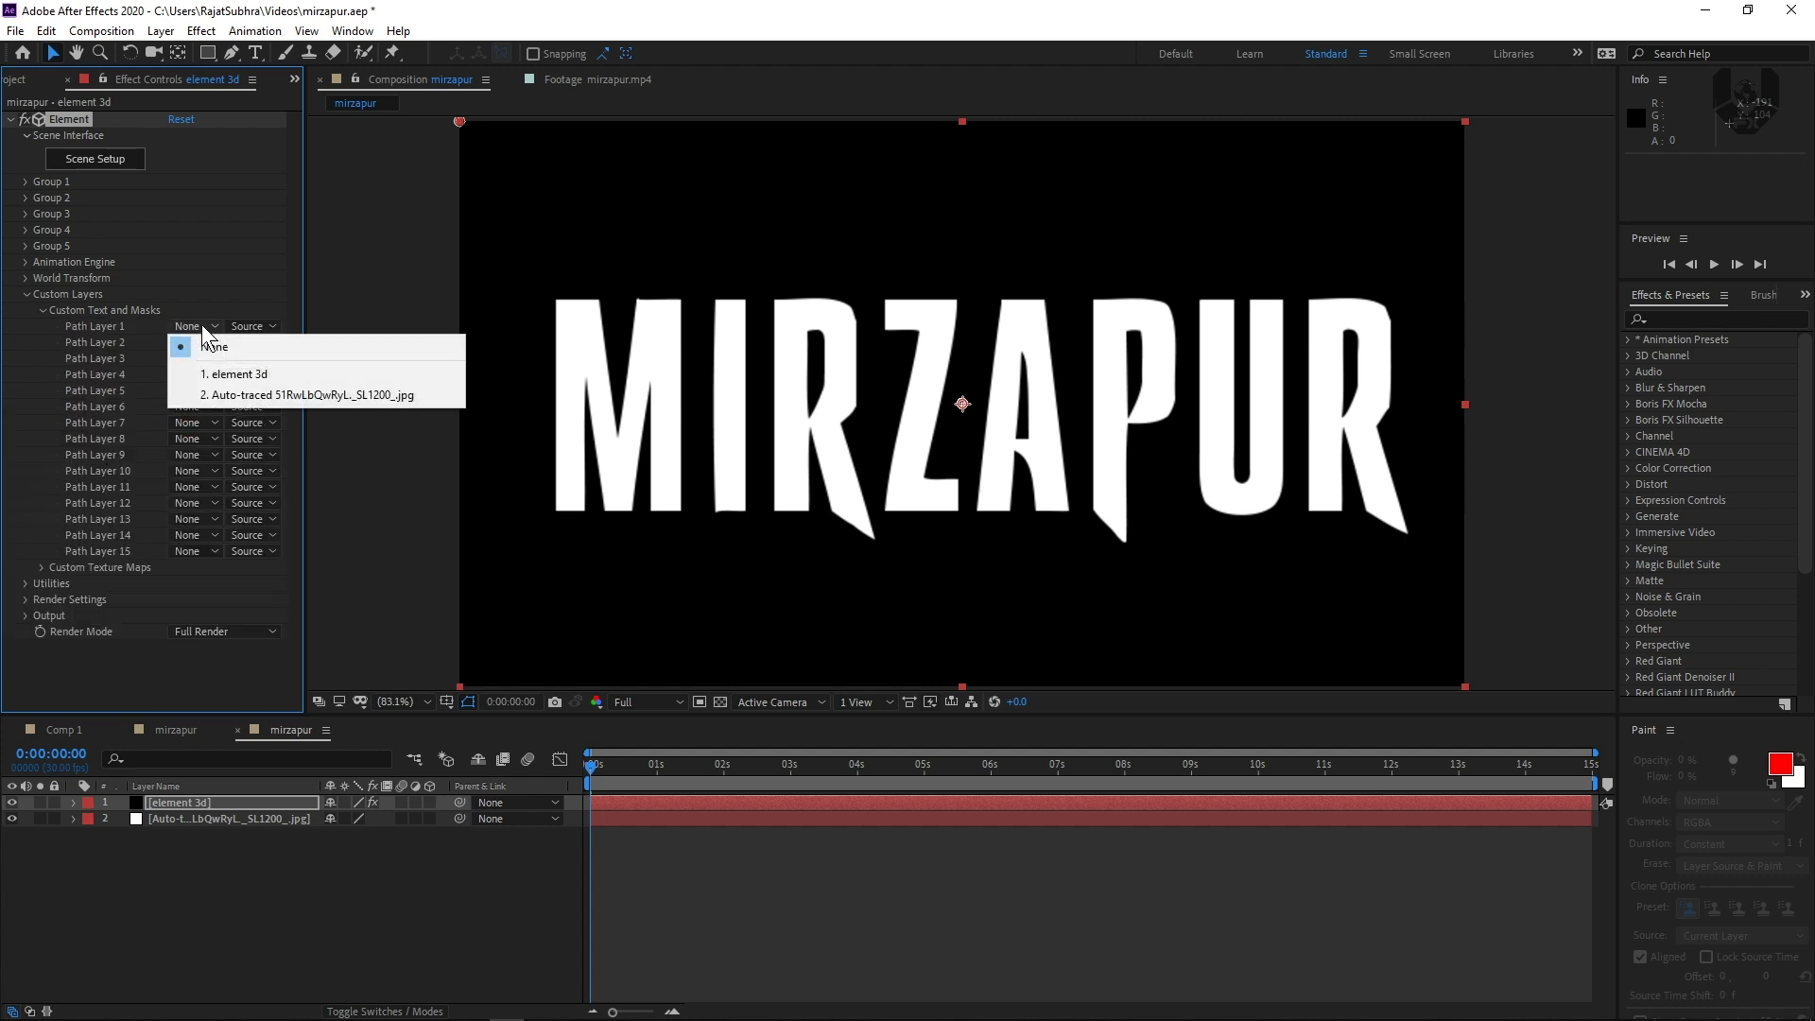
left_click(257, 395)
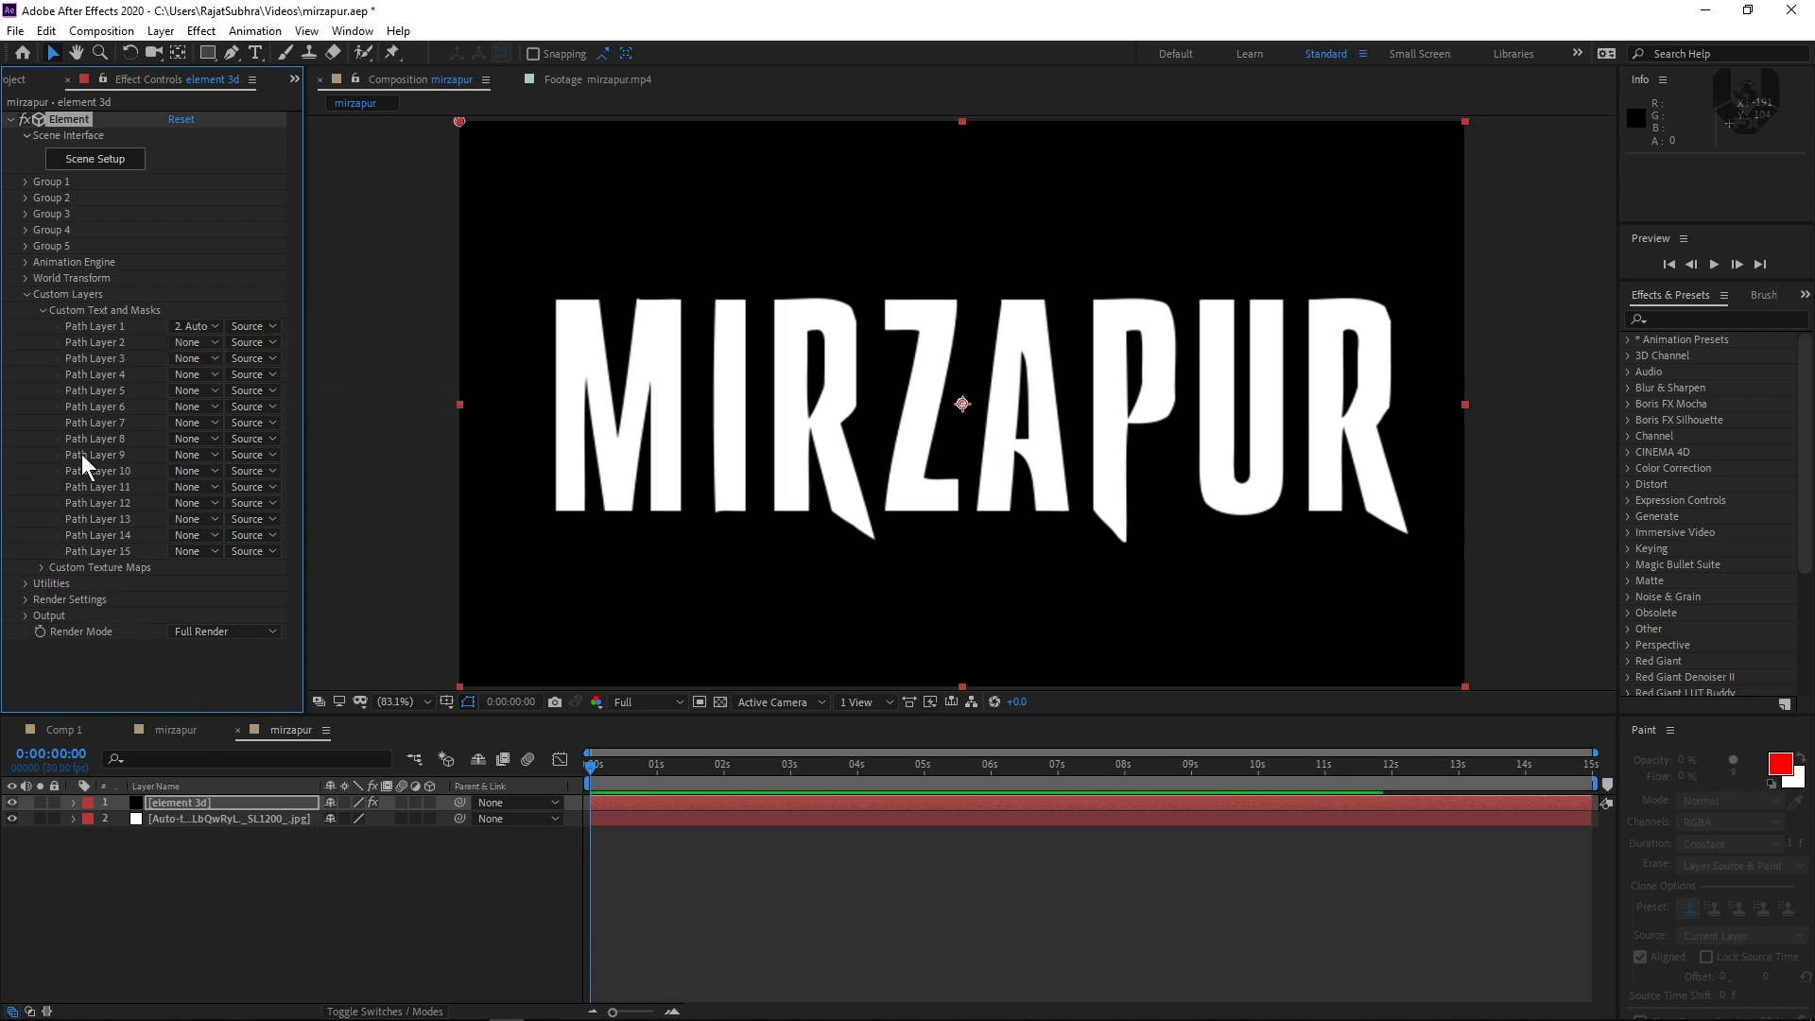
left_click(96, 159)
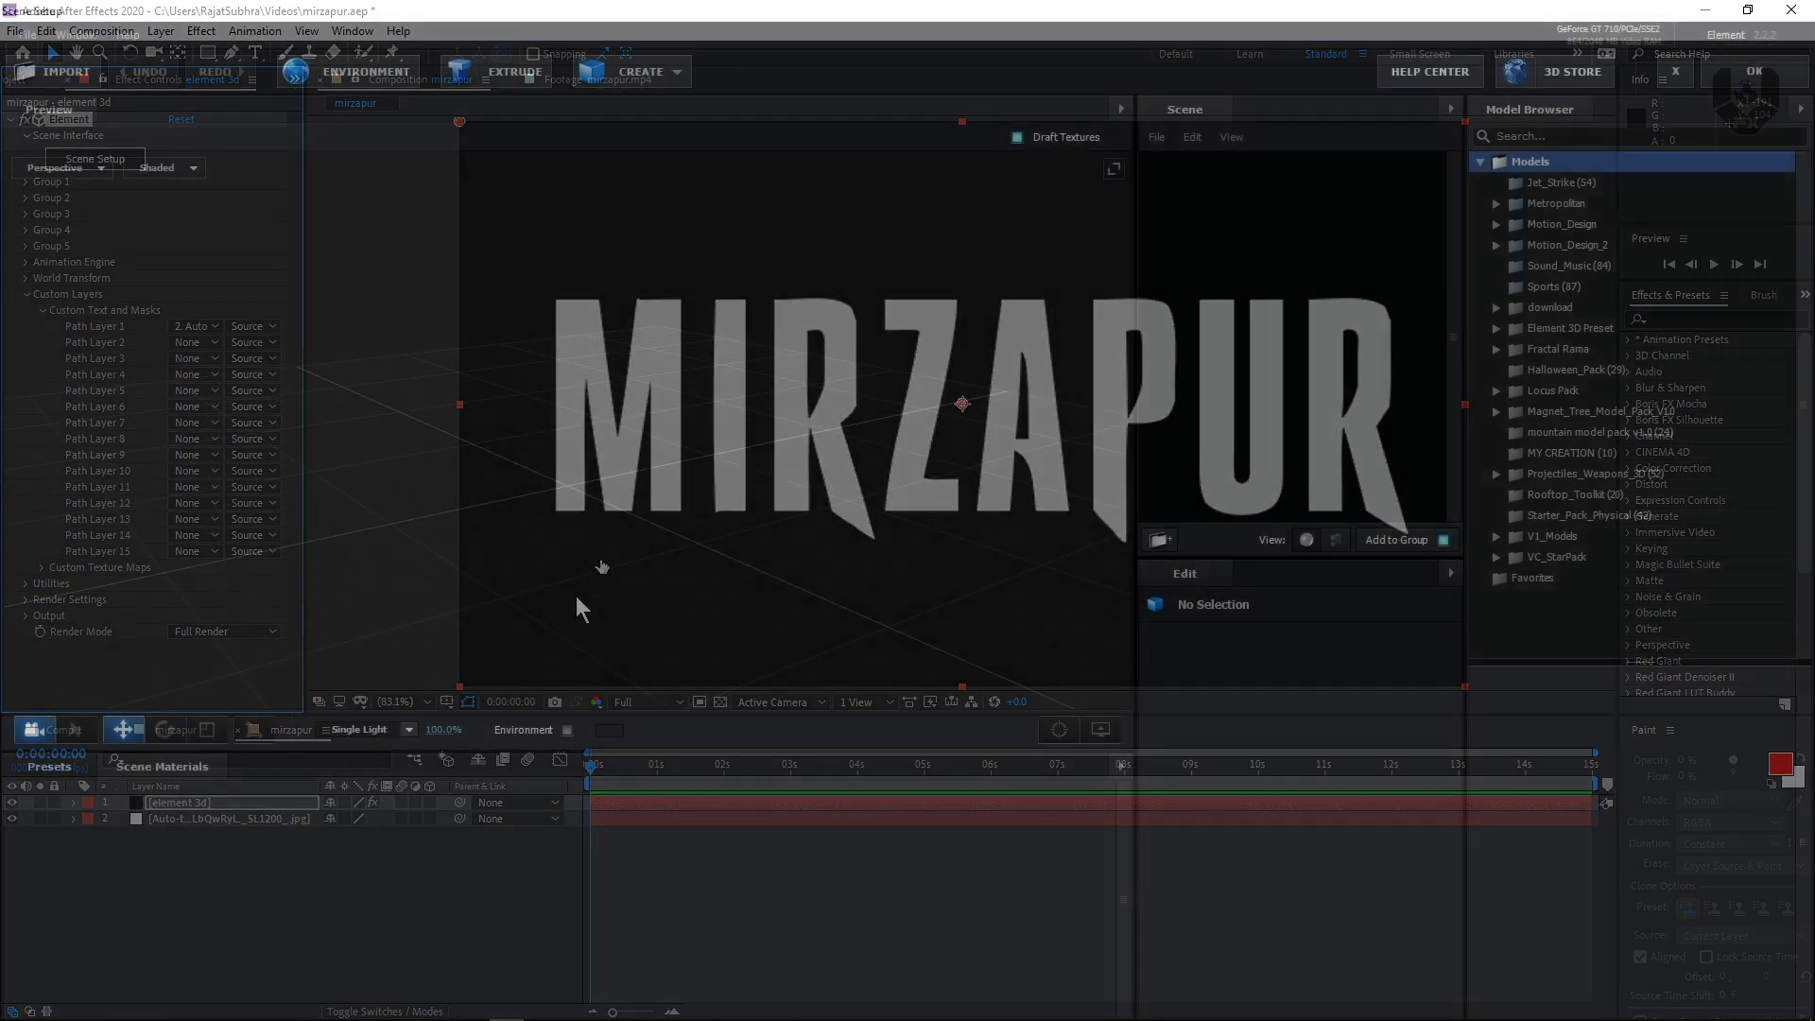
Extrude the traced MIRZAPUR path into a 3D Extrusion Model and show the material presets.
left_click(496, 74)
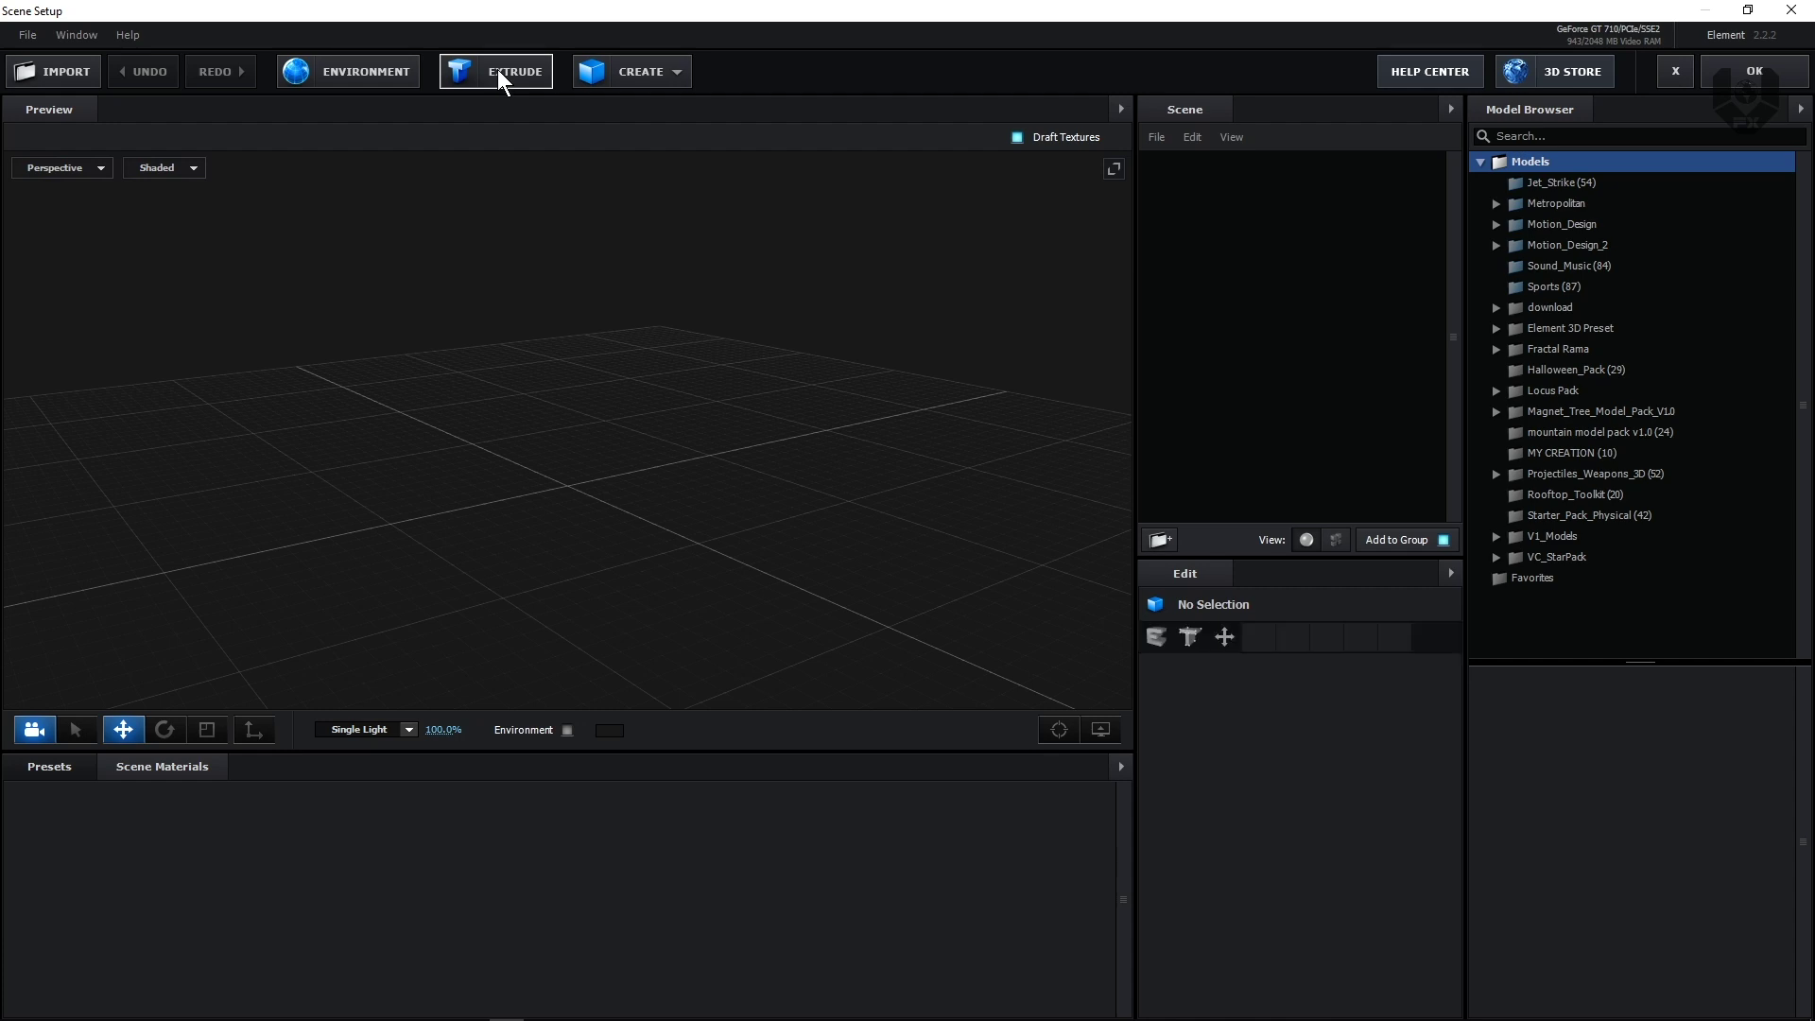
left_click_drag(707, 561, 750, 564)
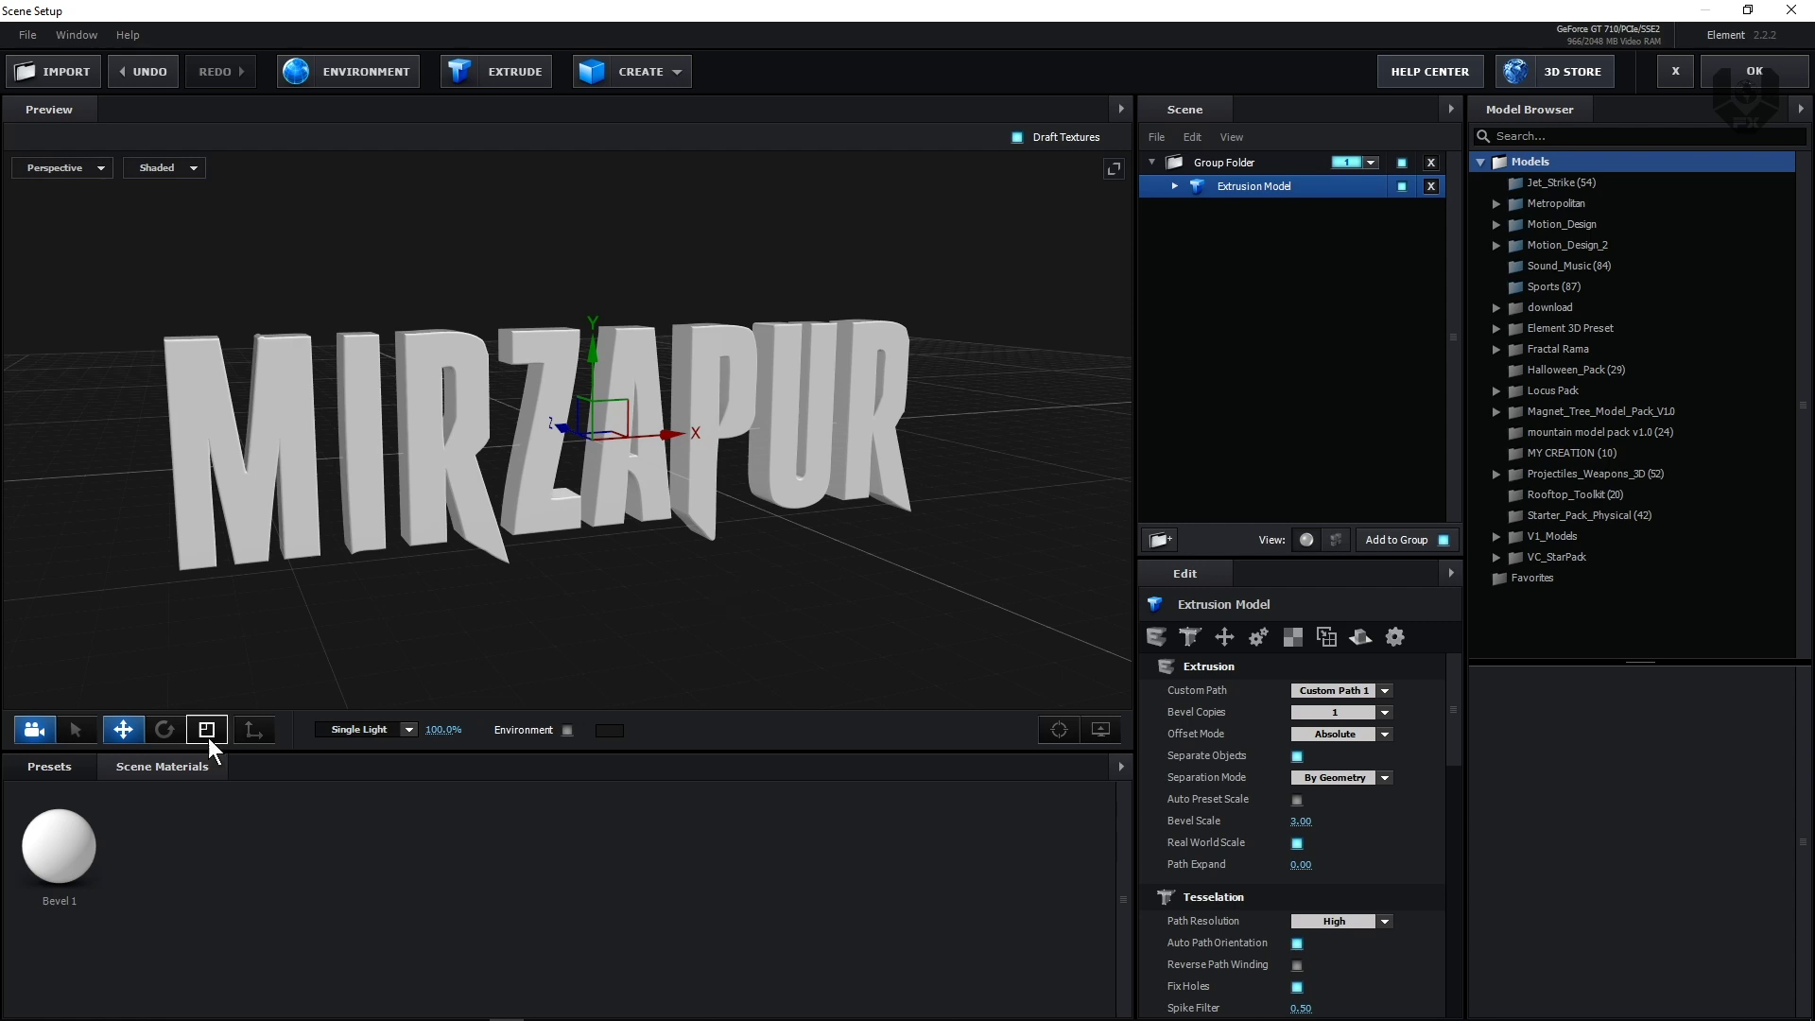
left_click(80, 764)
Apply the Physical Gold material preset to the MIRZAPUR text.
left_click(125, 871)
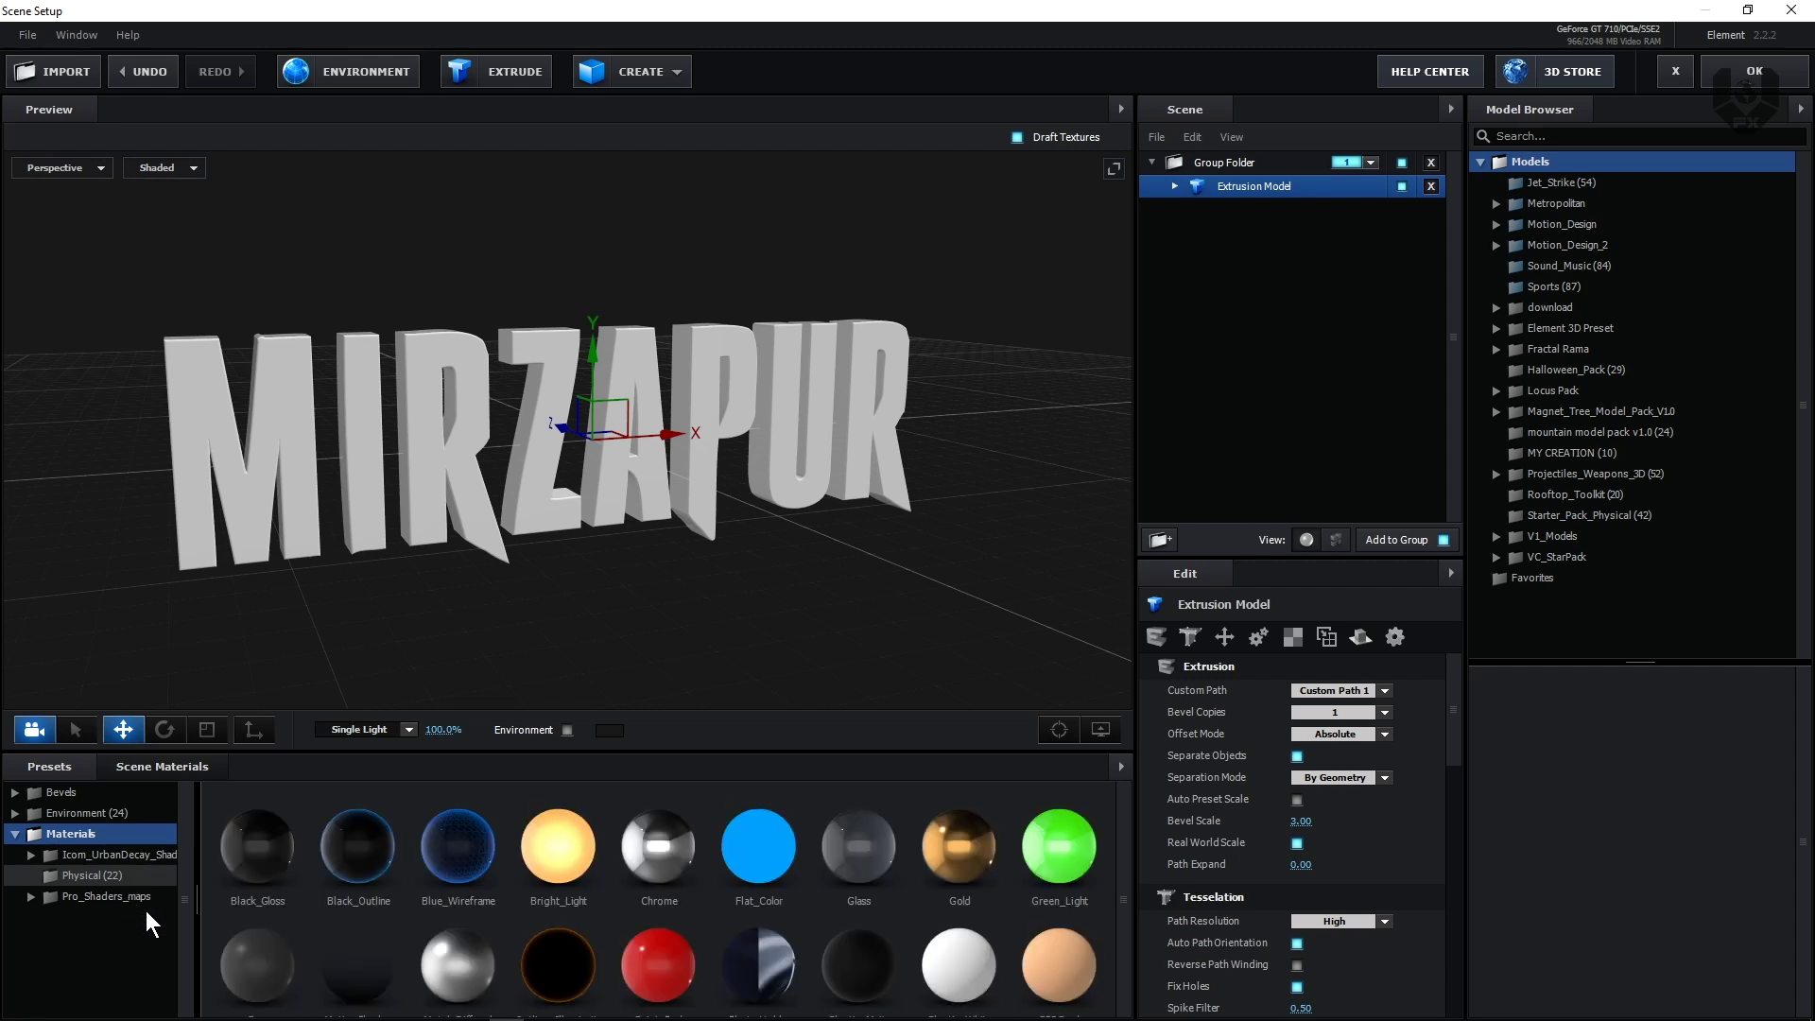
scroll(490, 864, "down", 1)
scroll(489, 864, "up", 1)
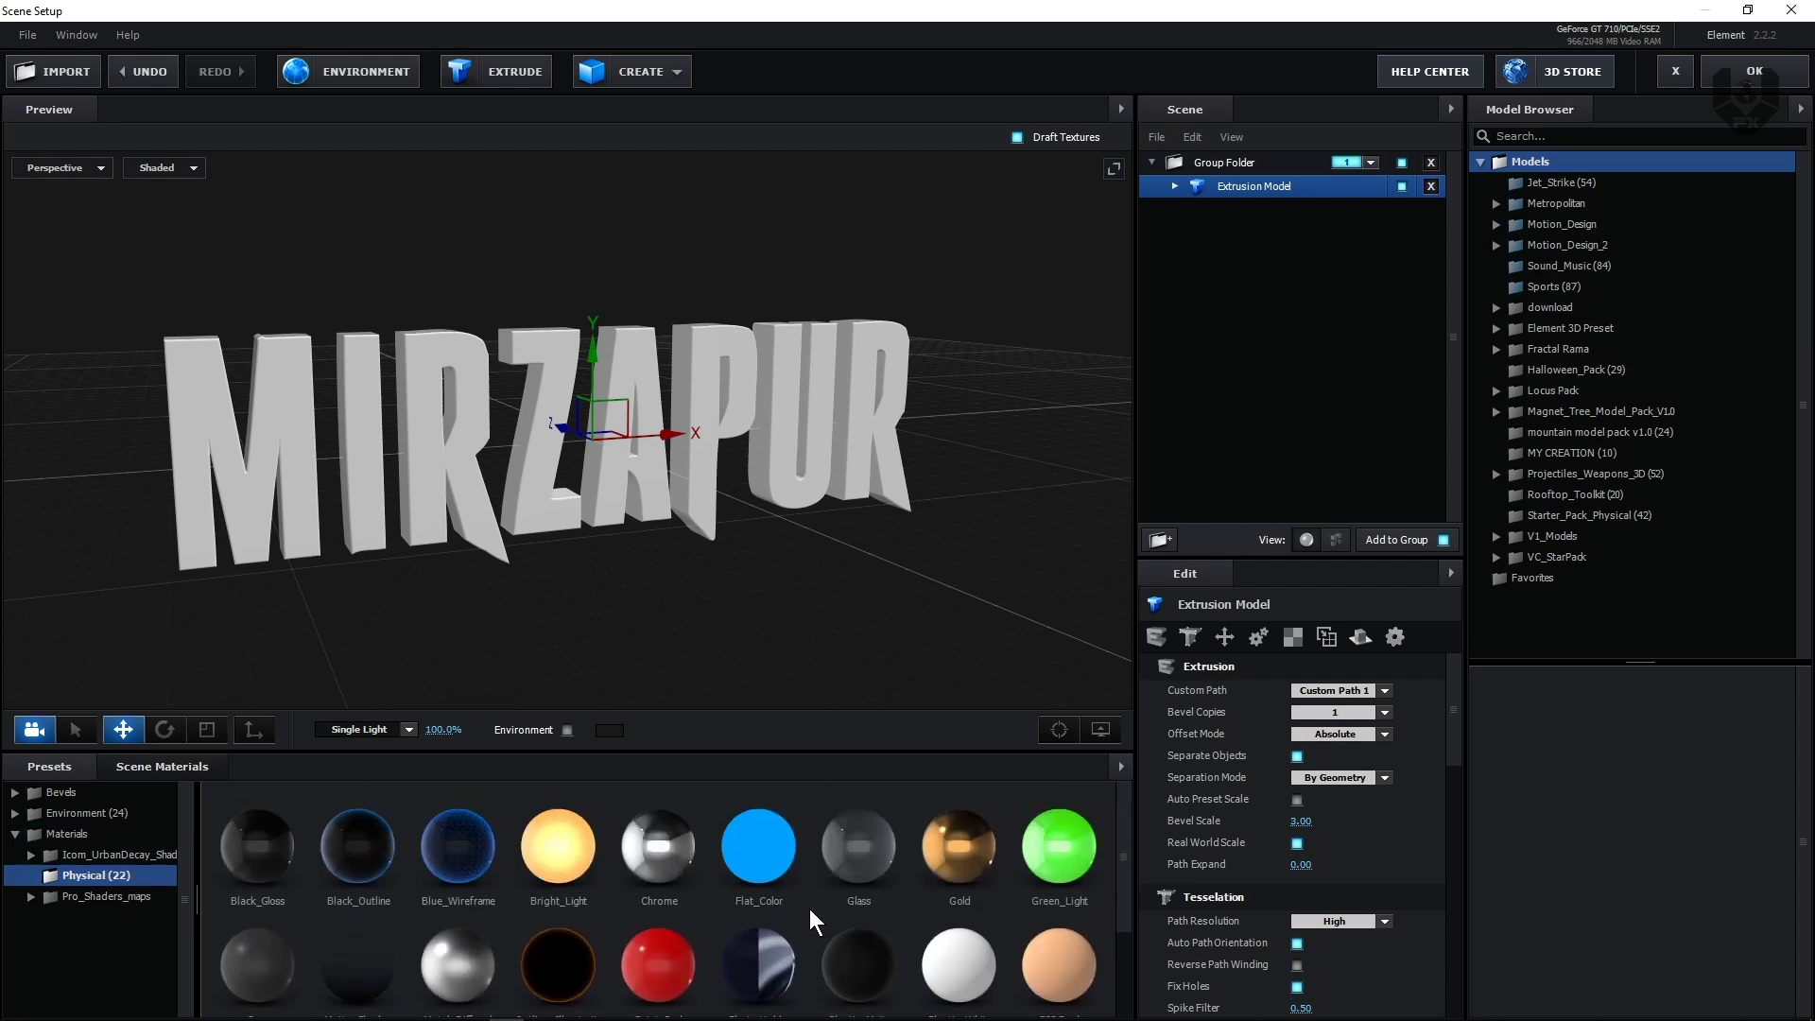
left_click(961, 845)
mouse_move(885, 580)
left_mouse_down()
mouse_move(764, 582)
mouse_move(915, 578)
mouse_move(893, 577)
left_mouse_up()
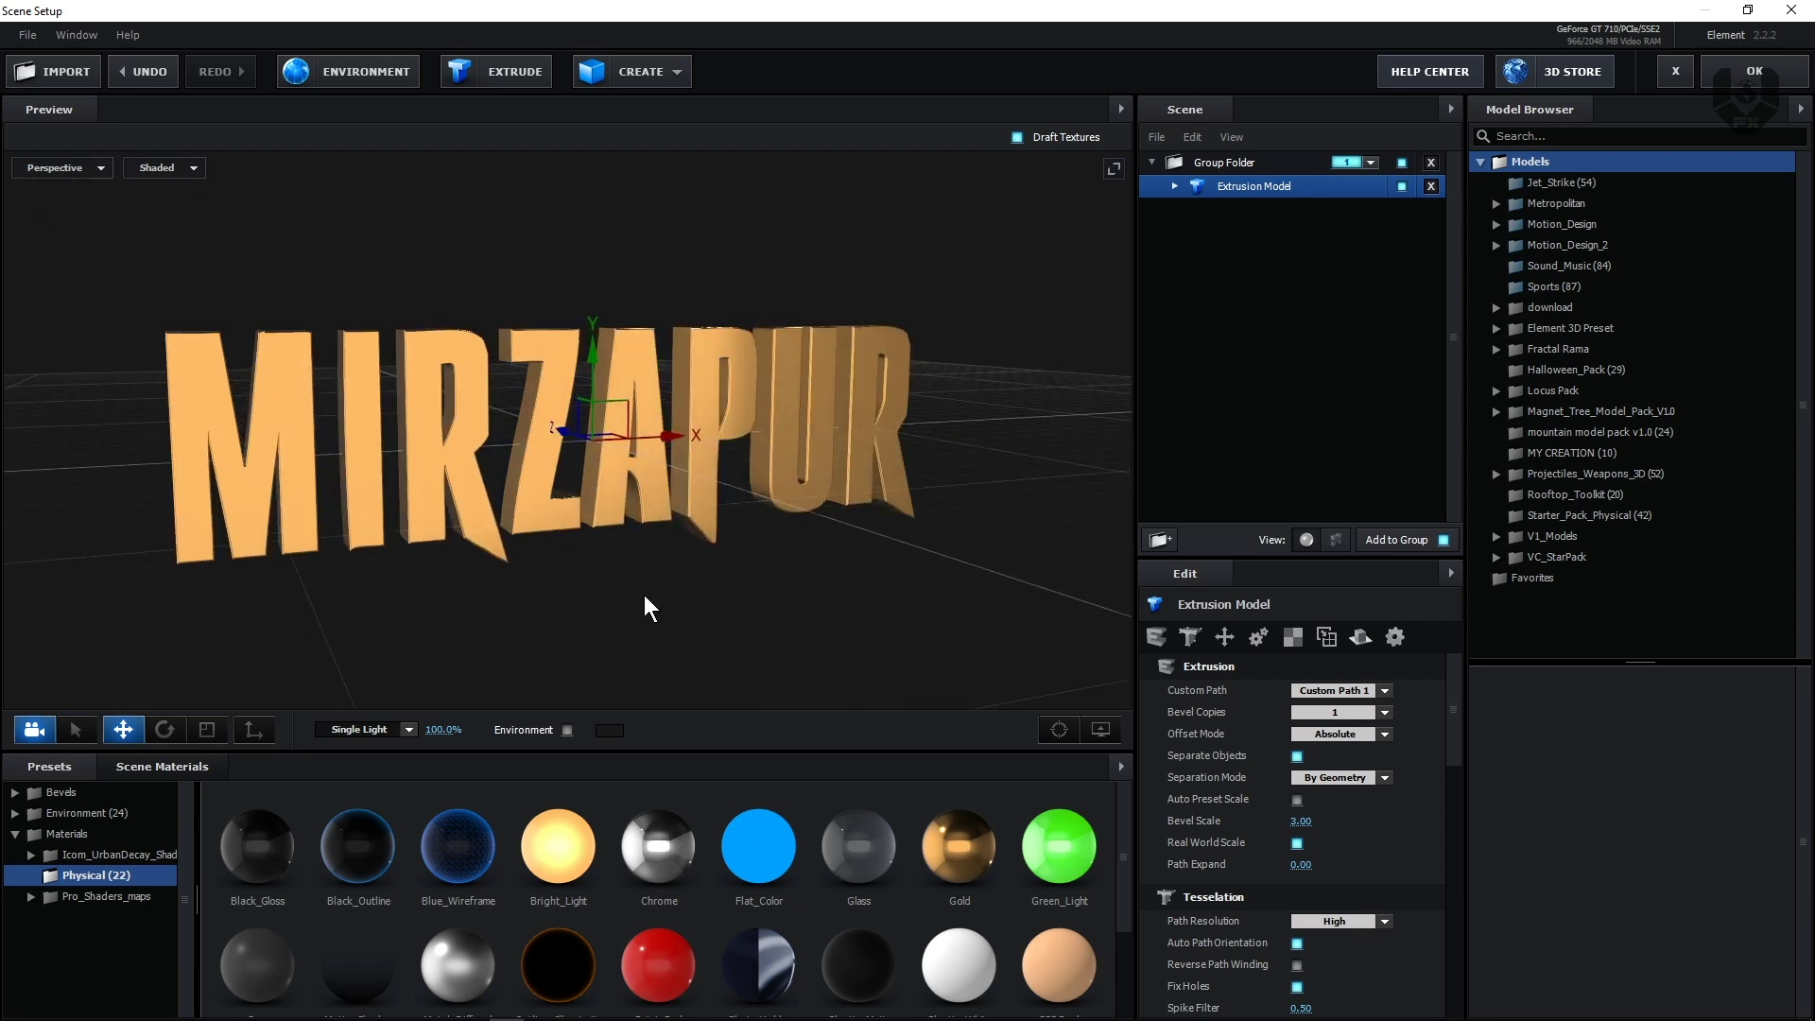
Select the Gold material on the text model and show its texture settings.
left_click(1174, 186)
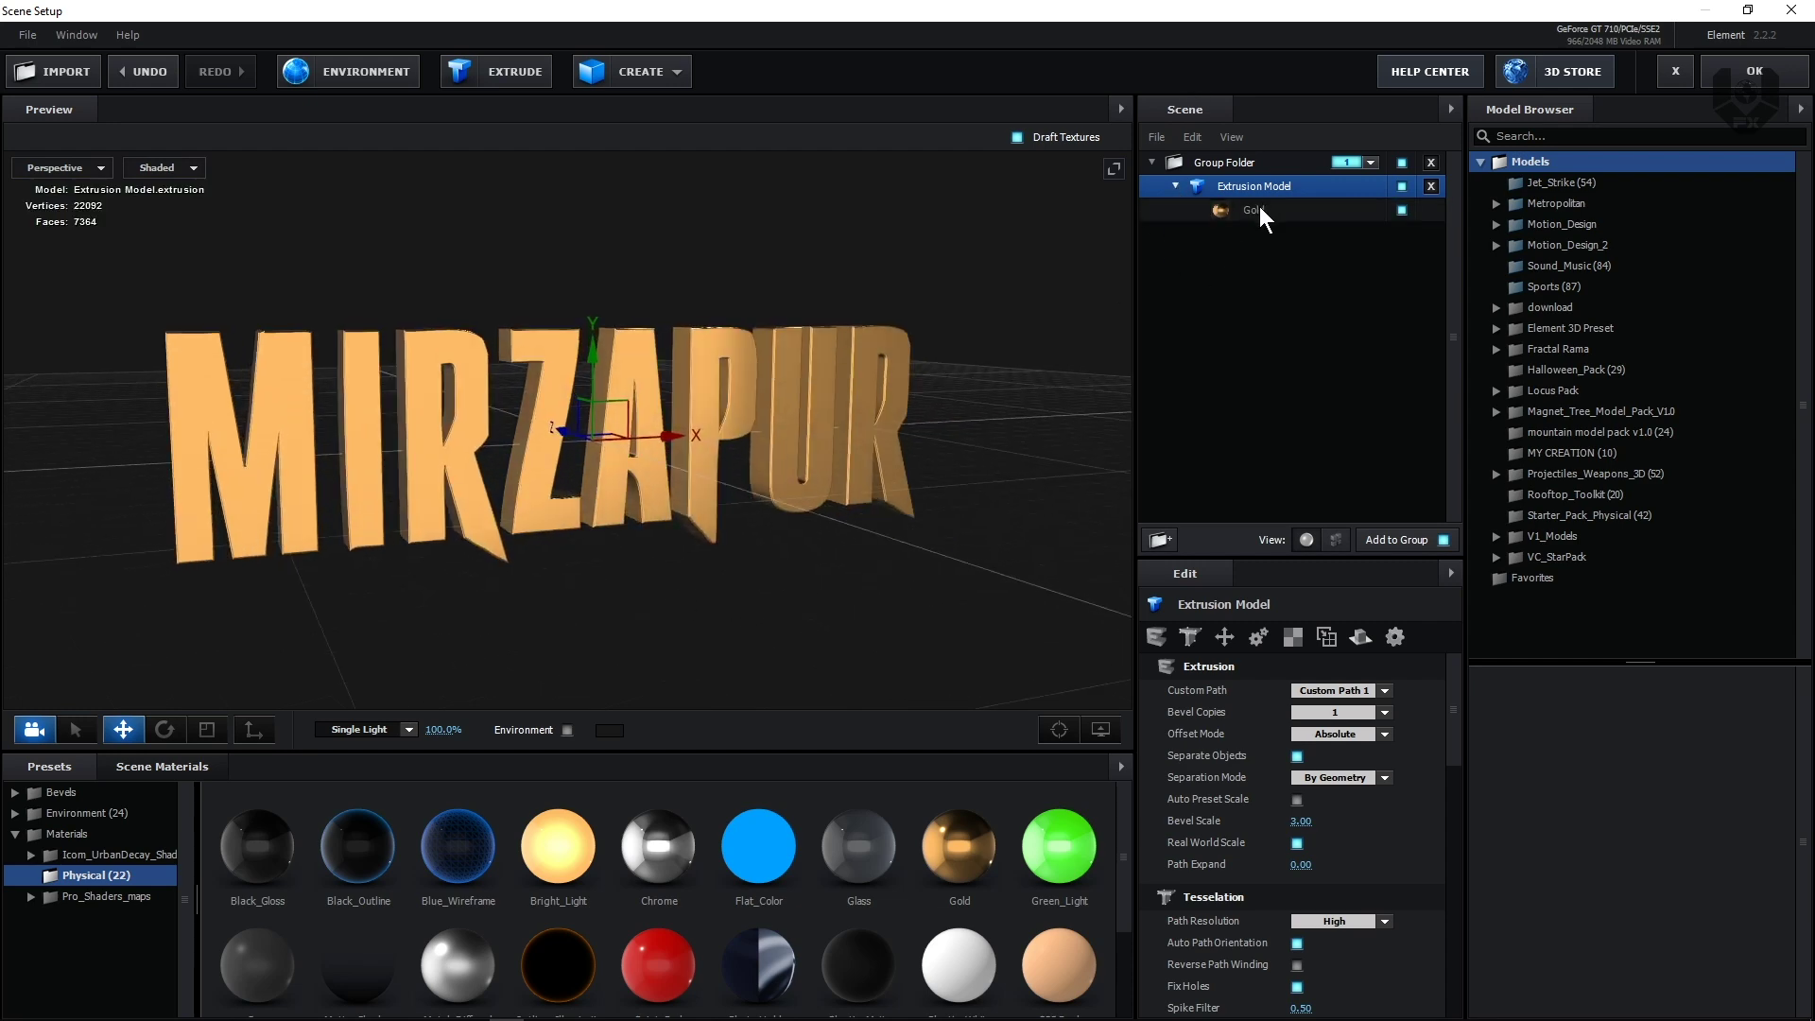
left_click(1259, 208)
left_click(1253, 638)
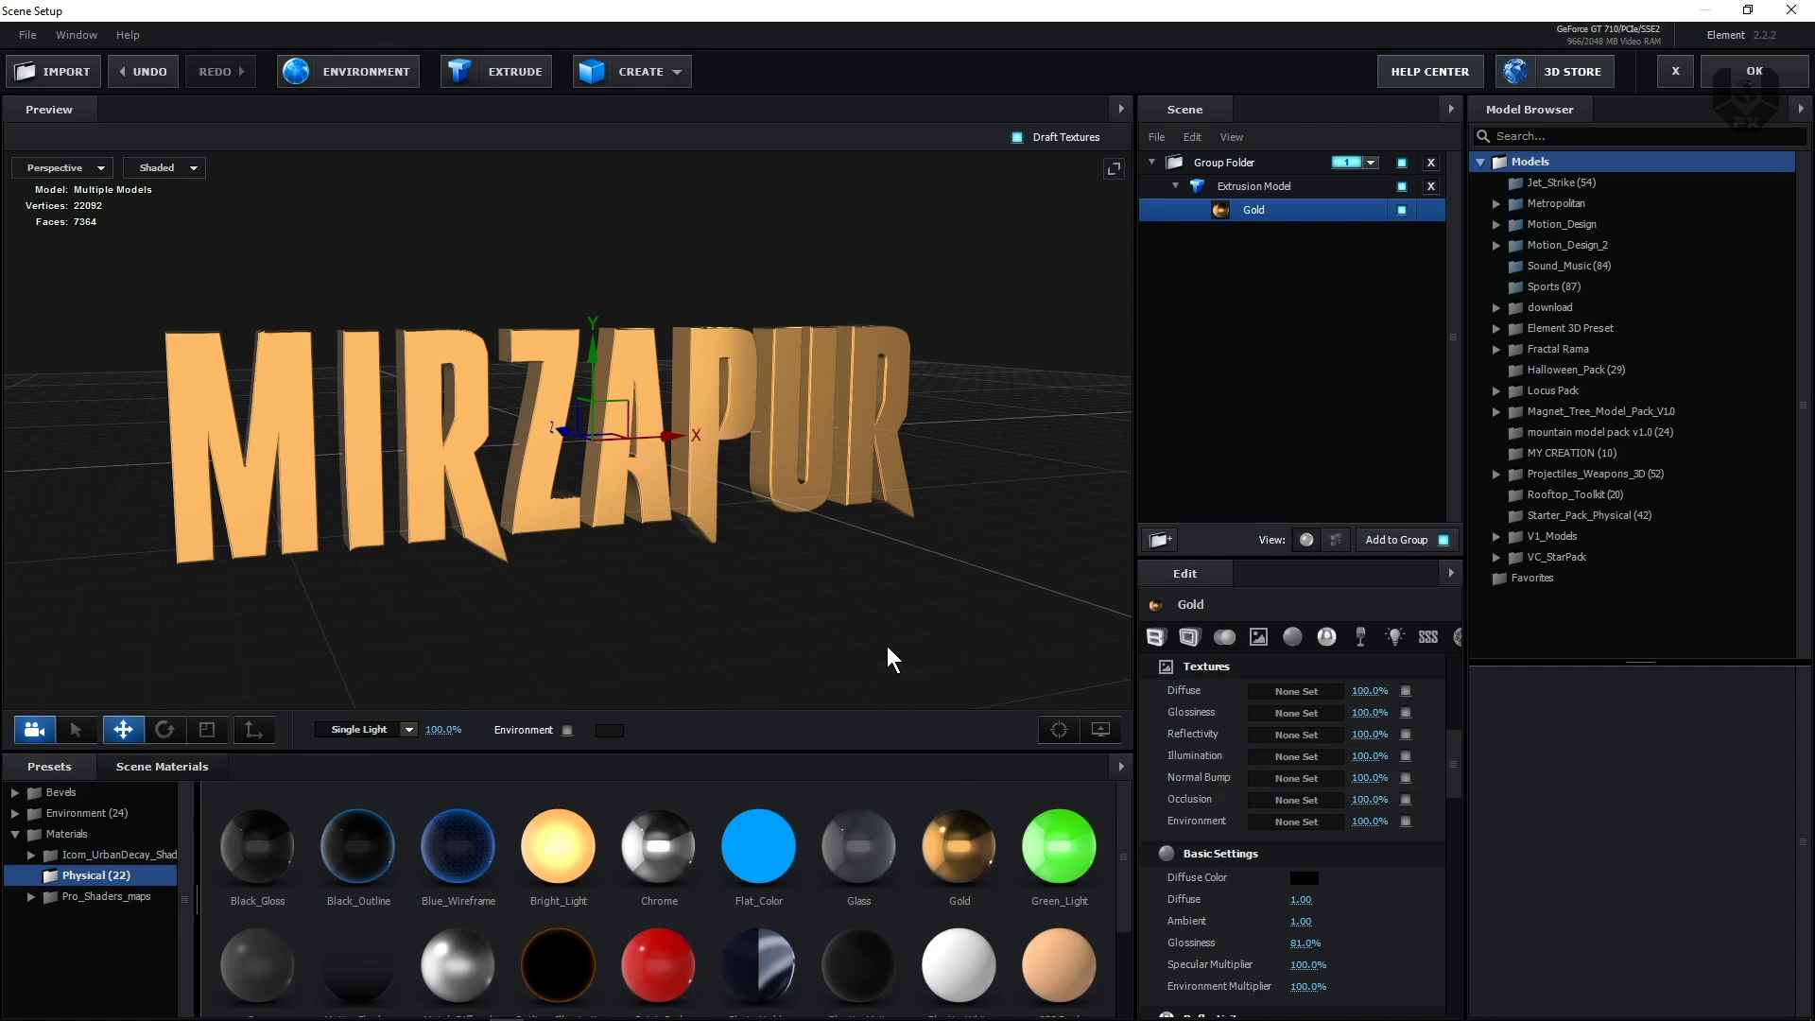
left_click_drag(887, 644, 881, 644)
scroll(1298, 800, "up", 2)
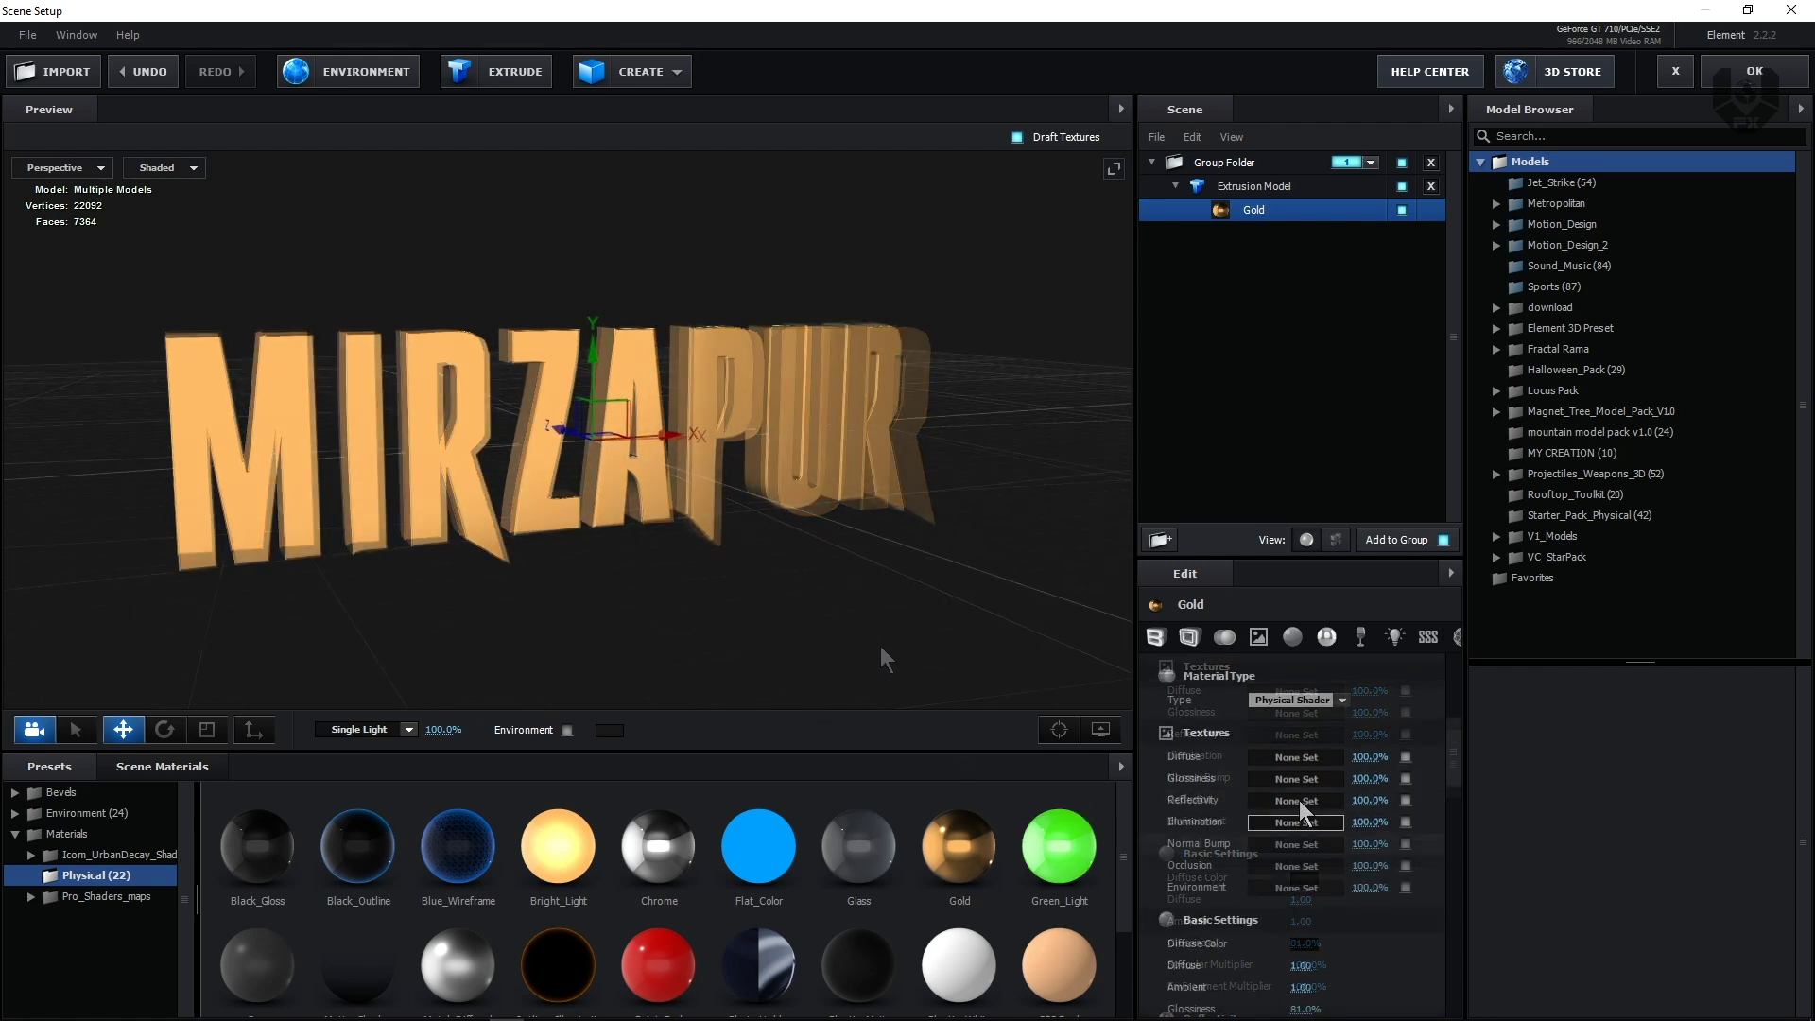
Load metal_grunge_painted_12_specular as the Glossiness map, levels 0.20/0.35, at 31% strength.
left_click(1298, 788)
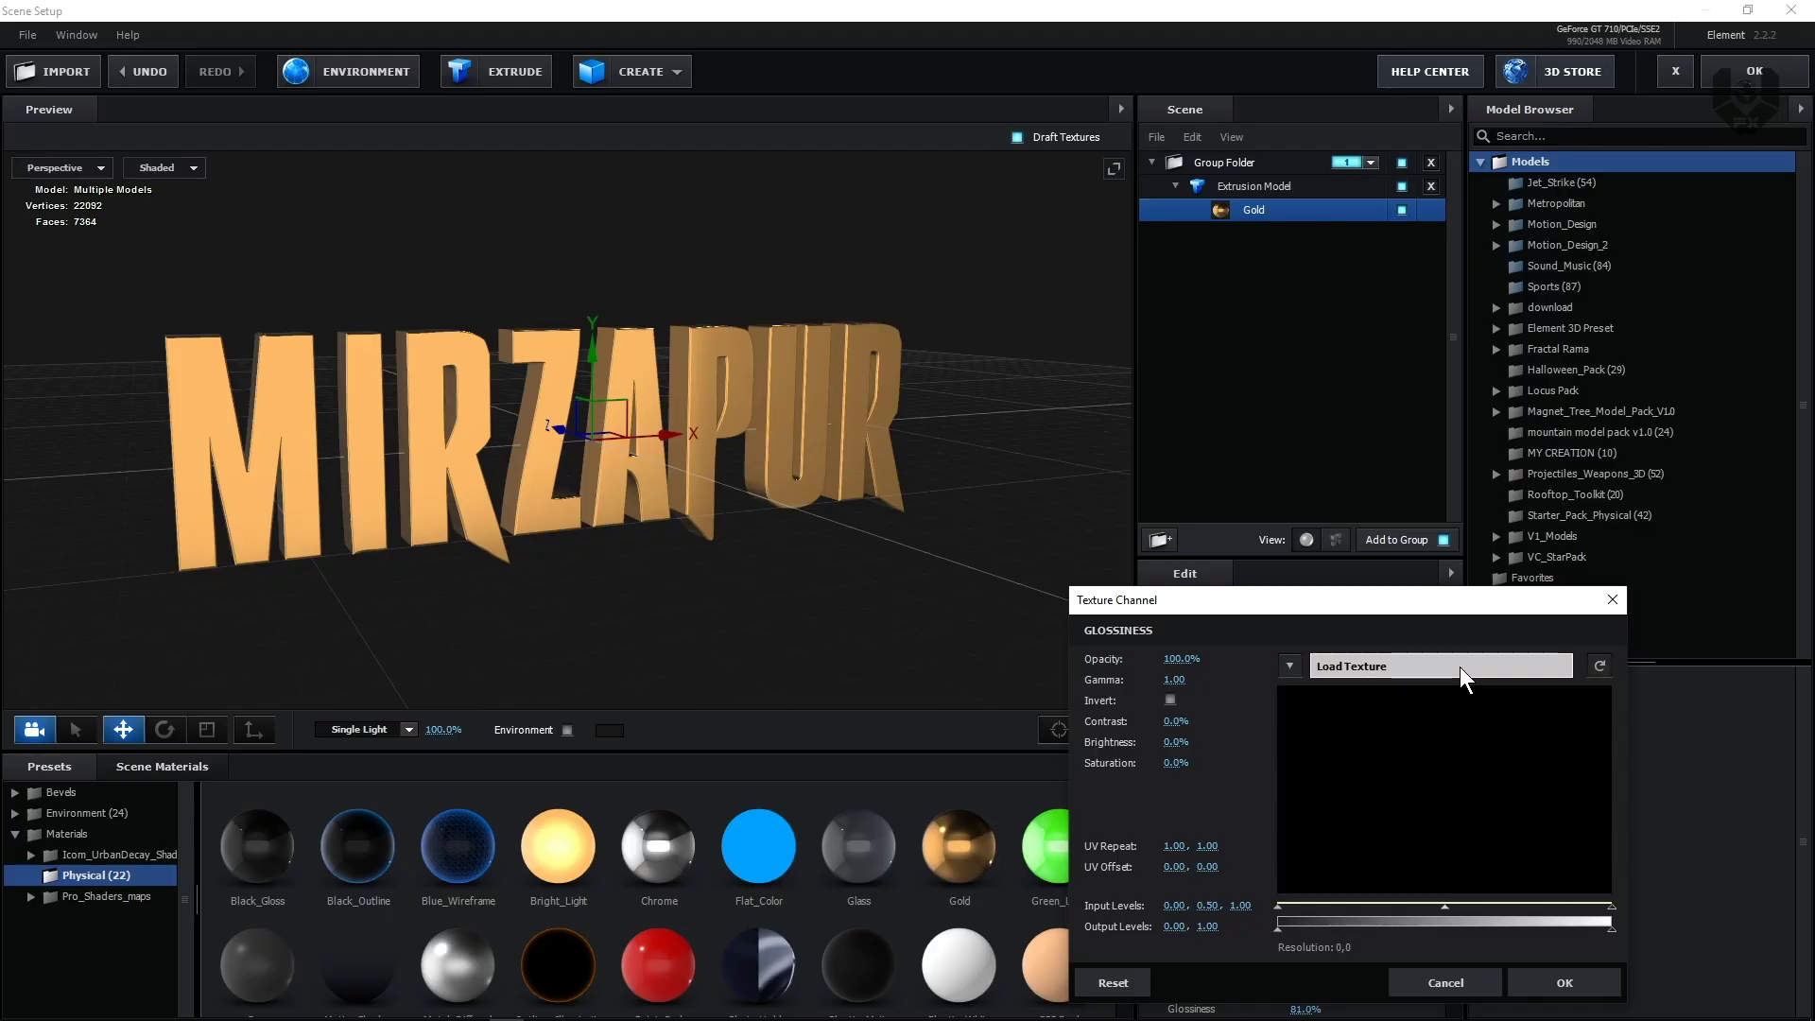
left_click(1459, 668)
left_click(469, 830)
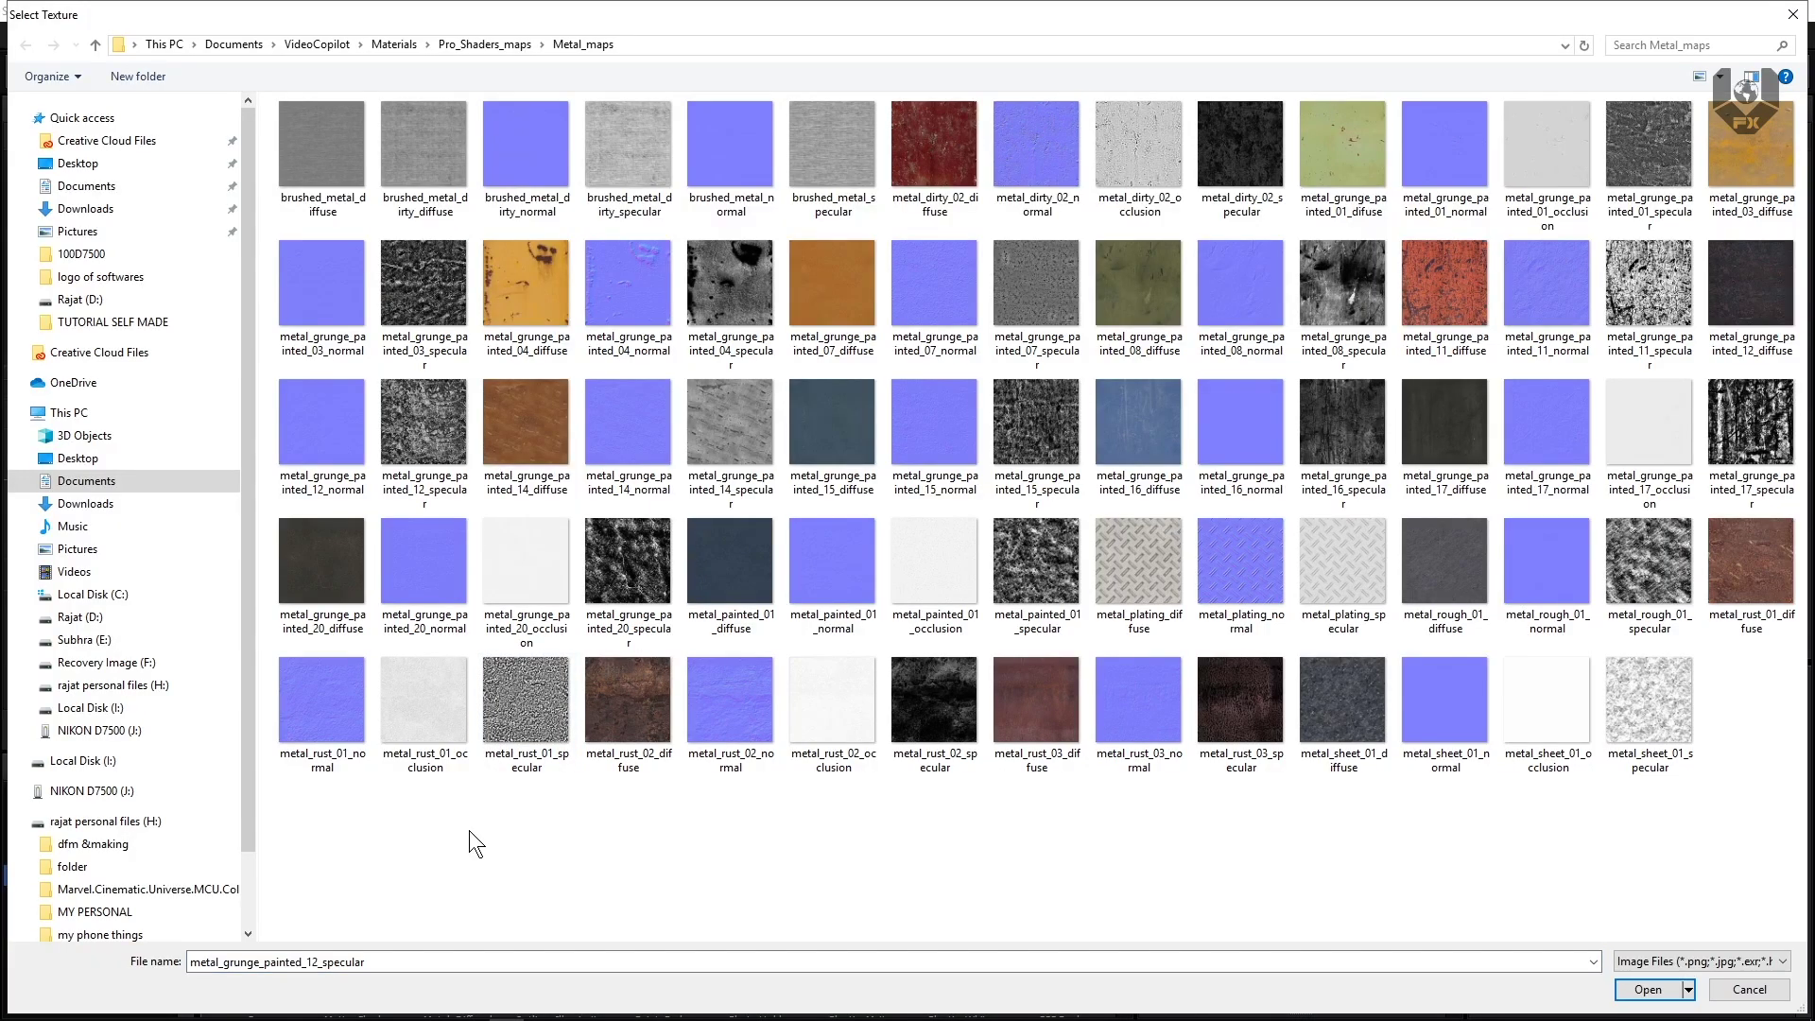
double_click(436, 483)
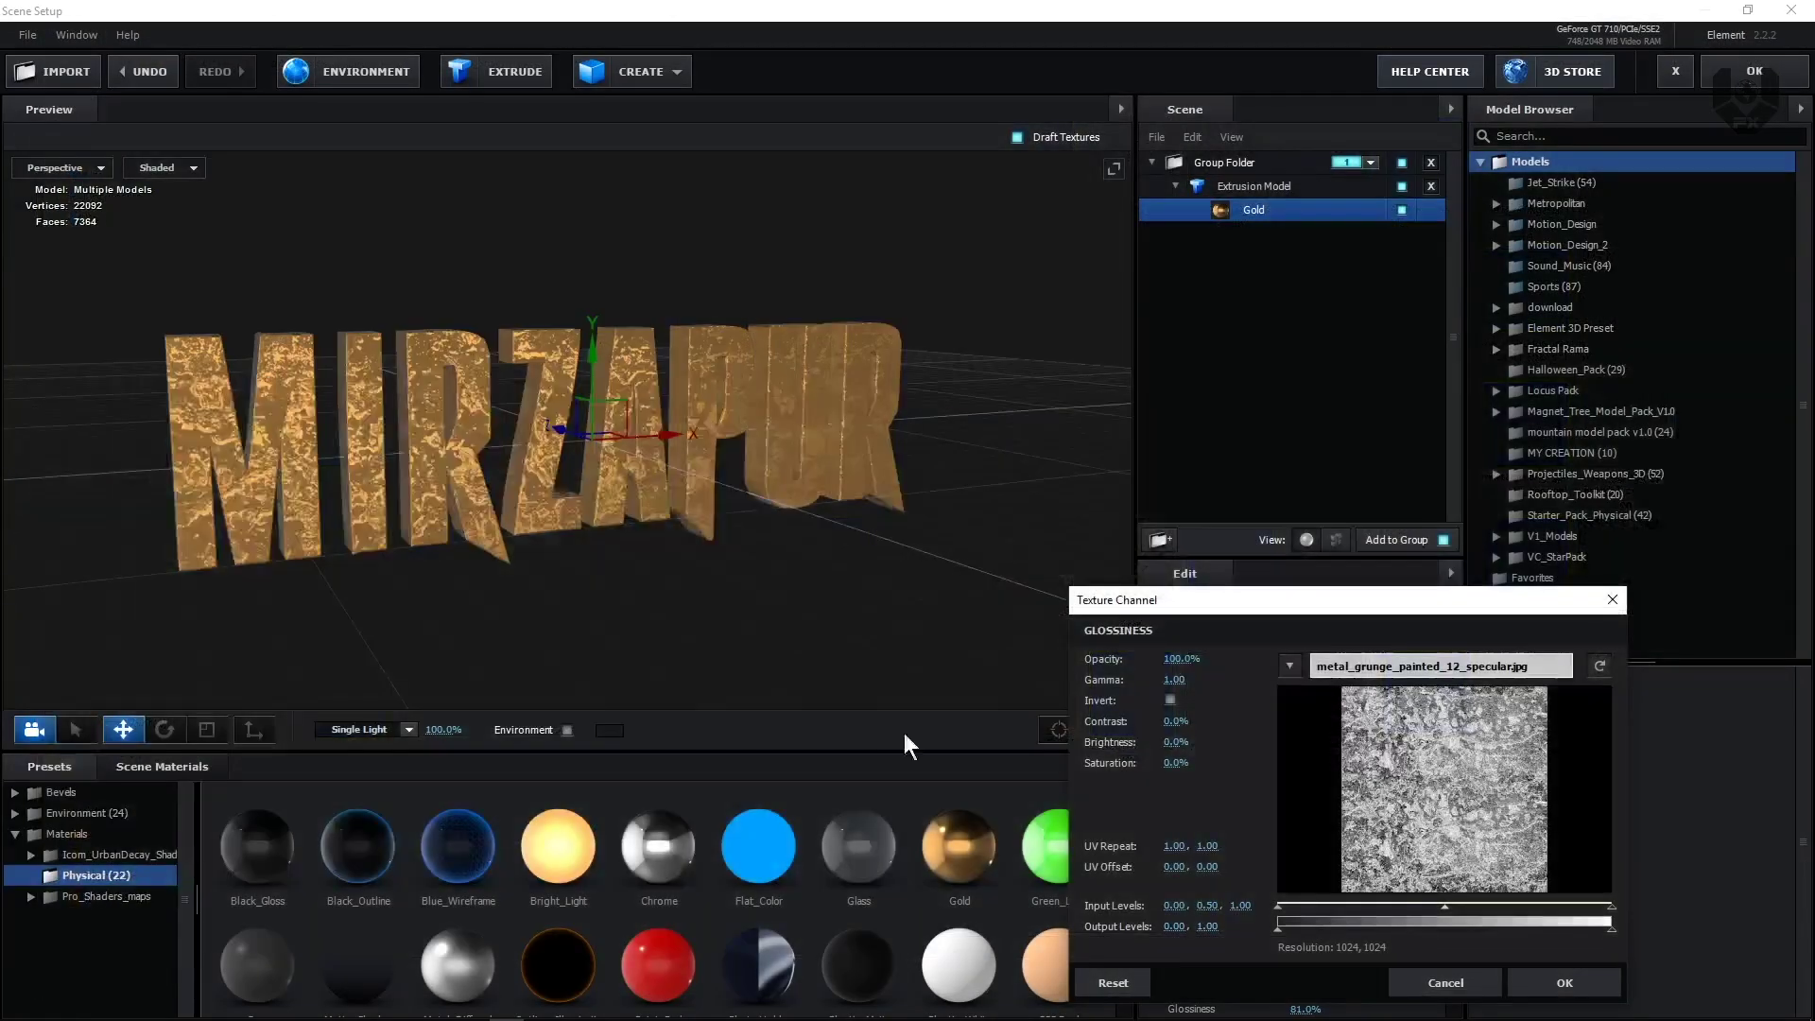
left_click_drag(1438, 915, 1335, 911)
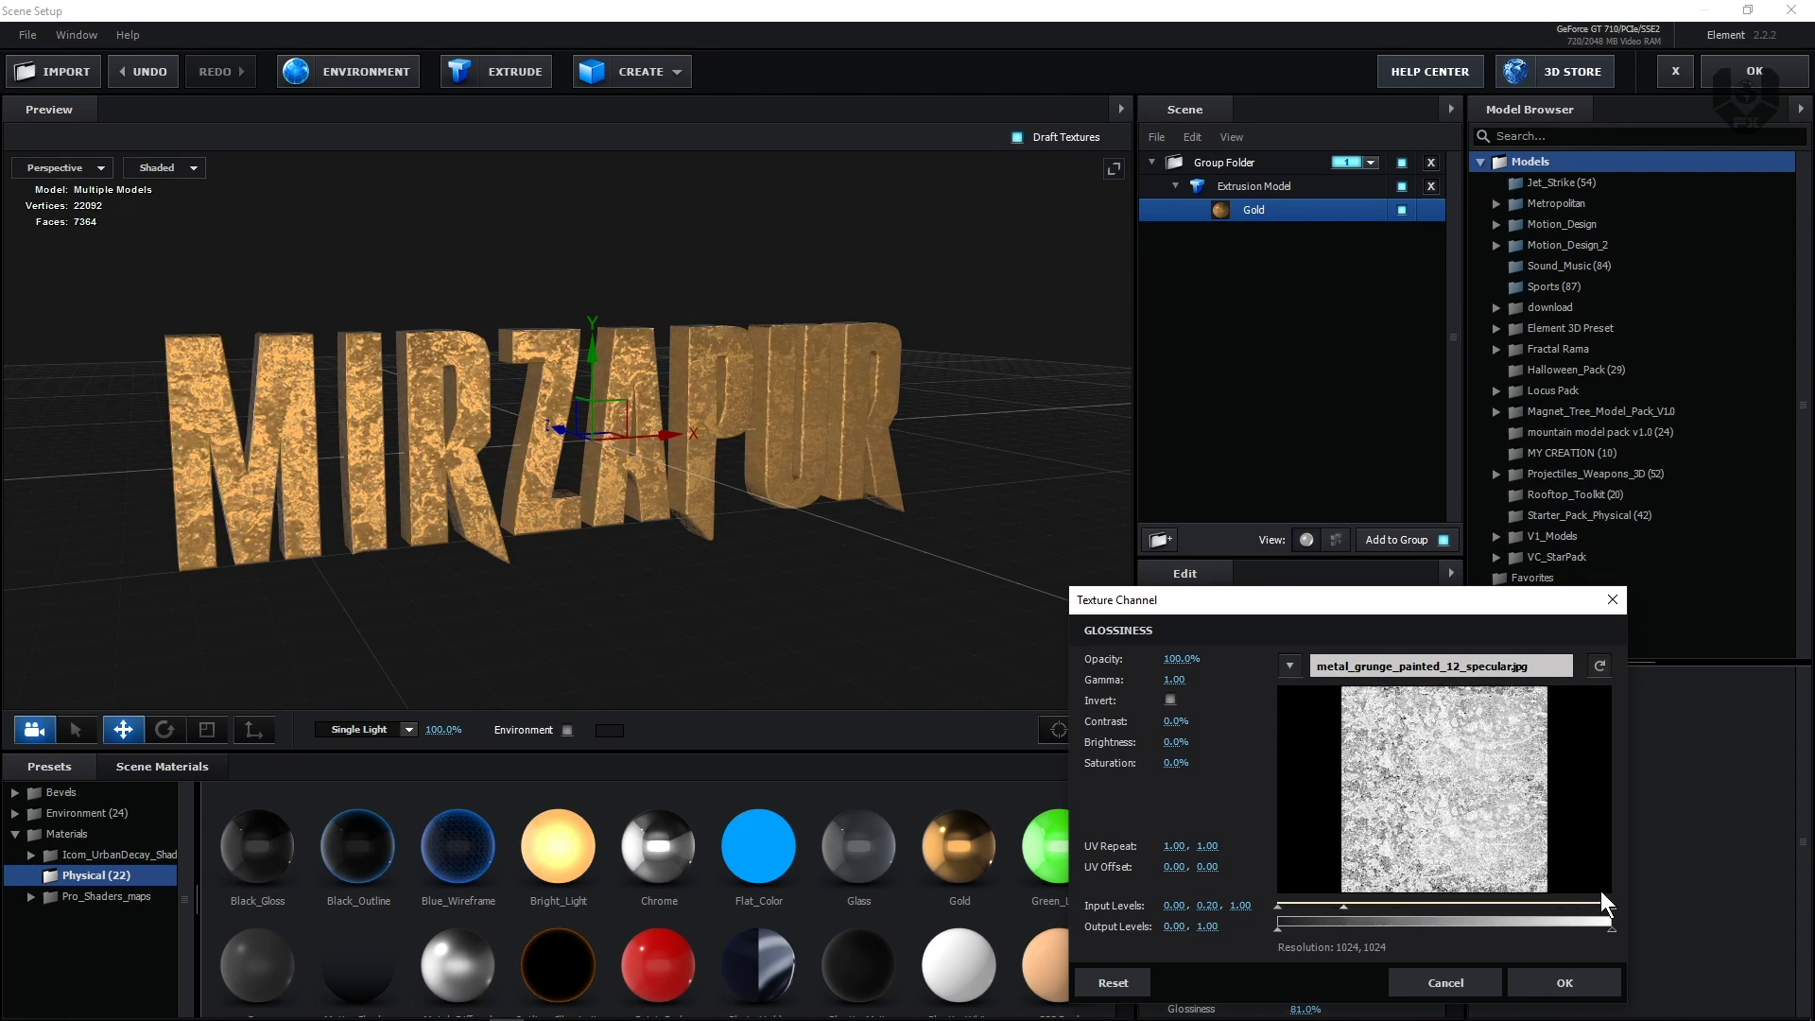
left_click_drag(1603, 904, 1343, 907)
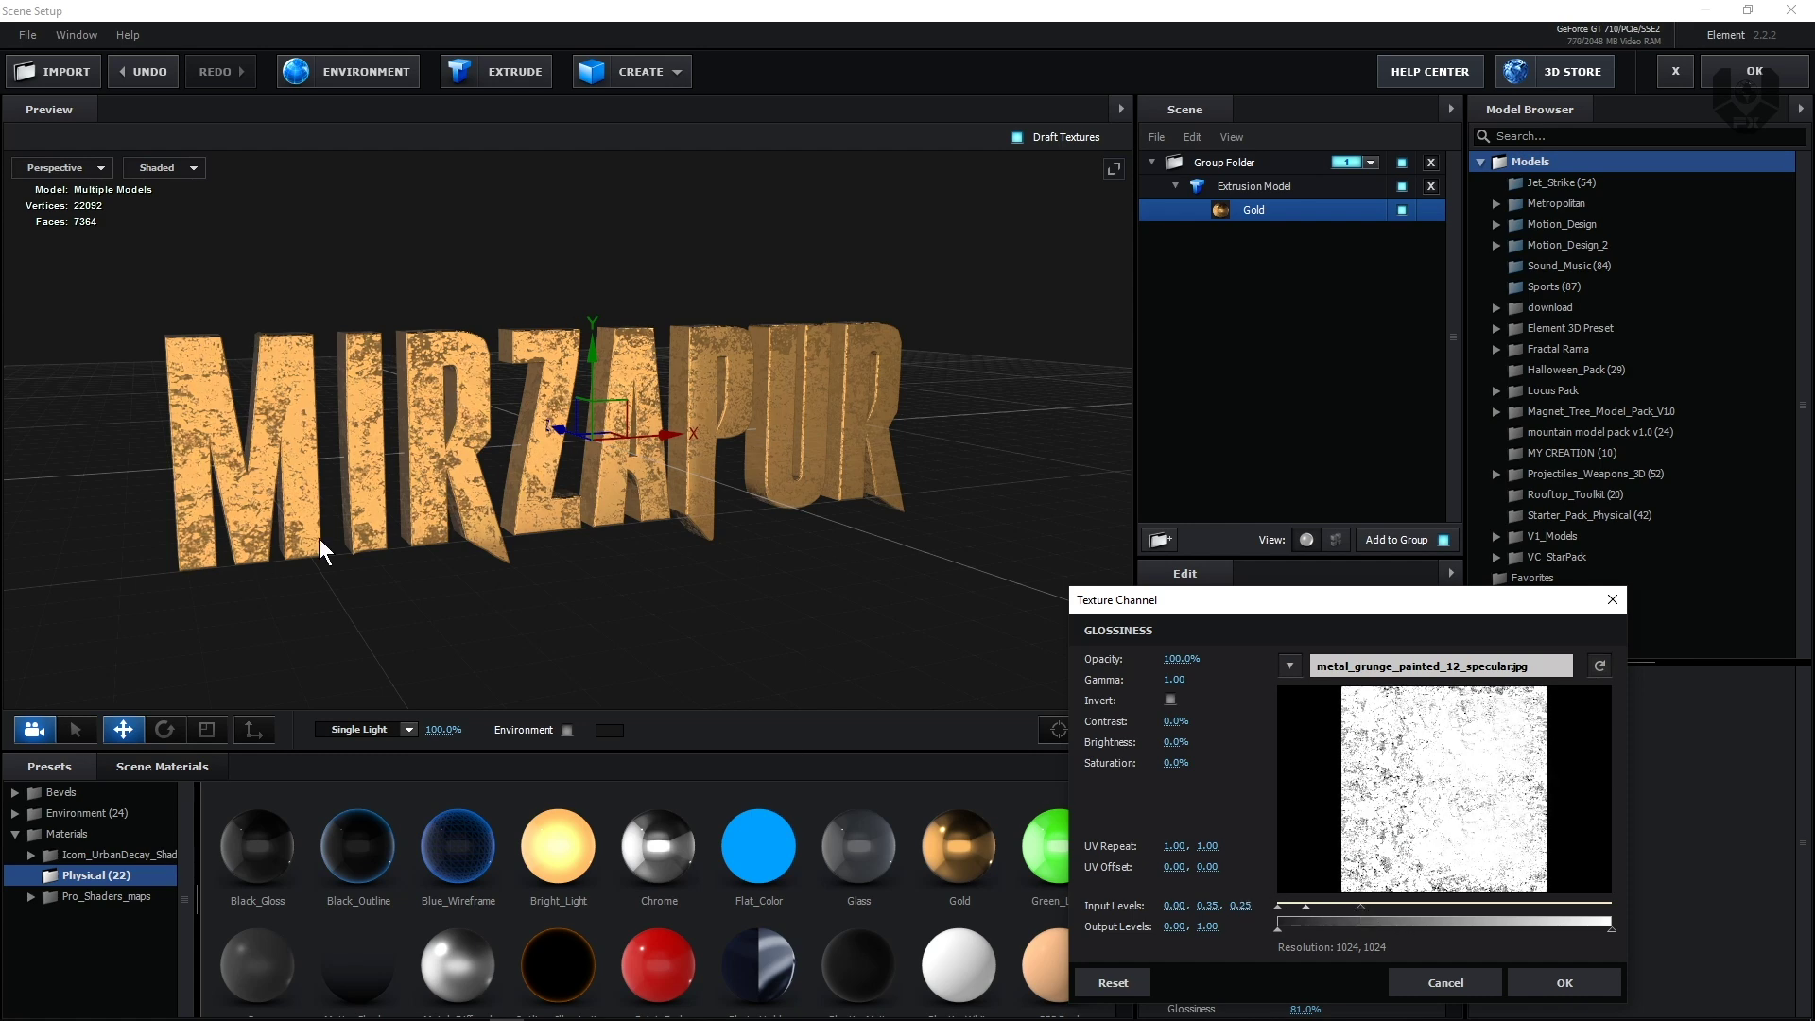
left_click(1567, 984)
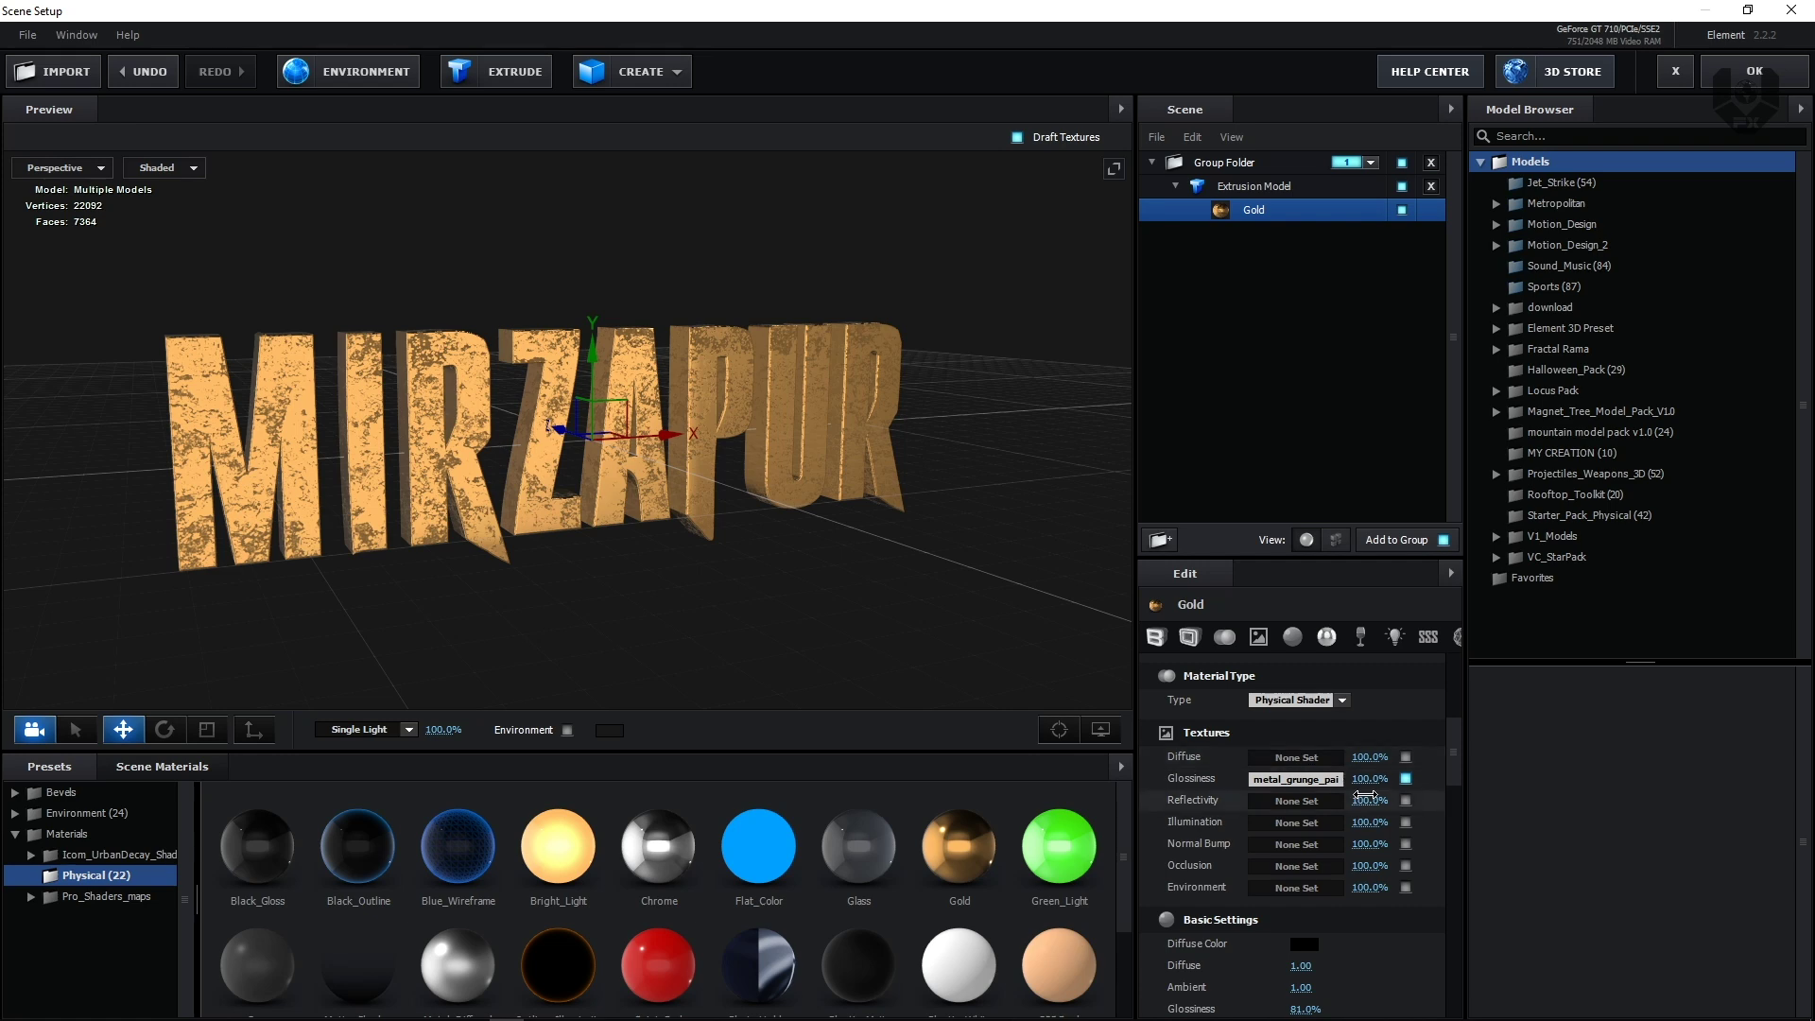
type("31")
key("Return")
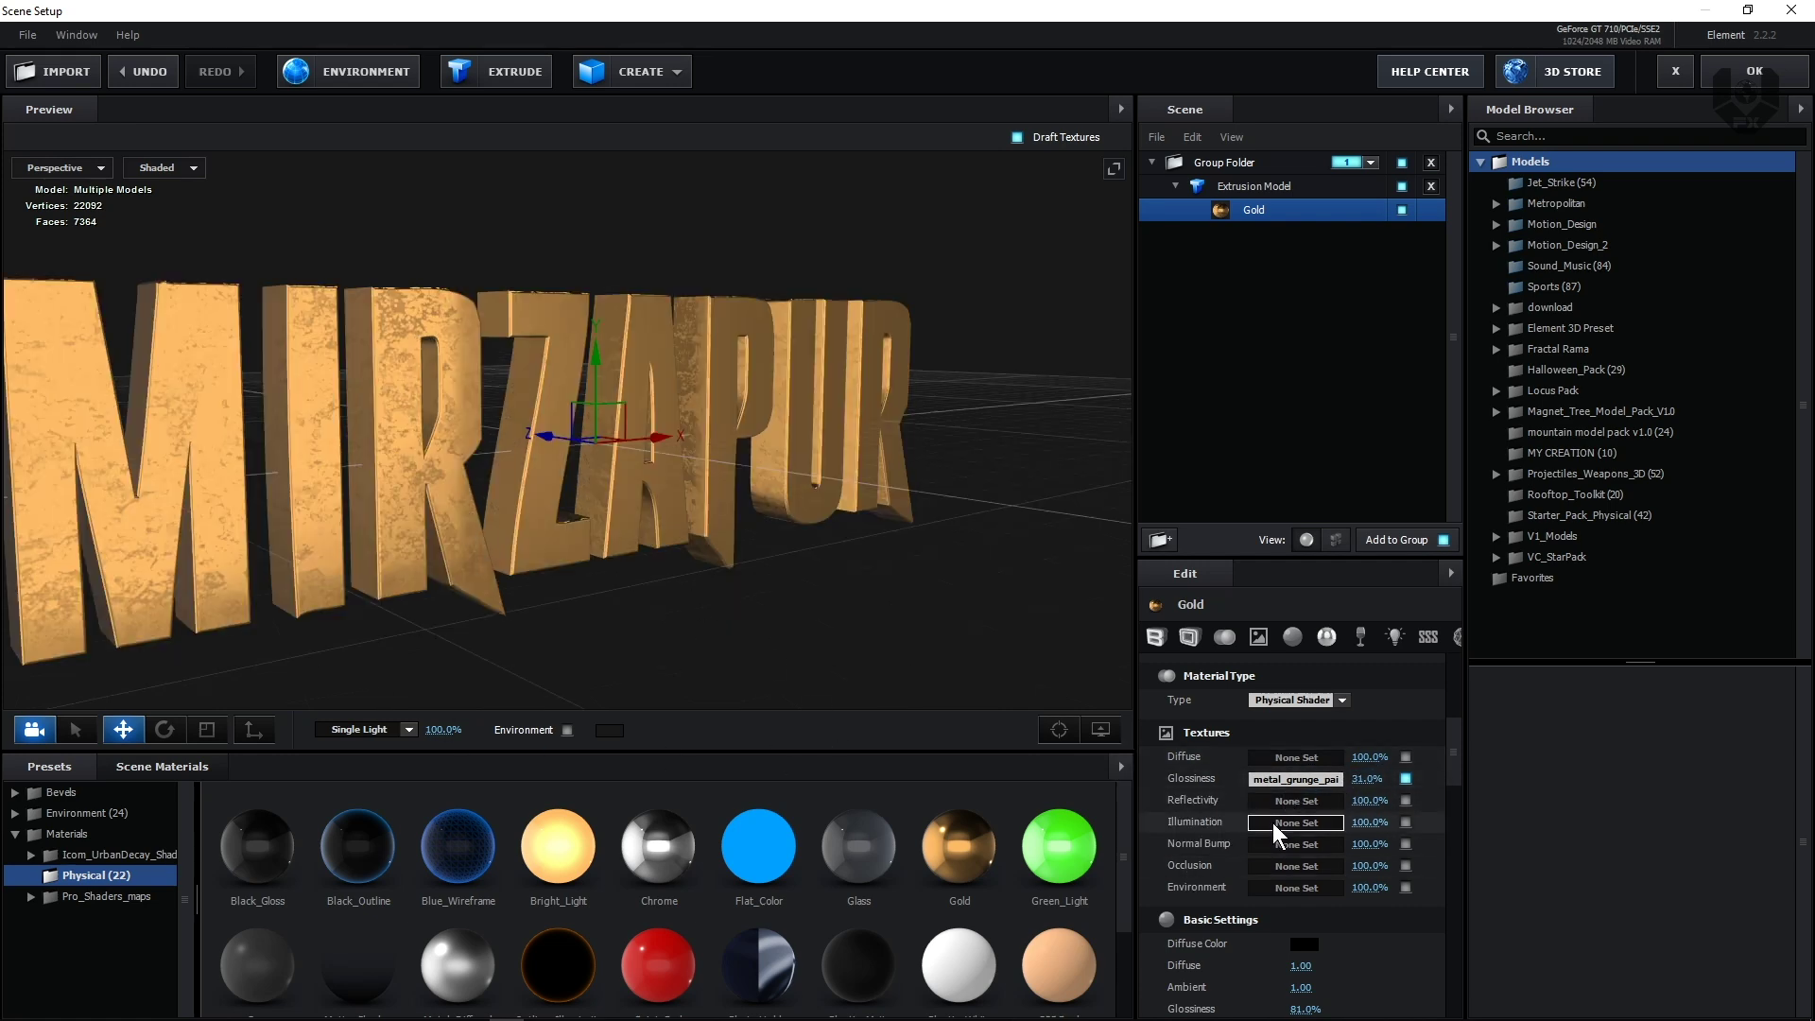
Copy the grunge Glossiness texture into the Reflectivity slot.
right_click(1295, 783)
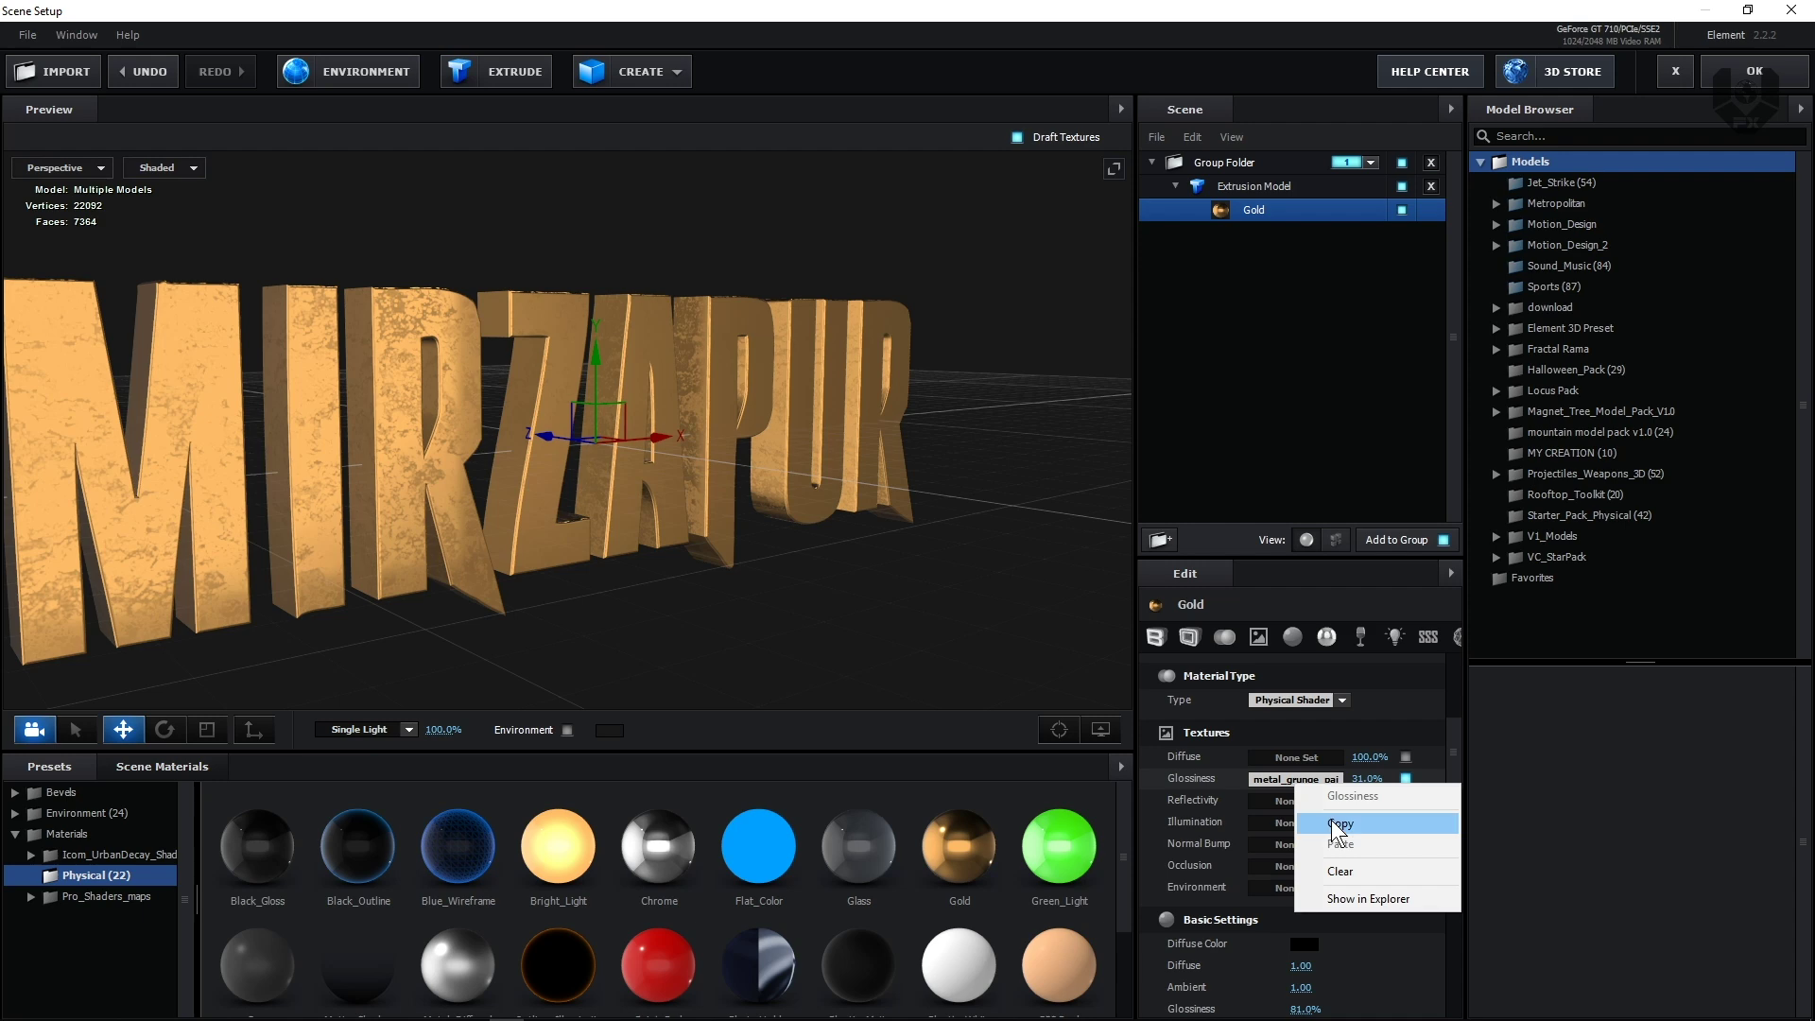
left_click(1353, 823)
right_click(1308, 801)
left_click(1349, 861)
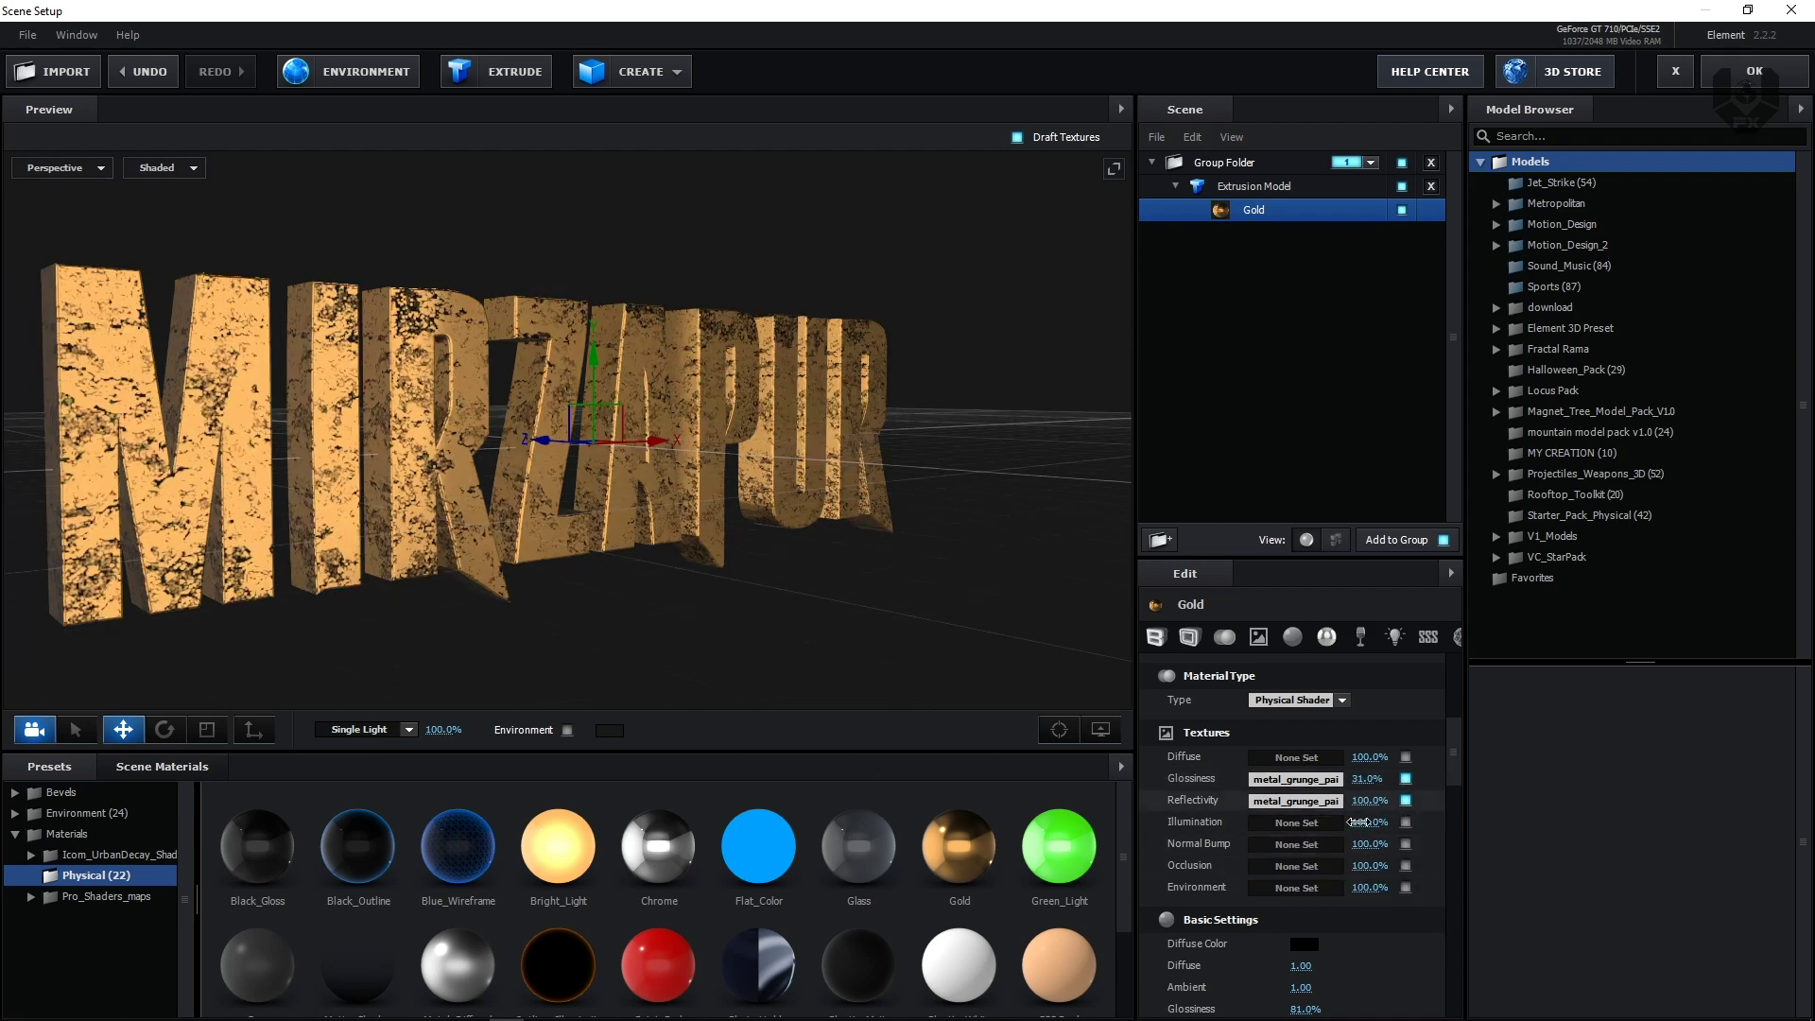
Load metal_grunge_painted_12_normal as the Normal Bump map at 40% strength.
left_click(1308, 841)
left_click(1479, 676)
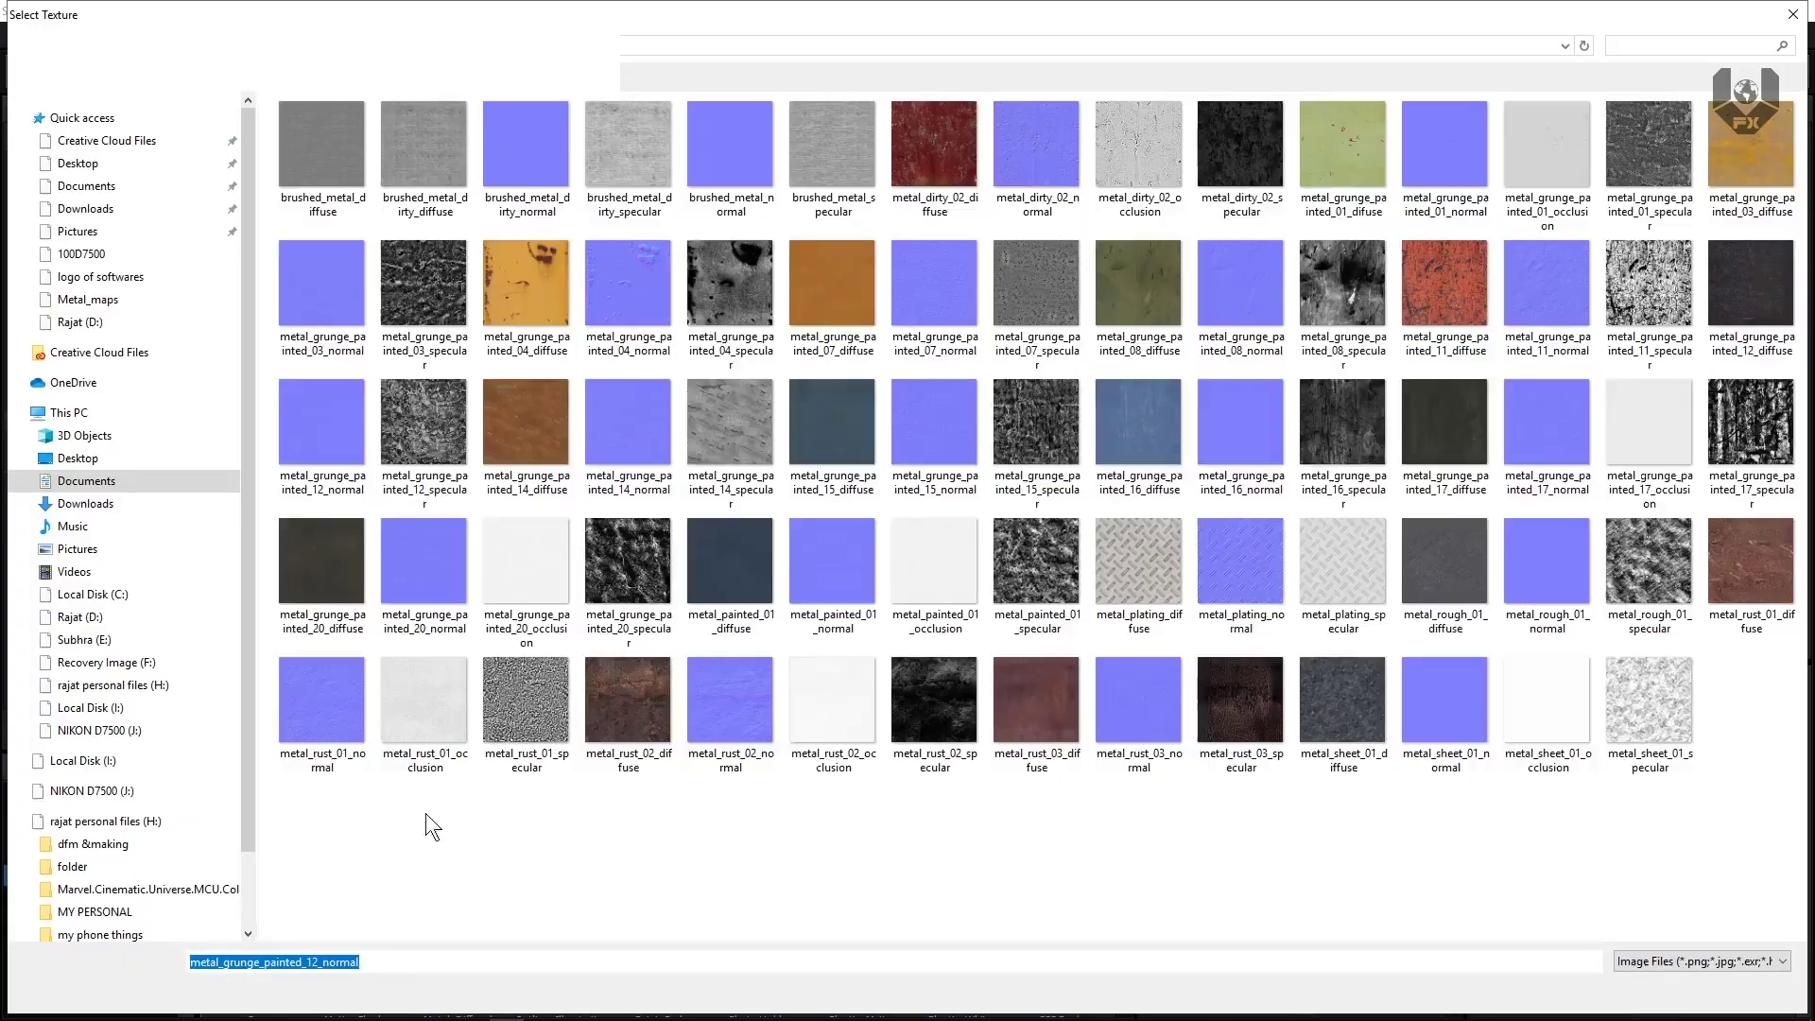
left_click(346, 484)
double_click(346, 484)
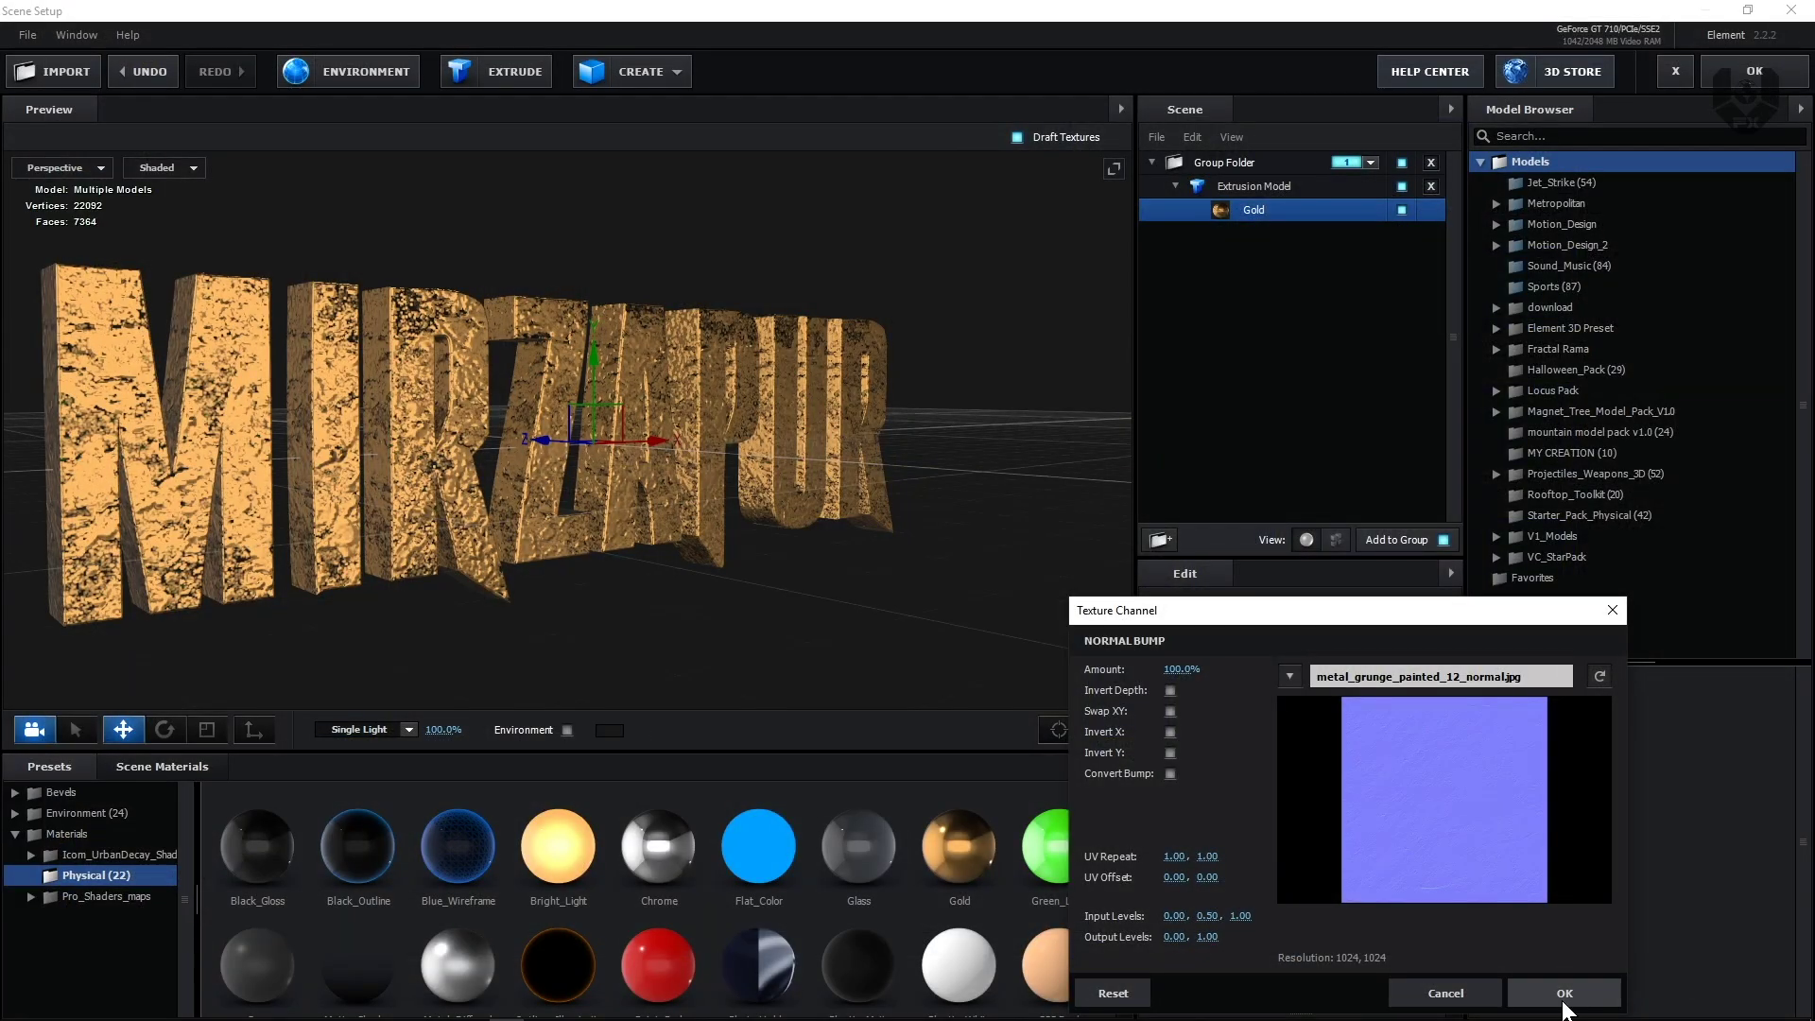
left_click(1564, 992)
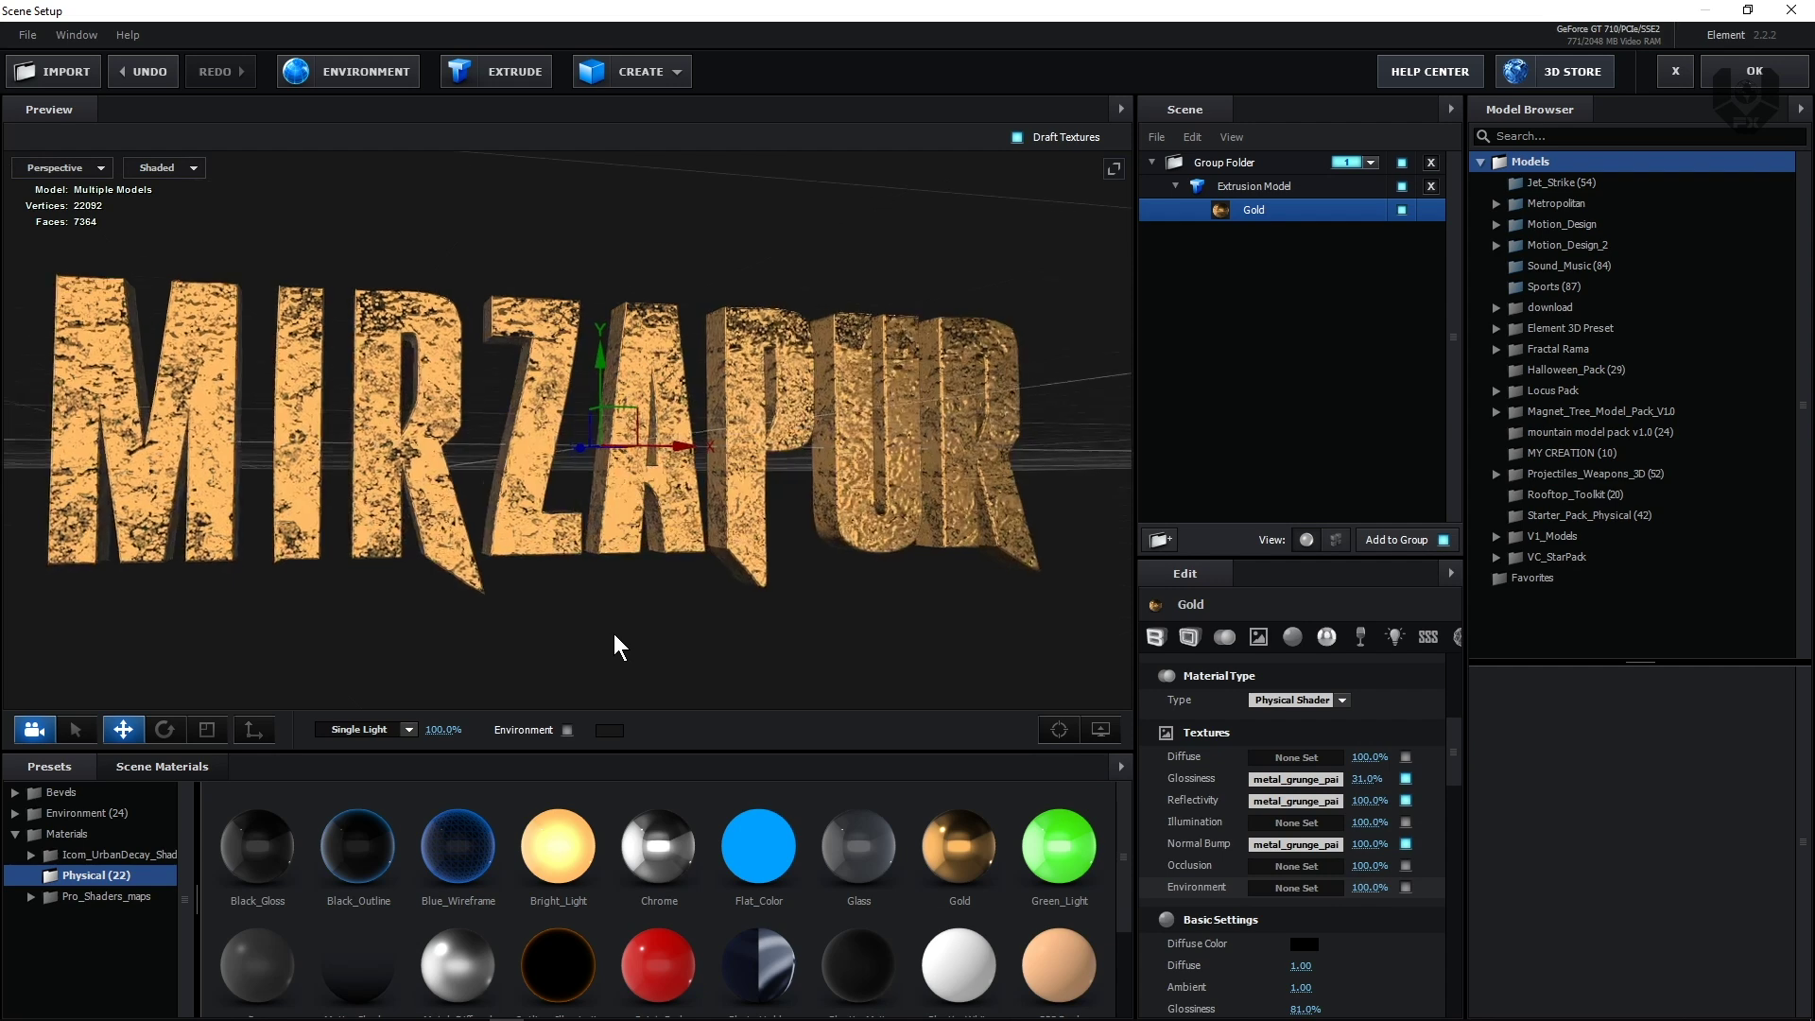
left_click(1367, 844)
type("40")
key("Return")
left_click_drag(871, 649, 552, 591)
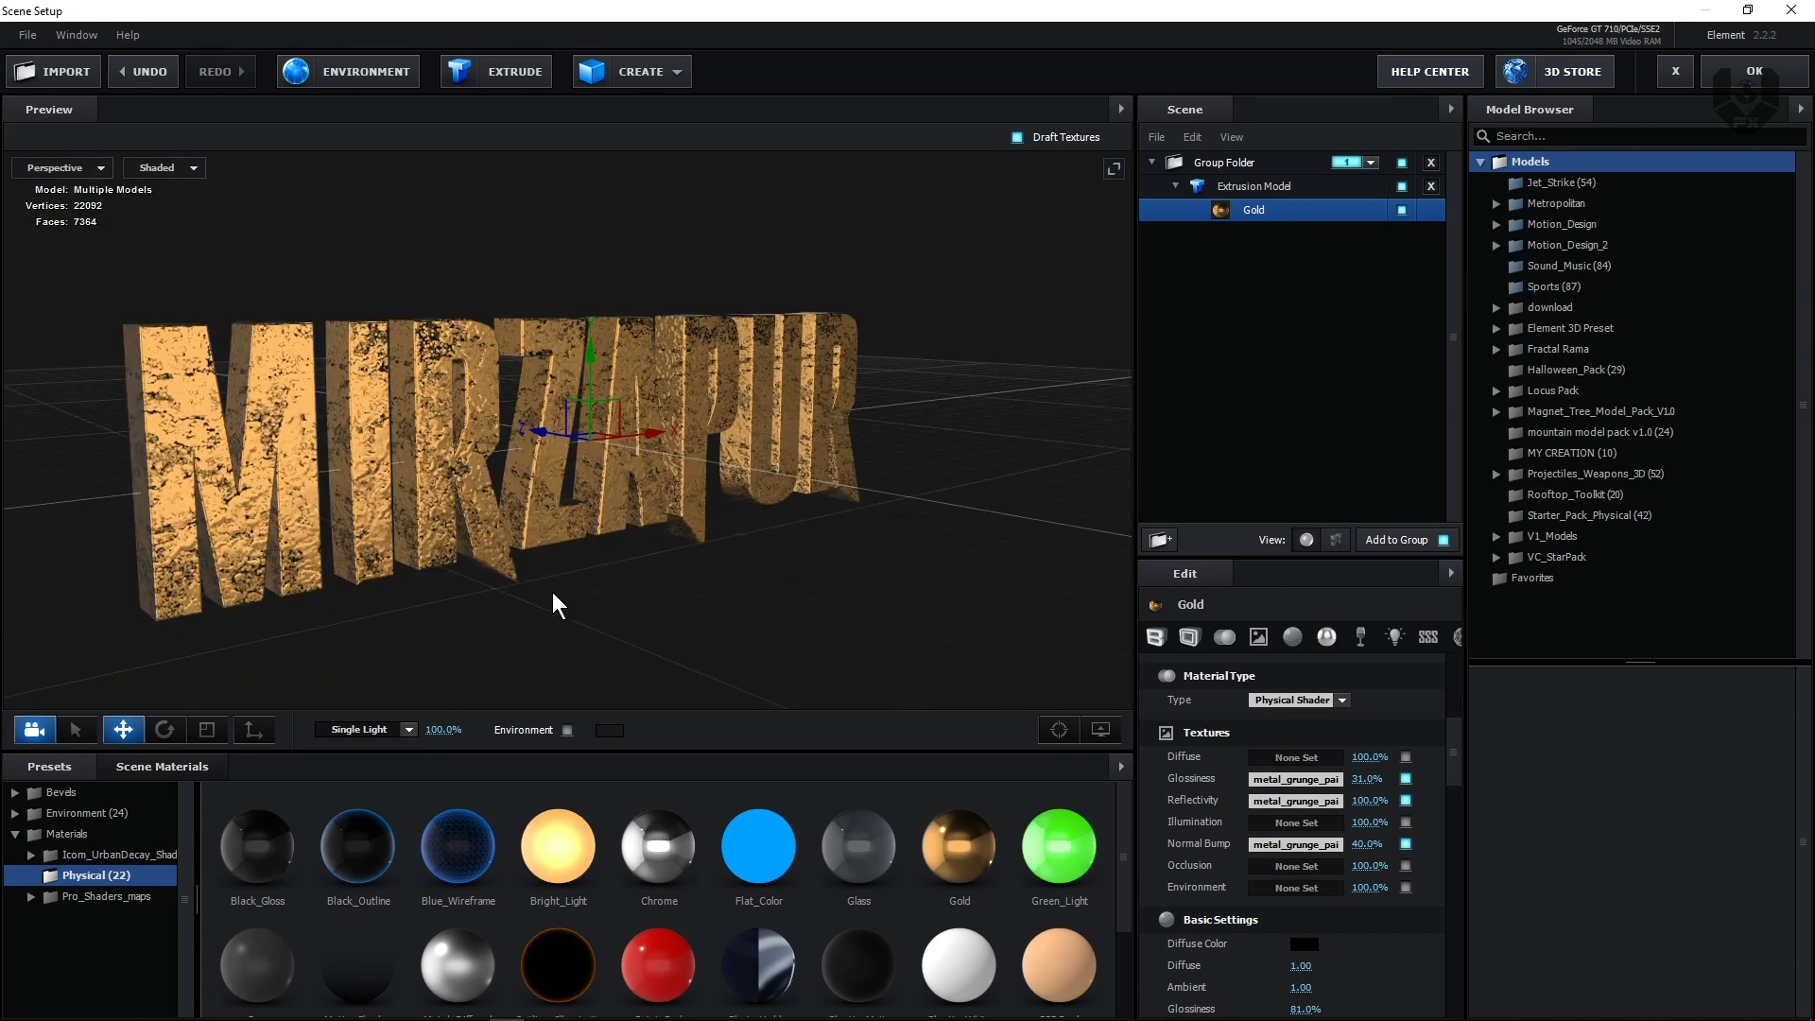
left_click(1290, 185)
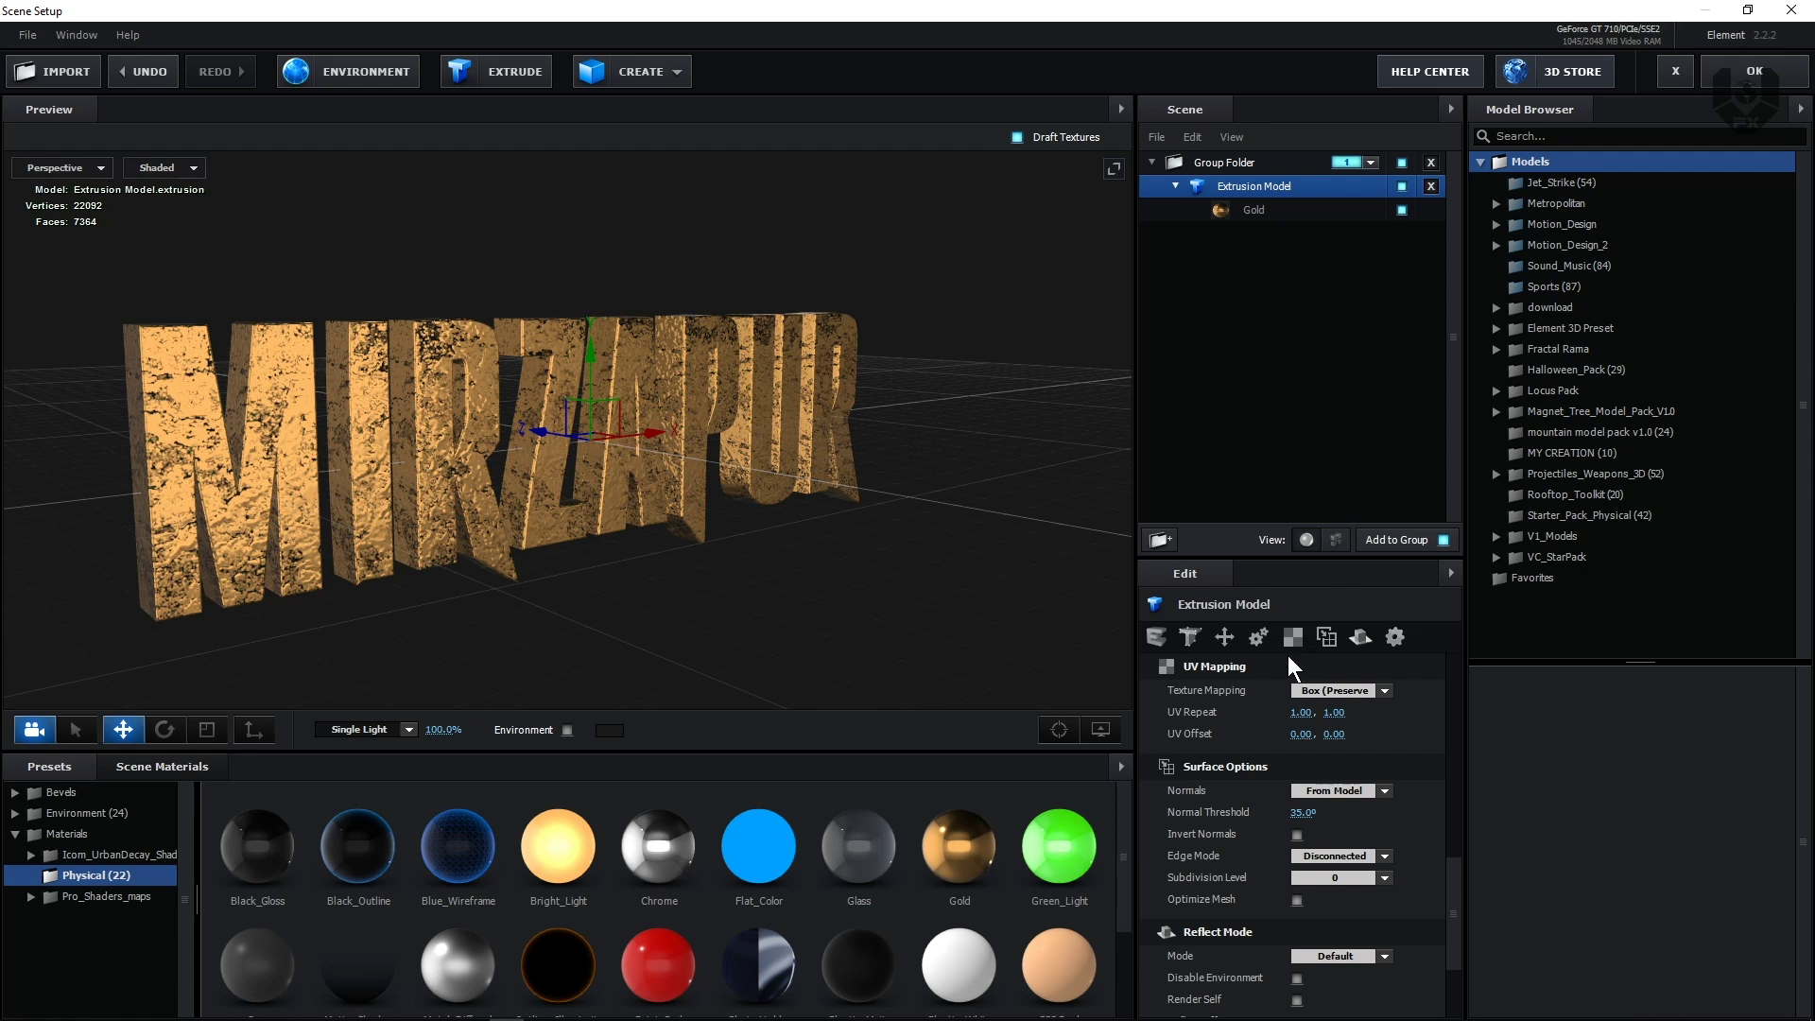
Set the Extrusion Model's UV Repeat to 5 to tile the gold texture.
left_click(1304, 714)
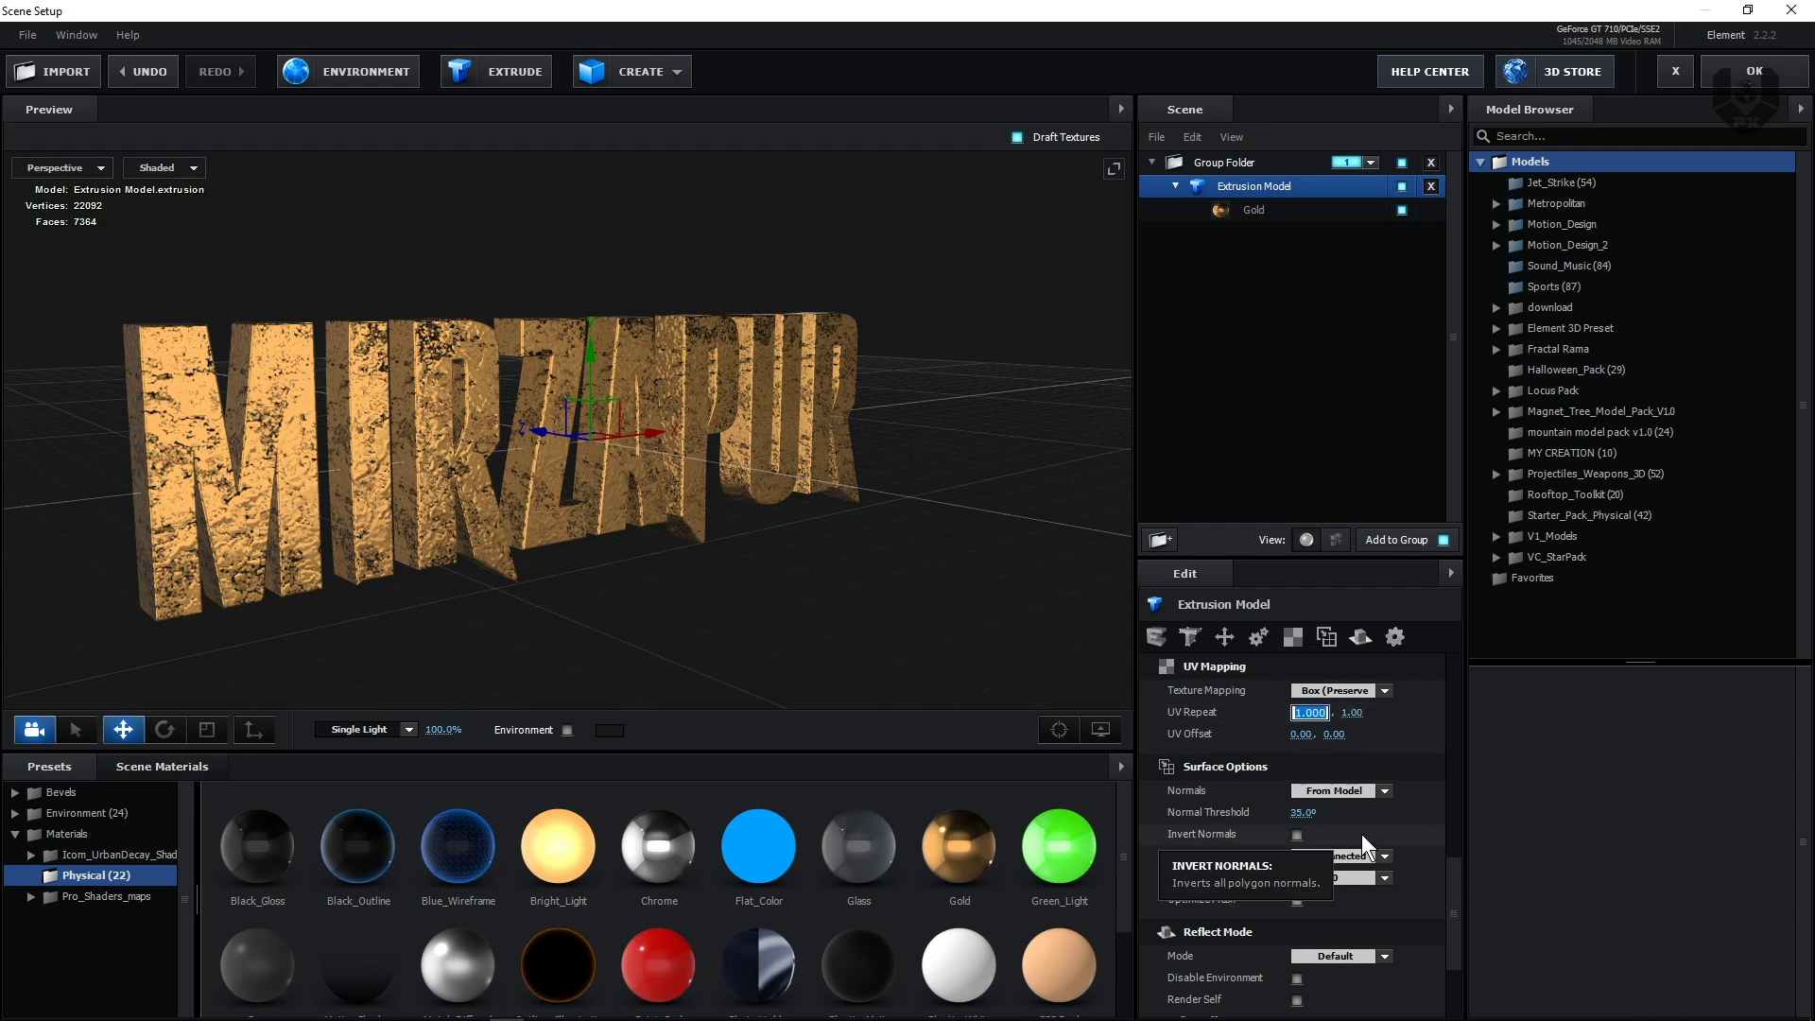
type("5")
key("Return")
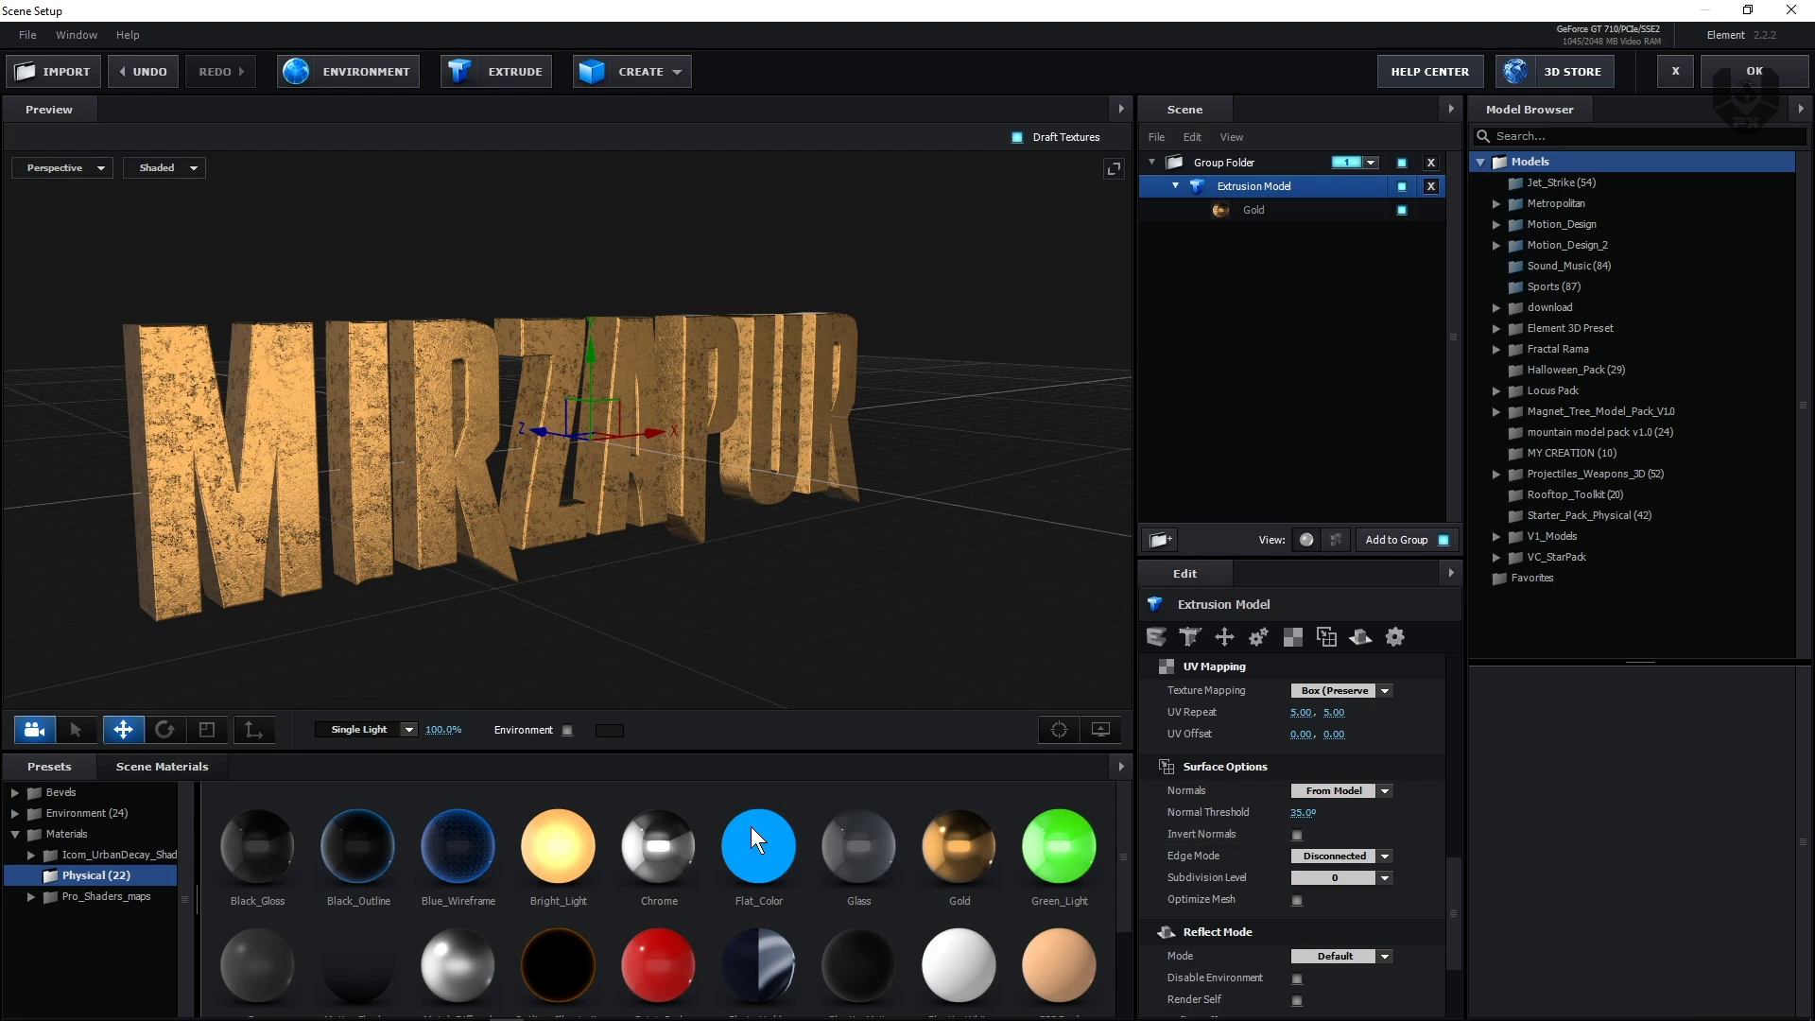
left_click_drag(707, 595, 473, 590)
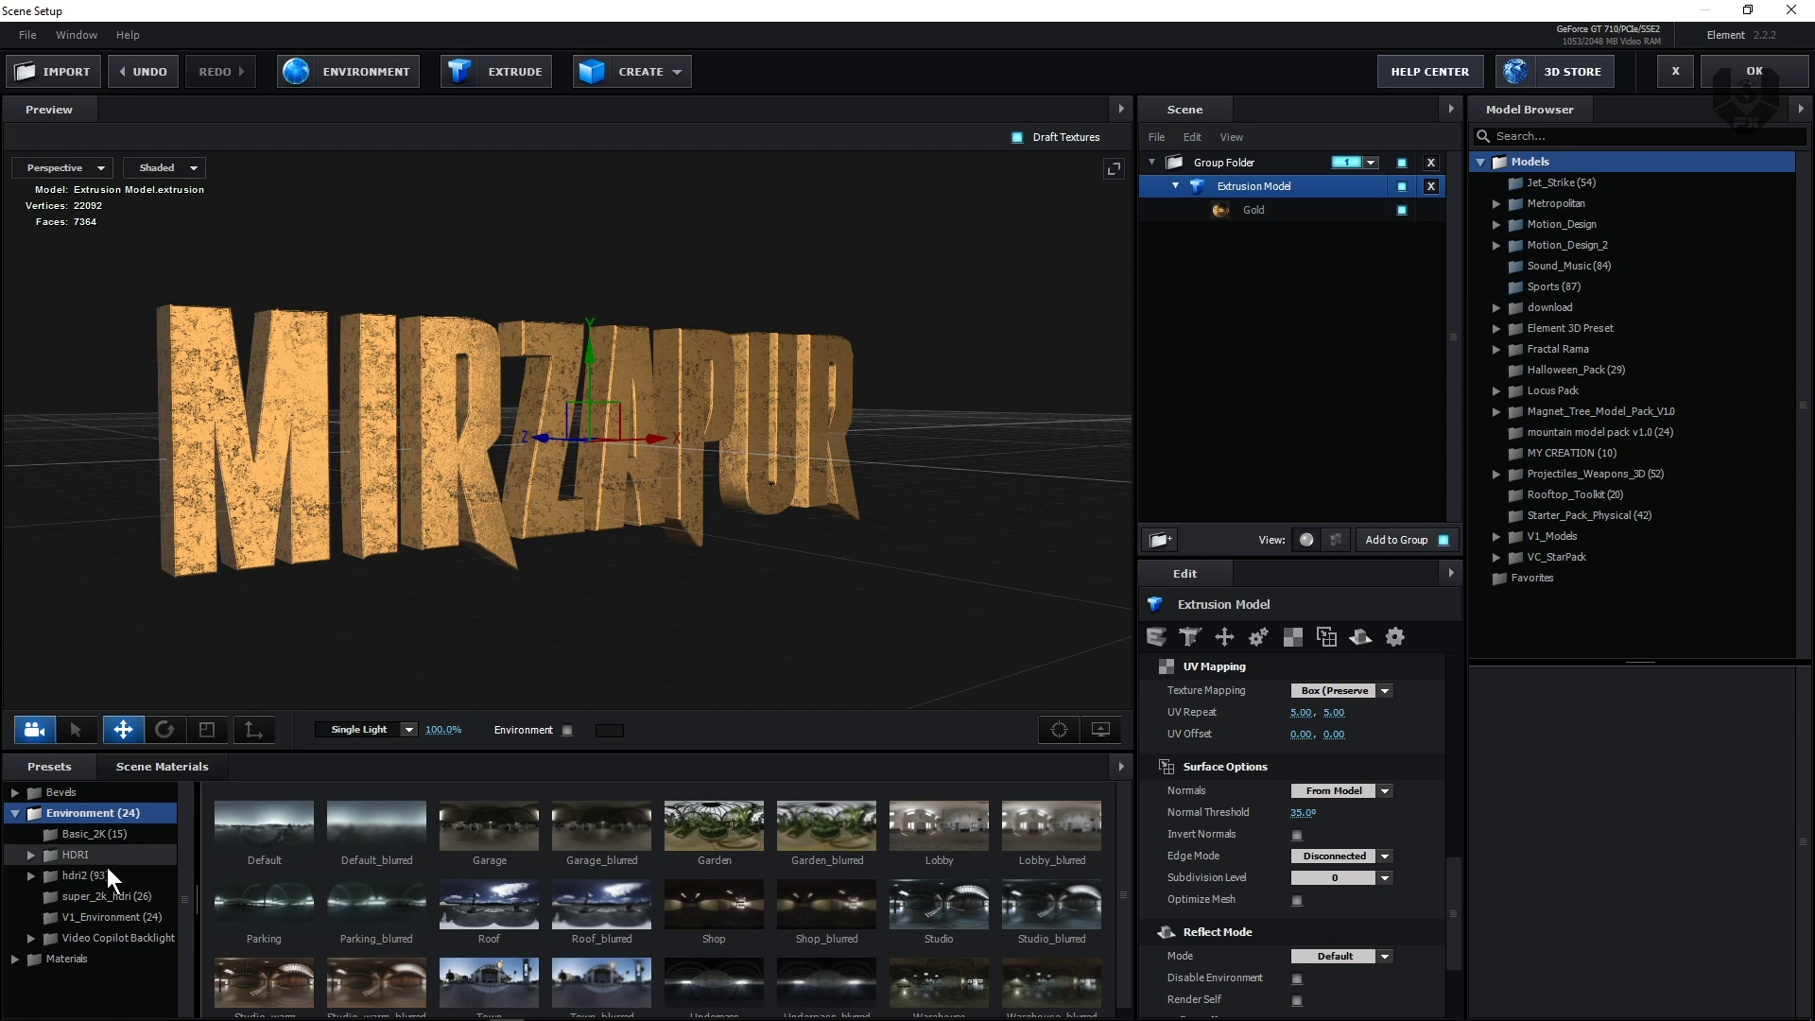
Light the MIRZAPUR text with the Studio_warm_blurred environment preset.
scroll(713, 909, "down", 1)
left_click(378, 972)
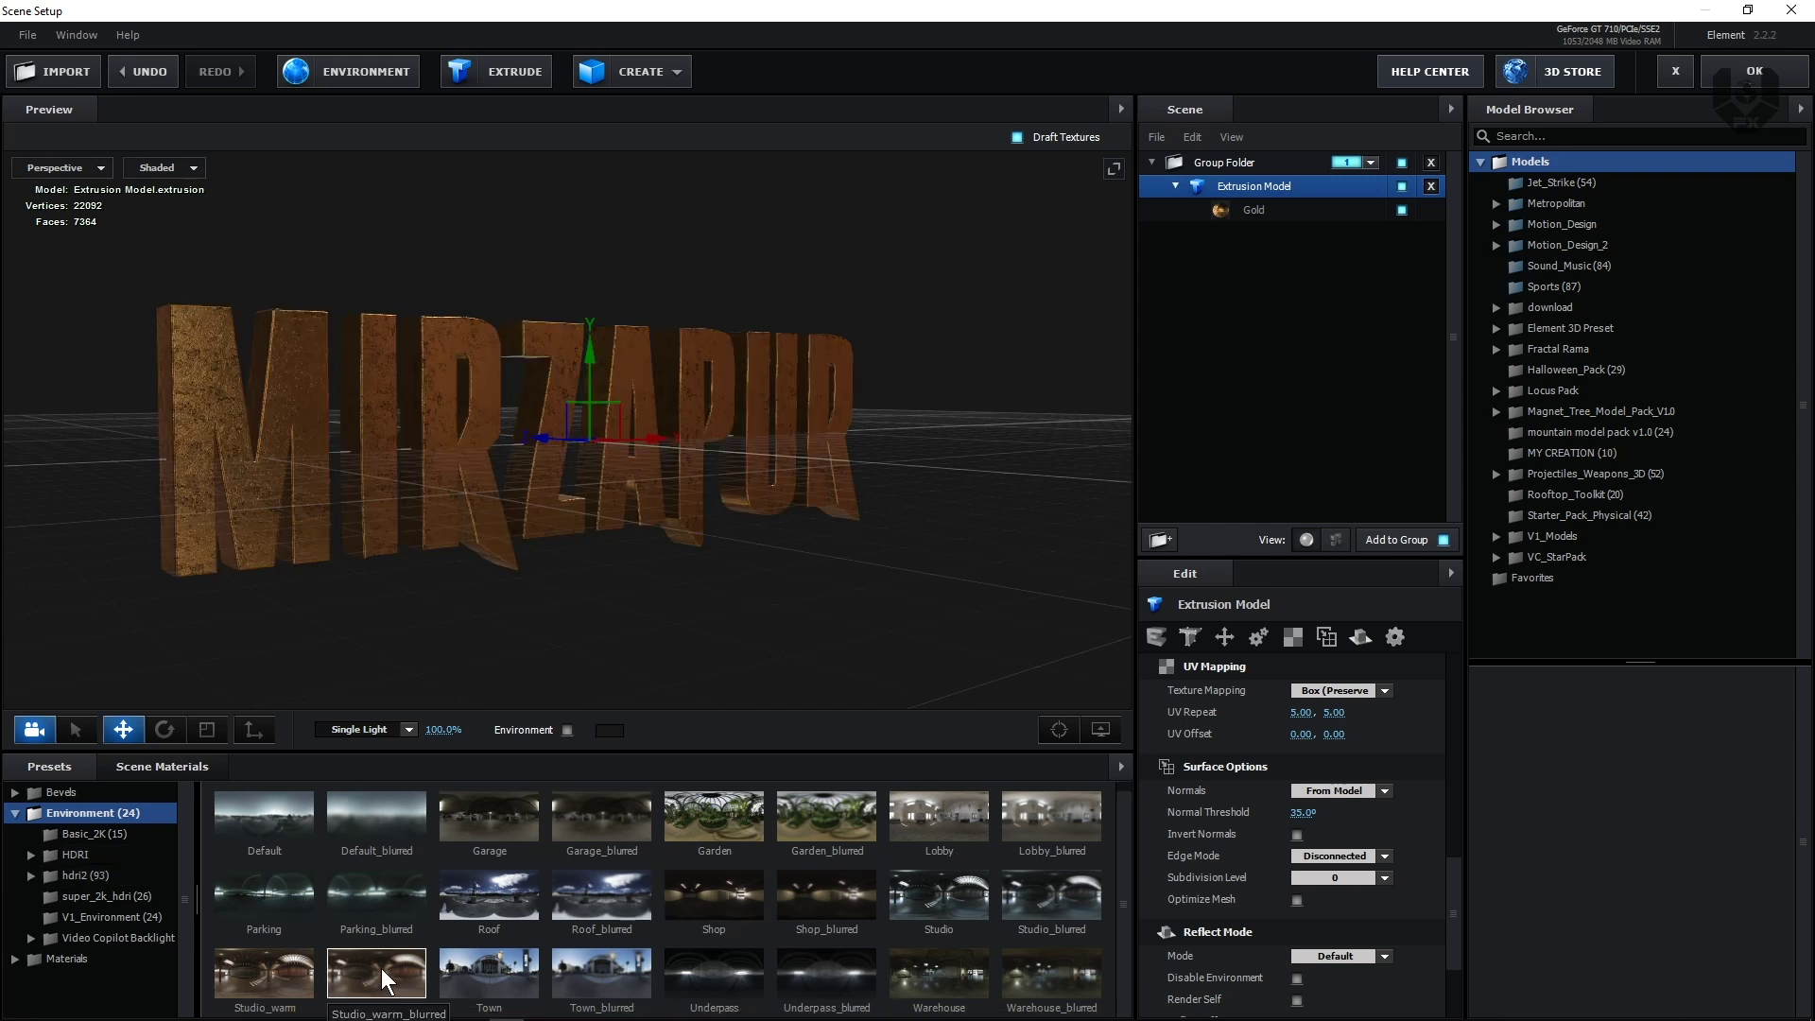
left_click_drag(506, 687, 644, 636)
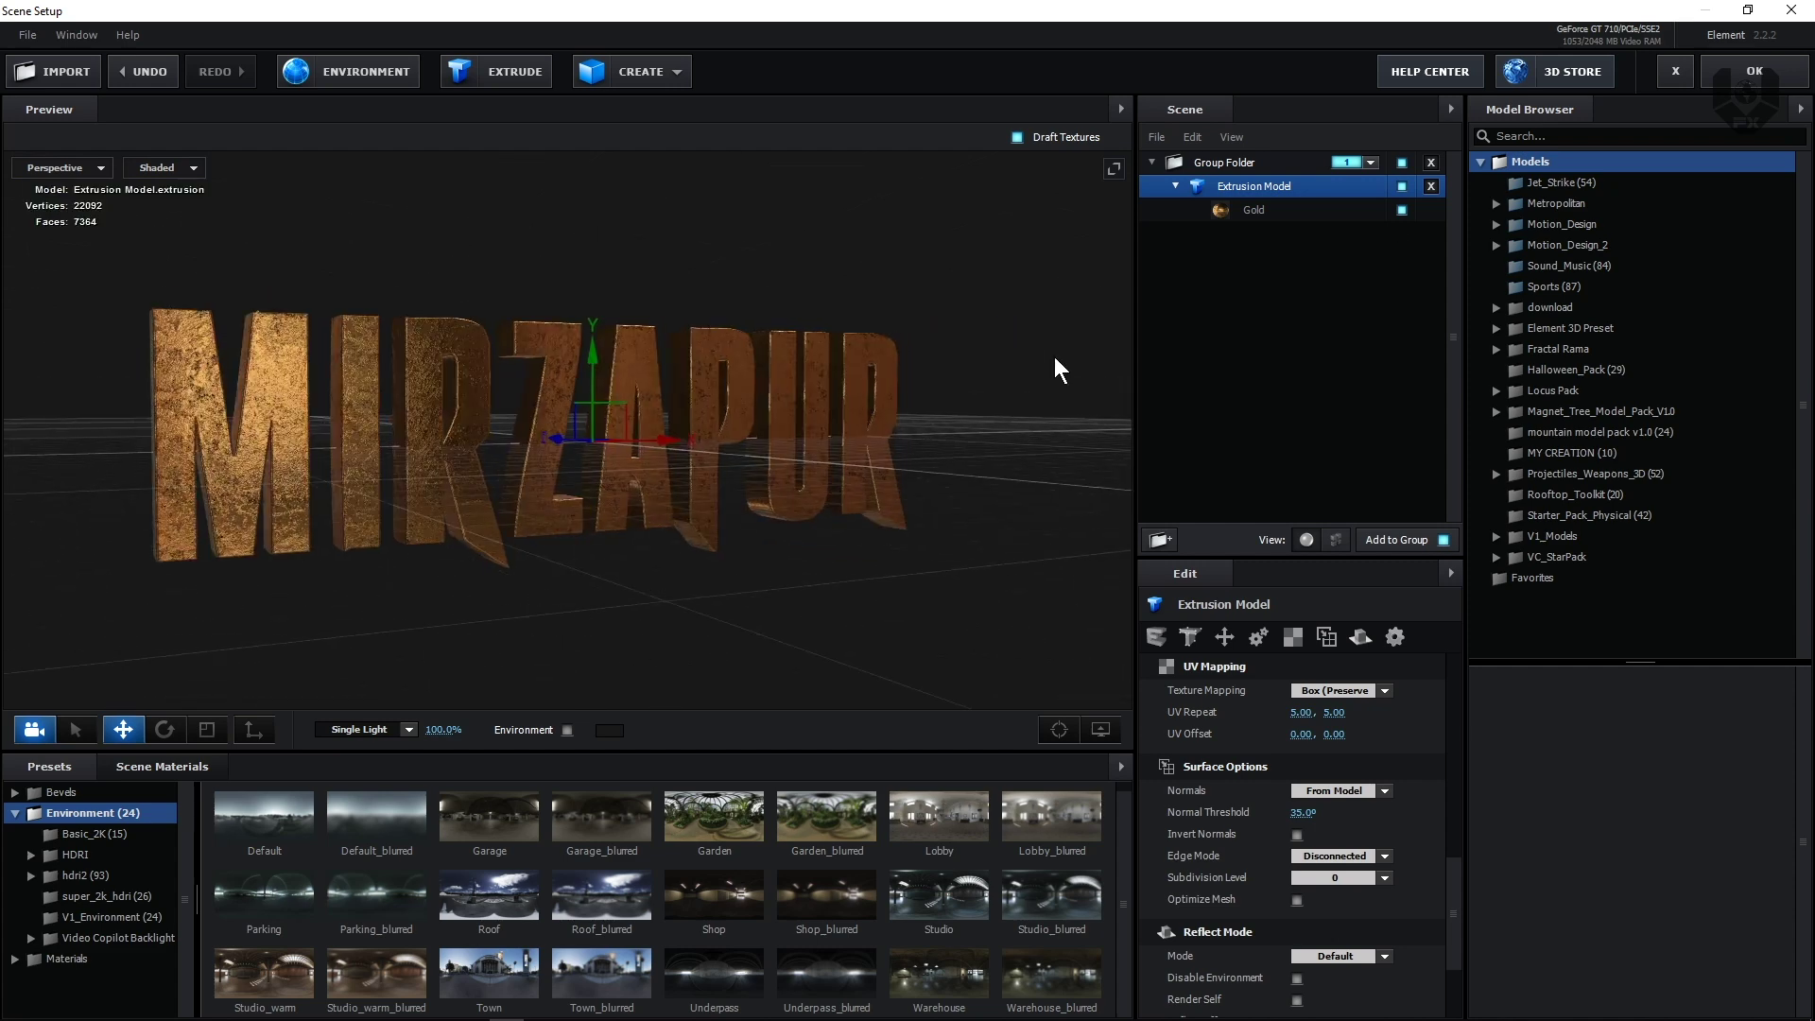
Apply the Element scene and hide the auto-traced MIRZAPUR layer.
left_click(1749, 72)
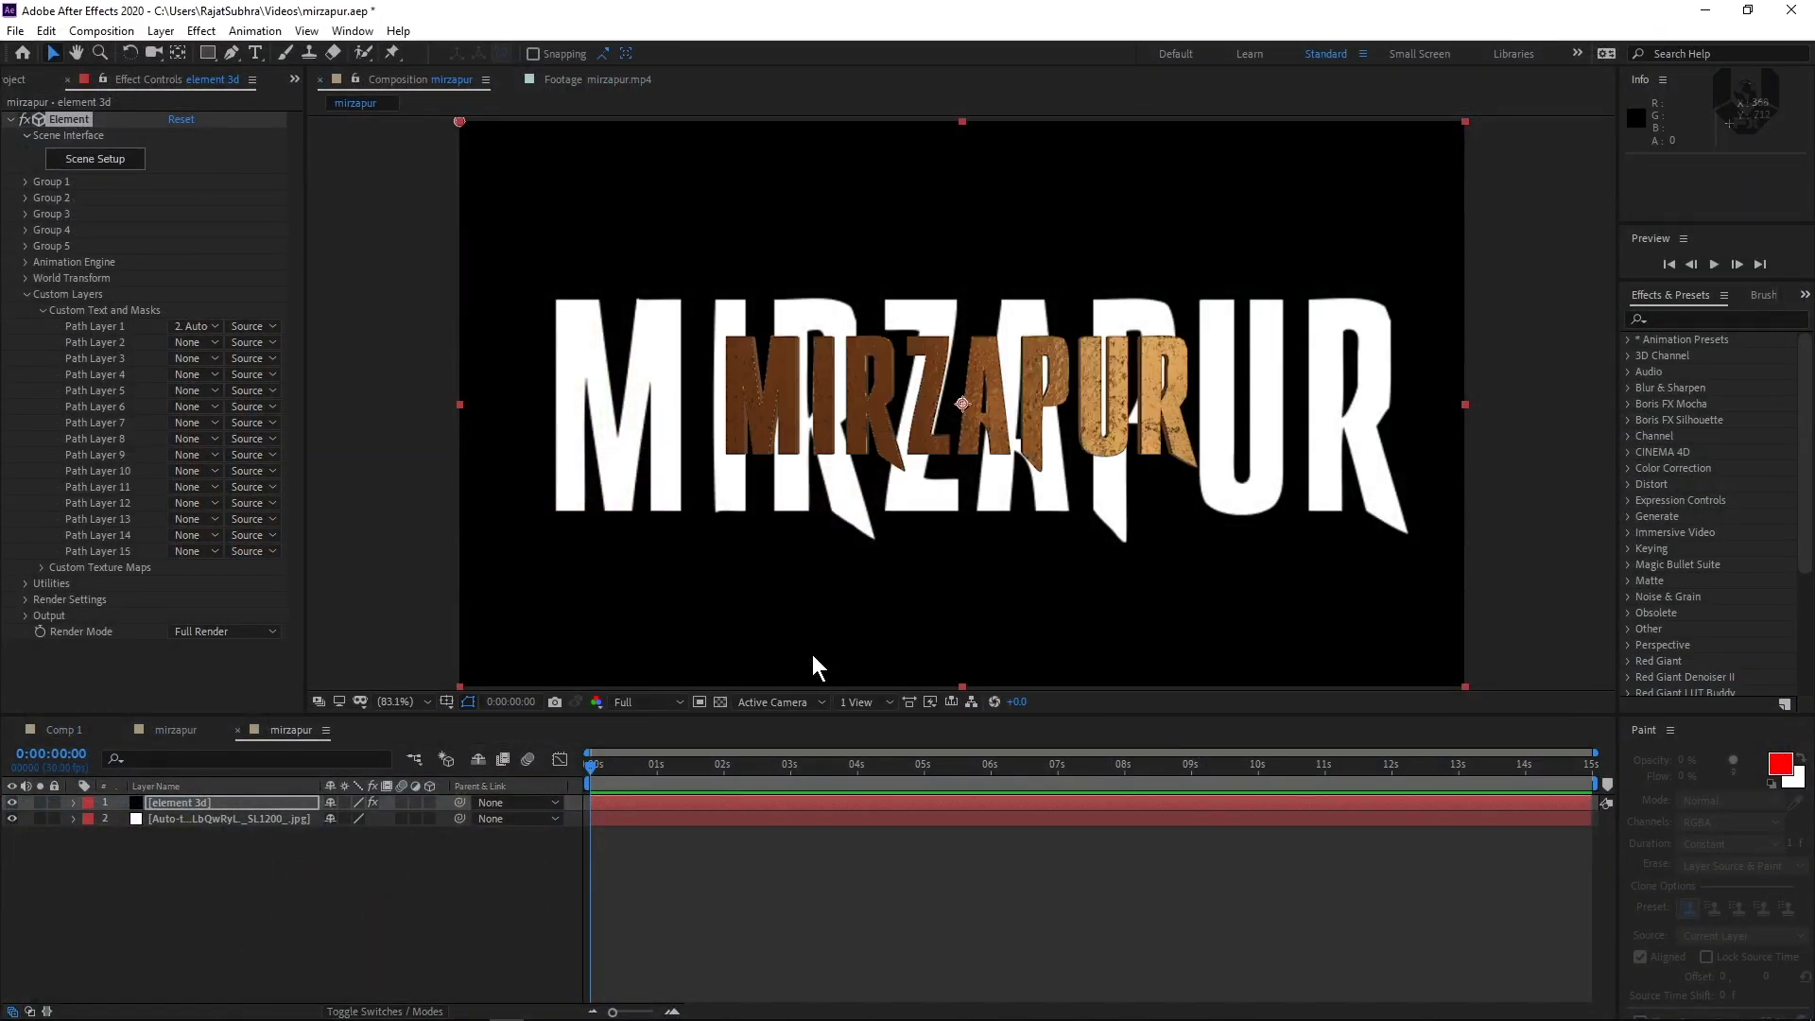
left_click(11, 818)
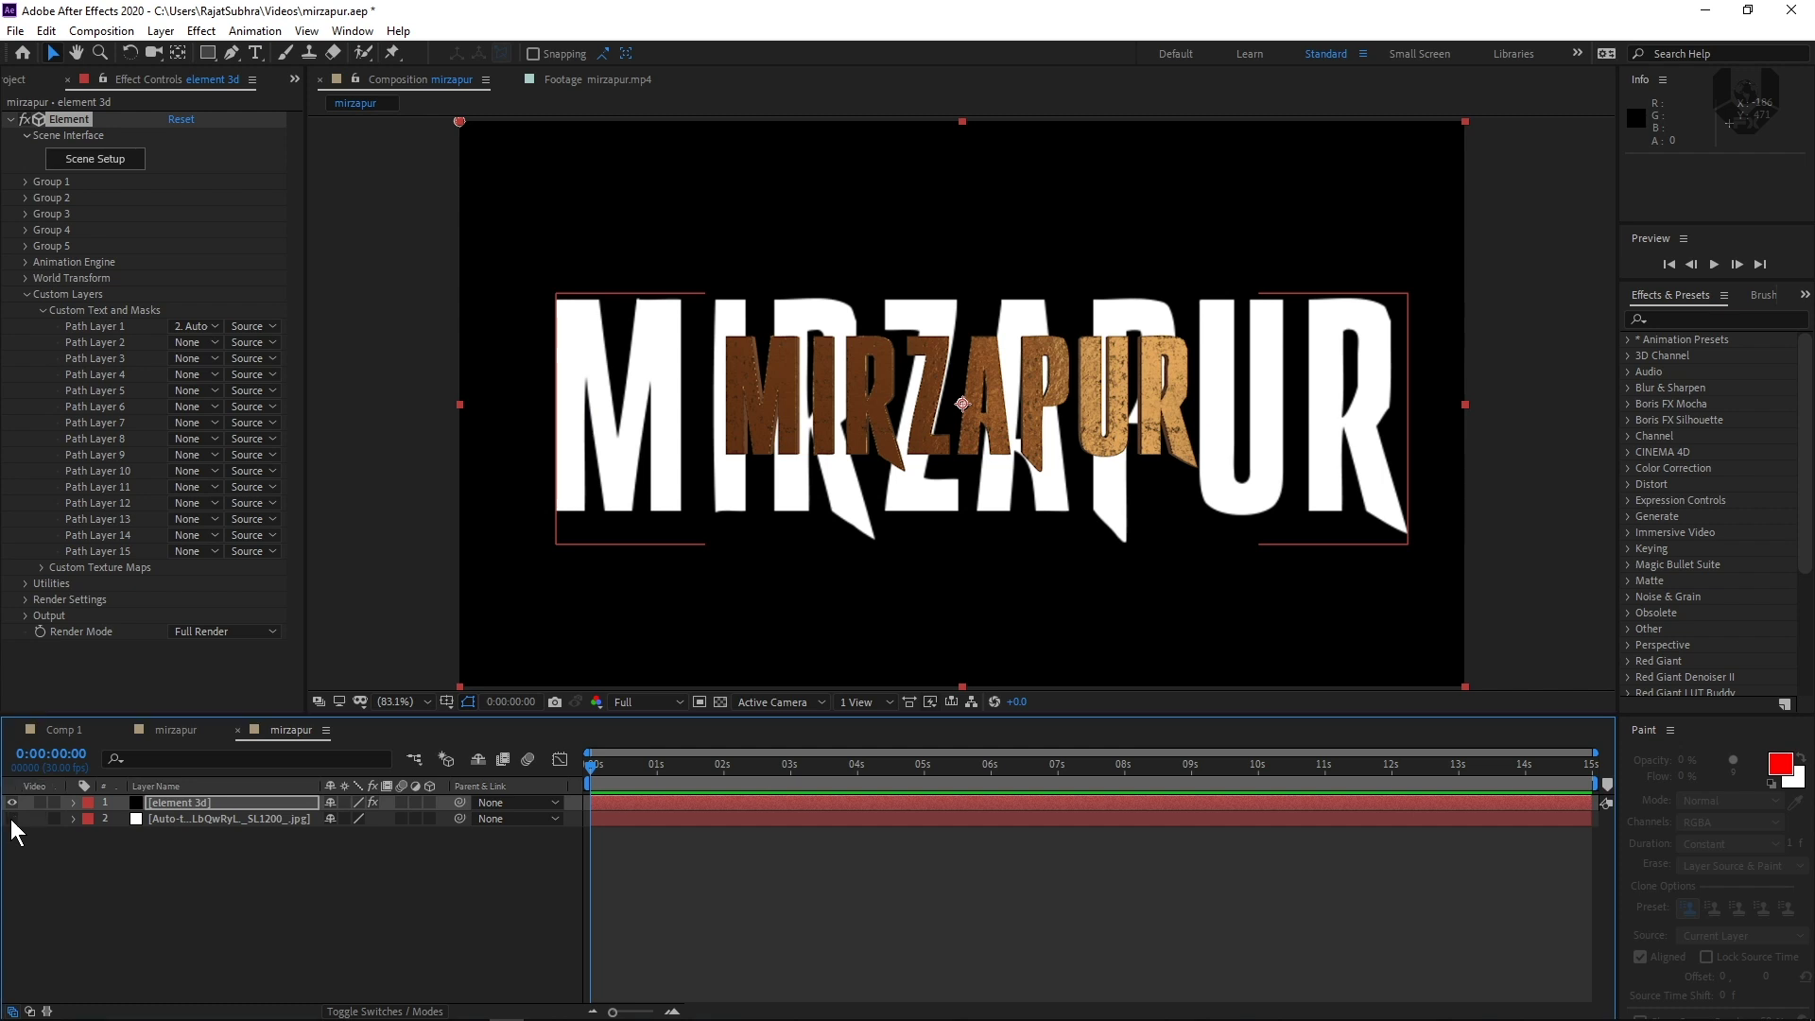
left_click(467, 910)
Add a new camera using the 35mm preset.
right_click(320, 886)
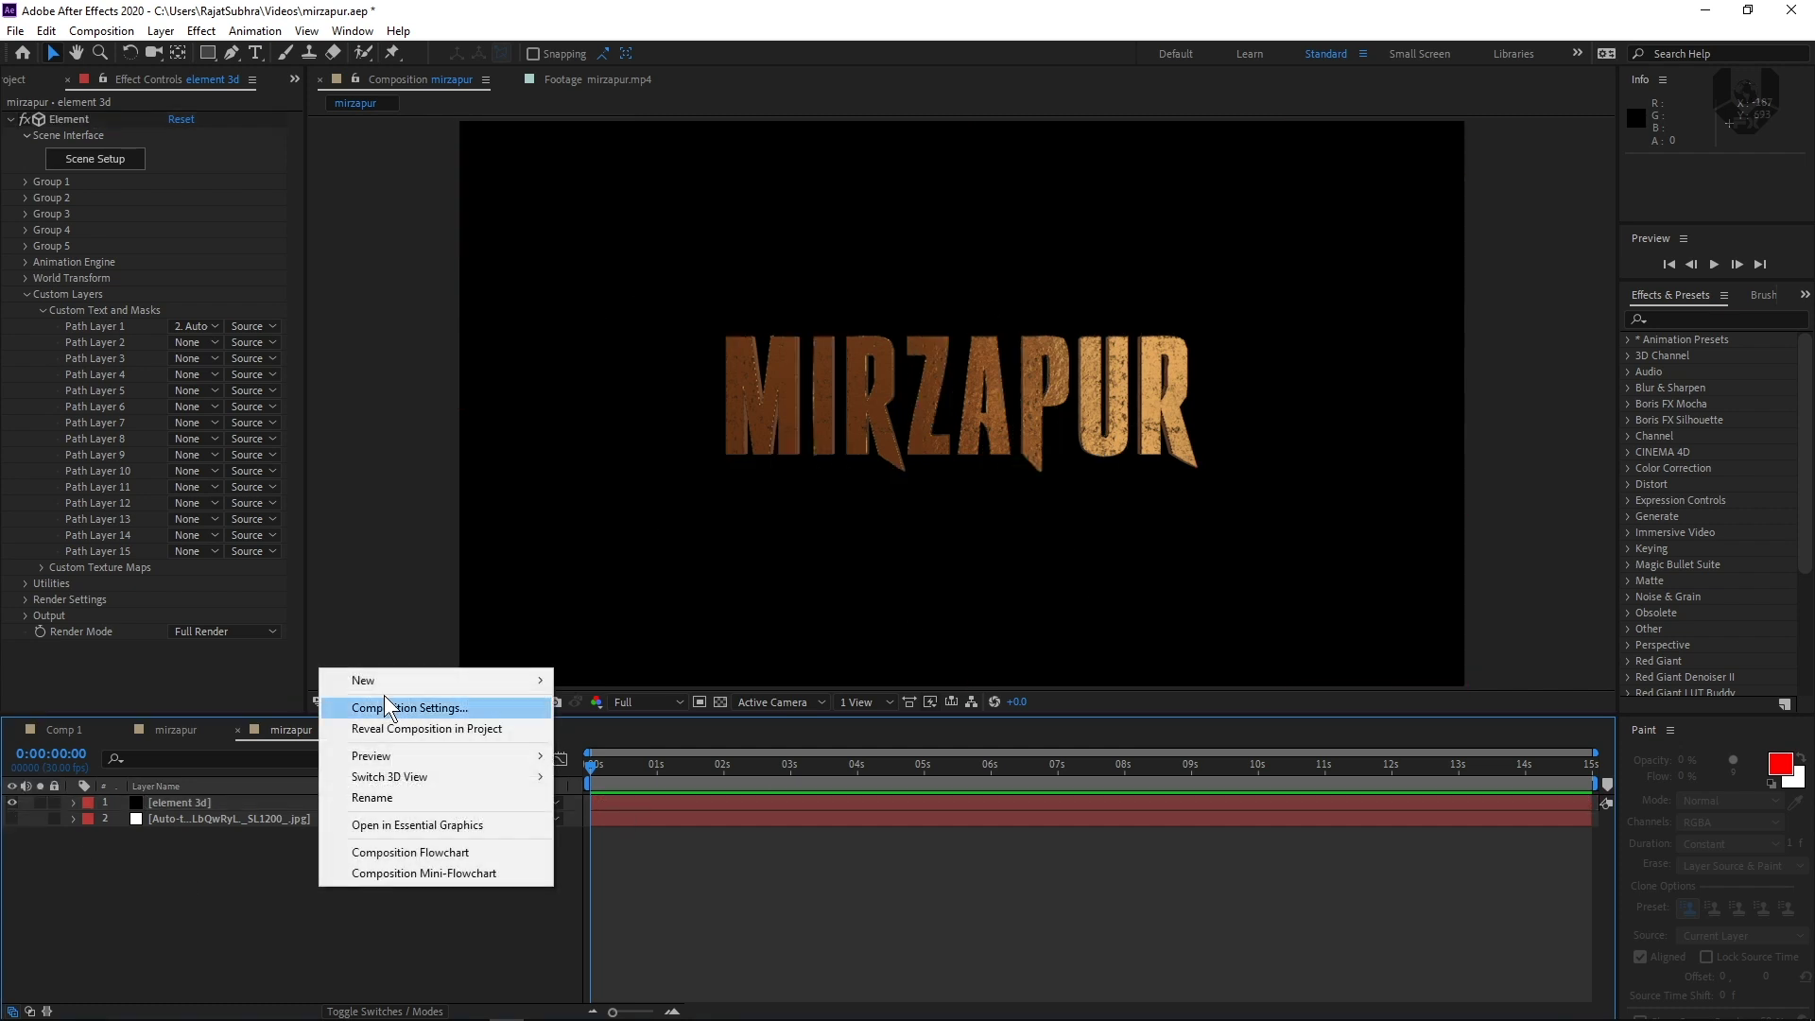
mouse_move(399, 679)
left_click(614, 771)
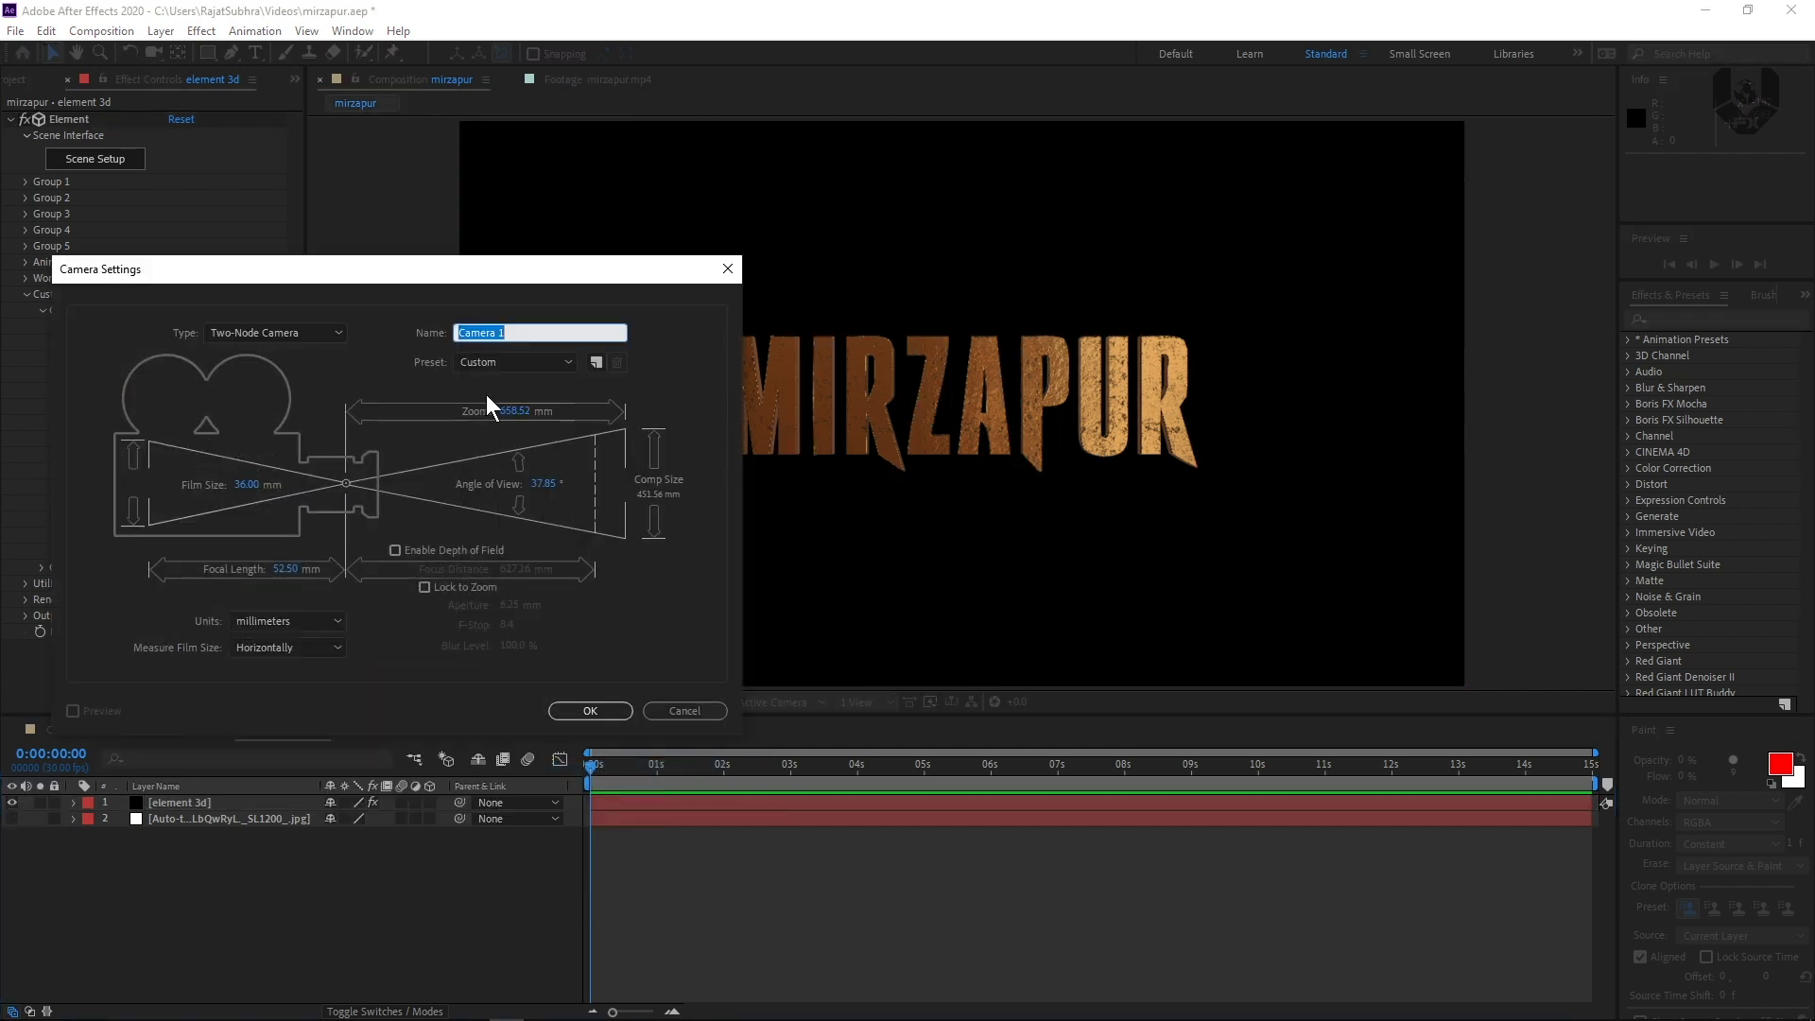
left_click(495, 365)
left_click(500, 494)
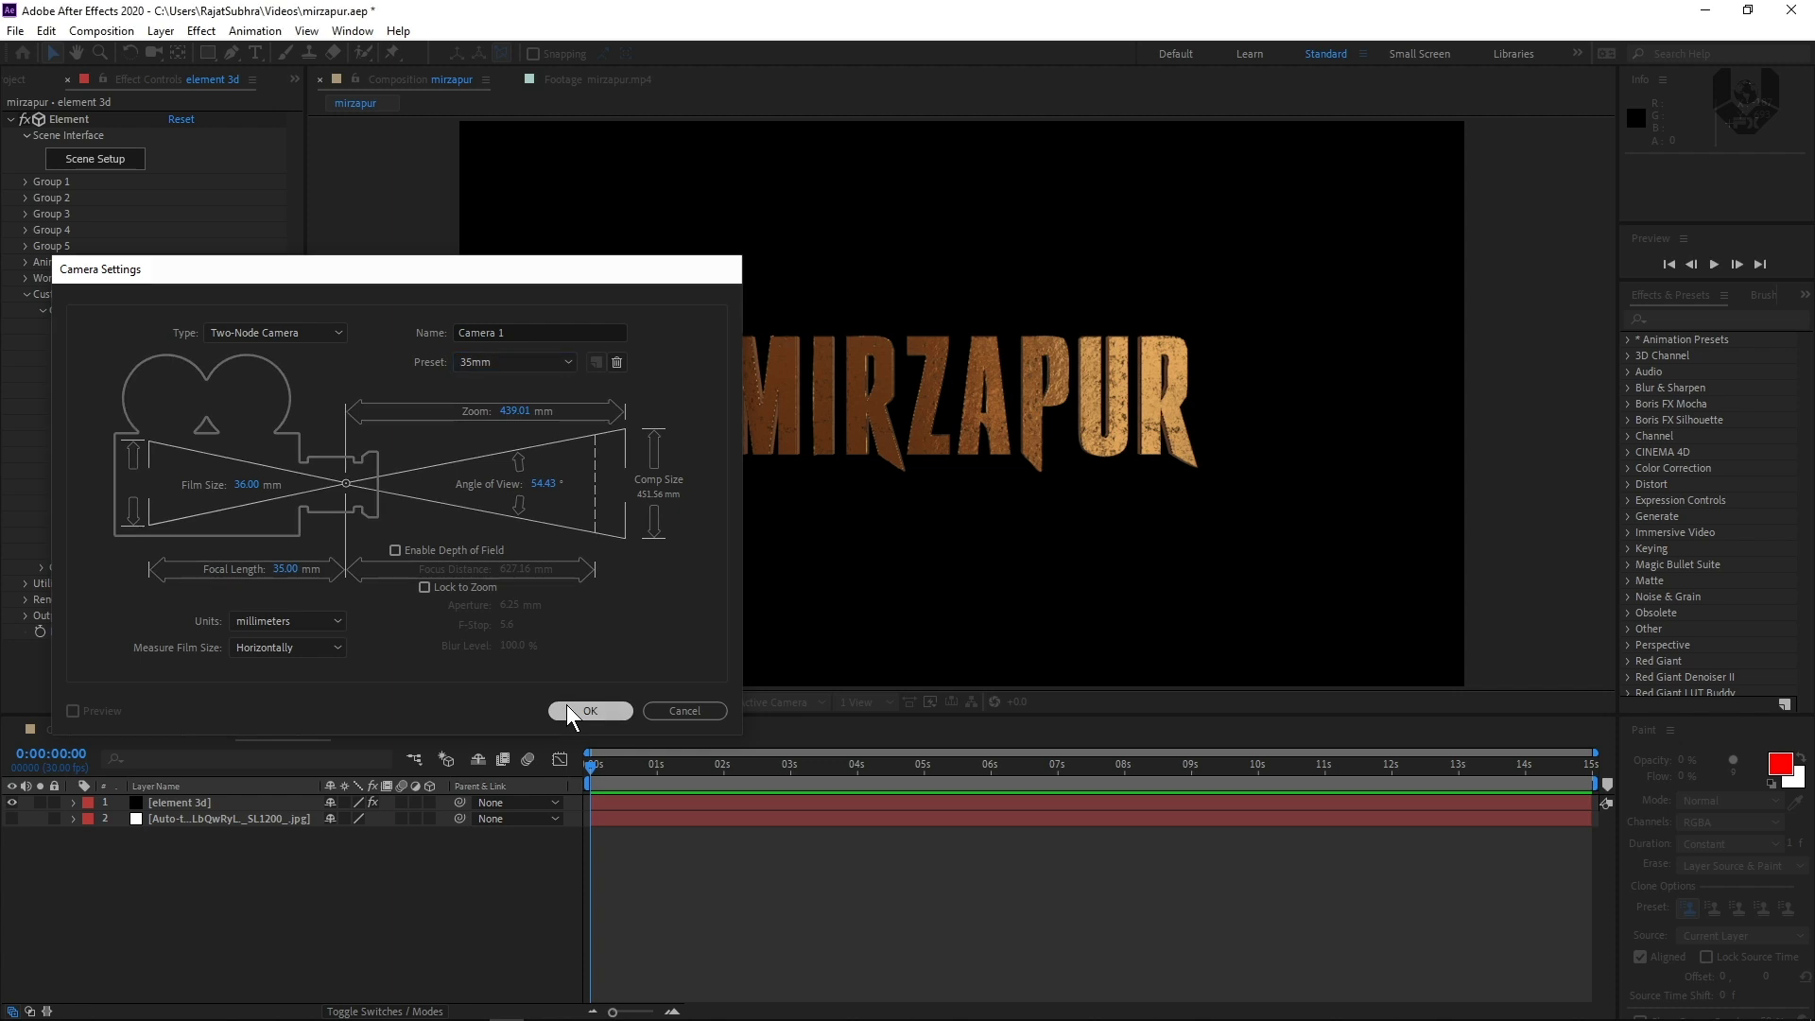
left_click(566, 705)
Set starting keyframes on Camera 1's Position and Point of Interest.
key("p")
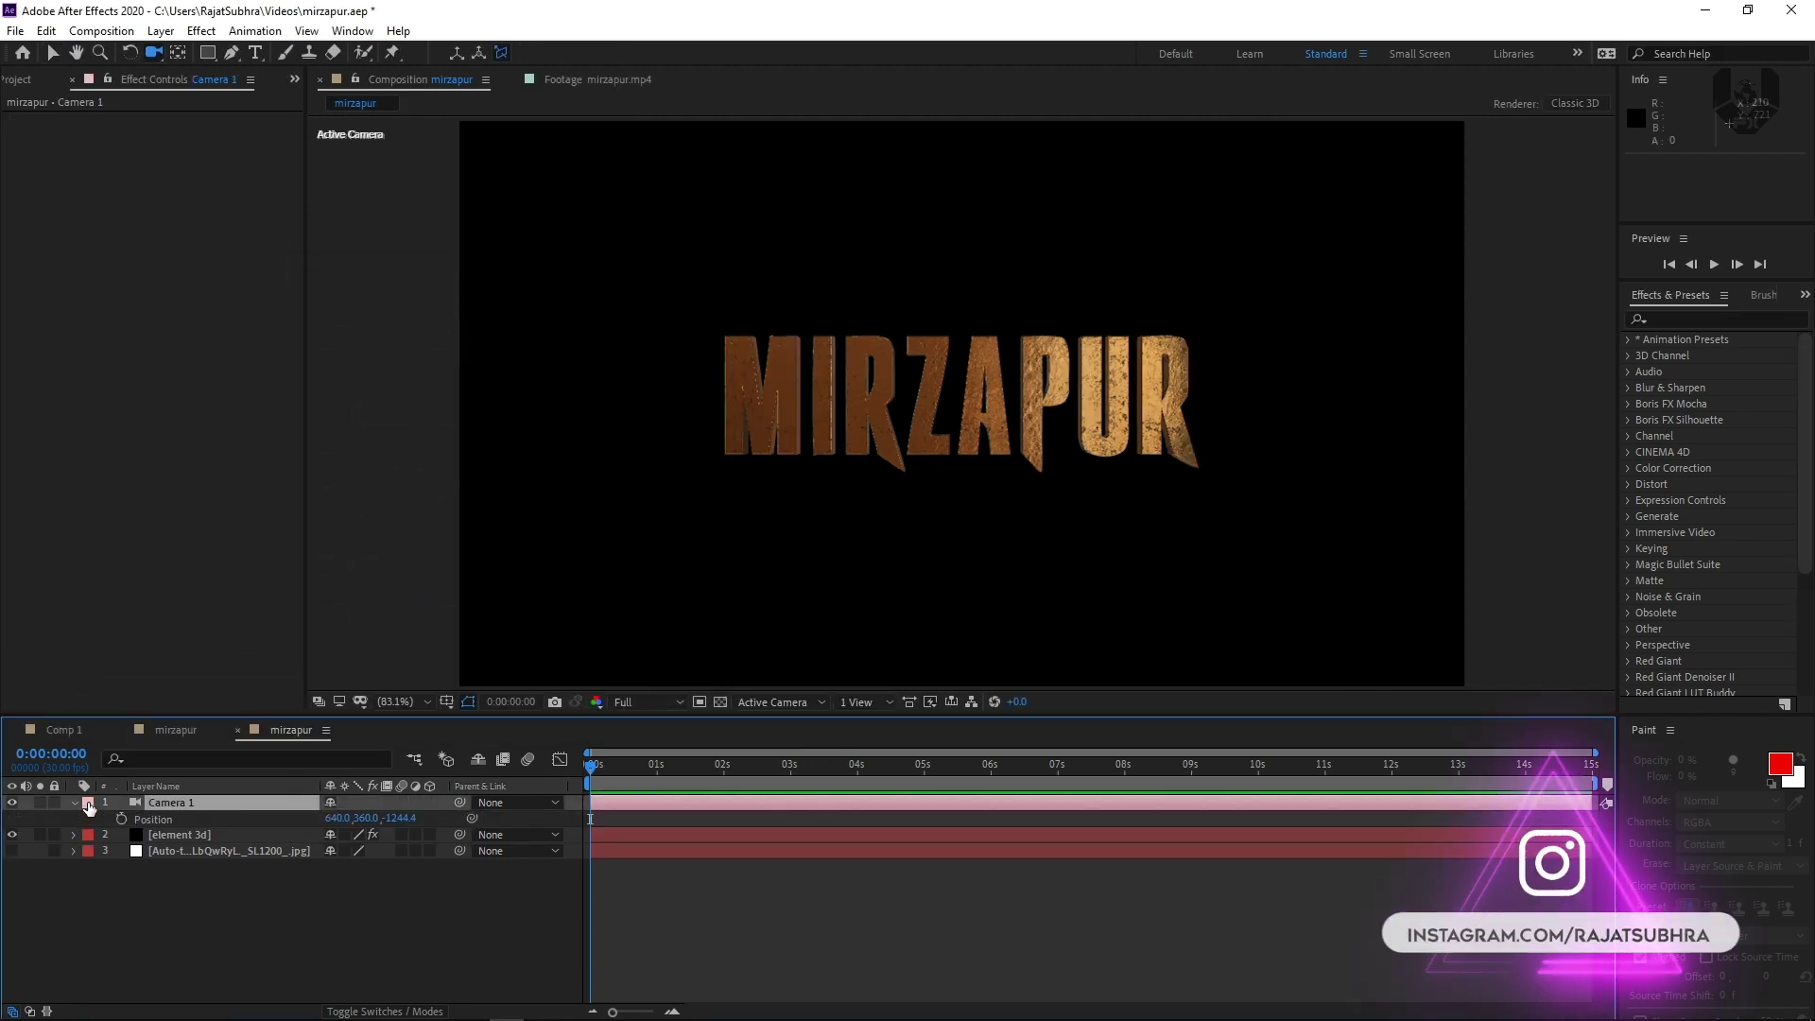
key("shift+a")
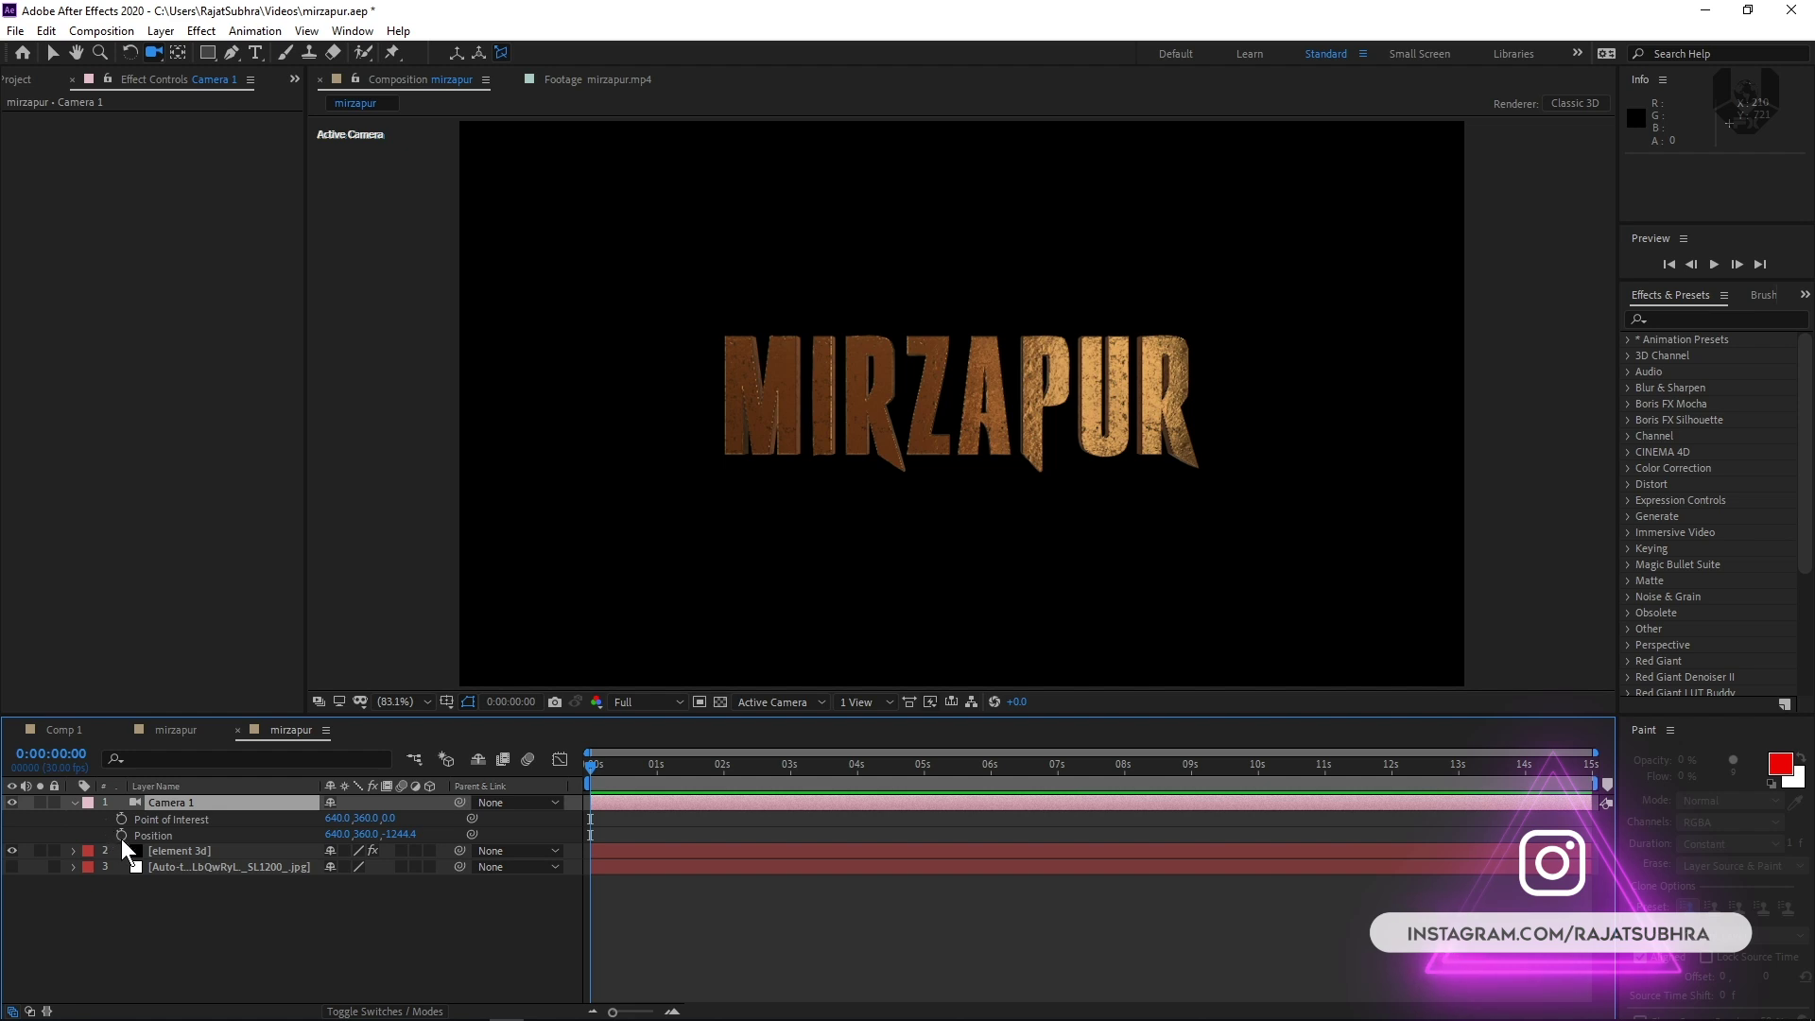
left_click(121, 835)
left_click(121, 819)
Trim the comp to a 10-second work area.
left_click_drag(705, 775, 1257, 773)
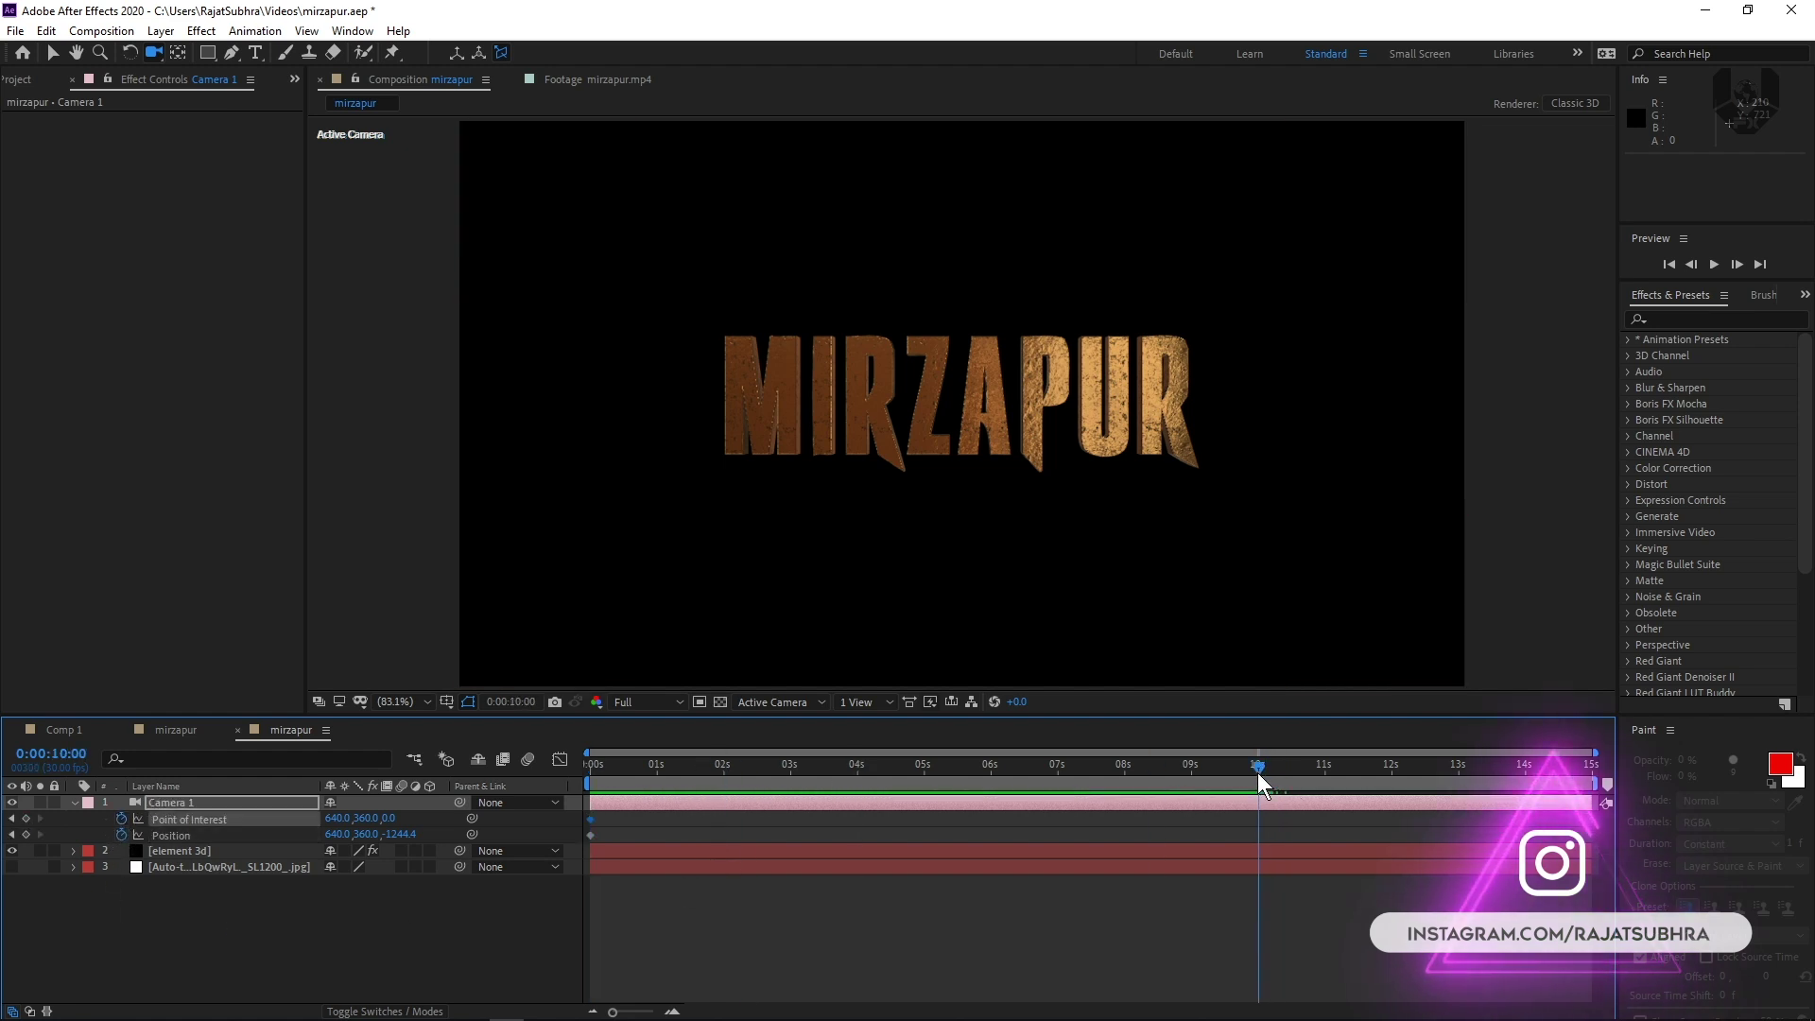
key("n")
right_click(1234, 784)
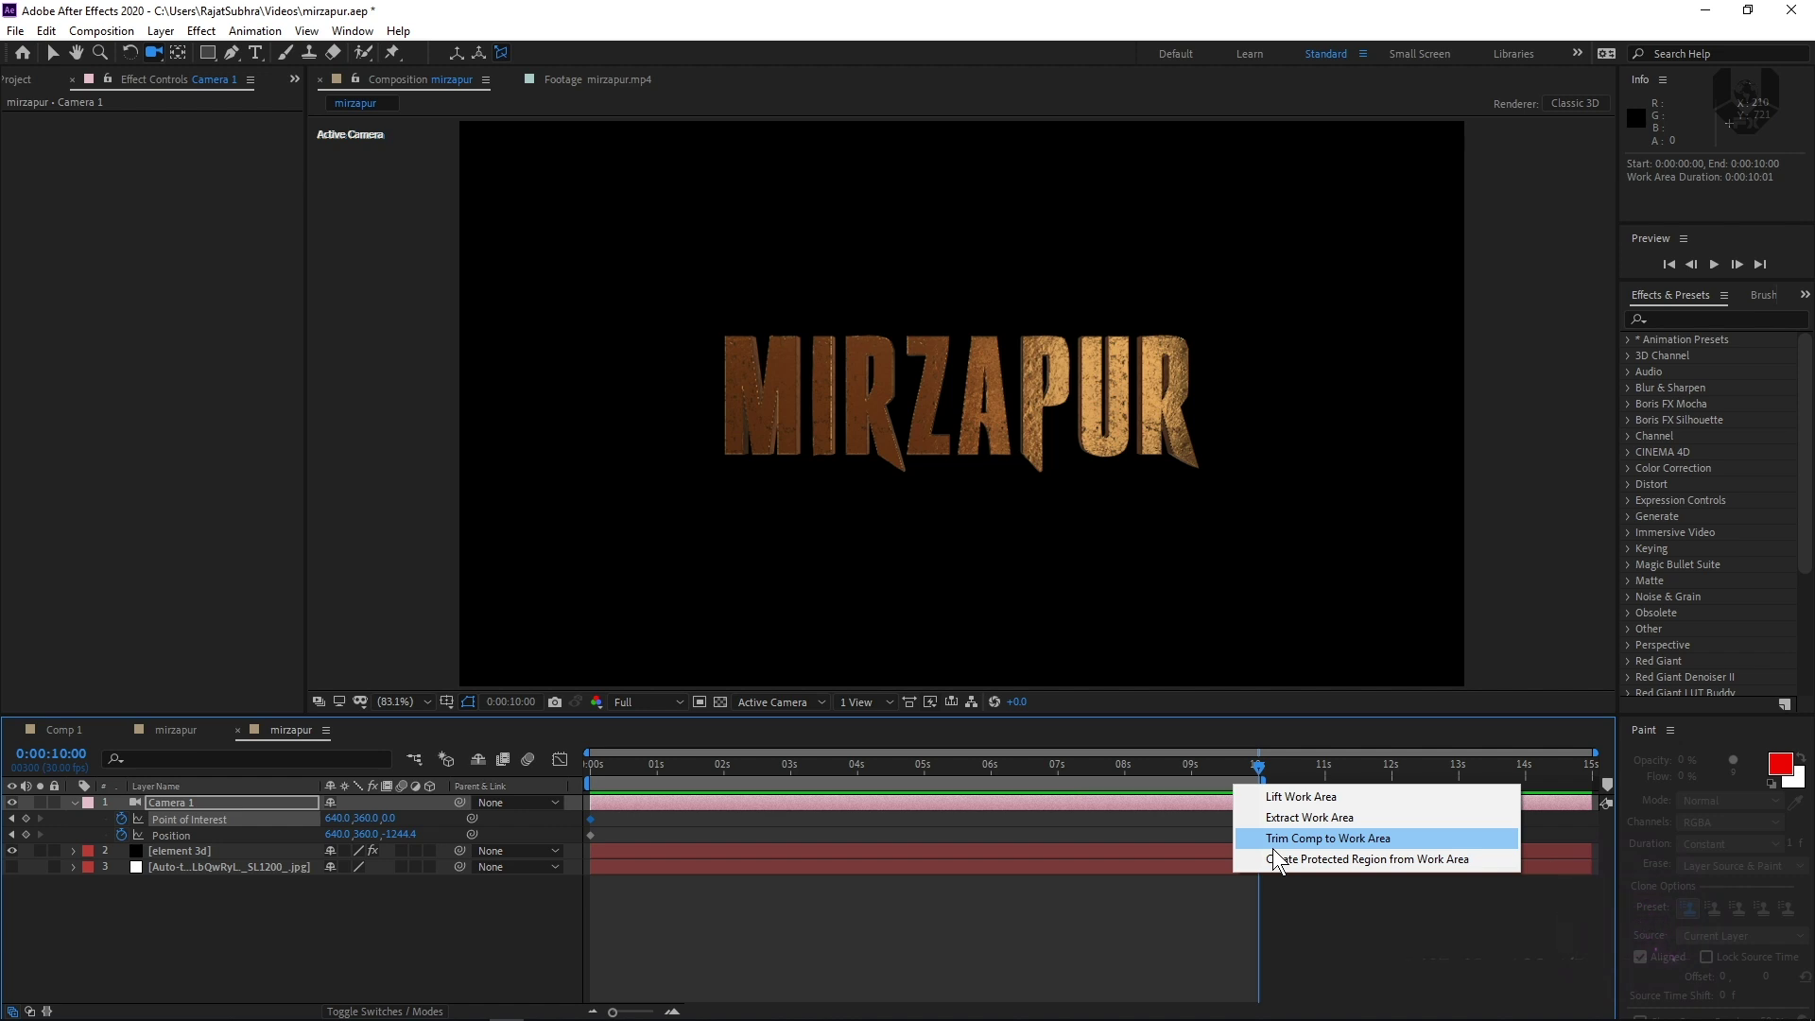
left_click(1272, 846)
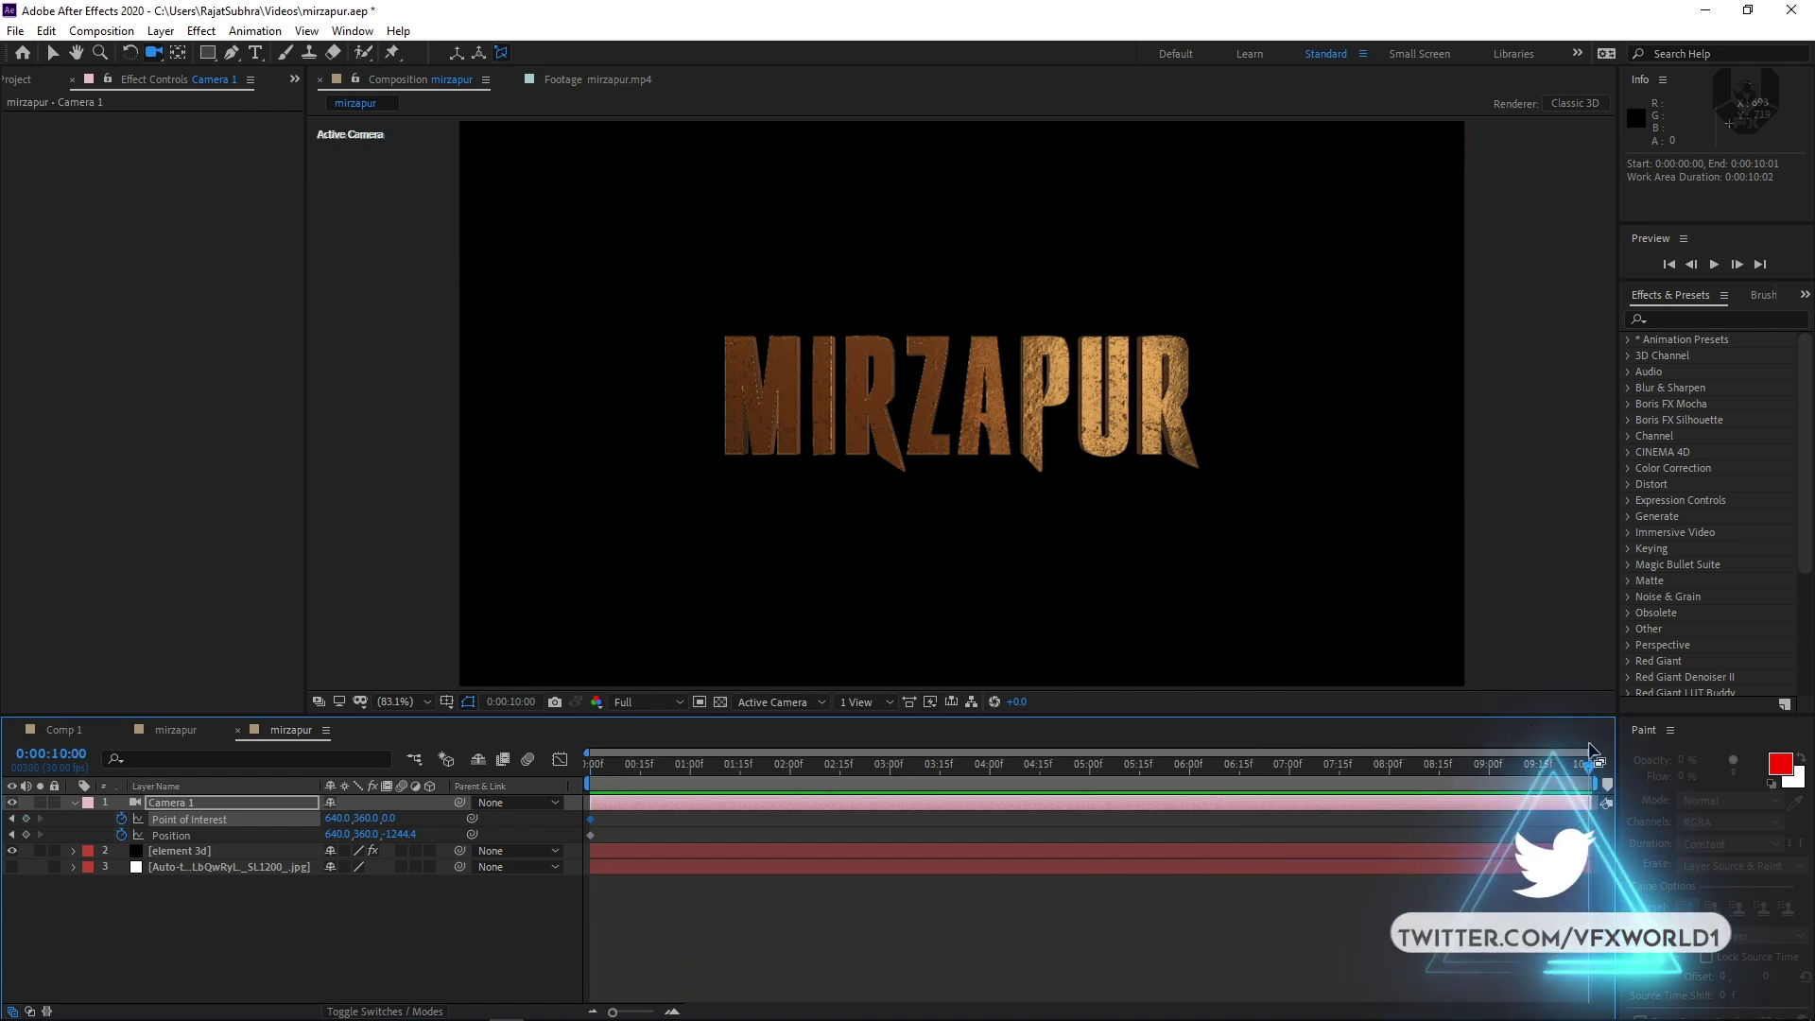
At 10 seconds, dolly the camera in closer to MIRZAPUR, then return to frame one.
key("End")
left_click_drag(980, 459, 985, 398)
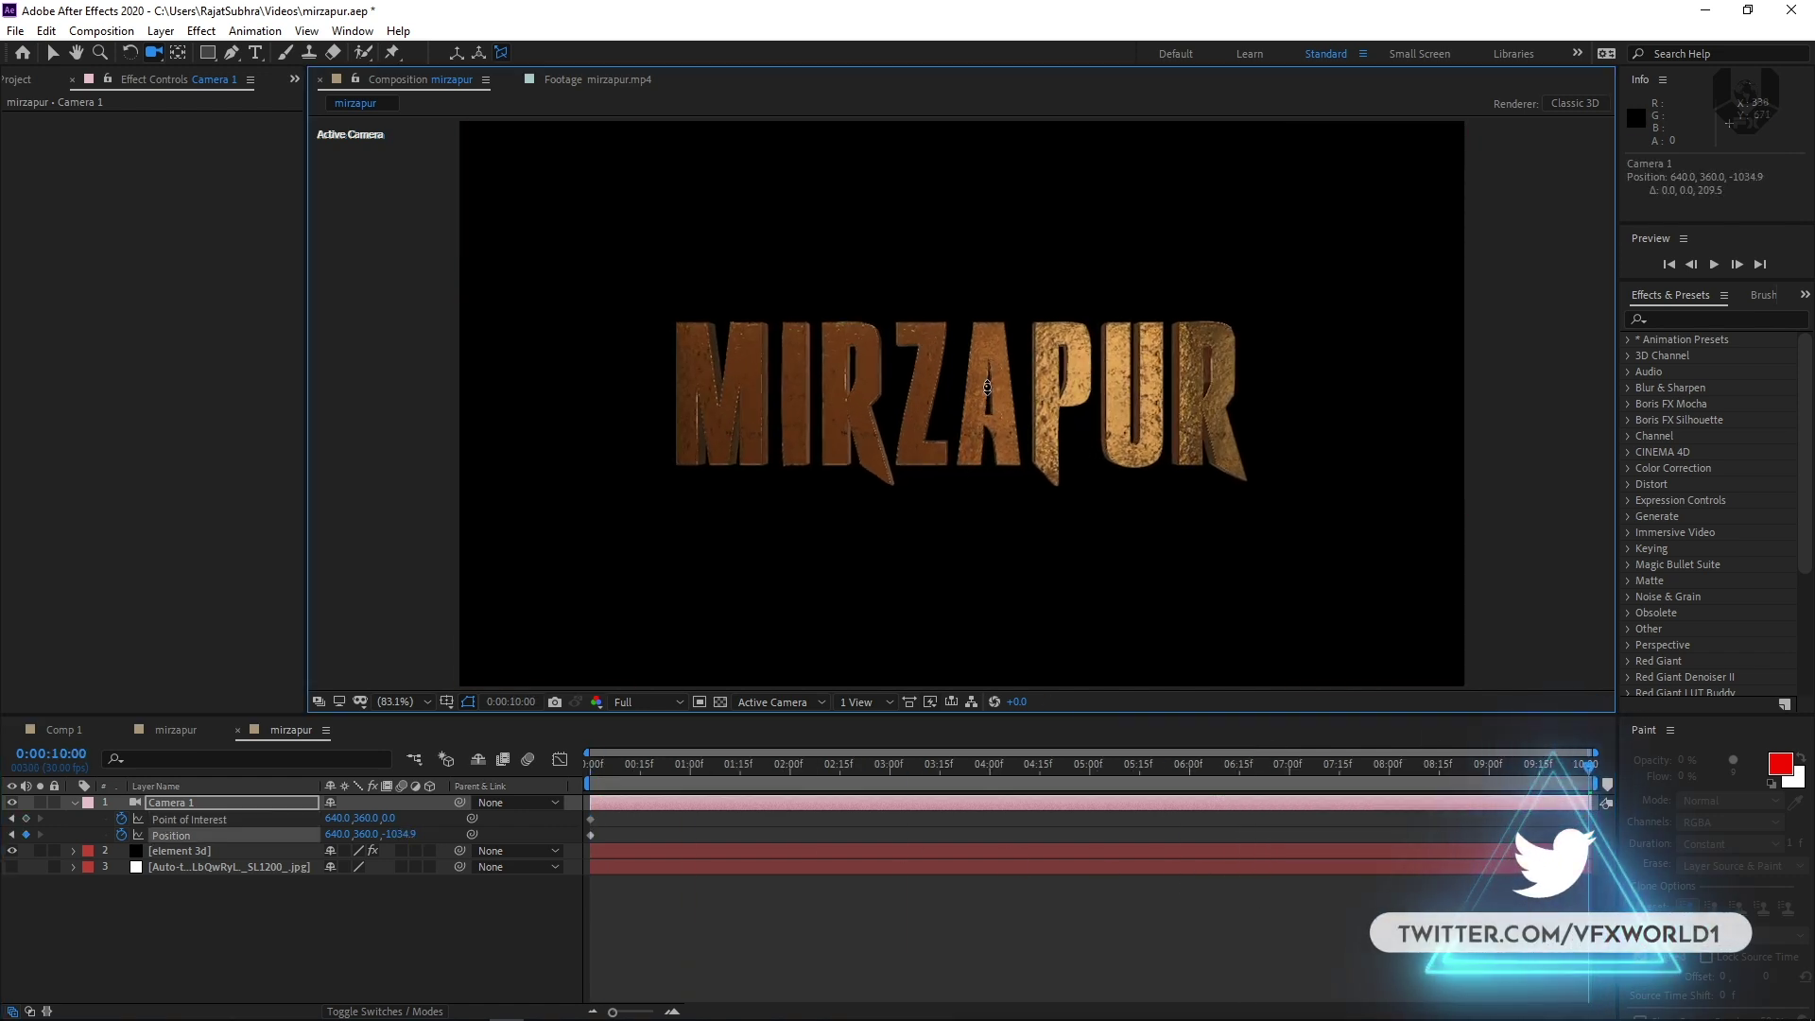
left_click(1116, 763)
key("Home")
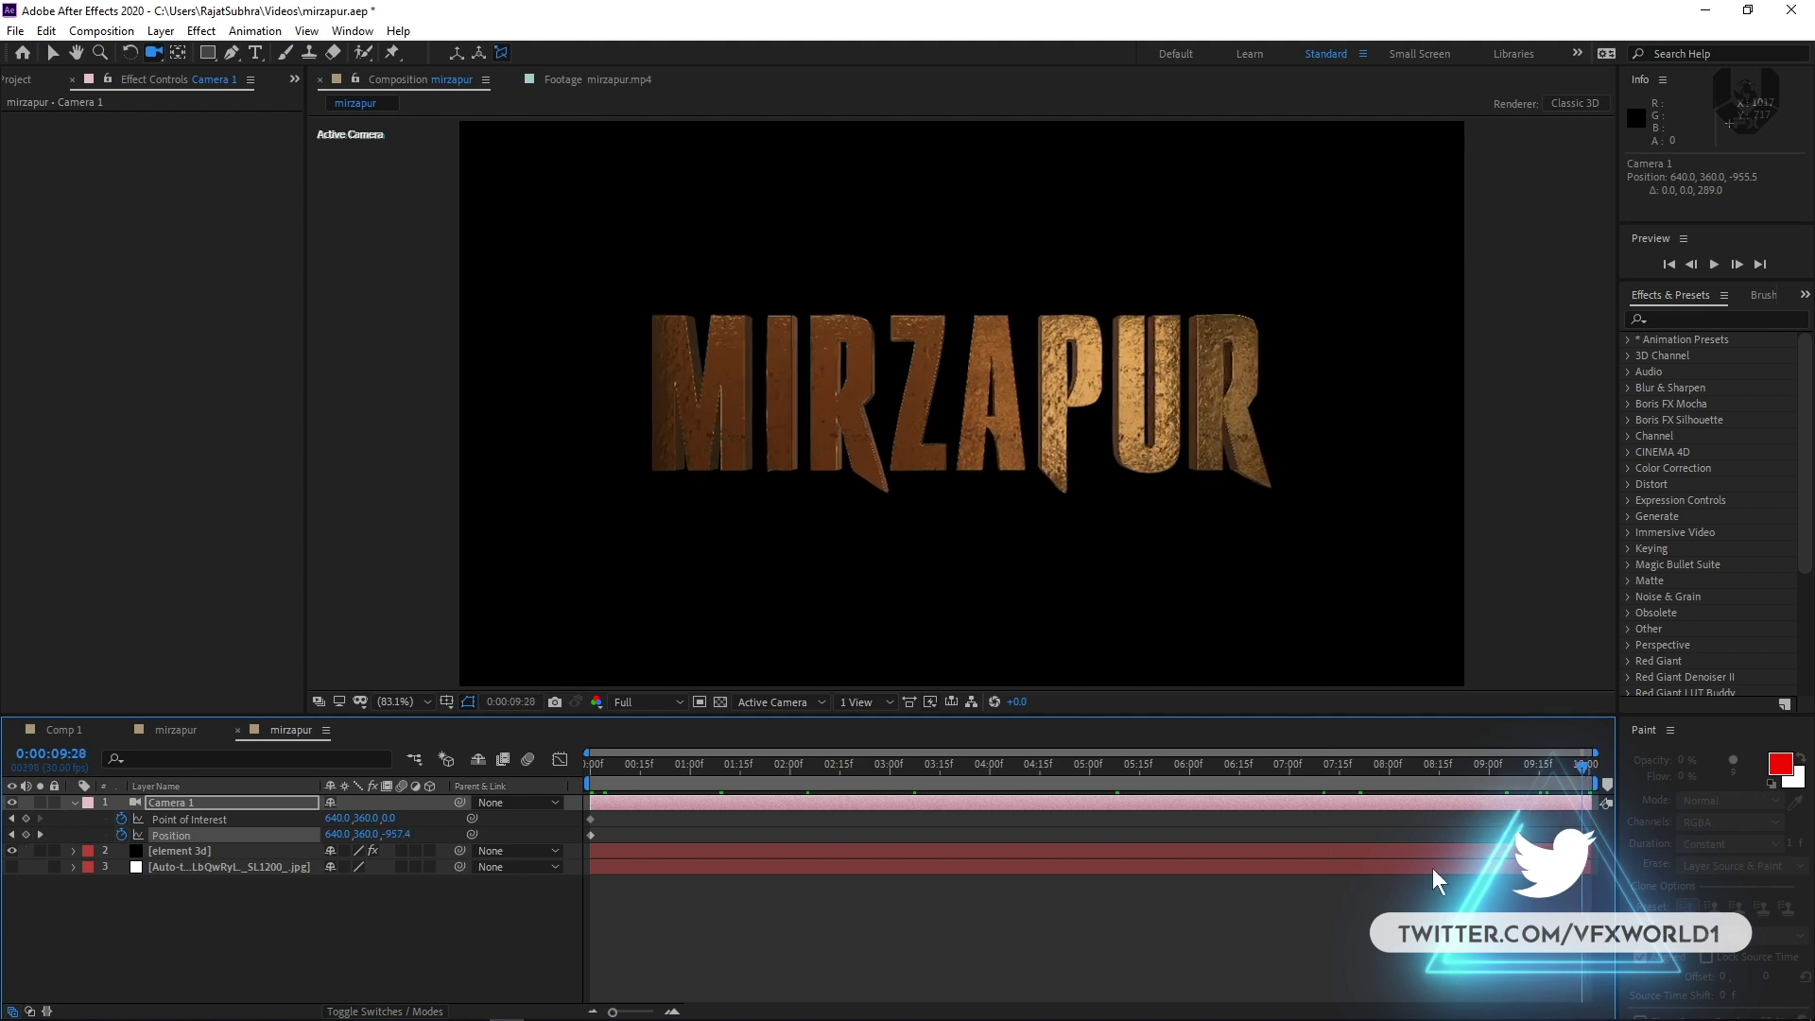
left_click(170, 741)
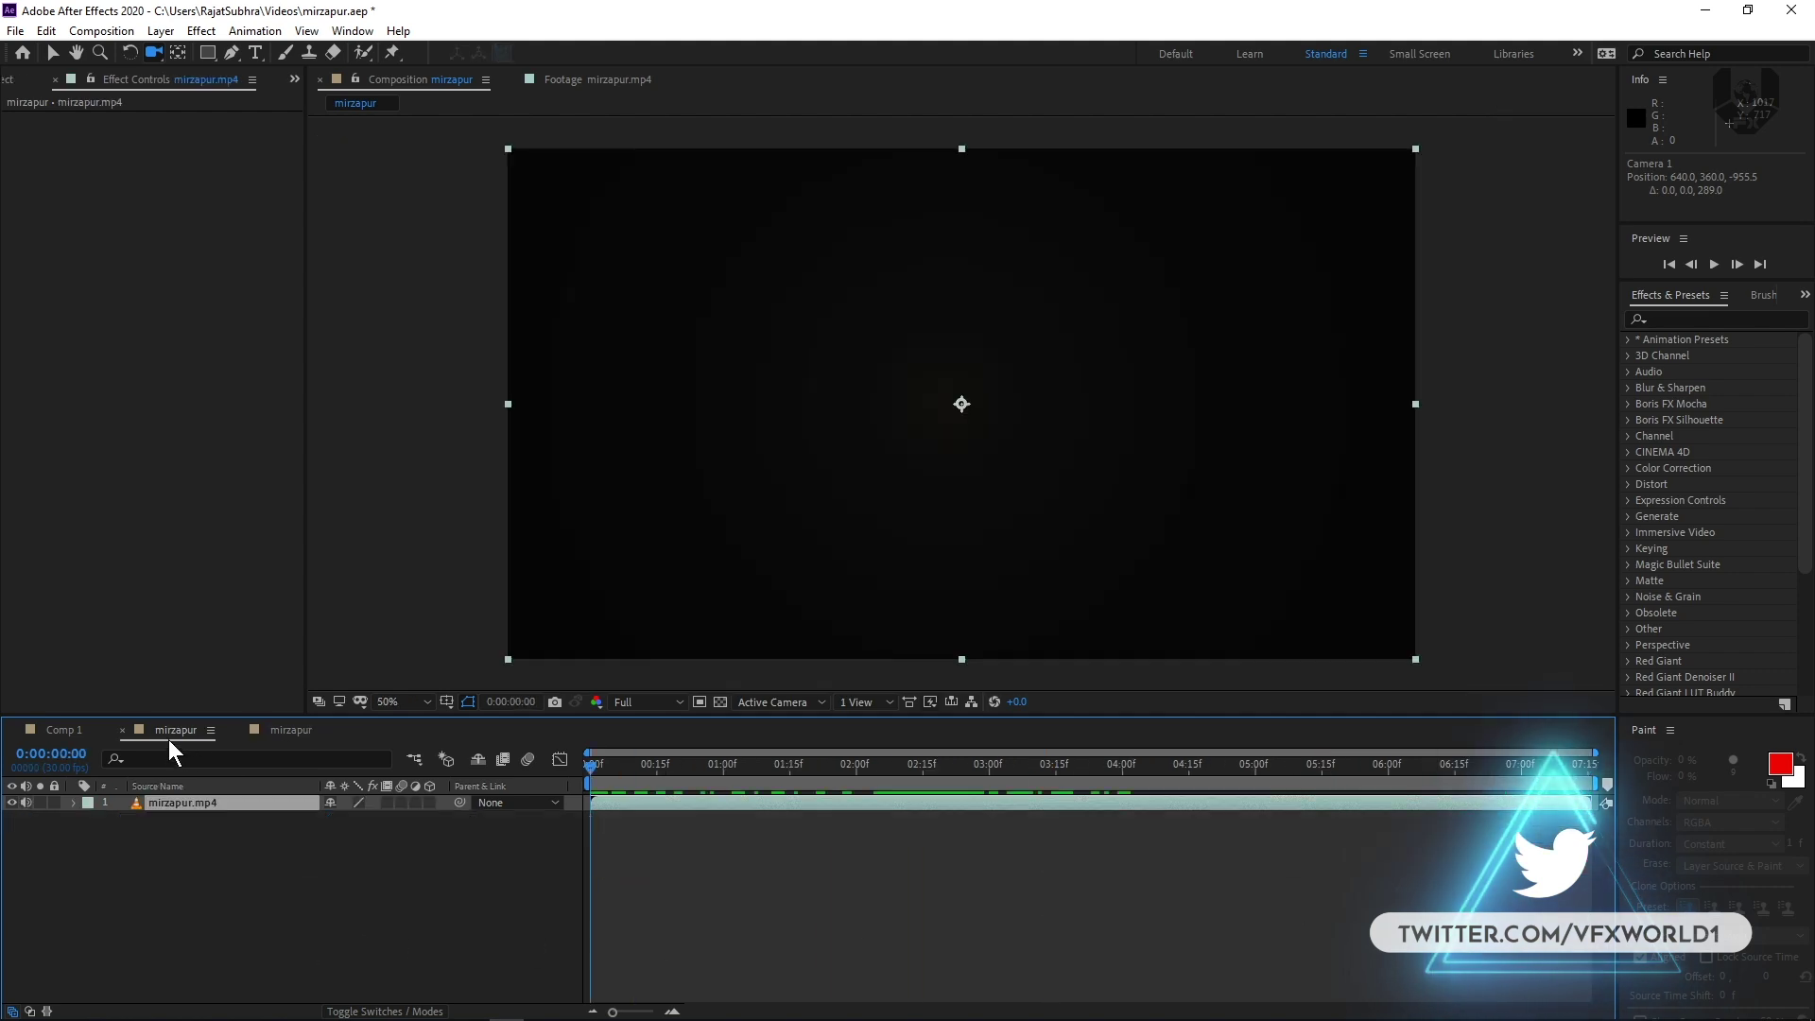
Scrub mirzapur.mp4 to the gold MIRZAPUR title frame, then return to the 3D mirzapur comp.
left_click_drag(612, 782, 746, 804)
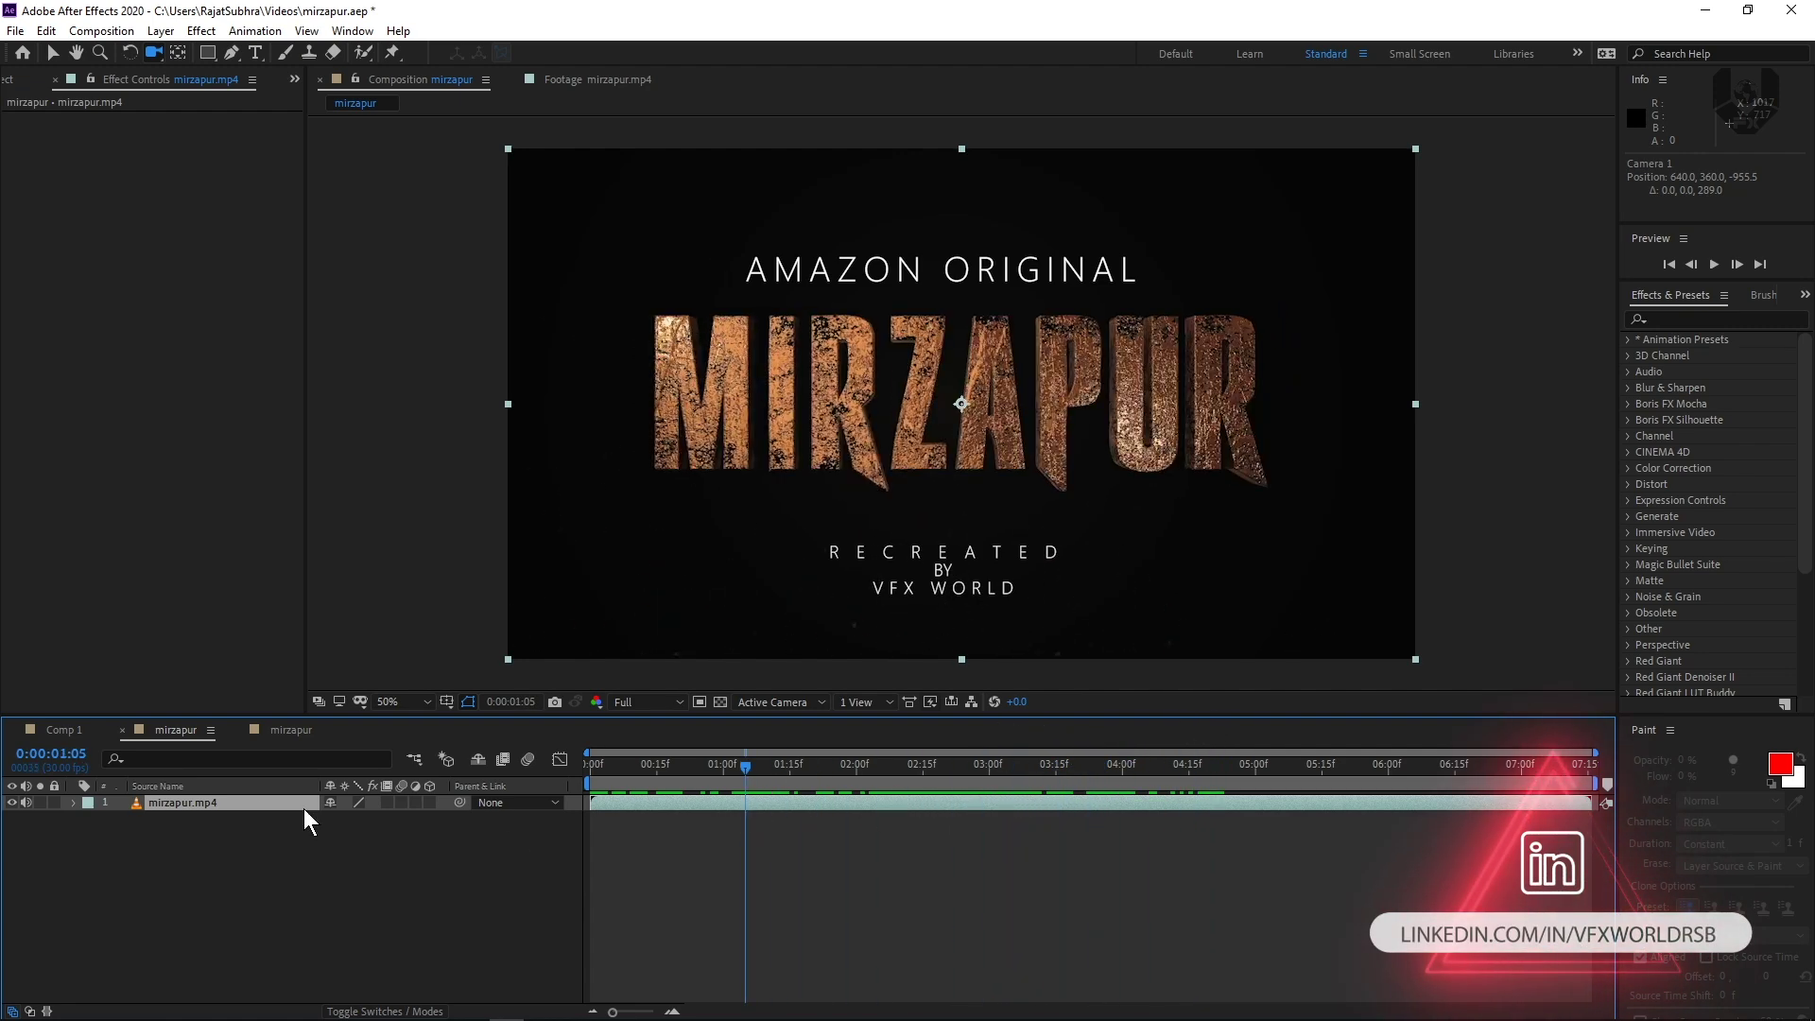
left_click(301, 730)
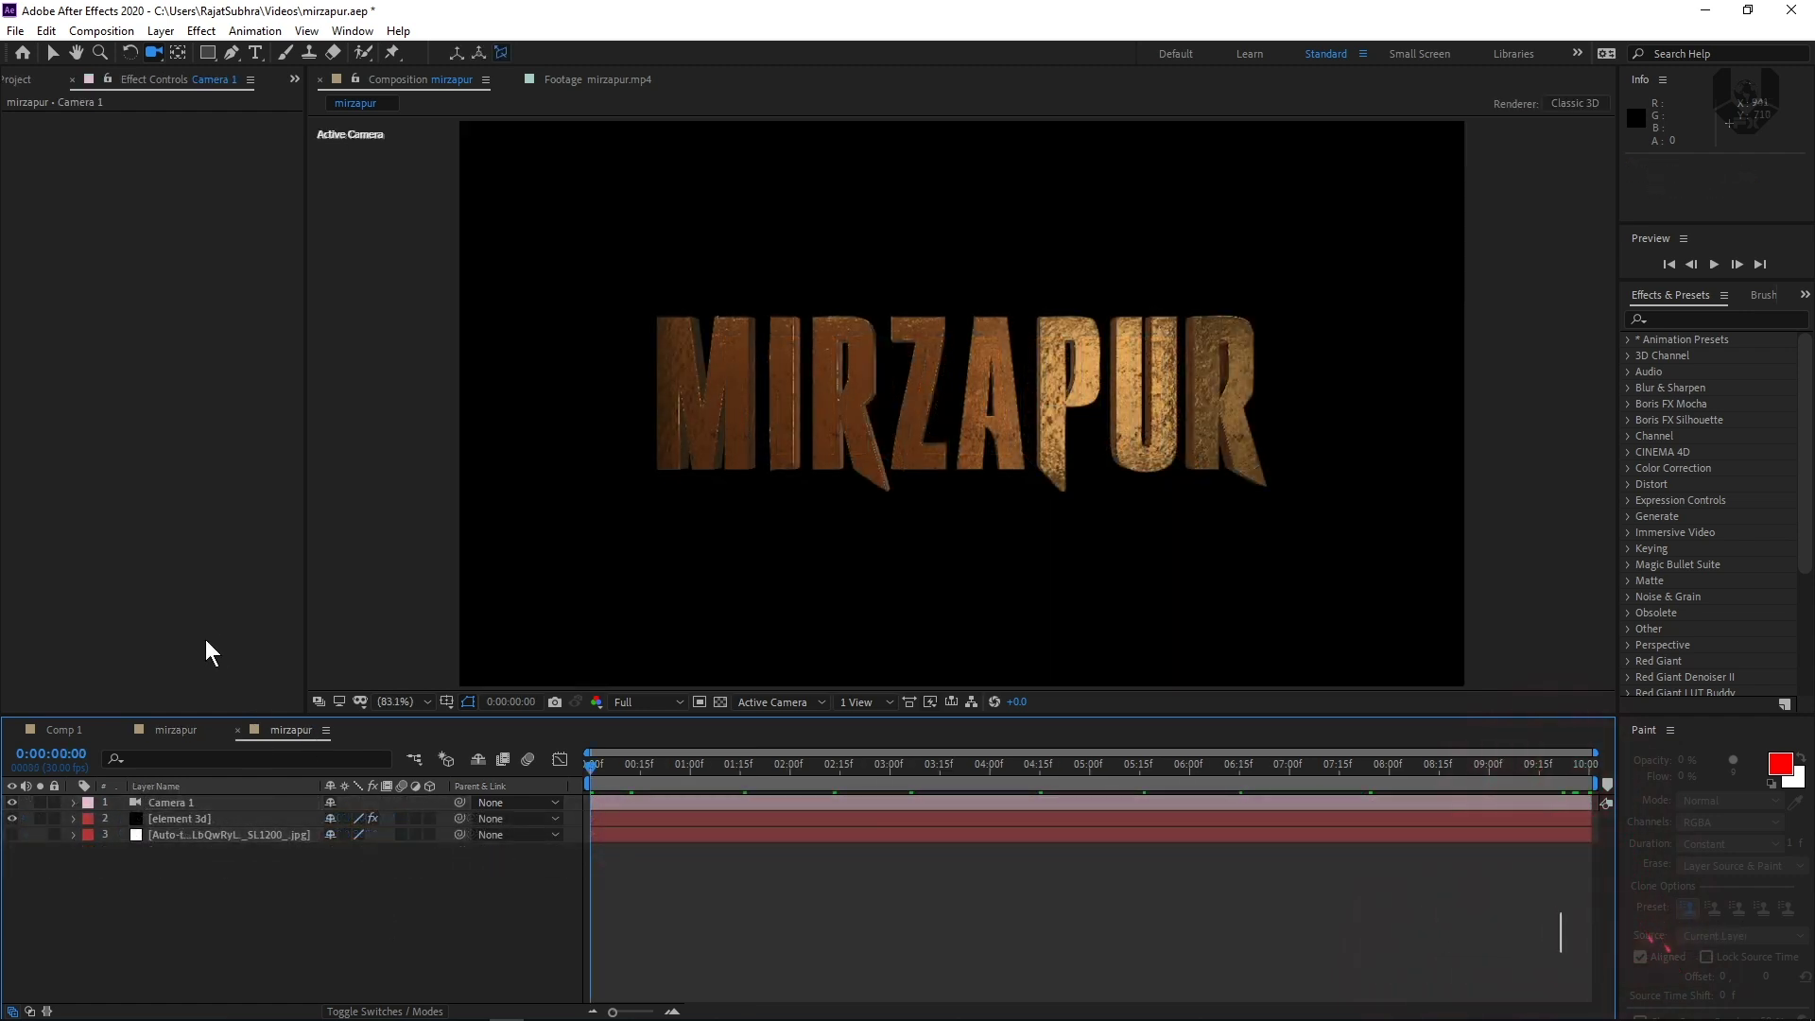
Create a new text layer reading 23.10.20 in the viewer.
left_click(255, 53)
left_click(830, 490)
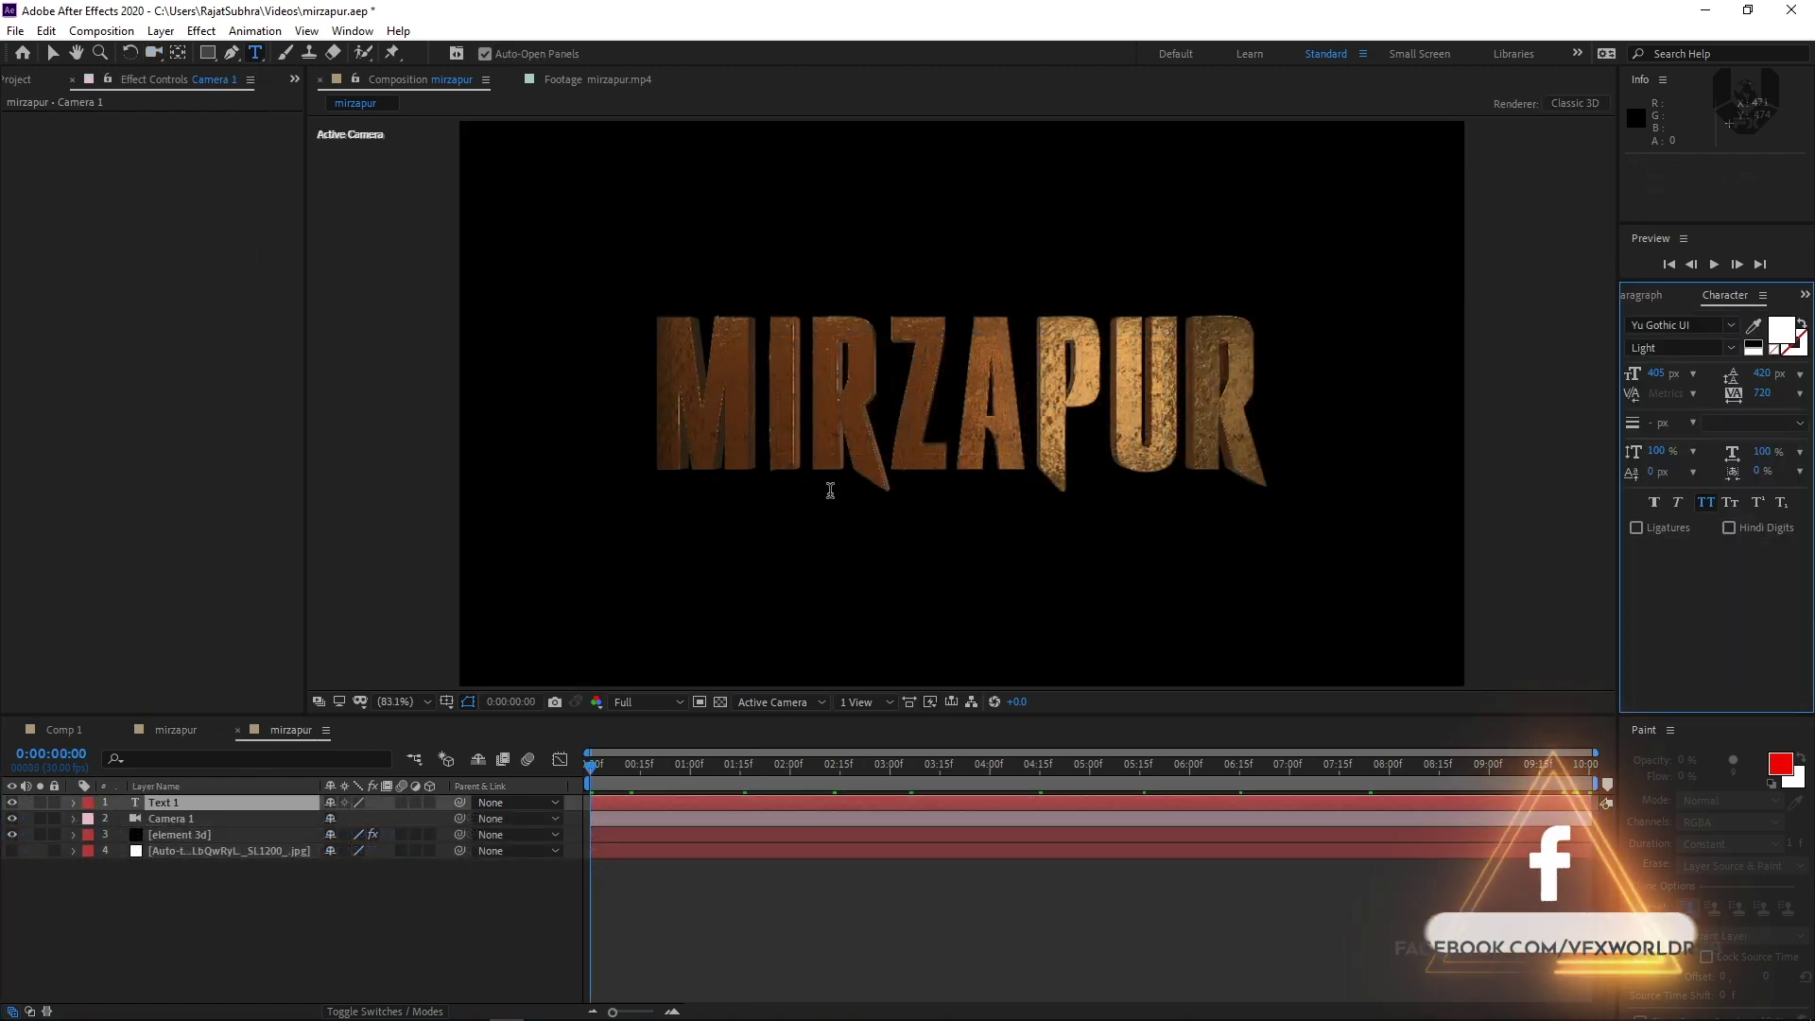
type("23")
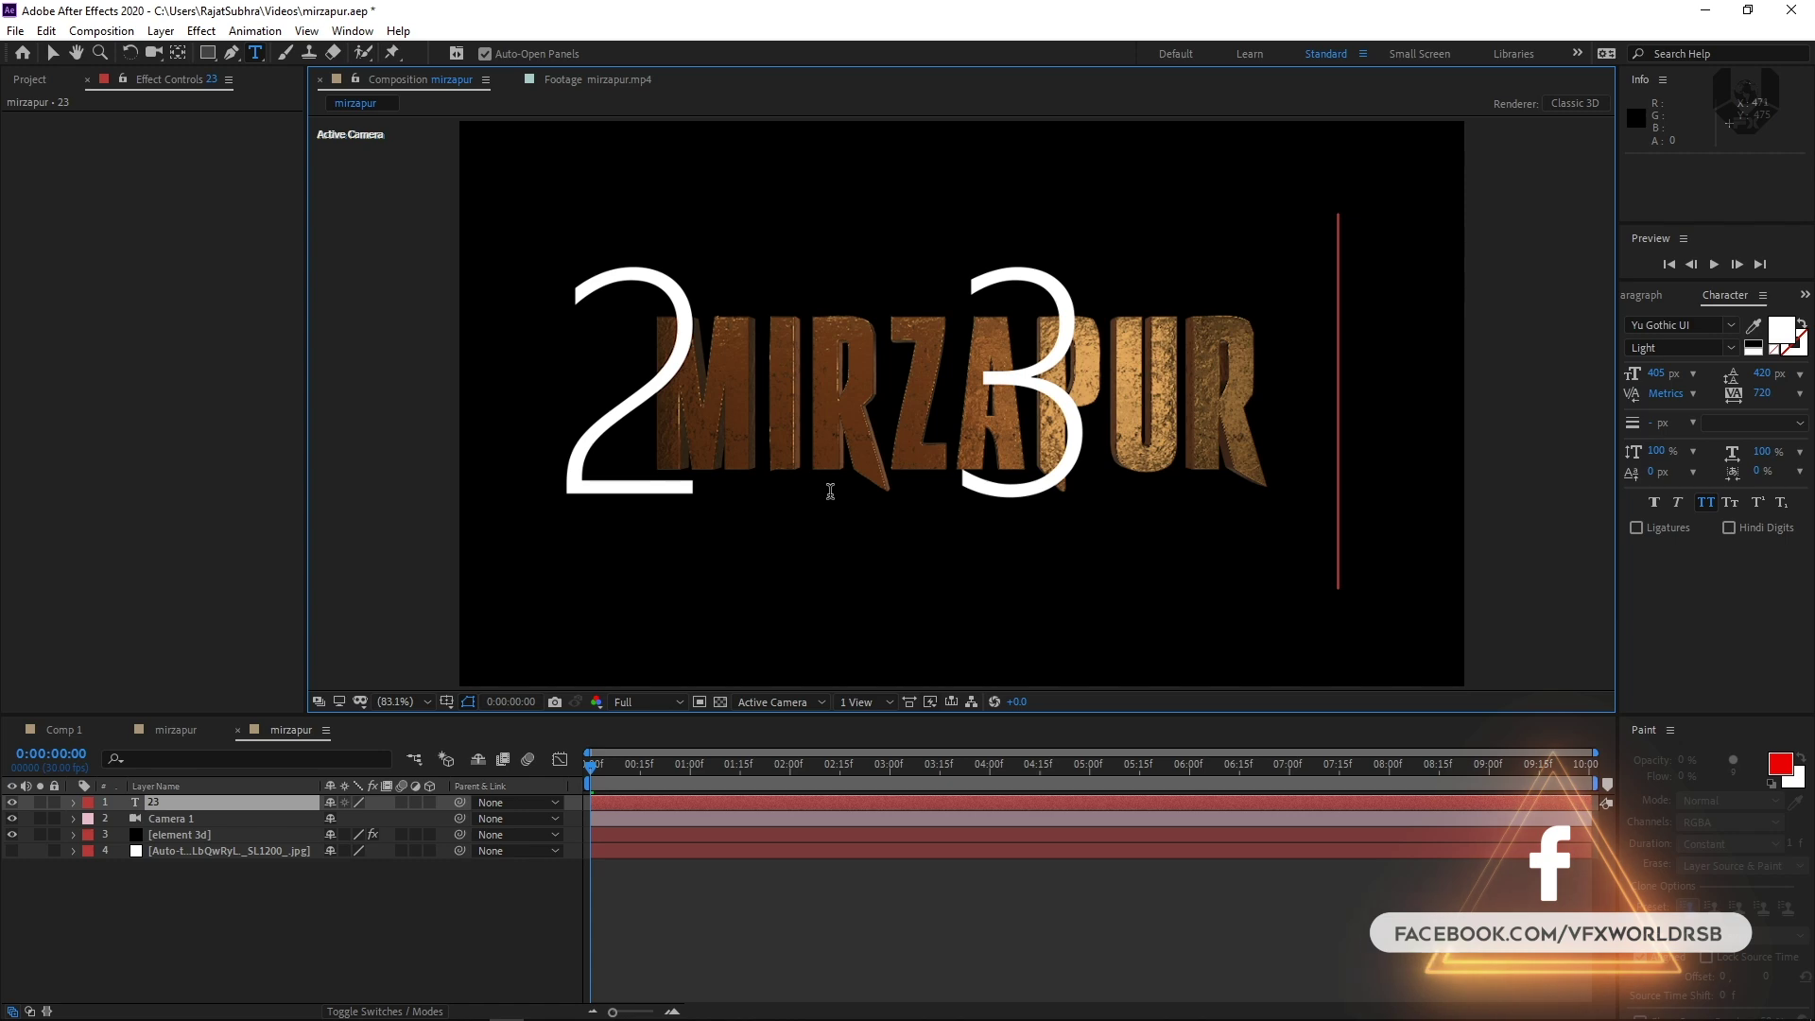
type(".10.20")
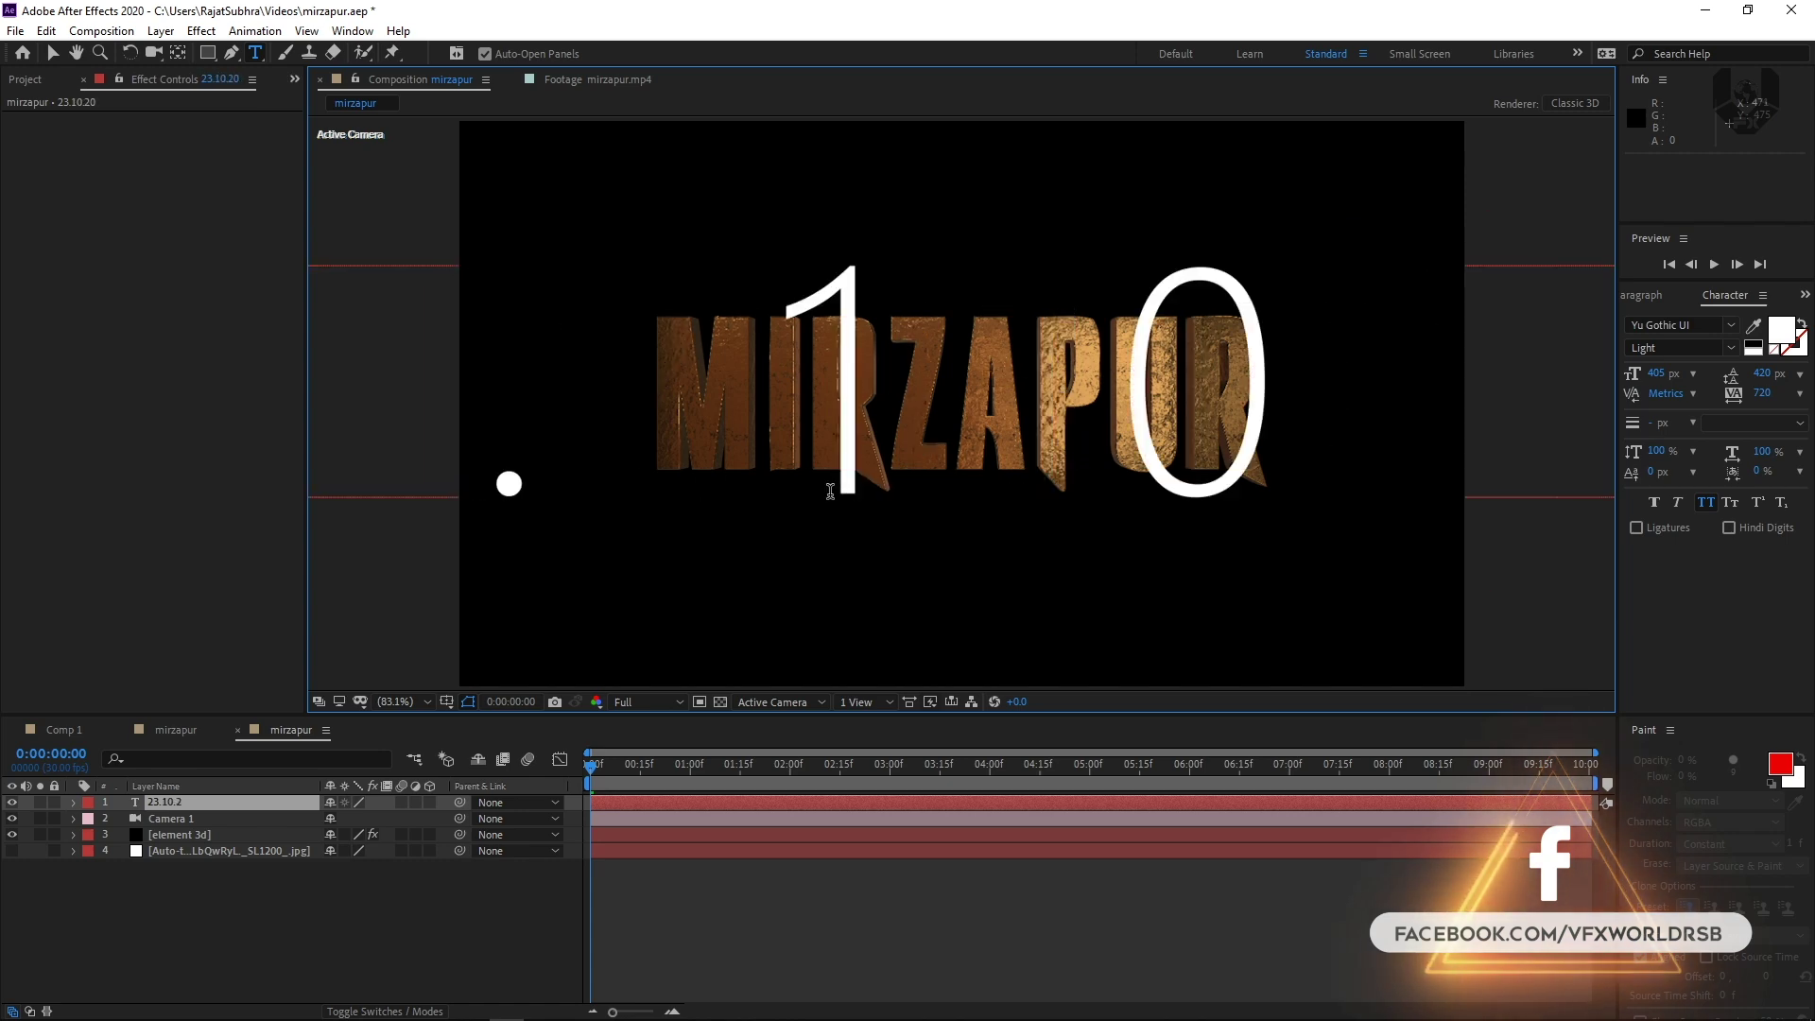
left_click(208, 935)
key("v")
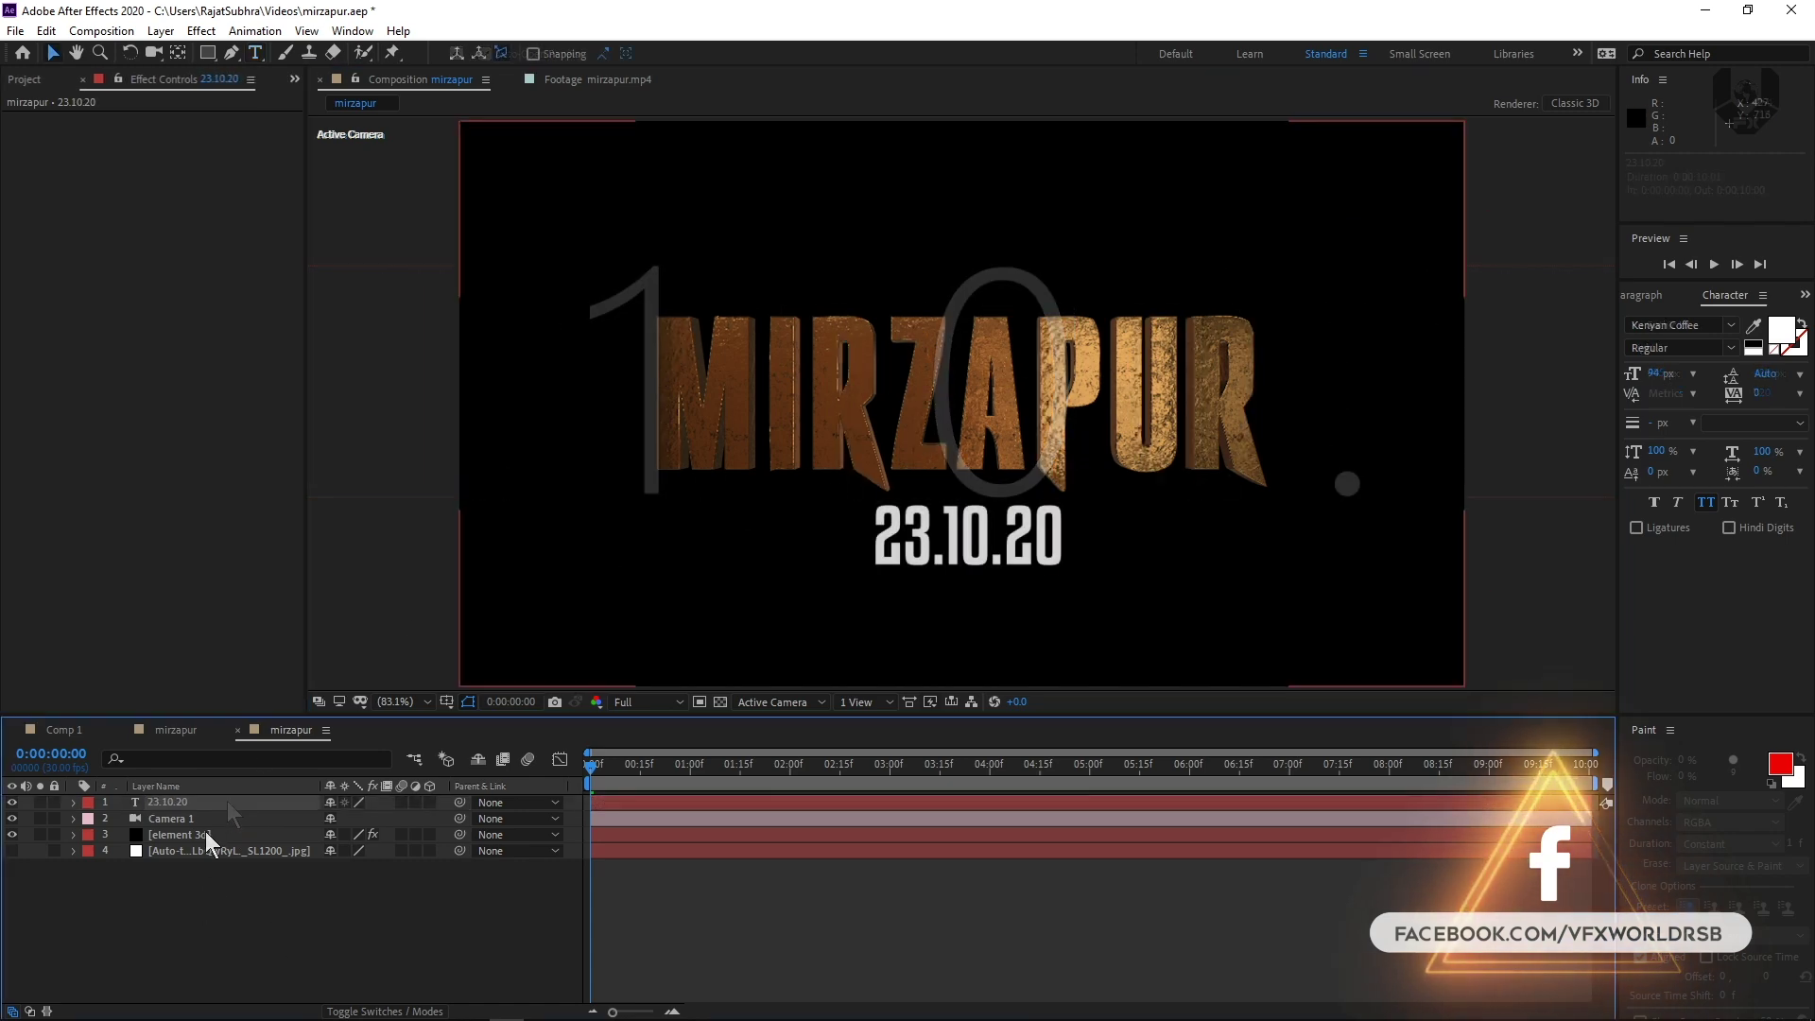
Set the element 3d layer's Path Layer 2 to 23.10.20 and hide that text layer.
left_click(206, 834)
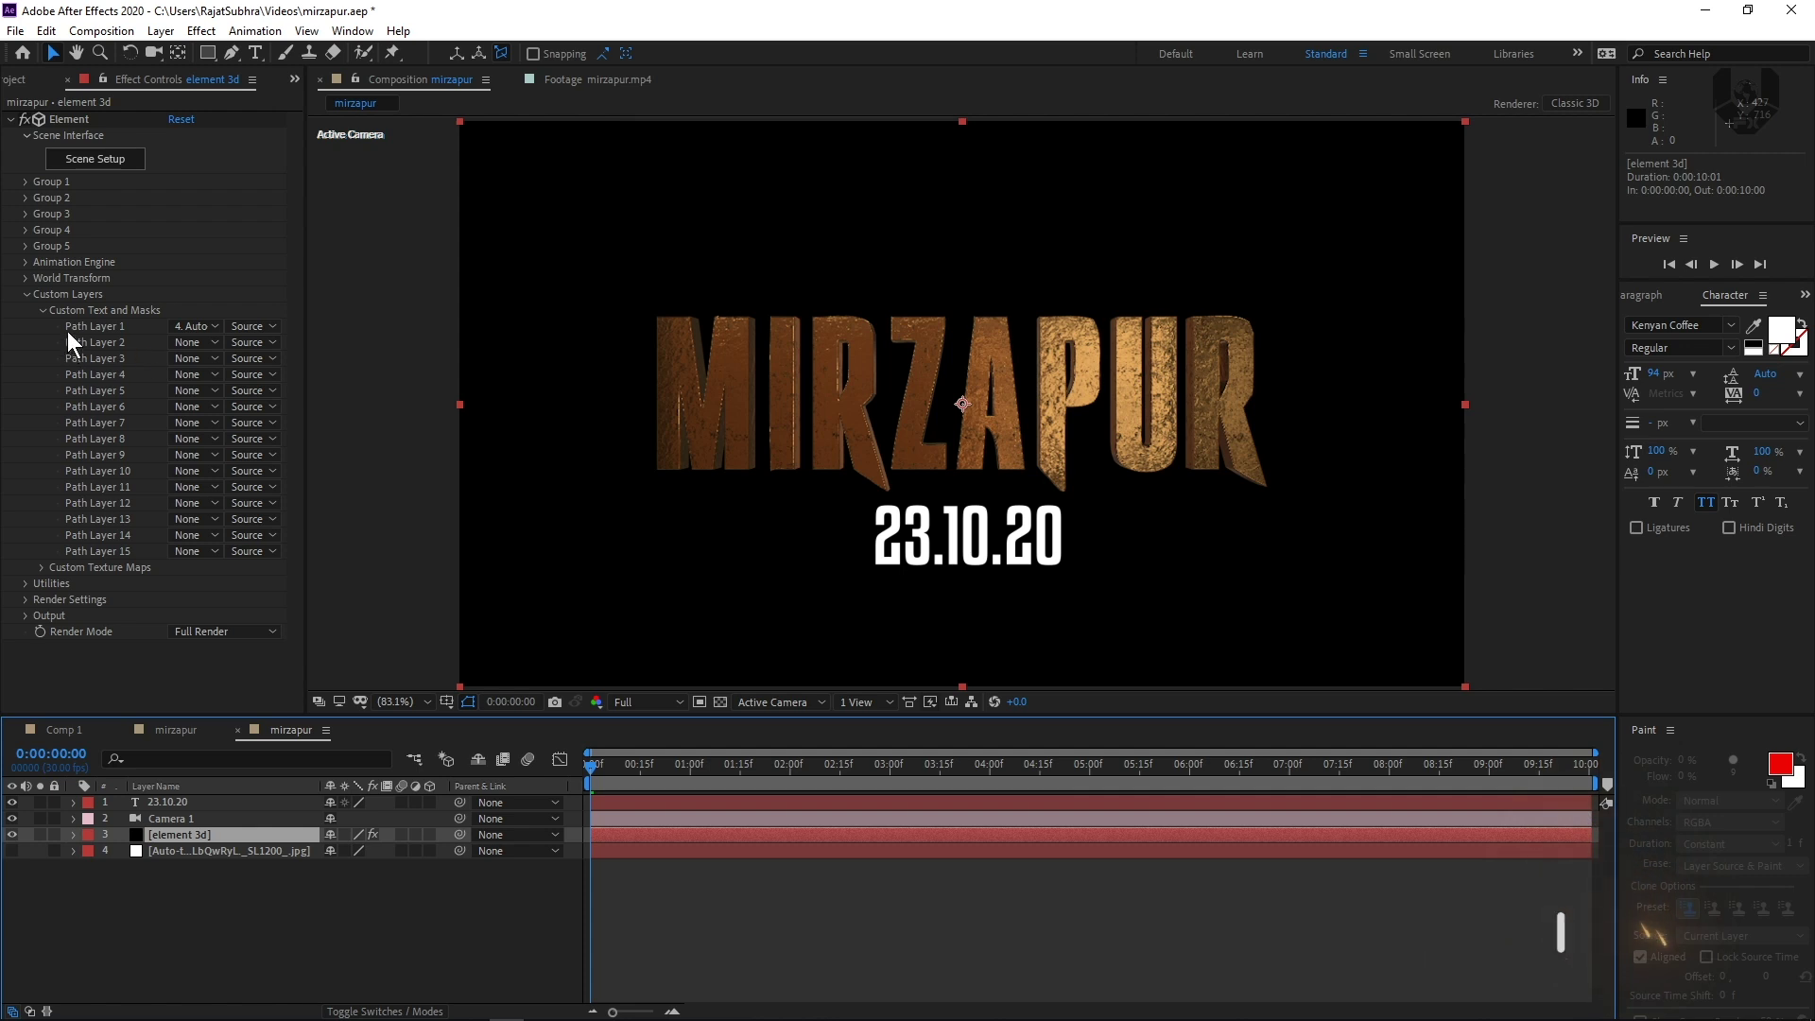
left_click(185, 344)
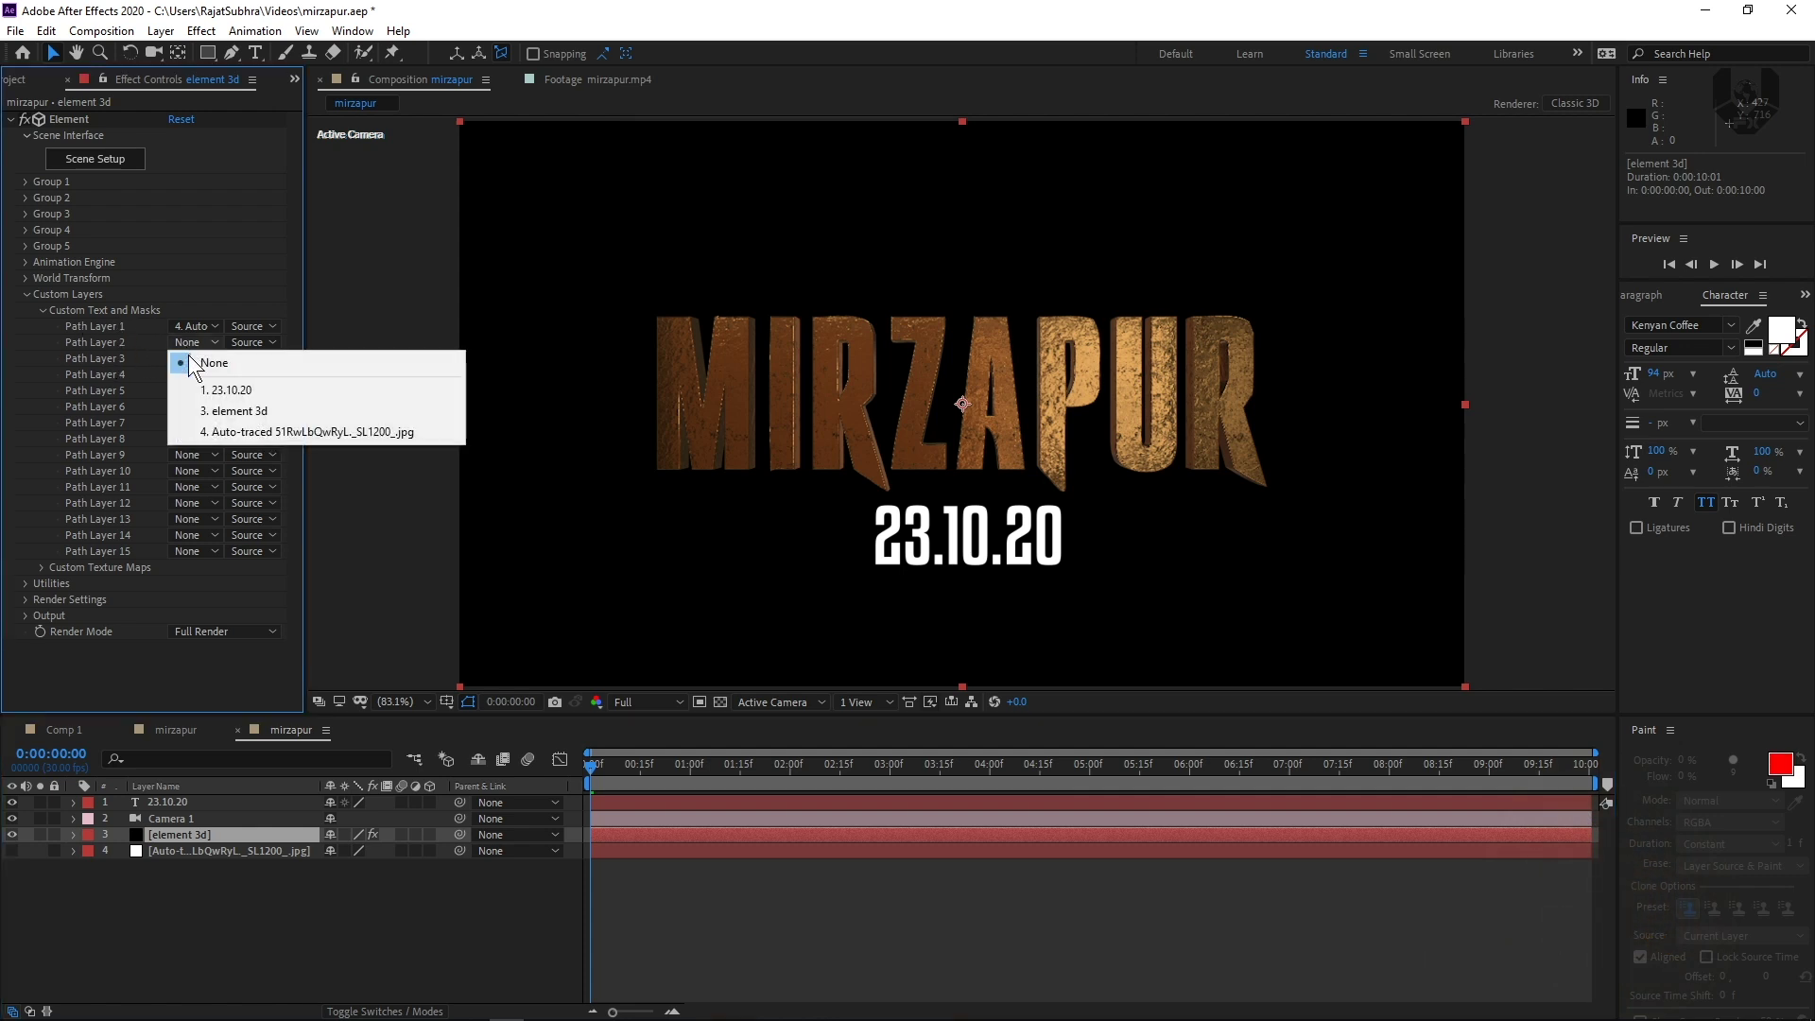
left_click(206, 388)
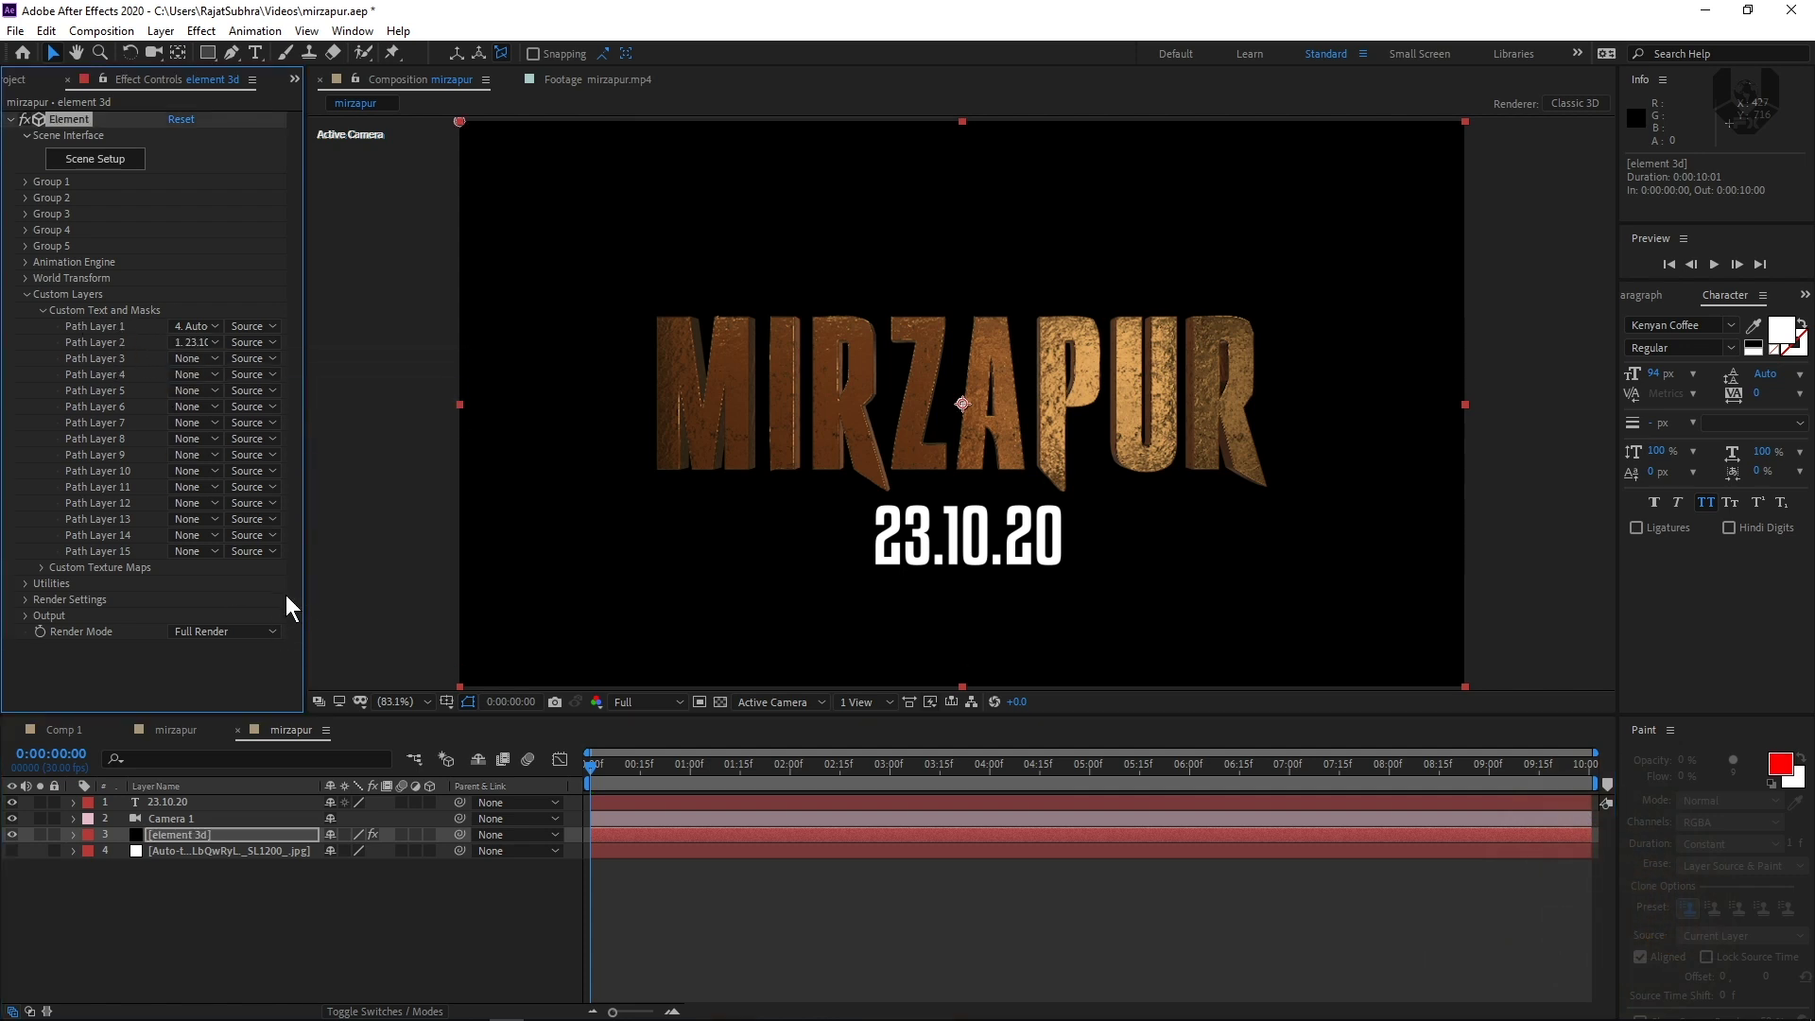
left_click(12, 802)
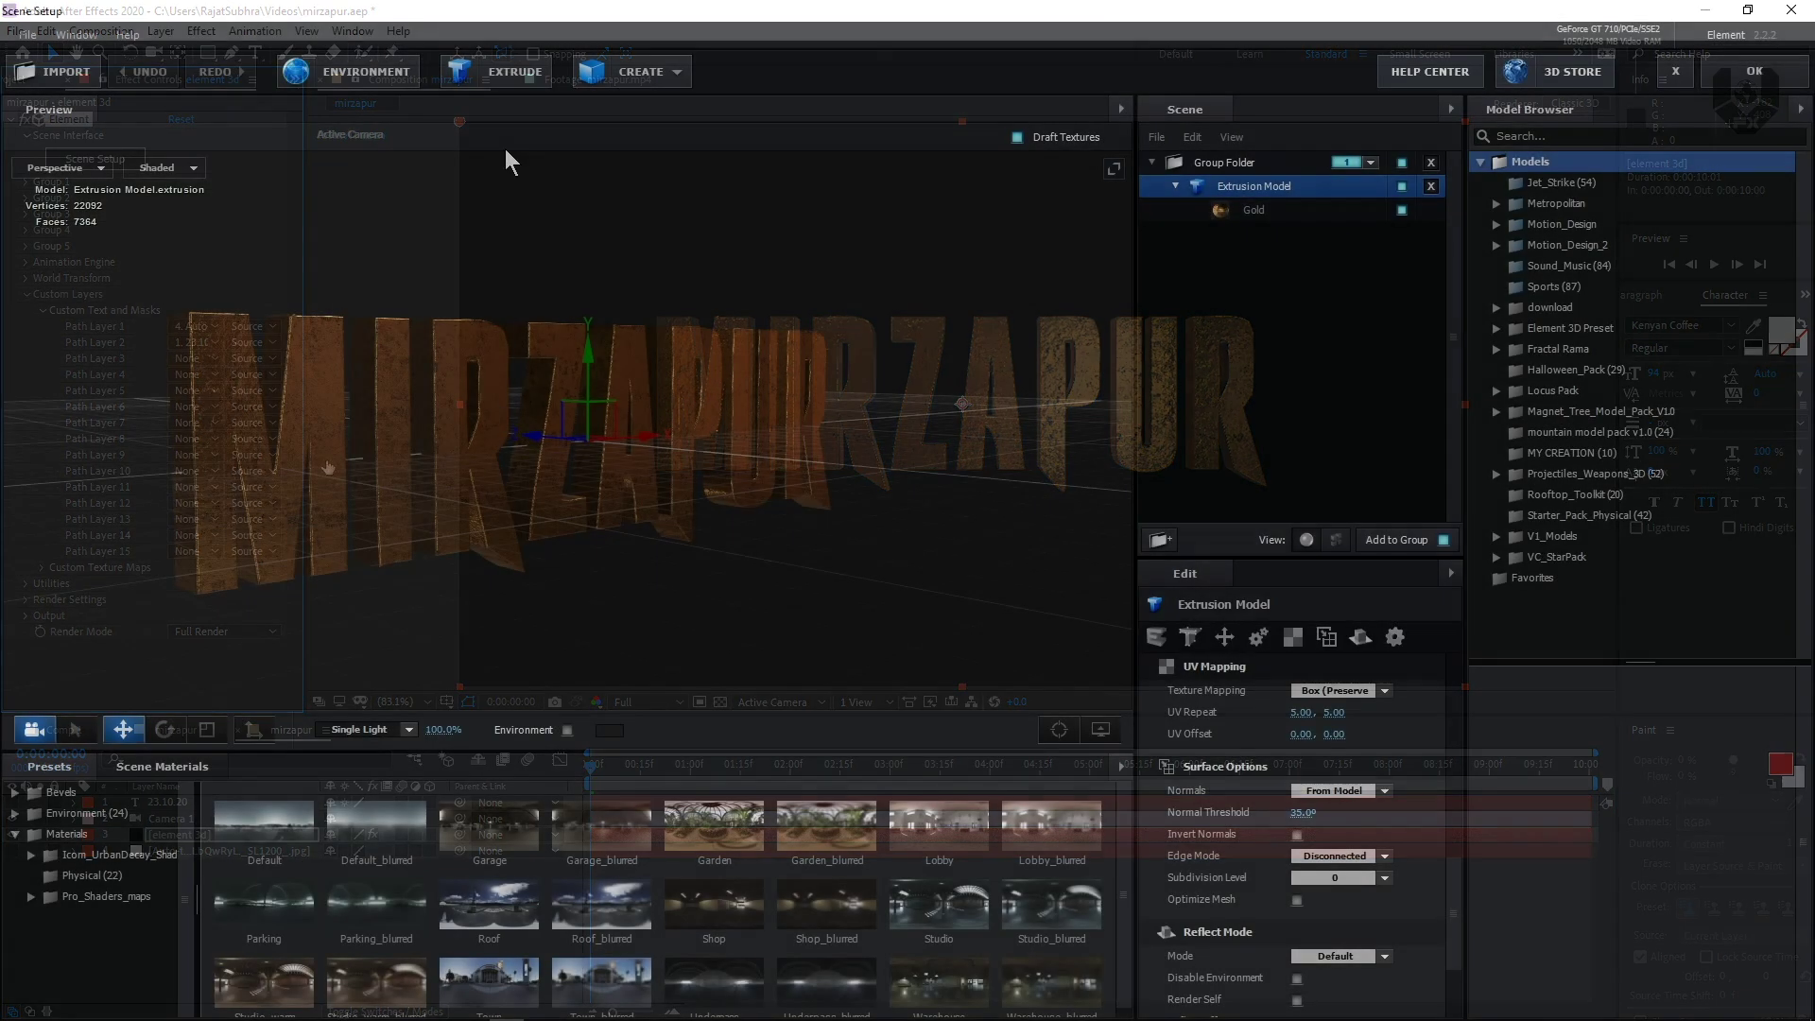
Add a second Extrusion Model in Element 3D and hide the gold MIRZAPUR model.
left_click(496, 71)
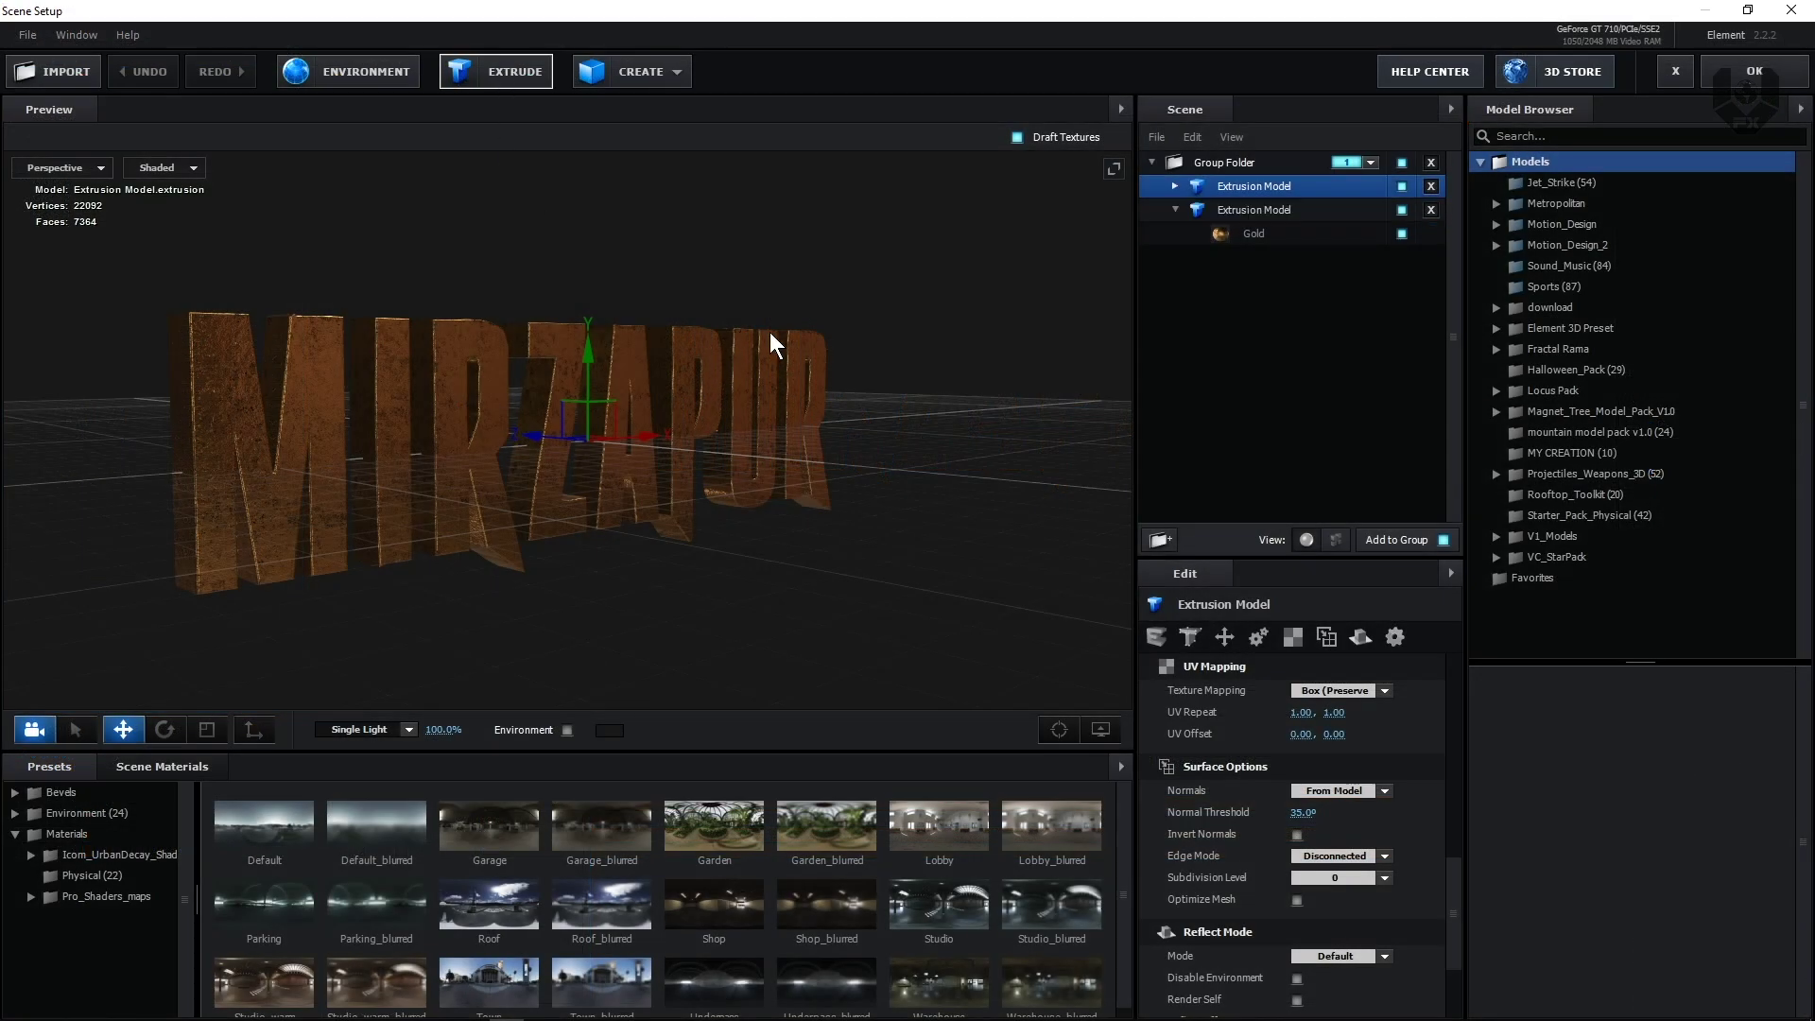
left_click(1402, 210)
mouse_move(603, 546)
left_mouse_down()
mouse_move(564, 546)
mouse_move(600, 548)
left_mouse_up()
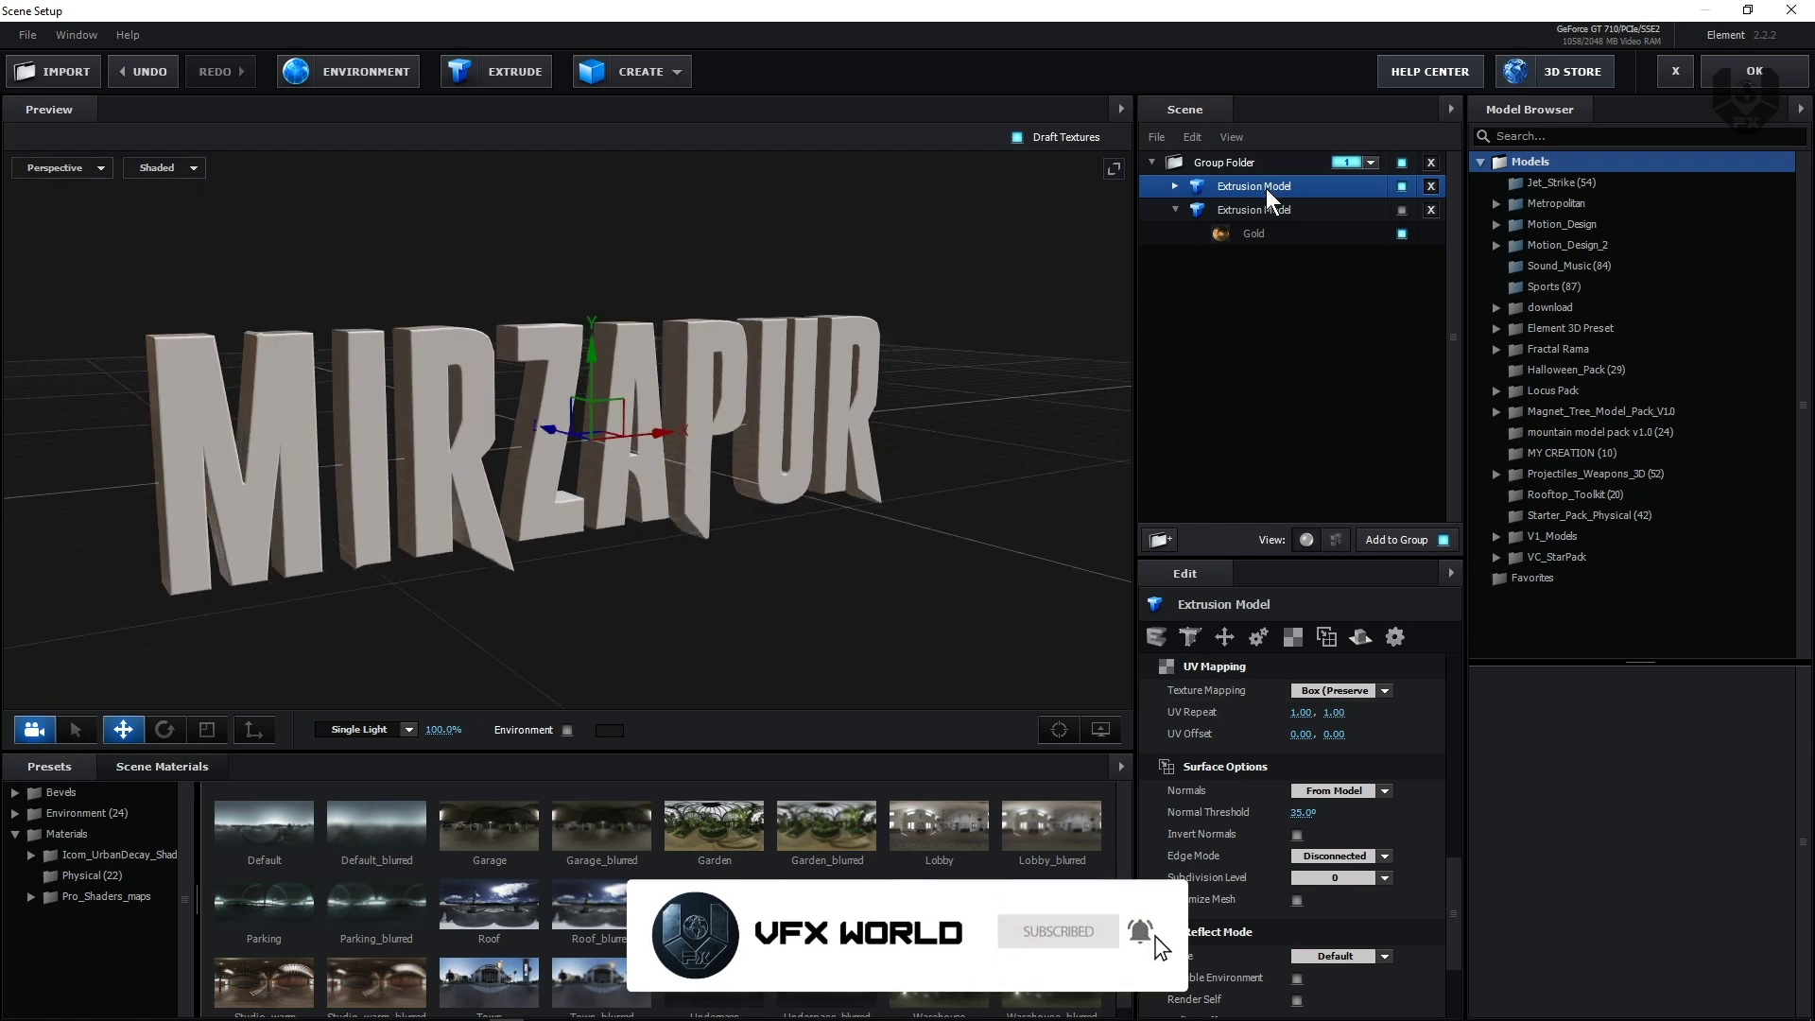
scroll(1176, 695, "up", 10)
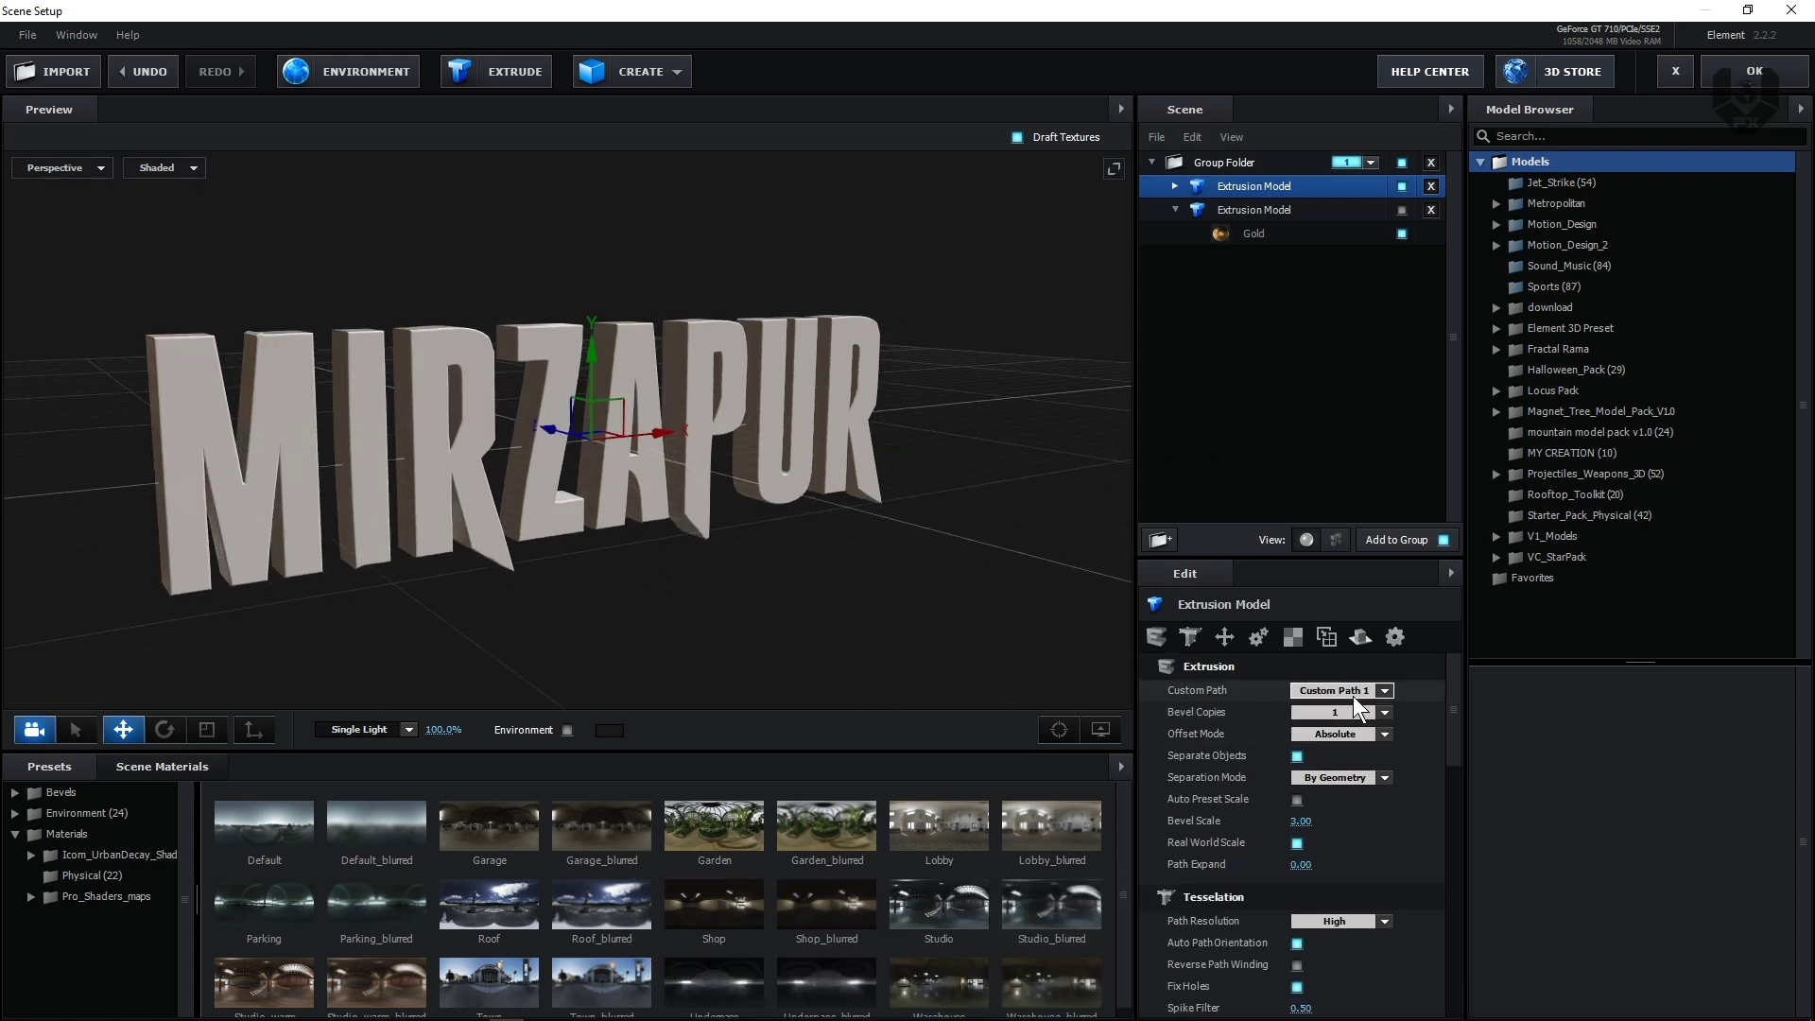
Switch the new extrusion to Custom Path 2 for 23.10.20 and show MIRZAPUR again.
left_click(1347, 695)
left_click(1363, 716)
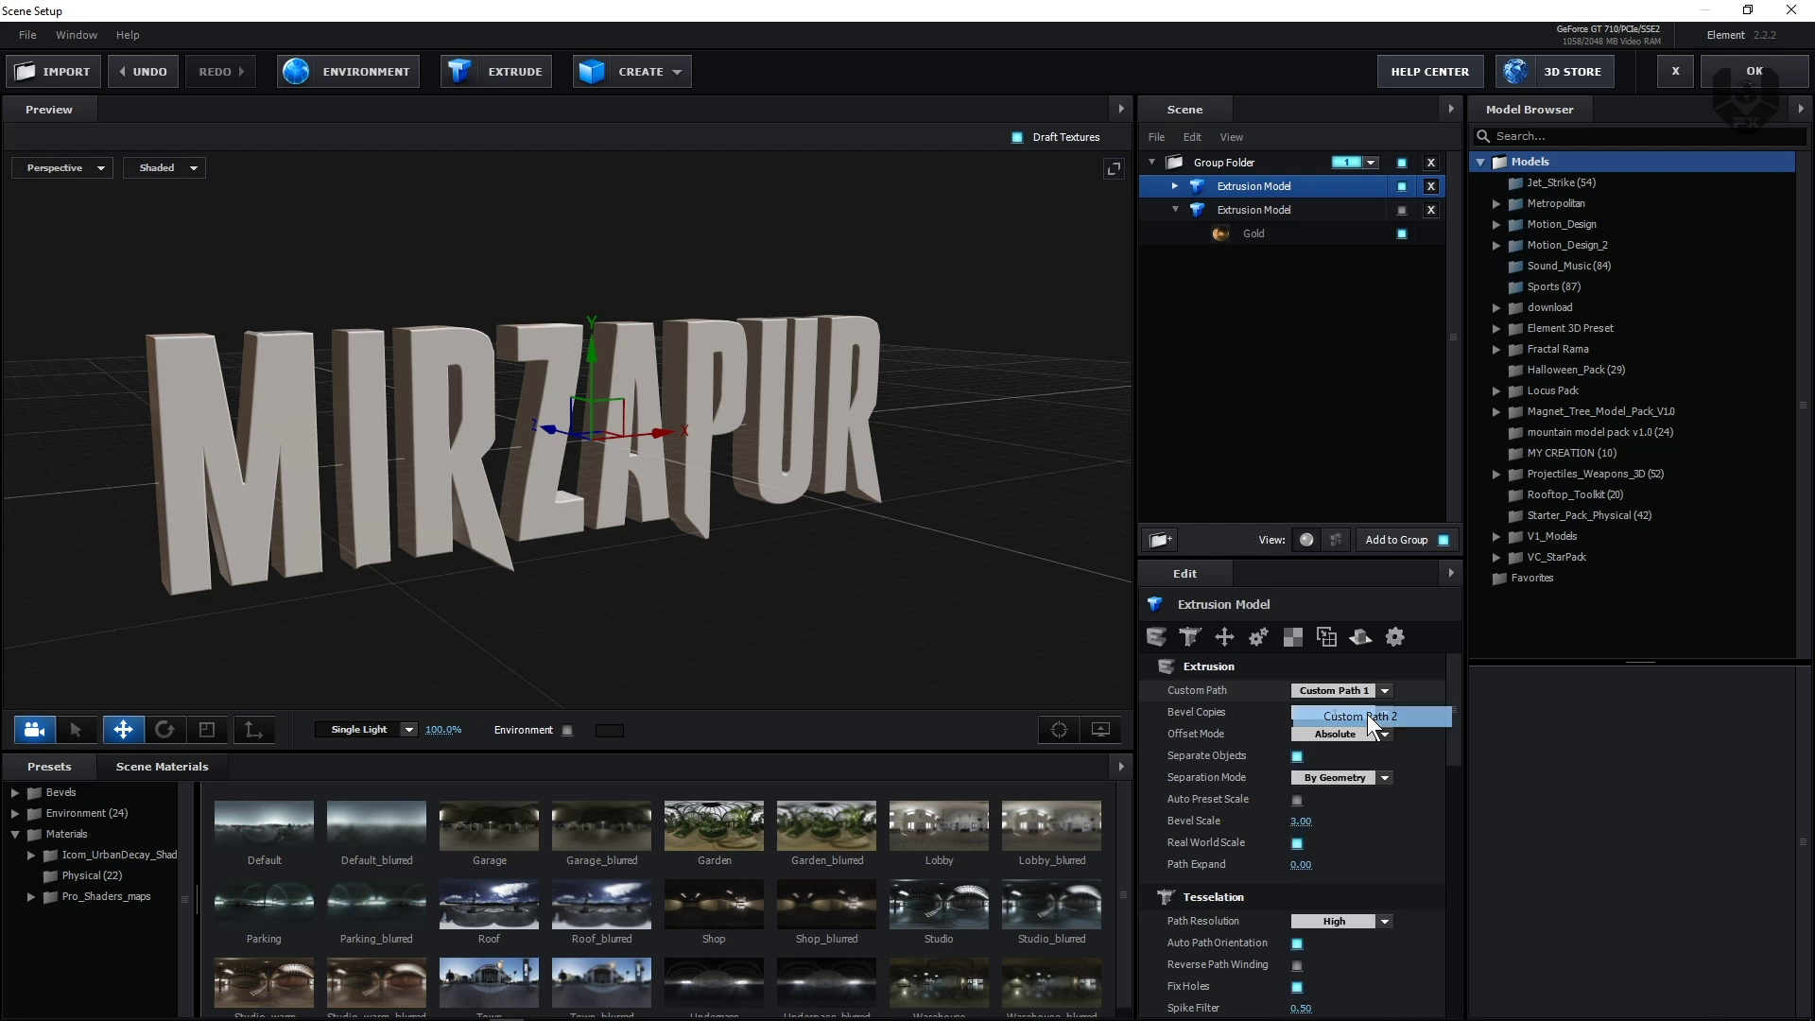
left_click_drag(657, 584, 728, 564)
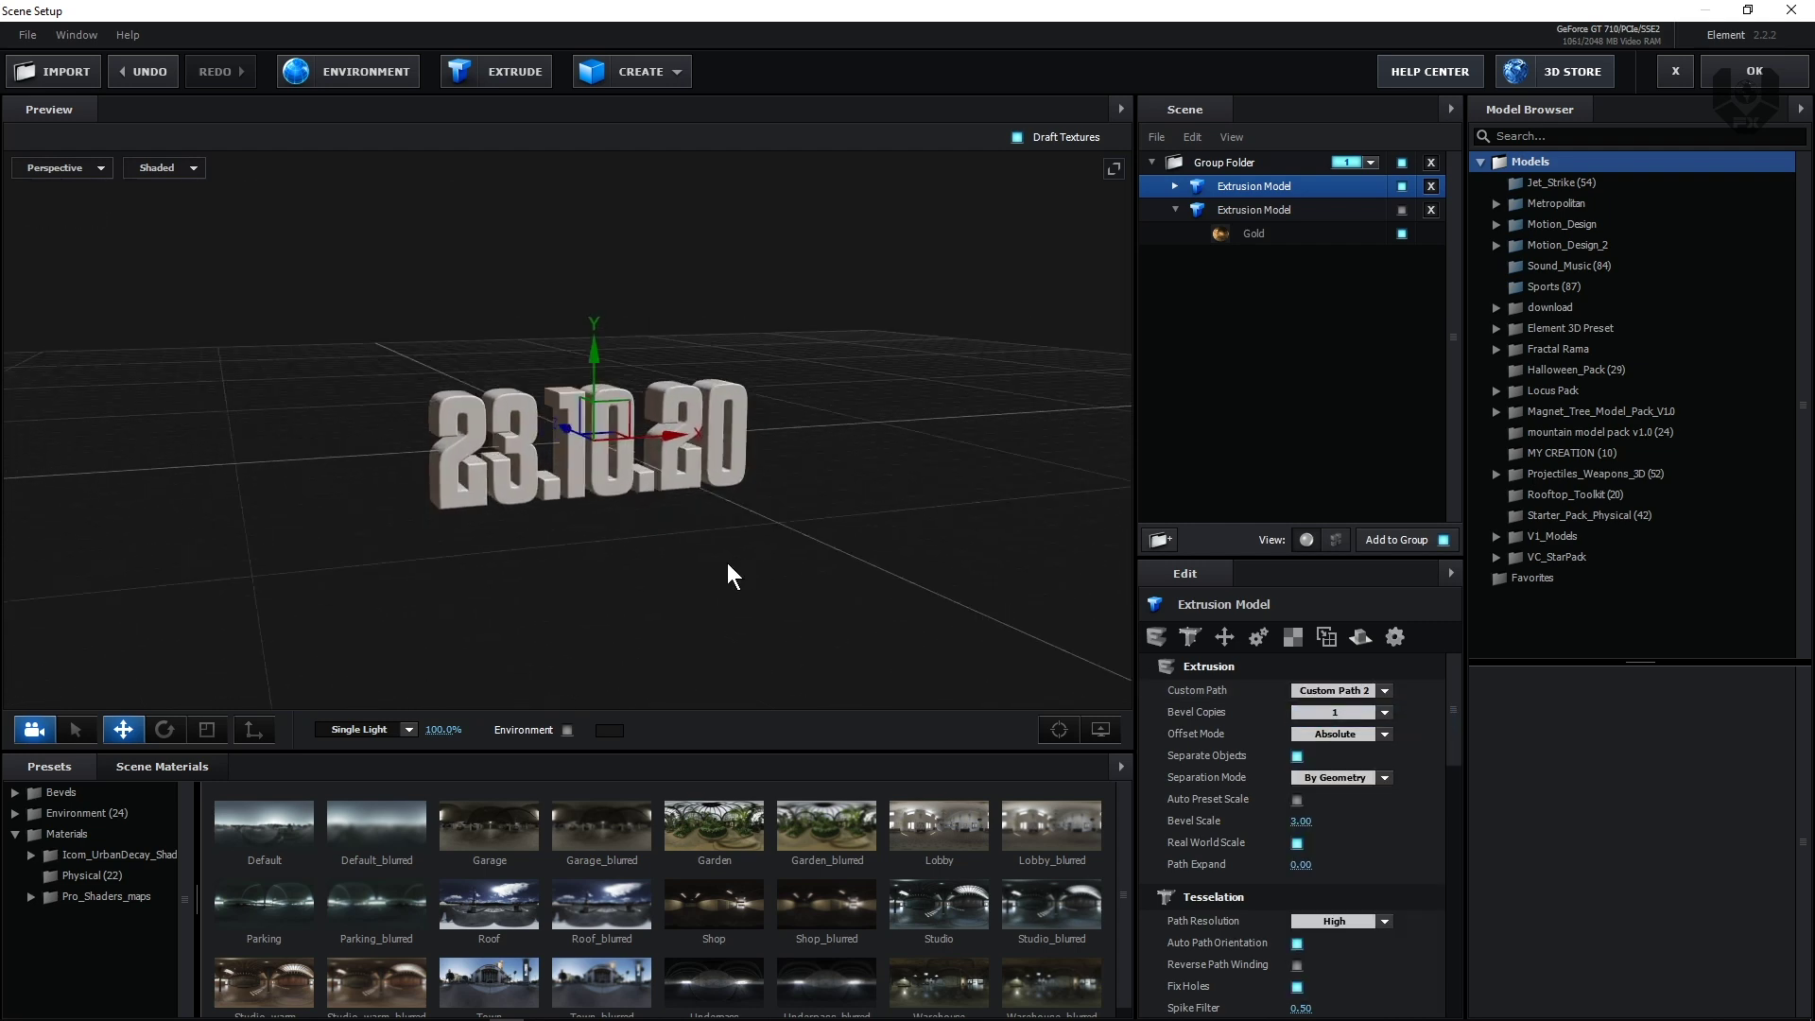
left_click(1402, 209)
left_click_drag(597, 563, 623, 559)
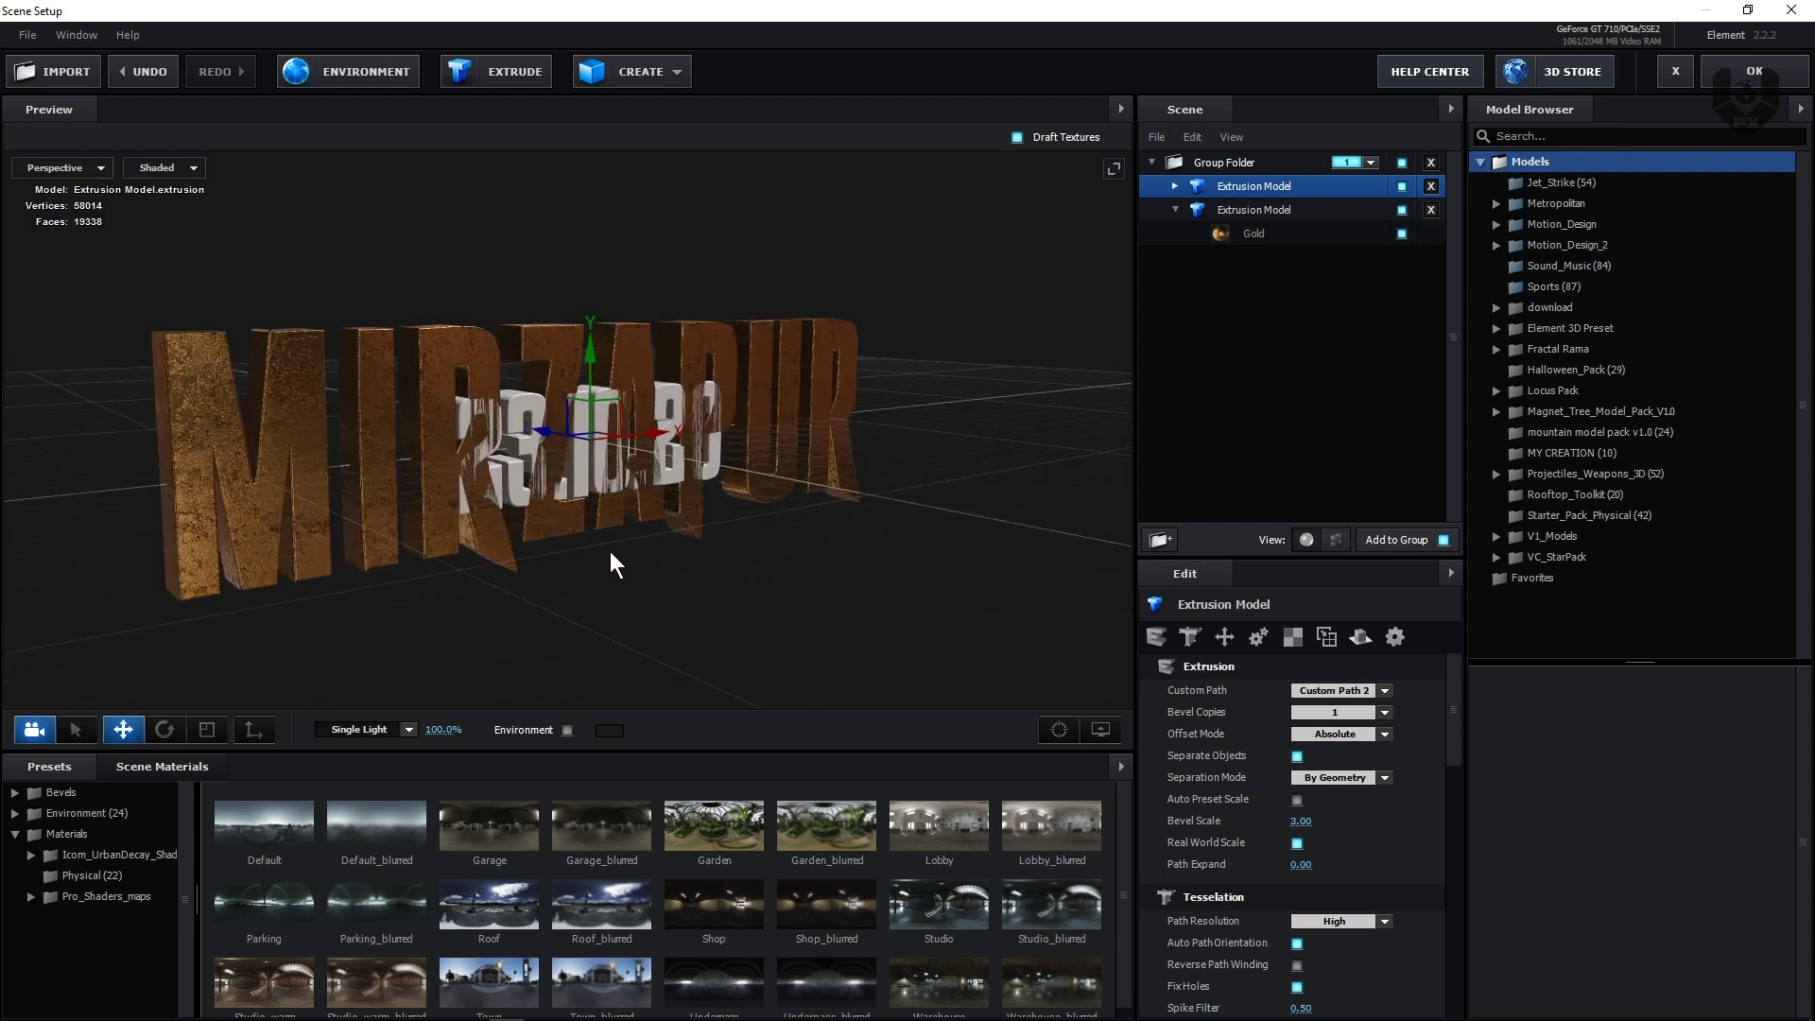
Scale the 23.10.20 model up in front of MIRZAPUR, then hide MIRZAPUR again.
key("e")
key("r")
left_click_drag(588, 434, 567, 629)
key("w")
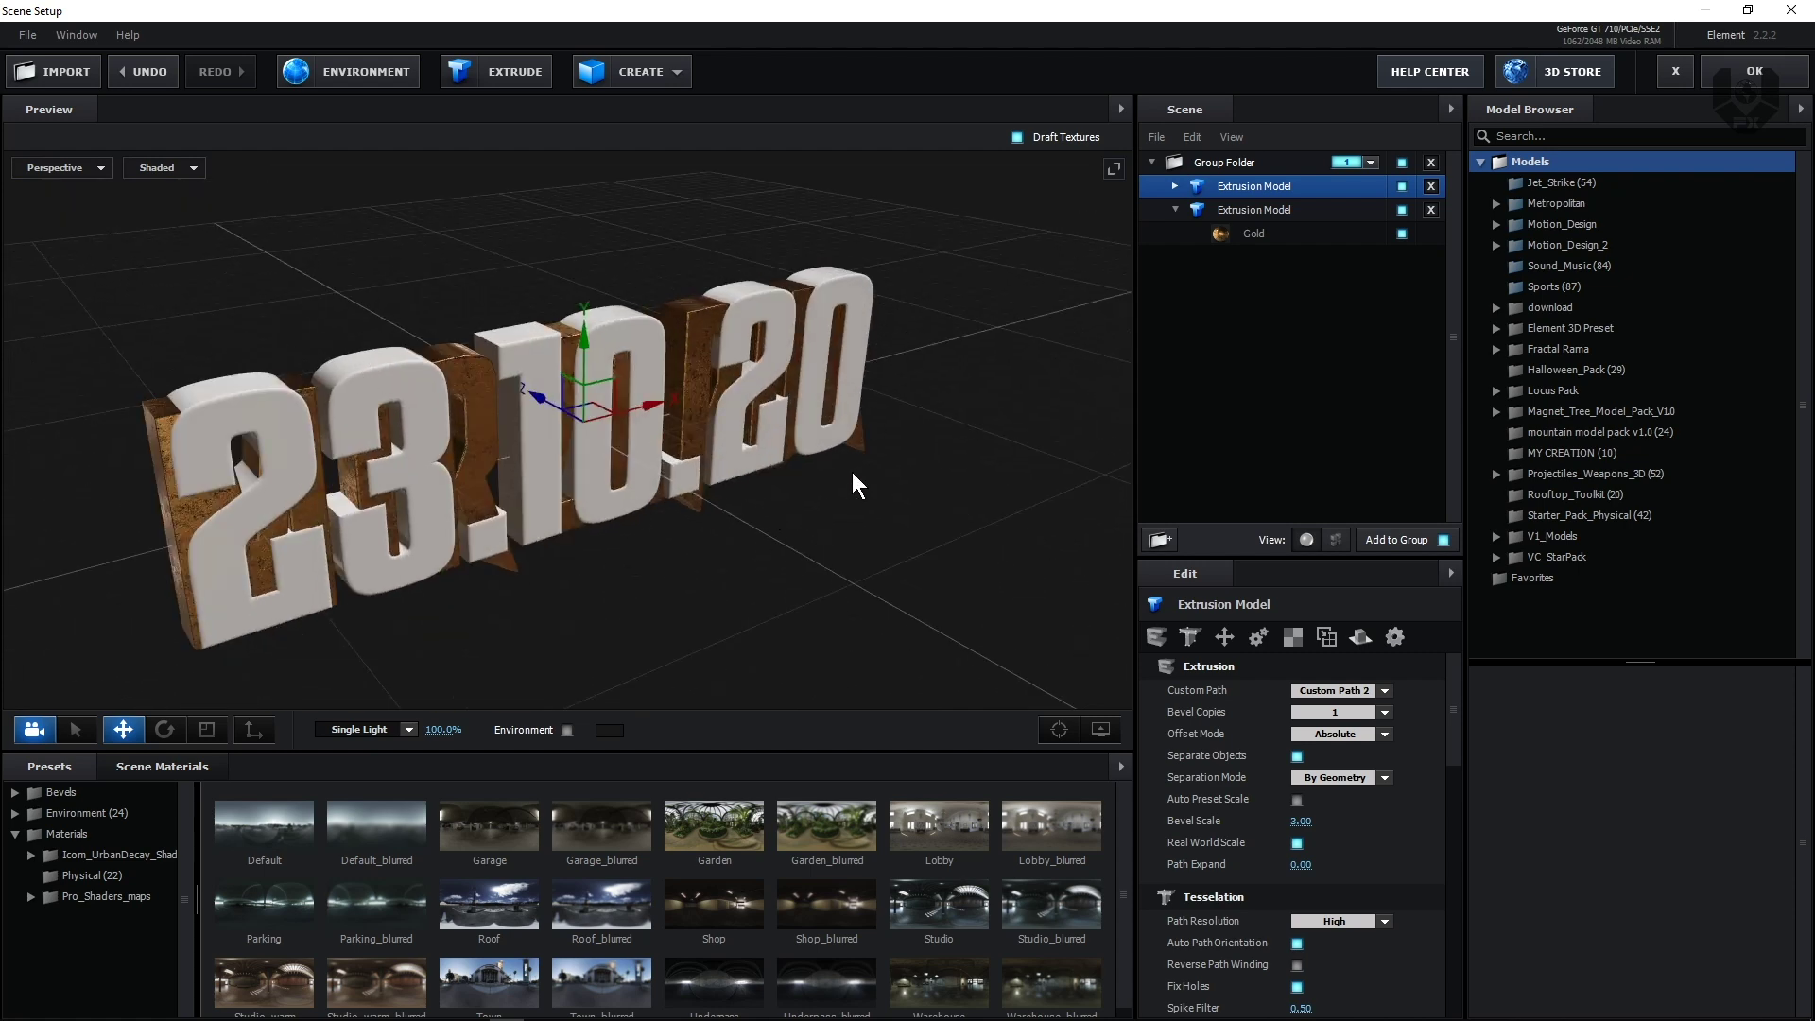
left_click(1401, 210)
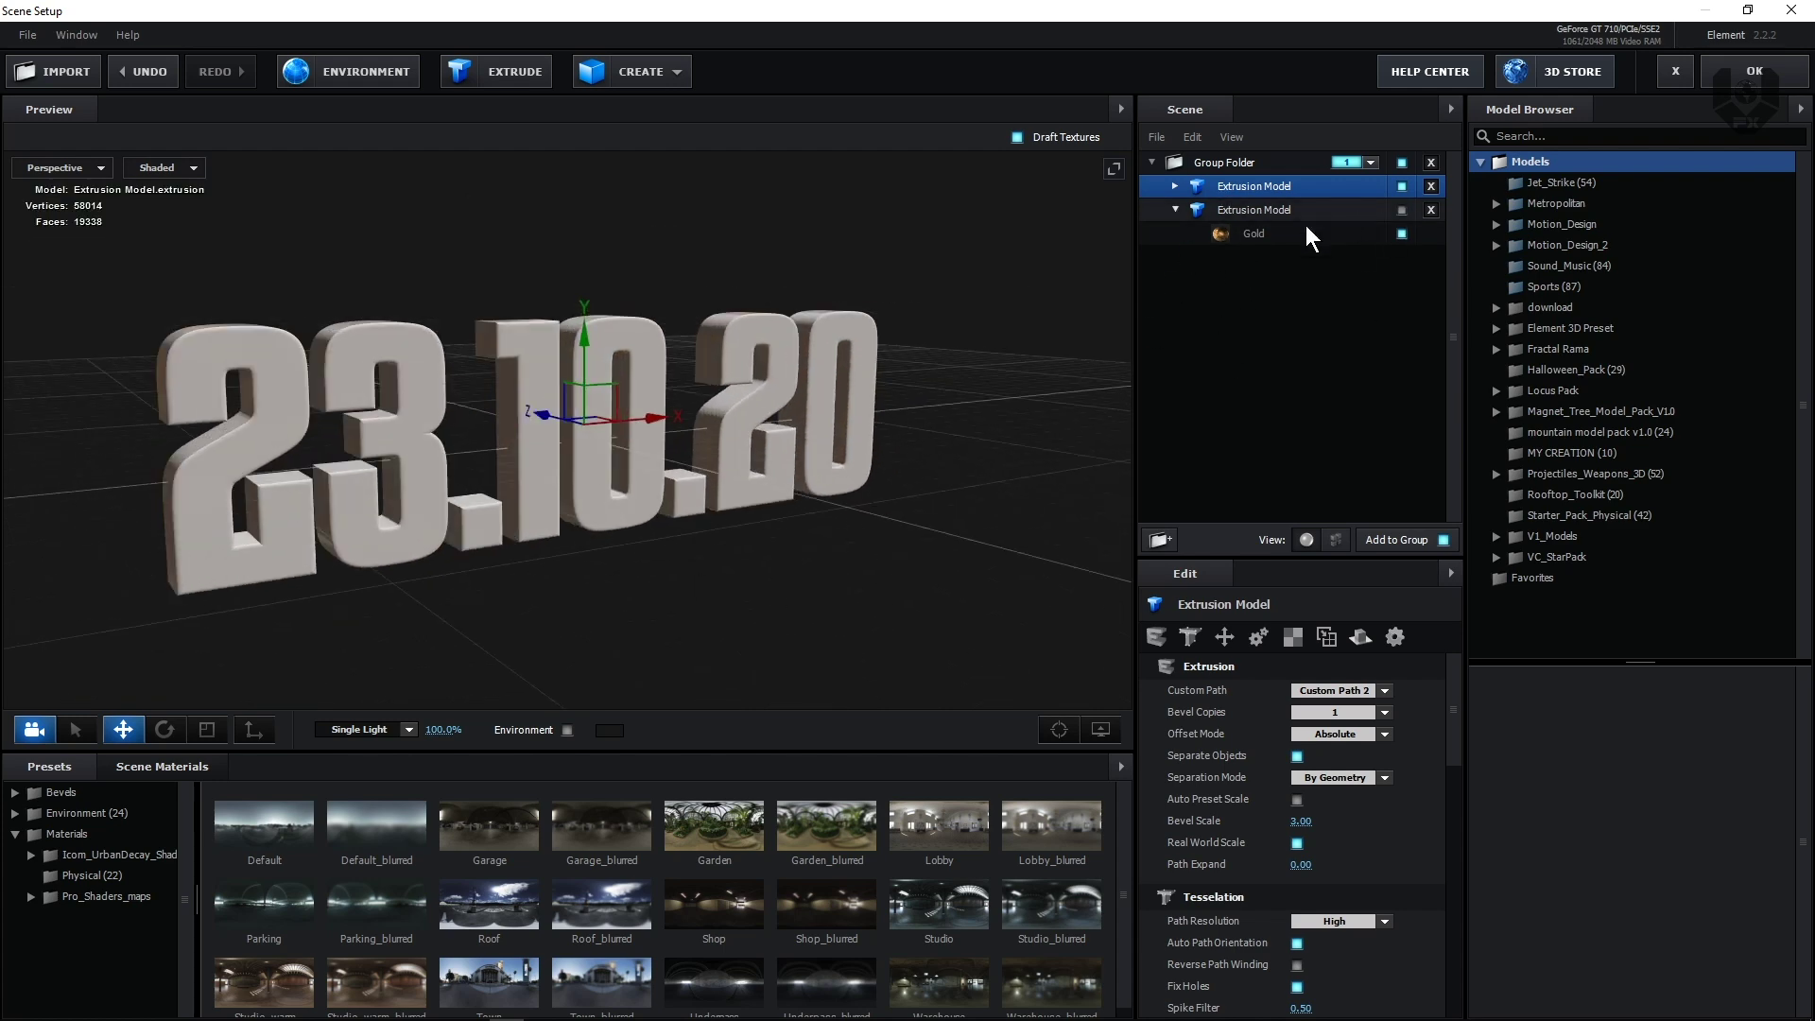
left_click(179, 766)
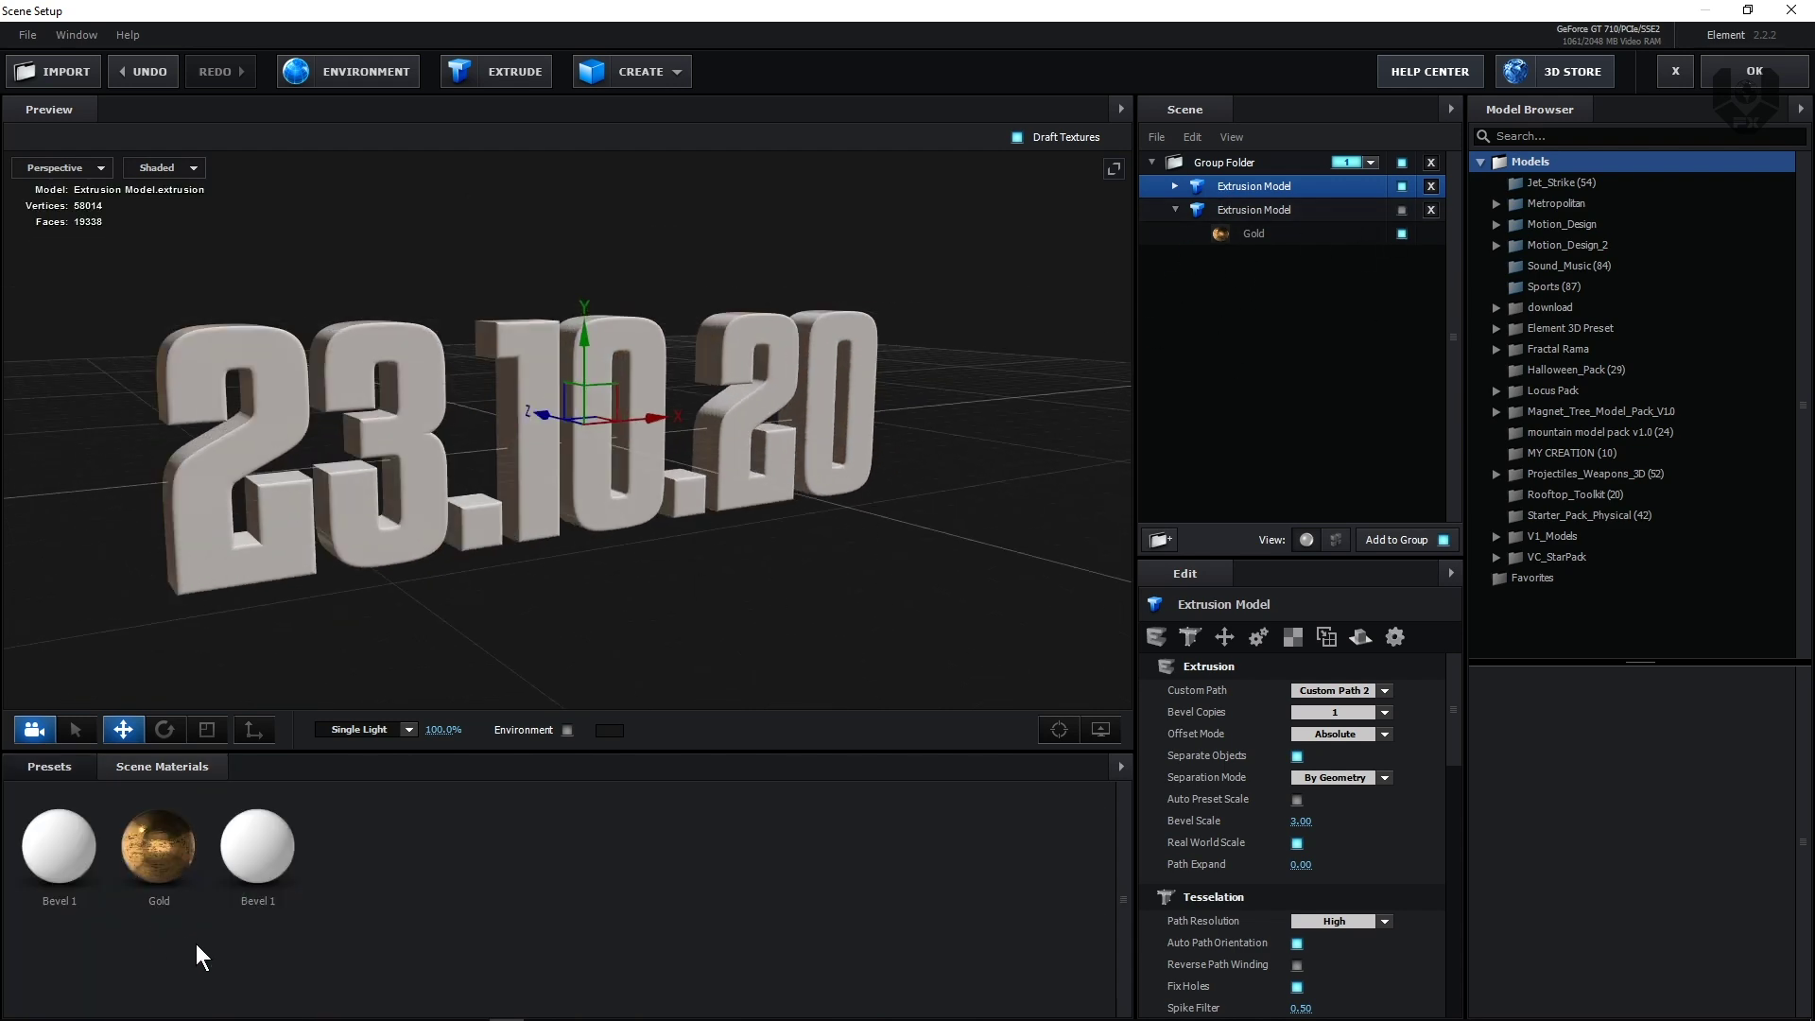
Apply the Gold material to the 23.10.20 extrusion and set its UV Repeat to 5.
left_click(159, 845)
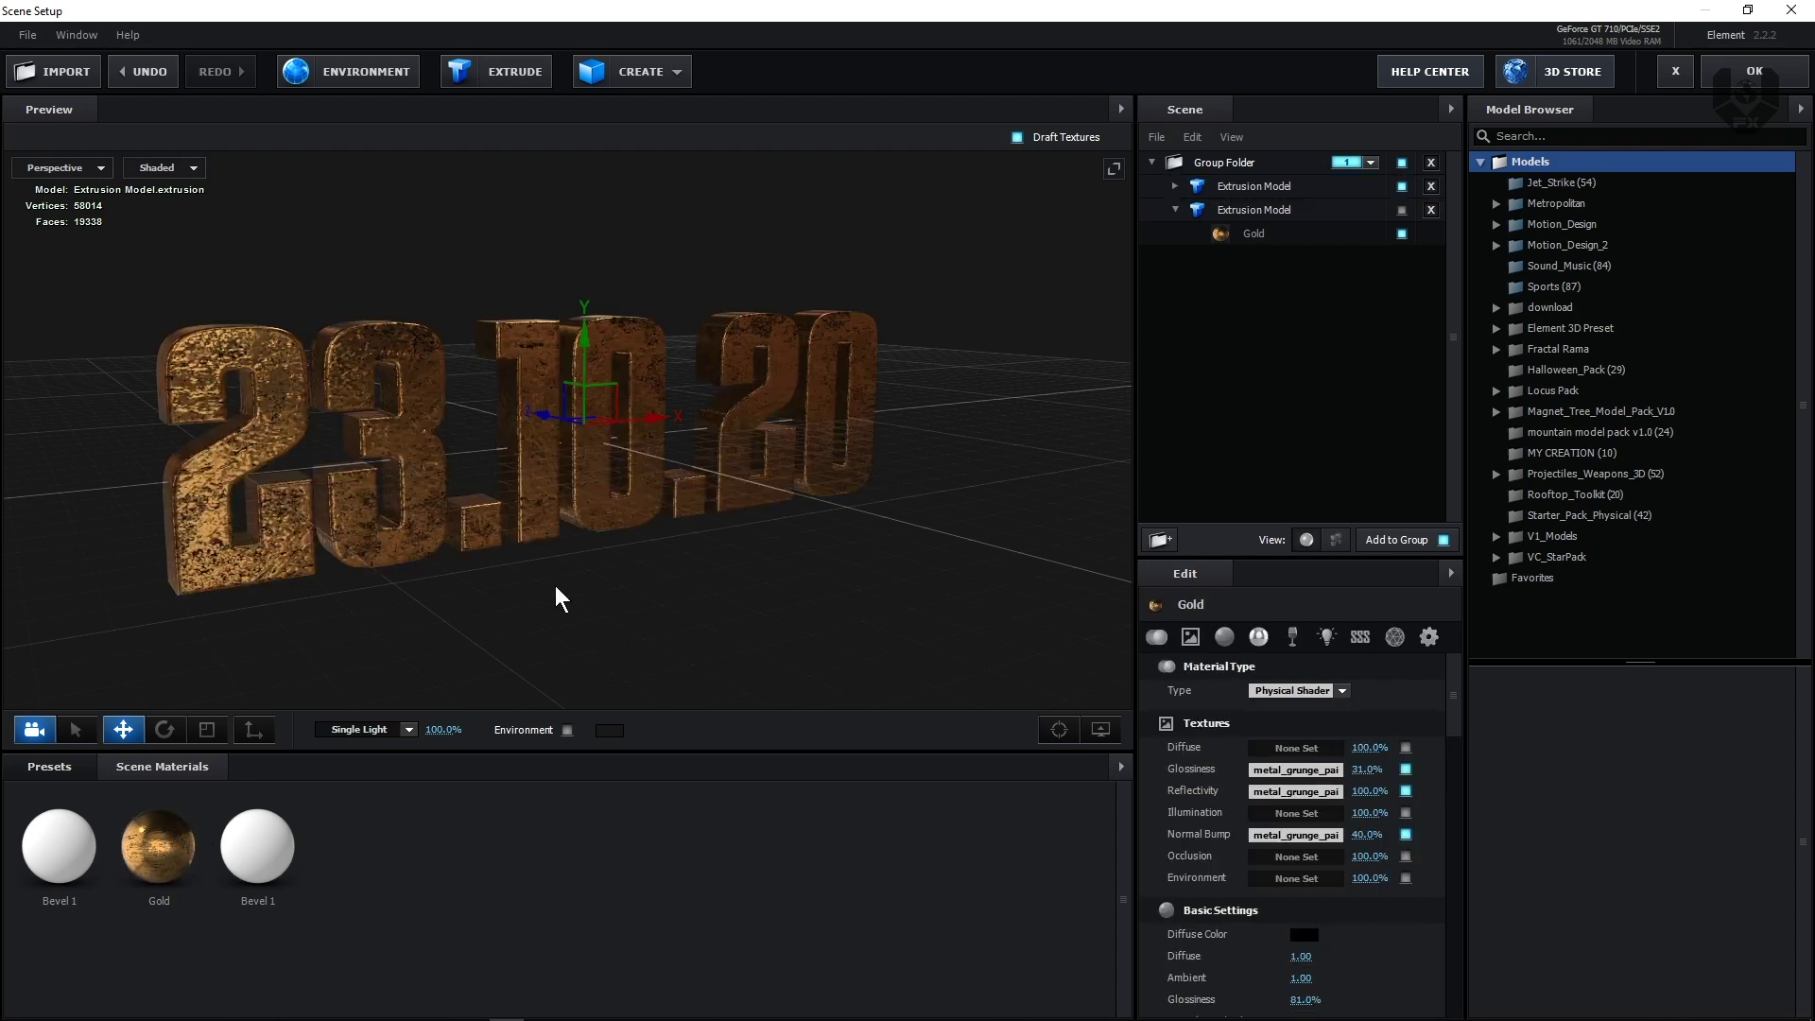
left_click_drag(487, 572, 547, 576)
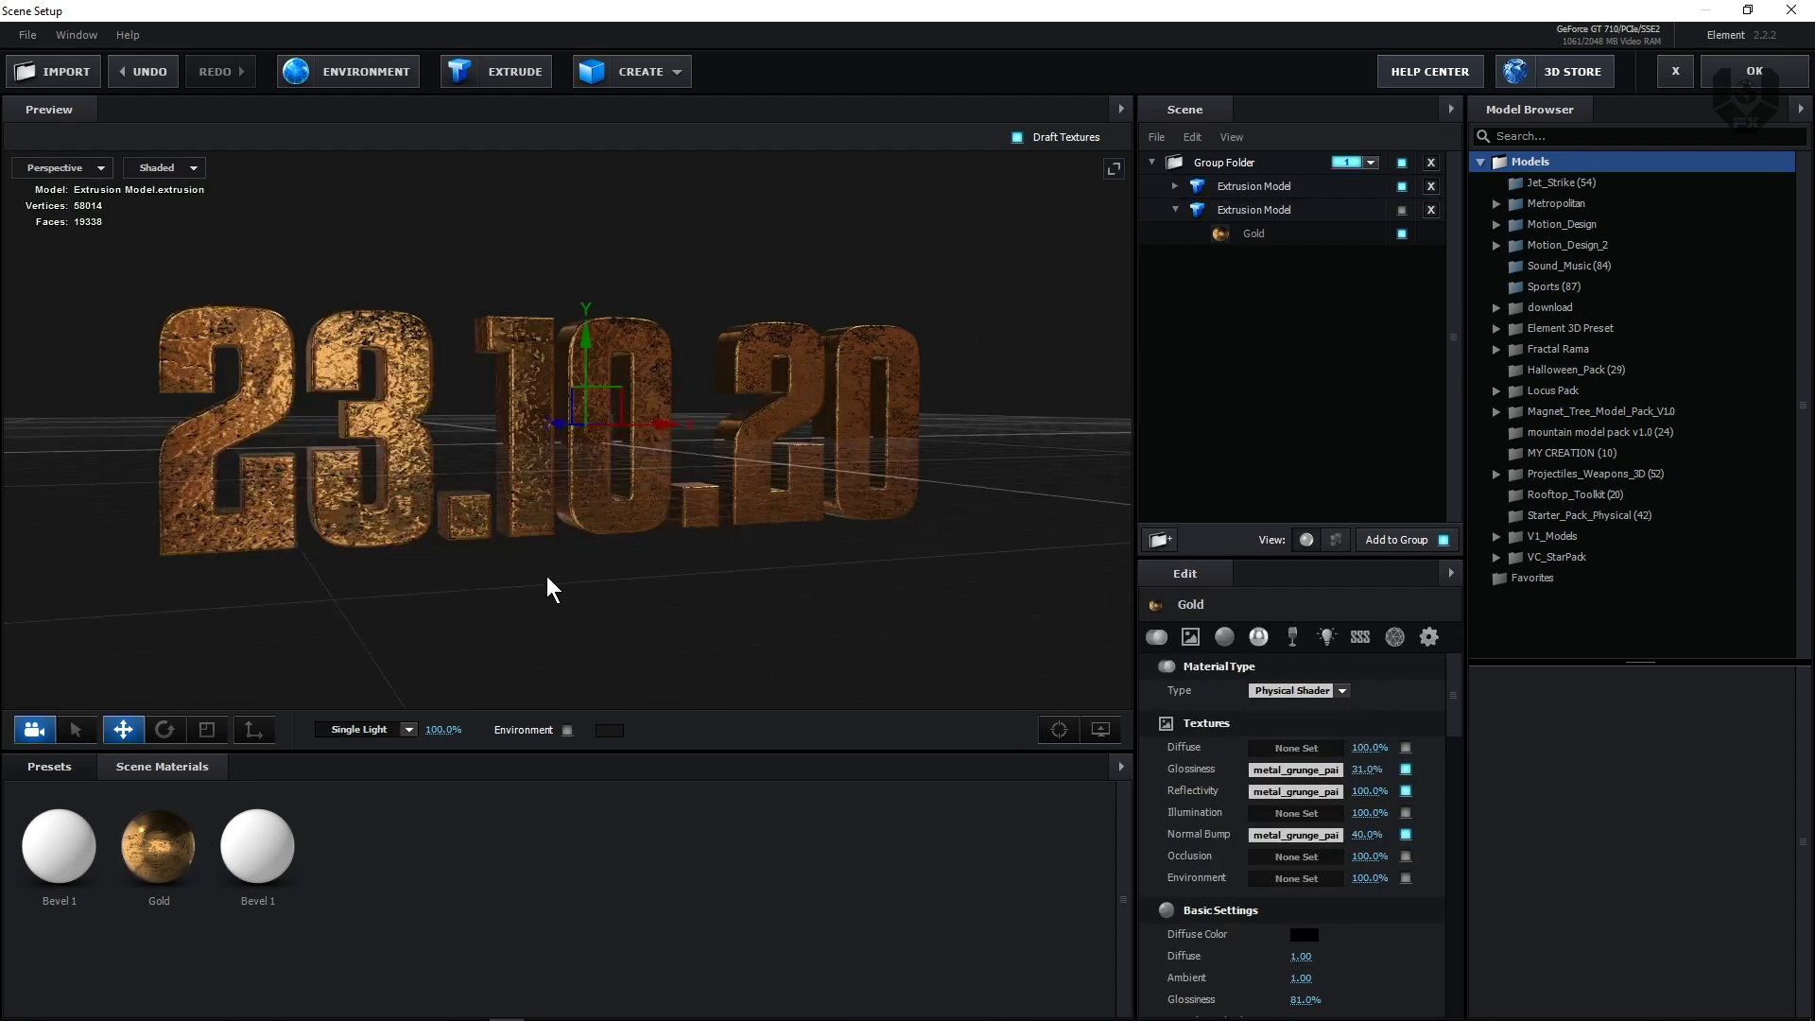
left_click(1229, 186)
left_click(1291, 637)
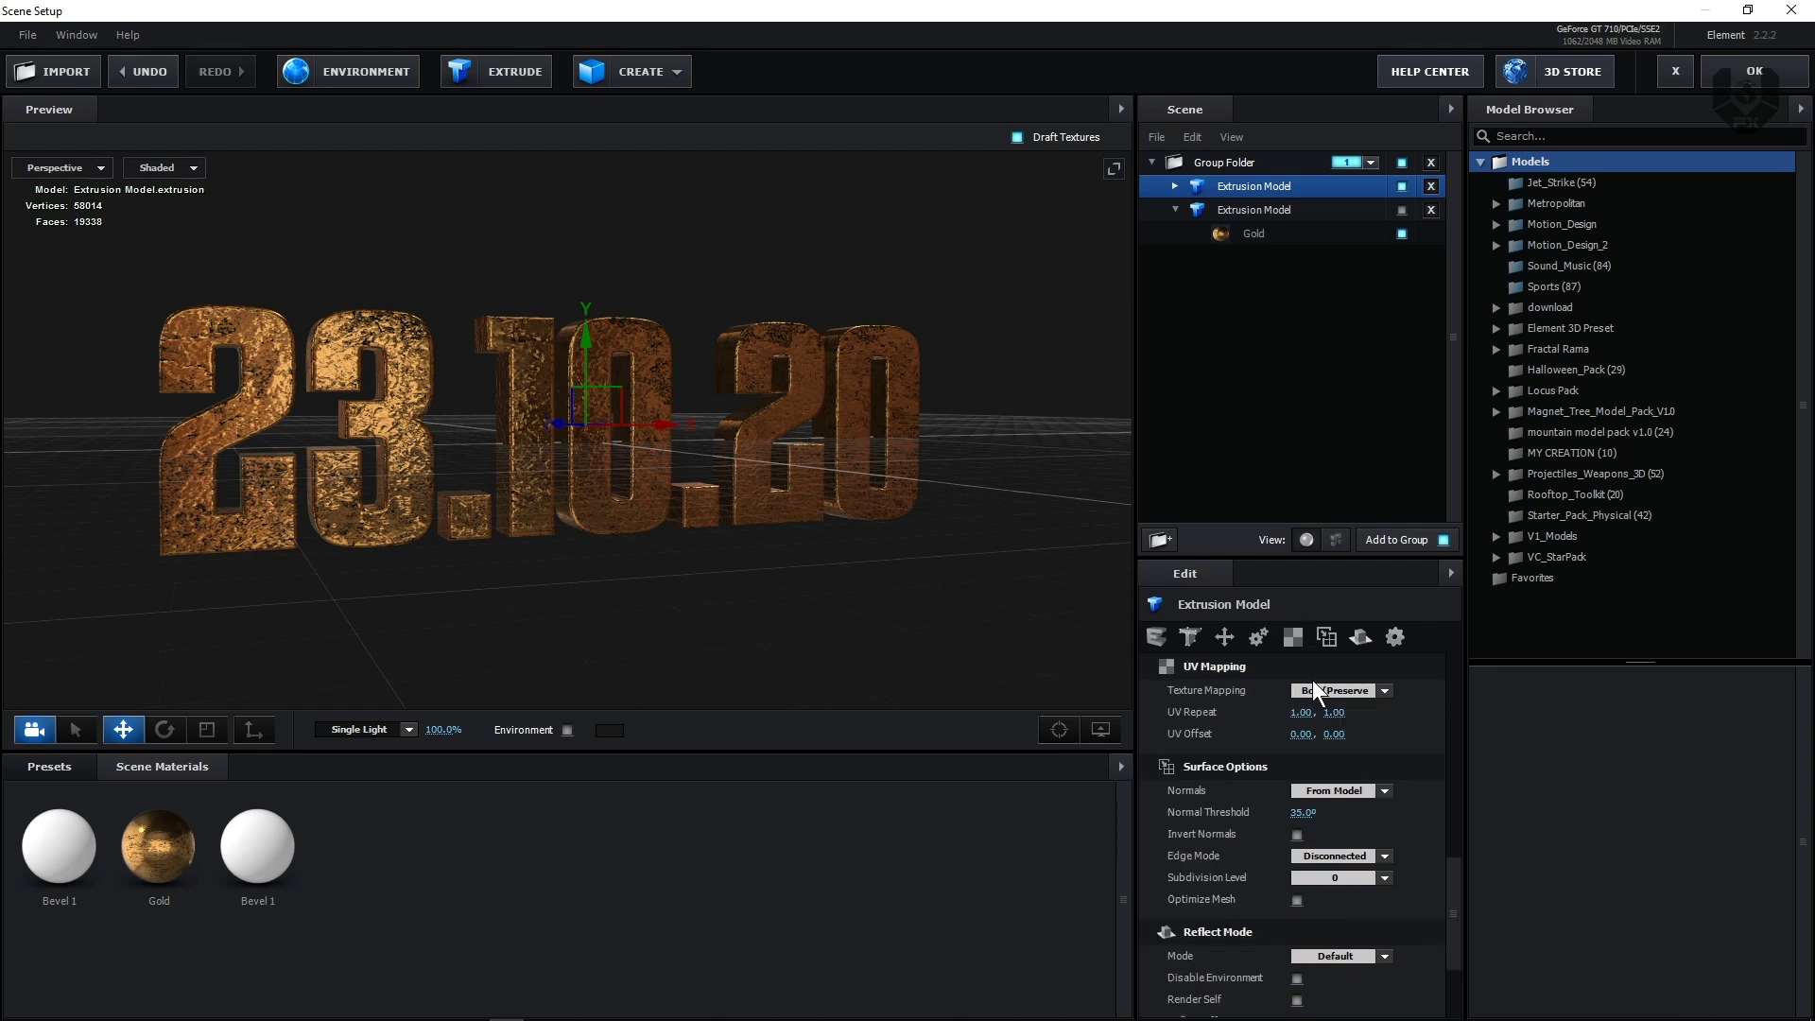
left_click(1306, 714)
type("5")
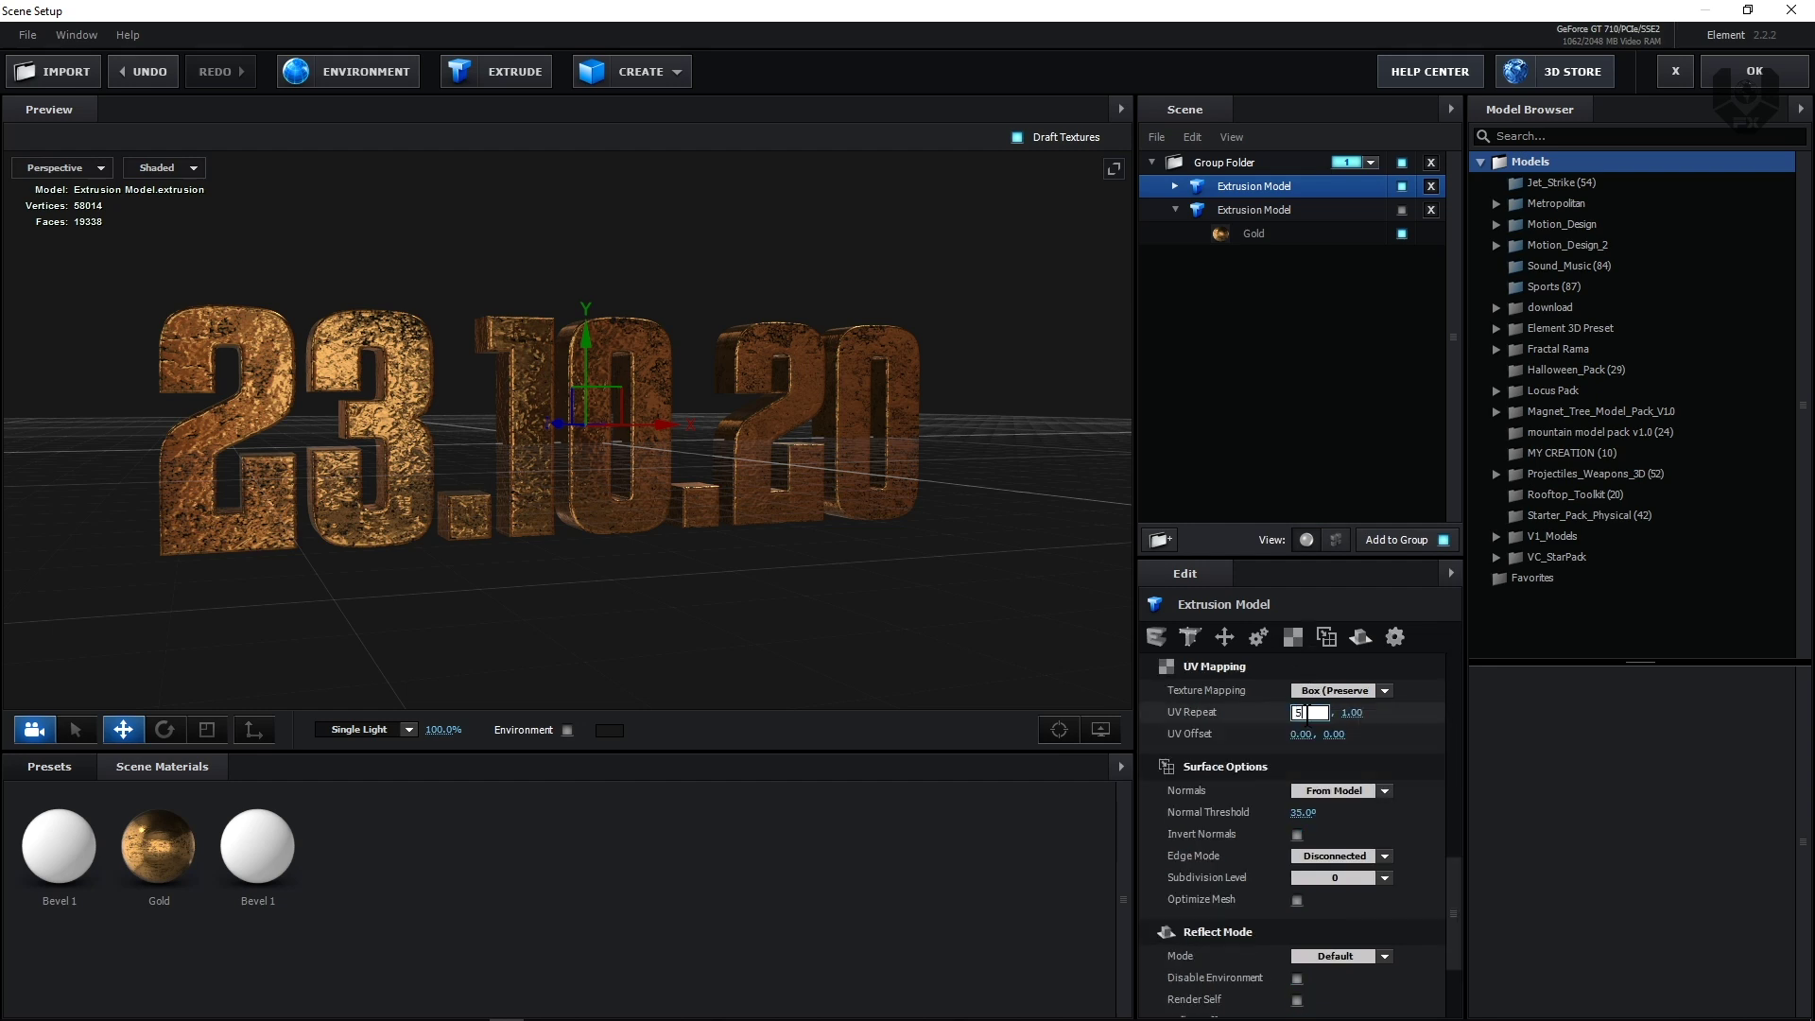
key("Return")
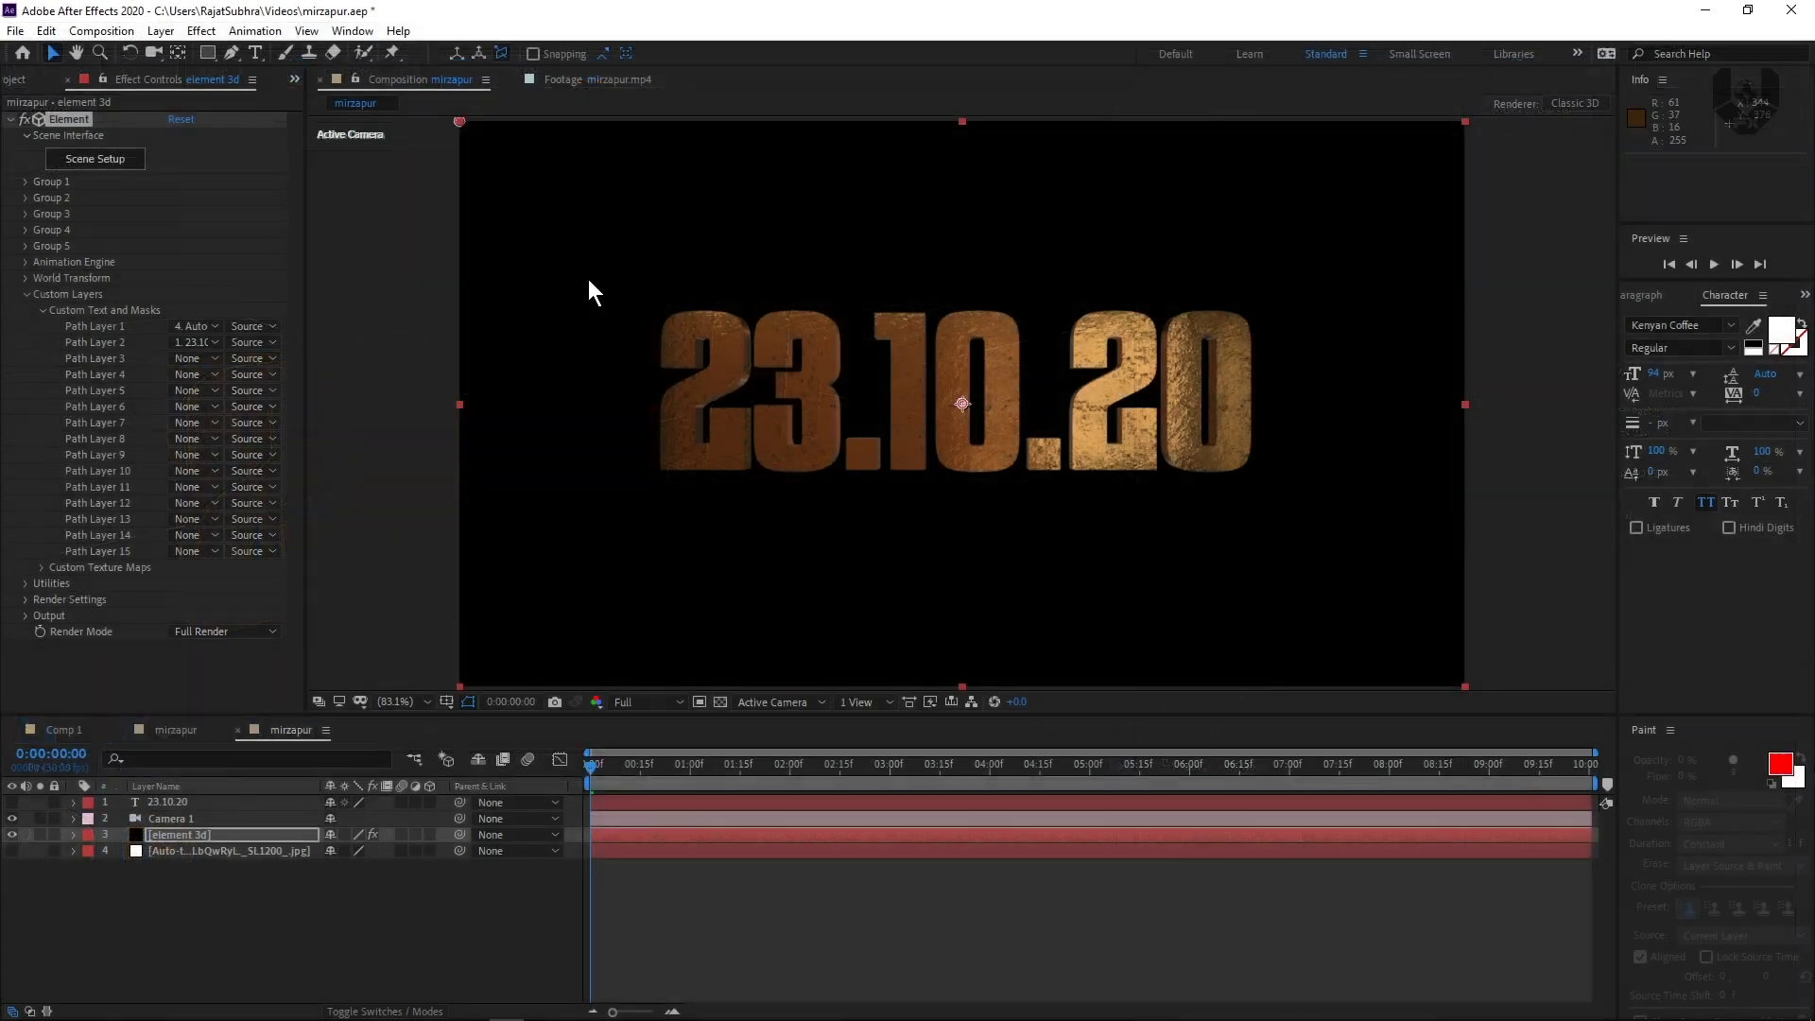
Duplicate element 3d, rename the copy element 3d_text, and open the original's Scene Setup.
left_click(182, 836)
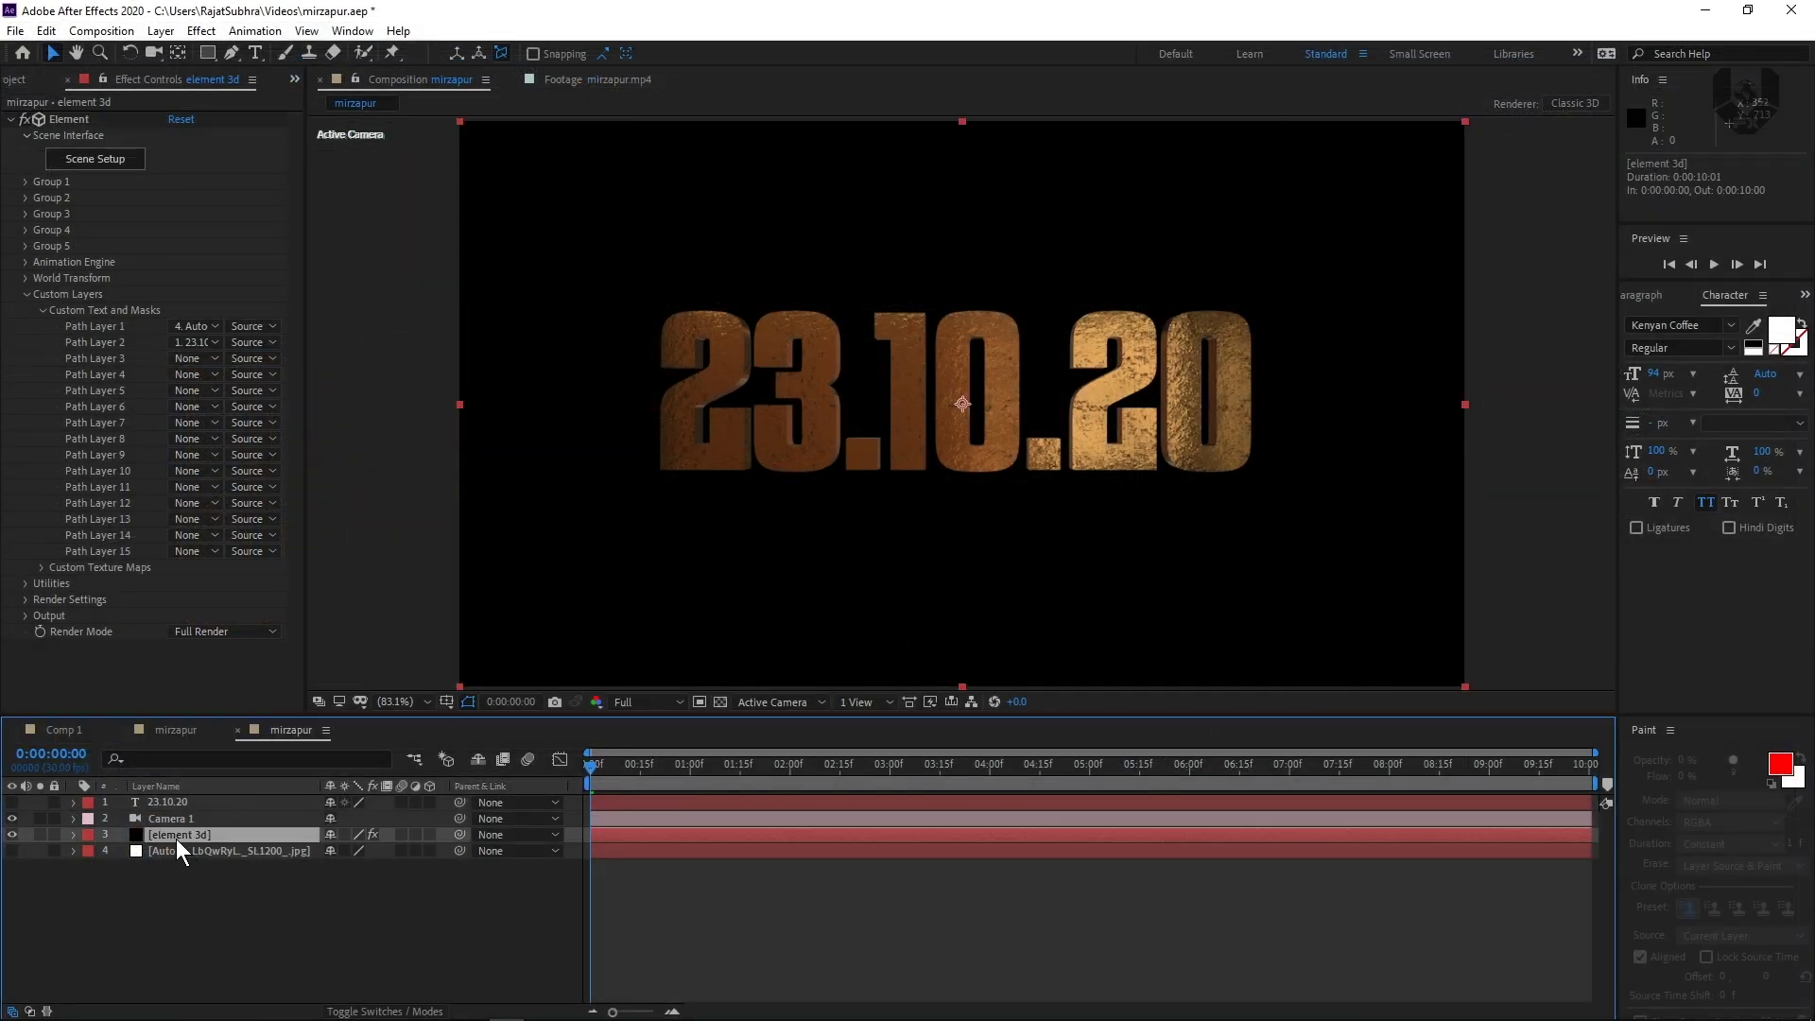
key("ctrl+d")
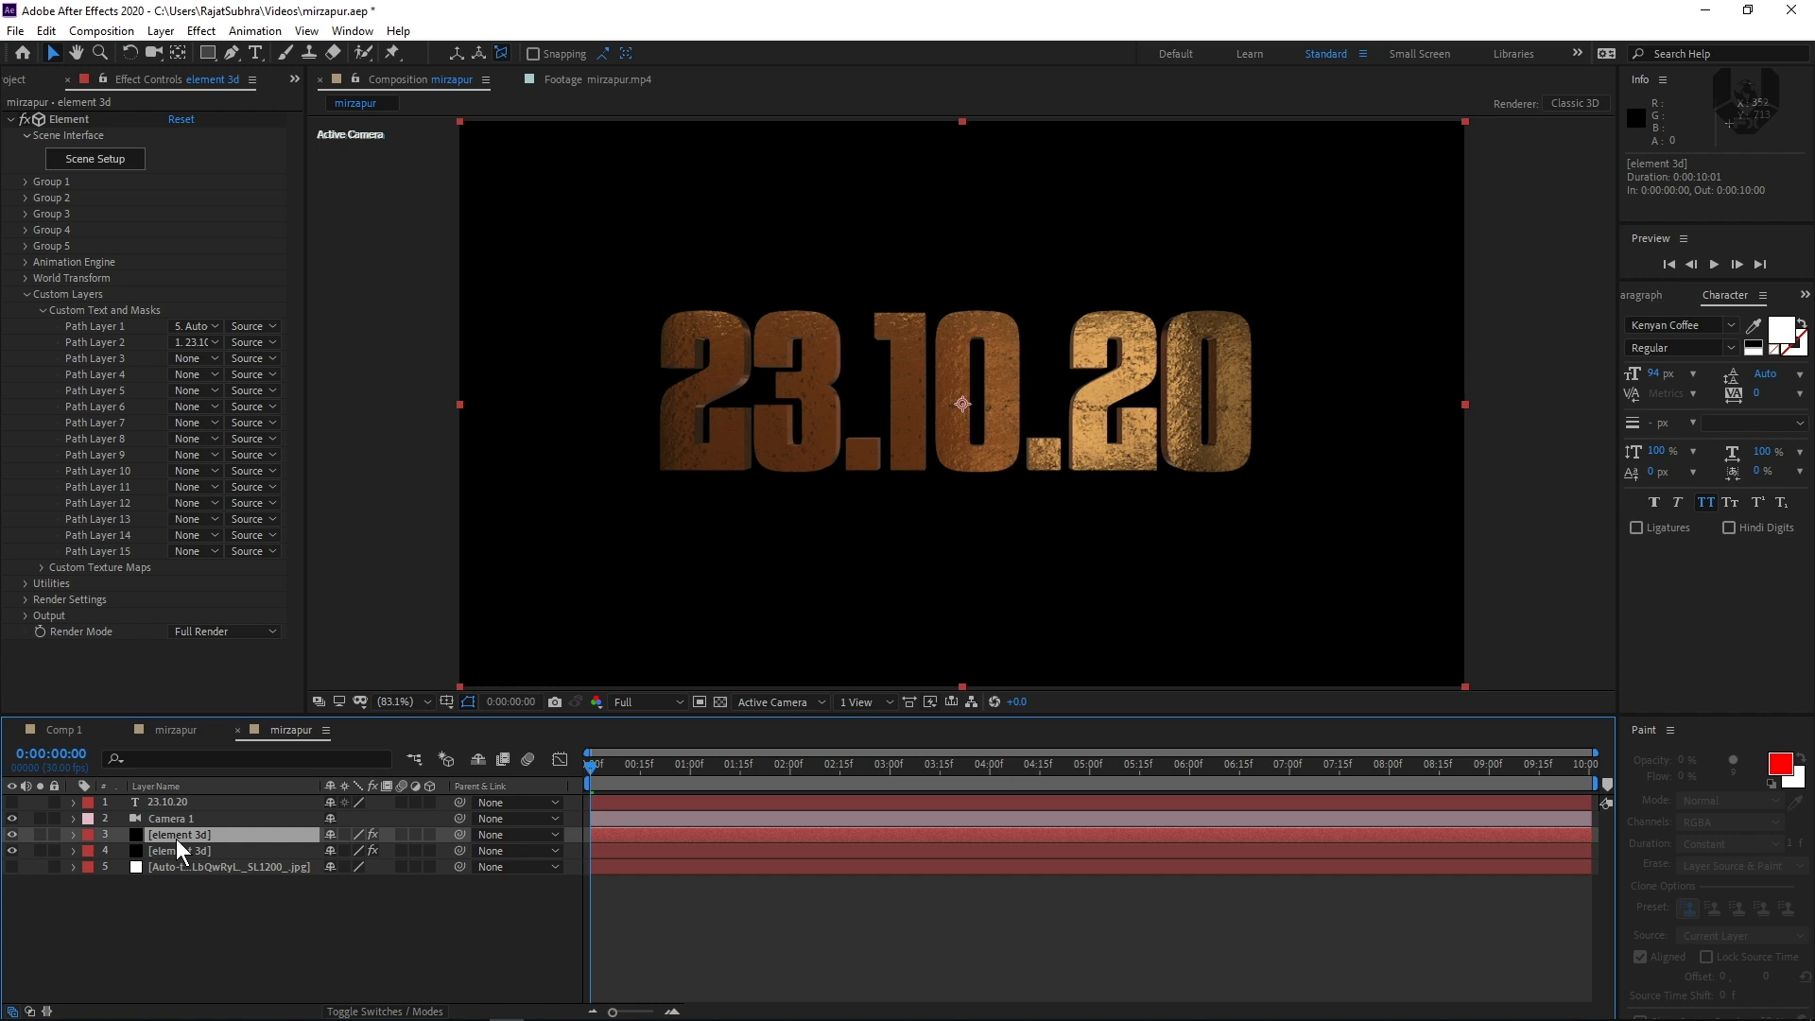
right_click(175, 838)
left_click(224, 813)
key("End")
type("_text")
key("Return")
left_click(214, 857)
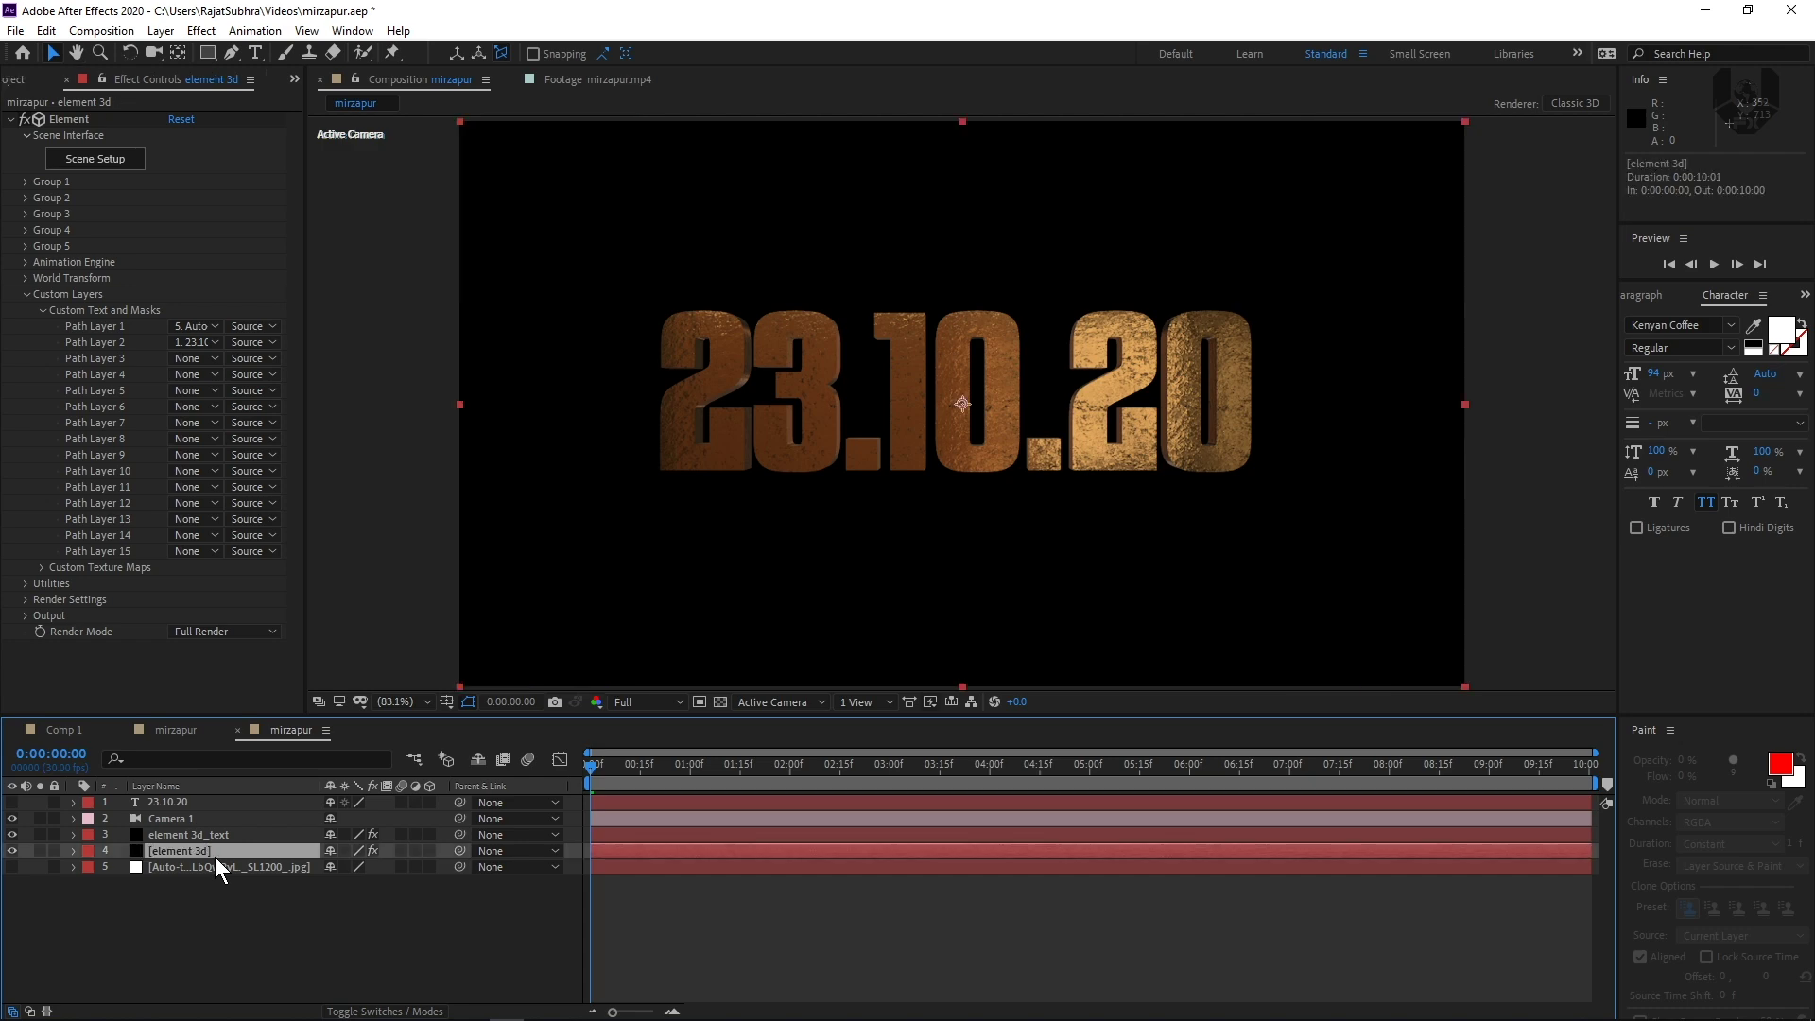
left_click(123, 165)
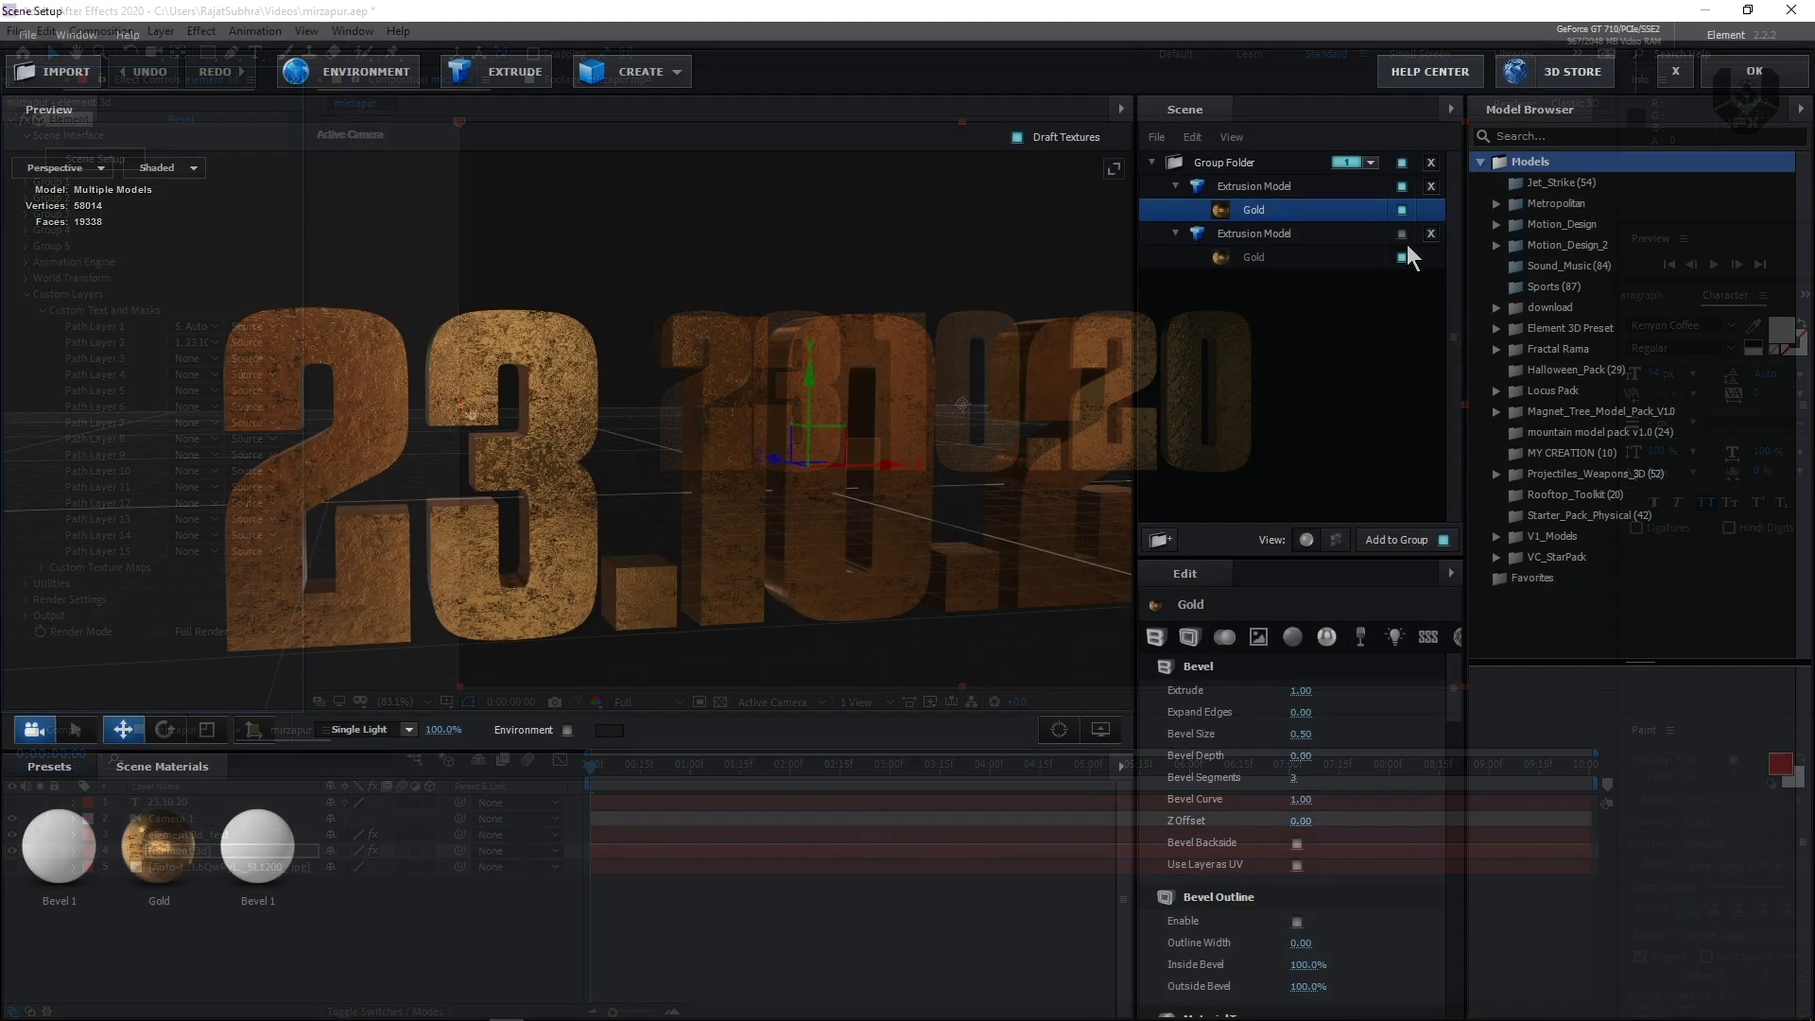
Delete the first Extrusion Model, make the remaining MIRZAPUR model visible, and confirm with OK.
left_click(1430, 187)
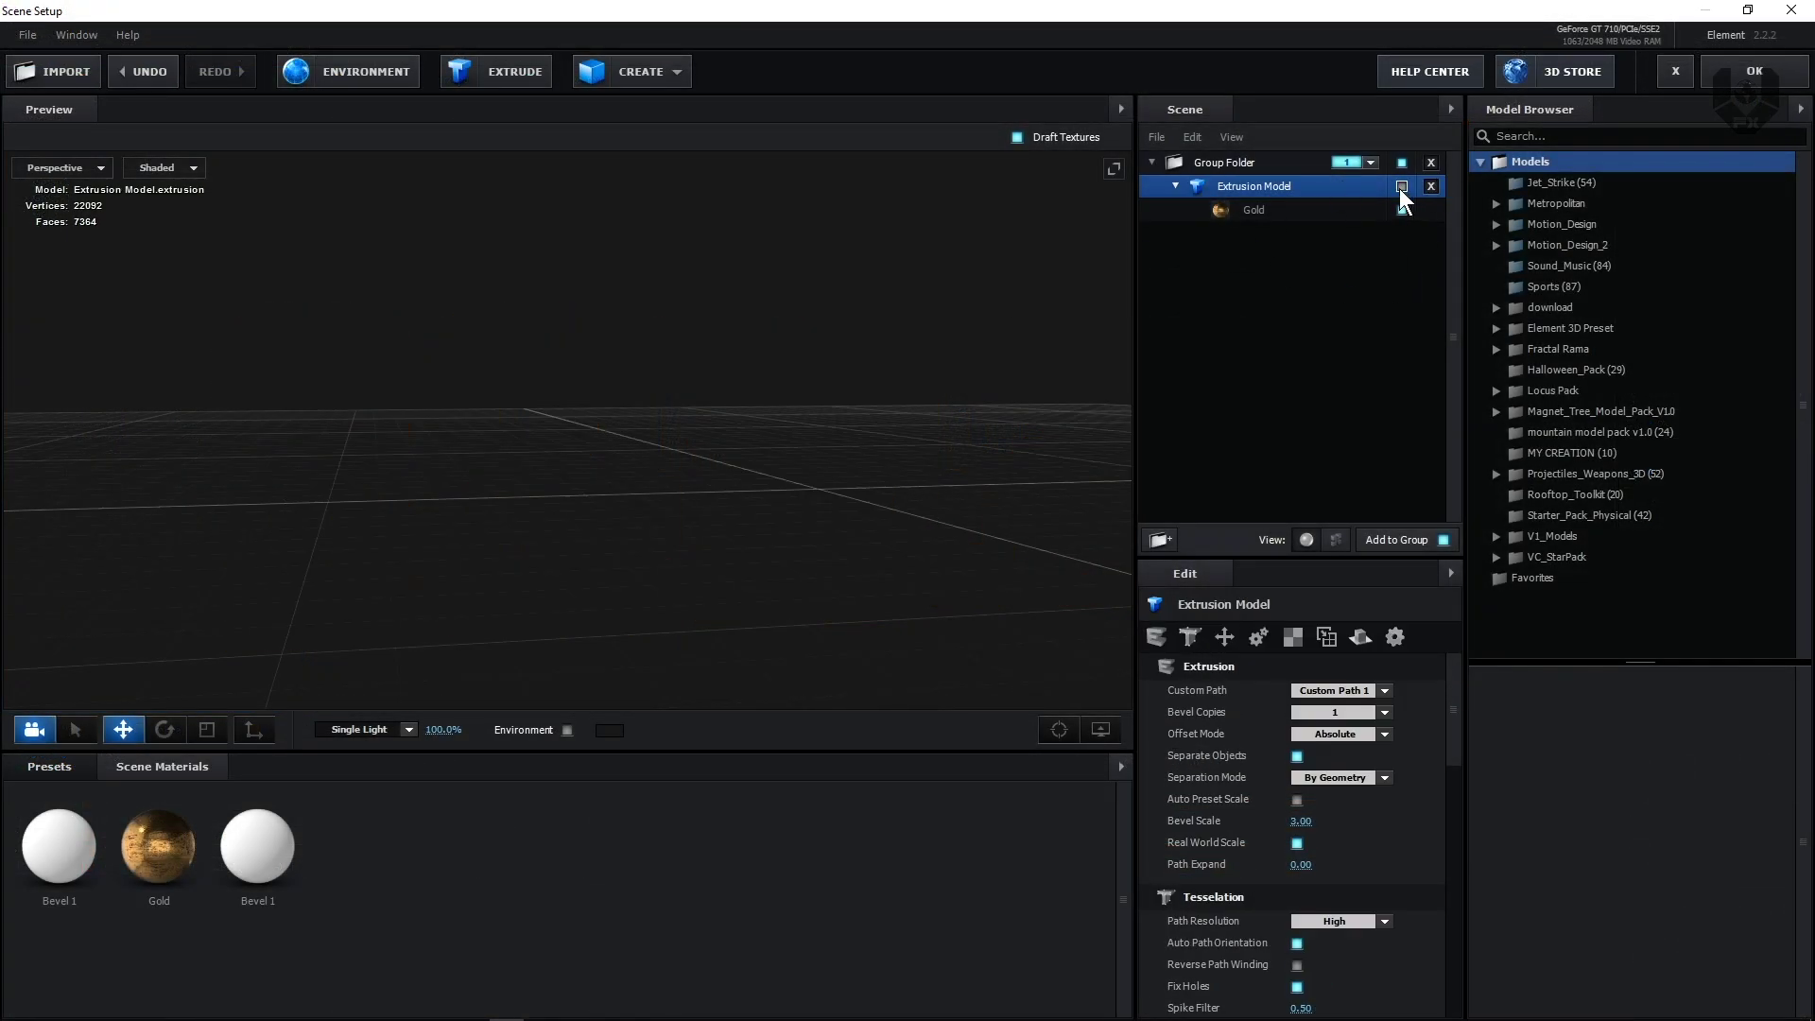
left_click(1402, 186)
left_click(1754, 71)
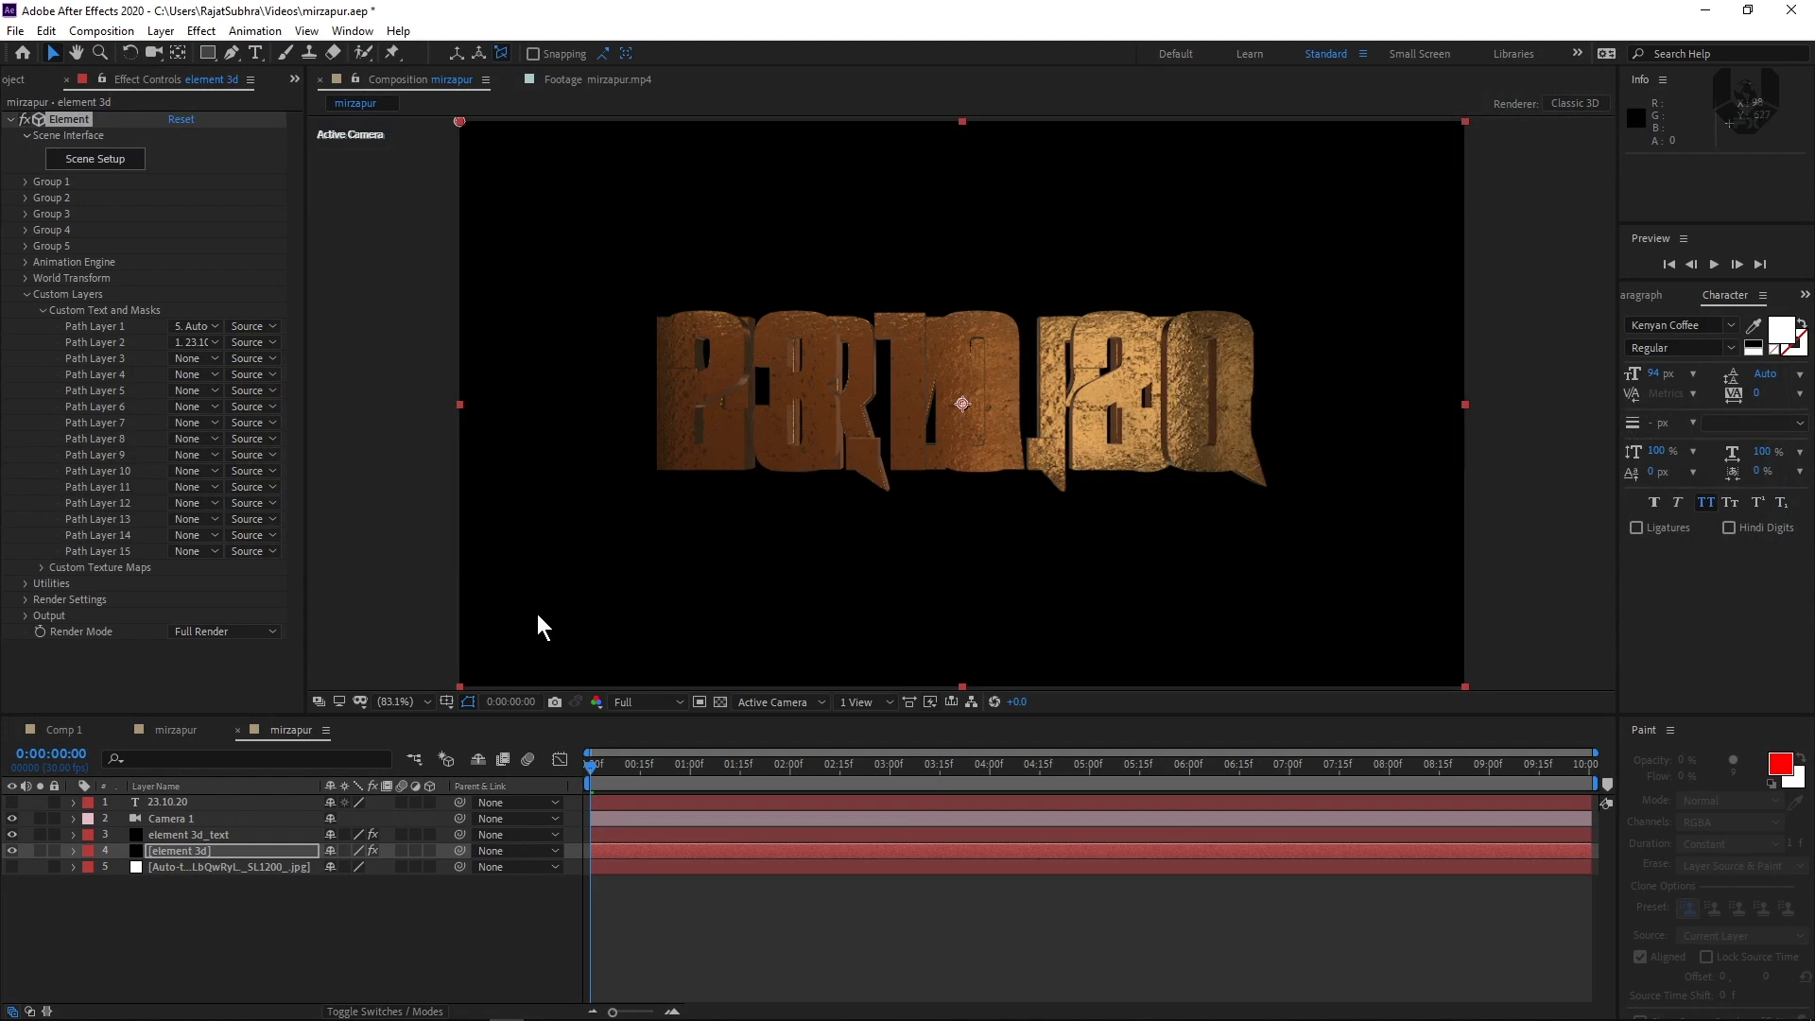
Hide element 3d_text and expand the MIRZAPUR layer's Group 1 Particle Replicator settings.
left_click(13, 833)
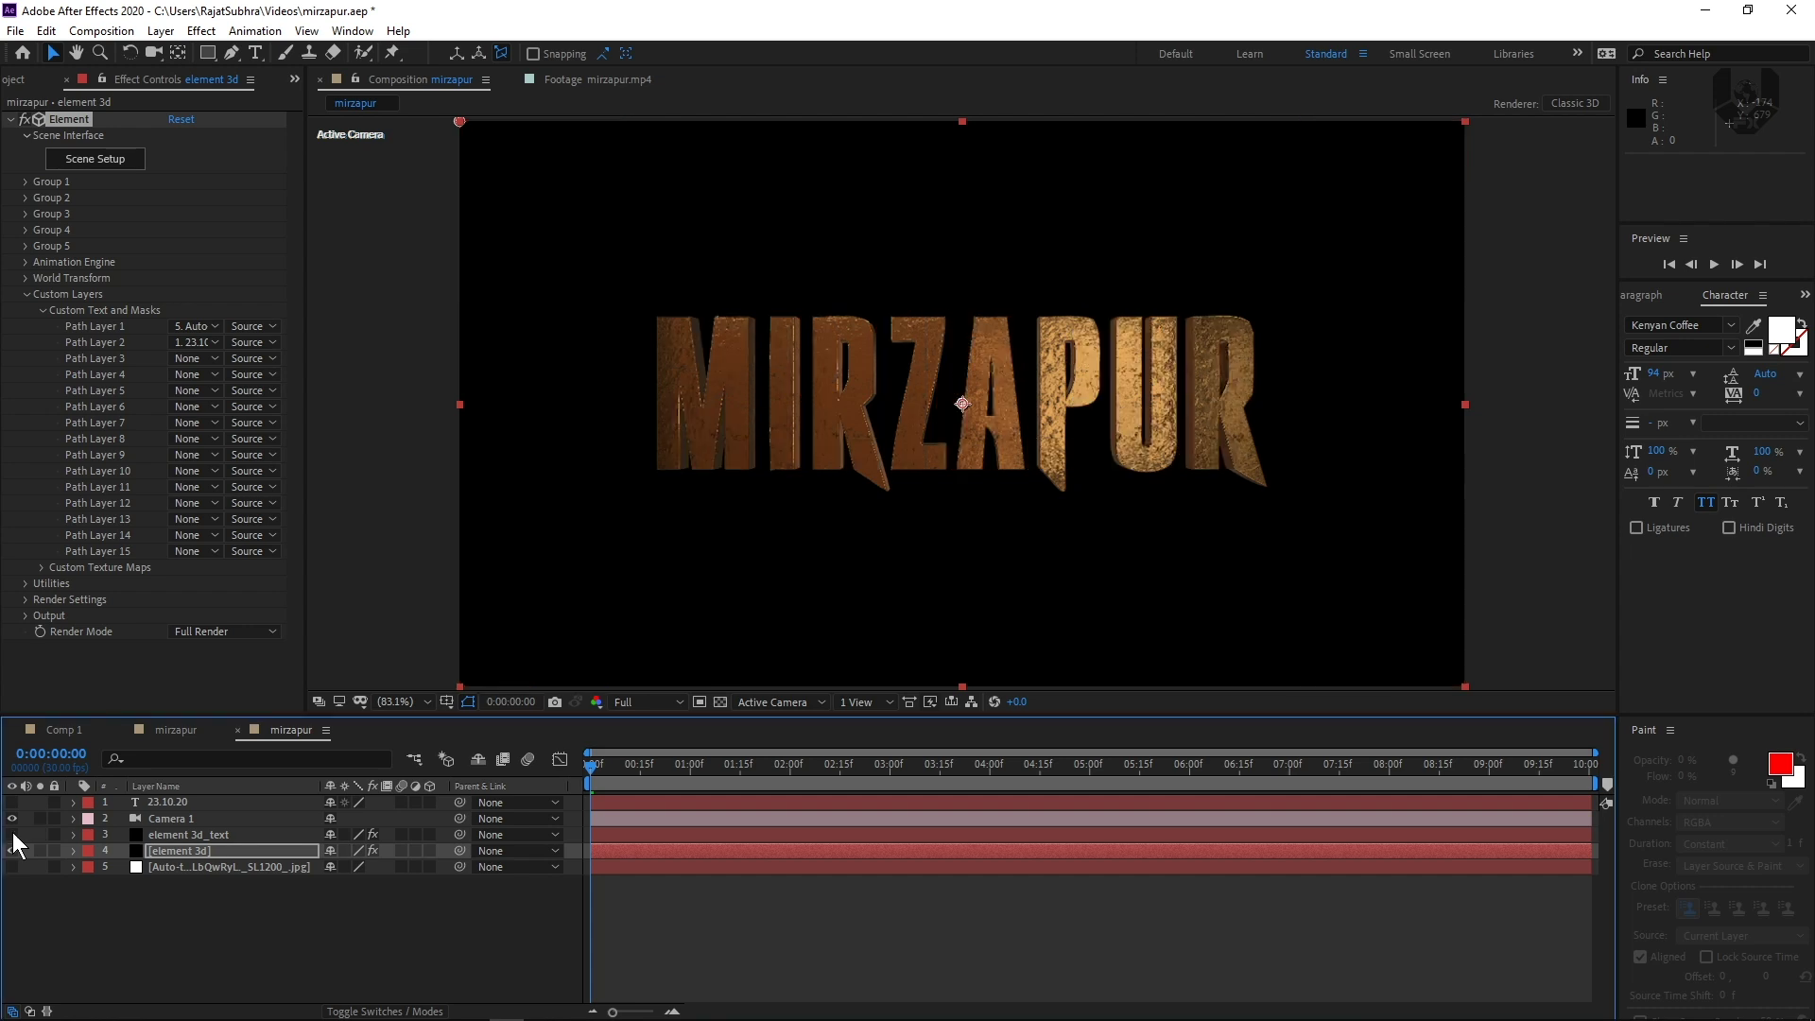
left_click(206, 849)
left_click(24, 182)
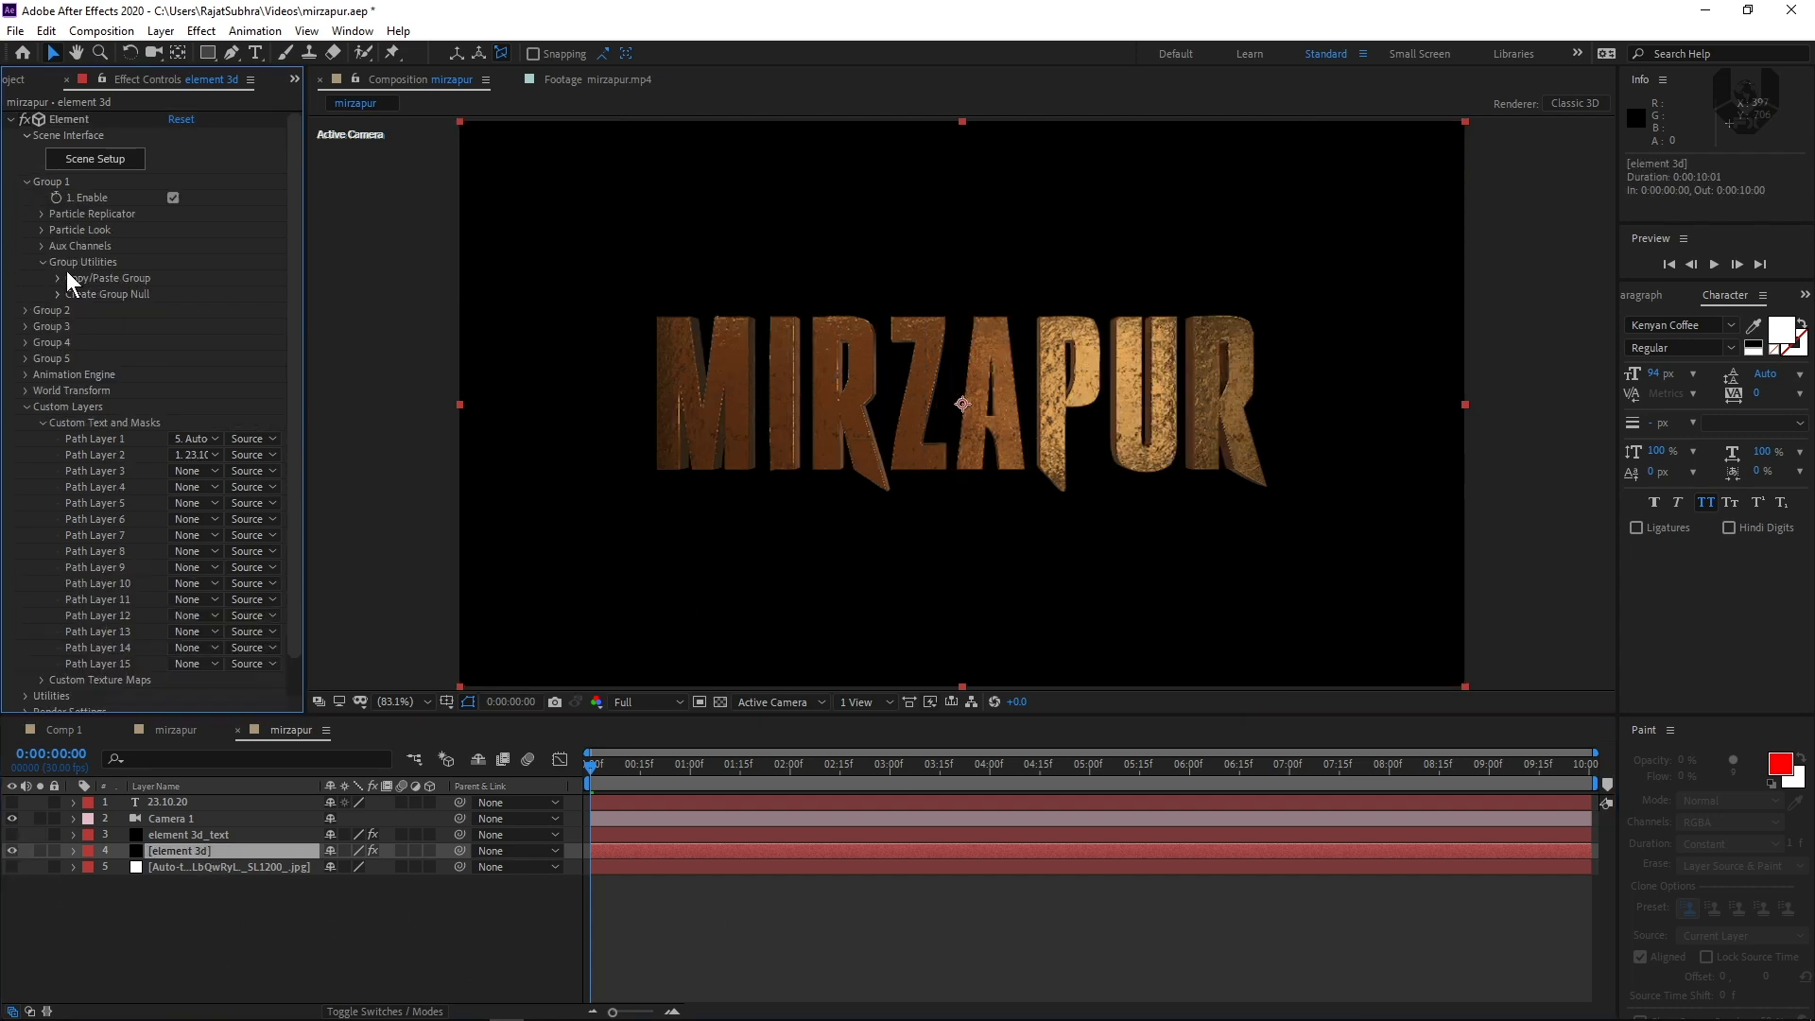
left_click(38, 213)
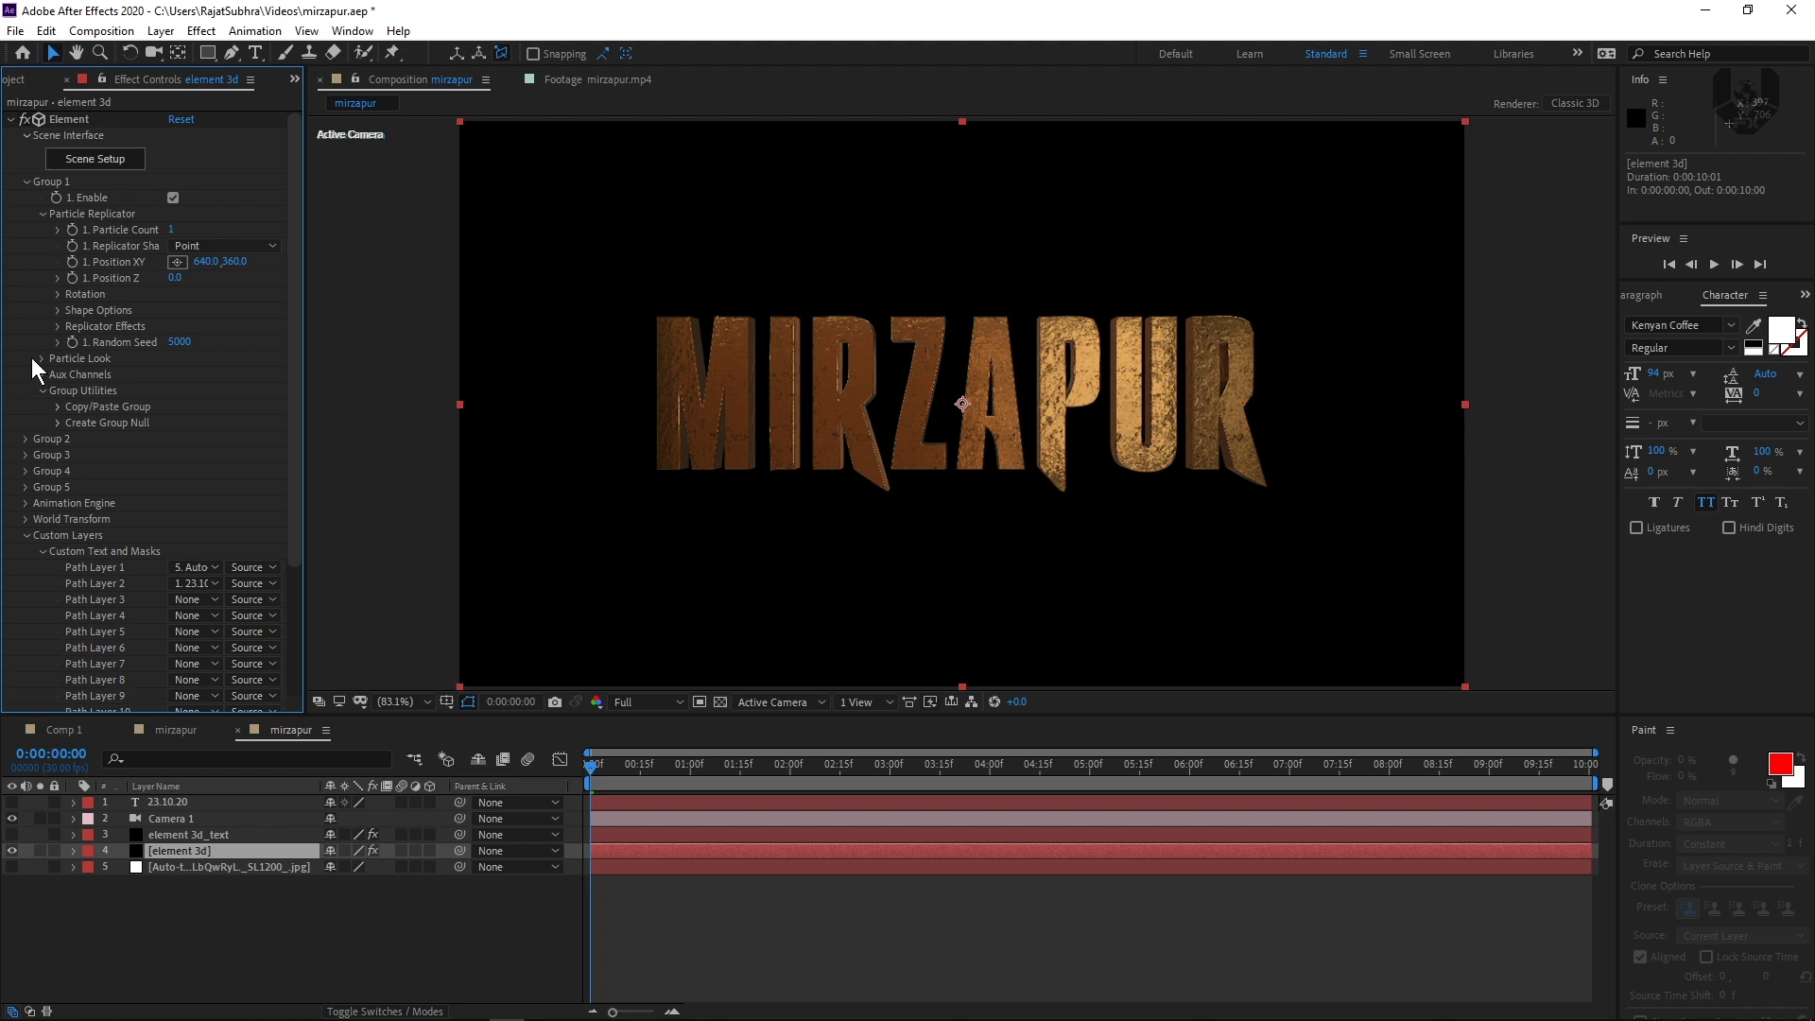
mouse_move(197, 326)
left_mouse_down()
mouse_move(236, 323)
mouse_move(170, 328)
left_mouse_up()
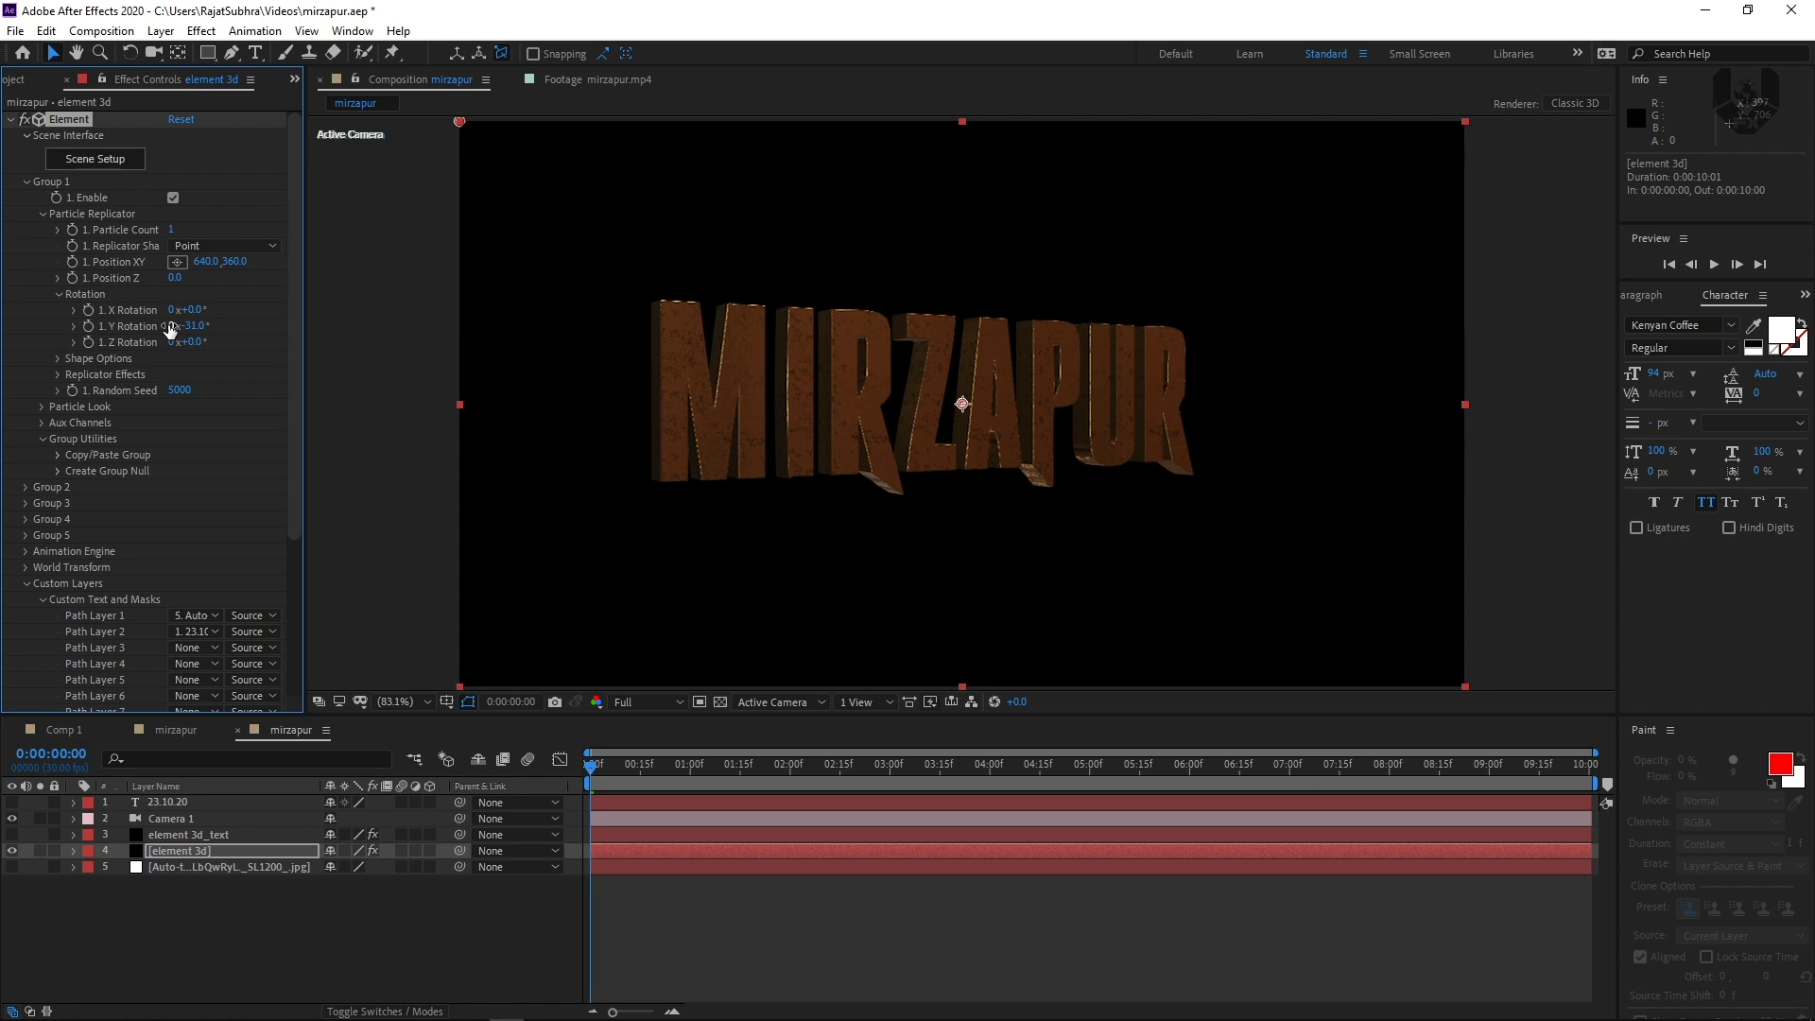
key("ctrl+z")
Check Enable Multi-Object under Particle Look and test letter Y Rotation at -14.0°.
left_click(39, 407)
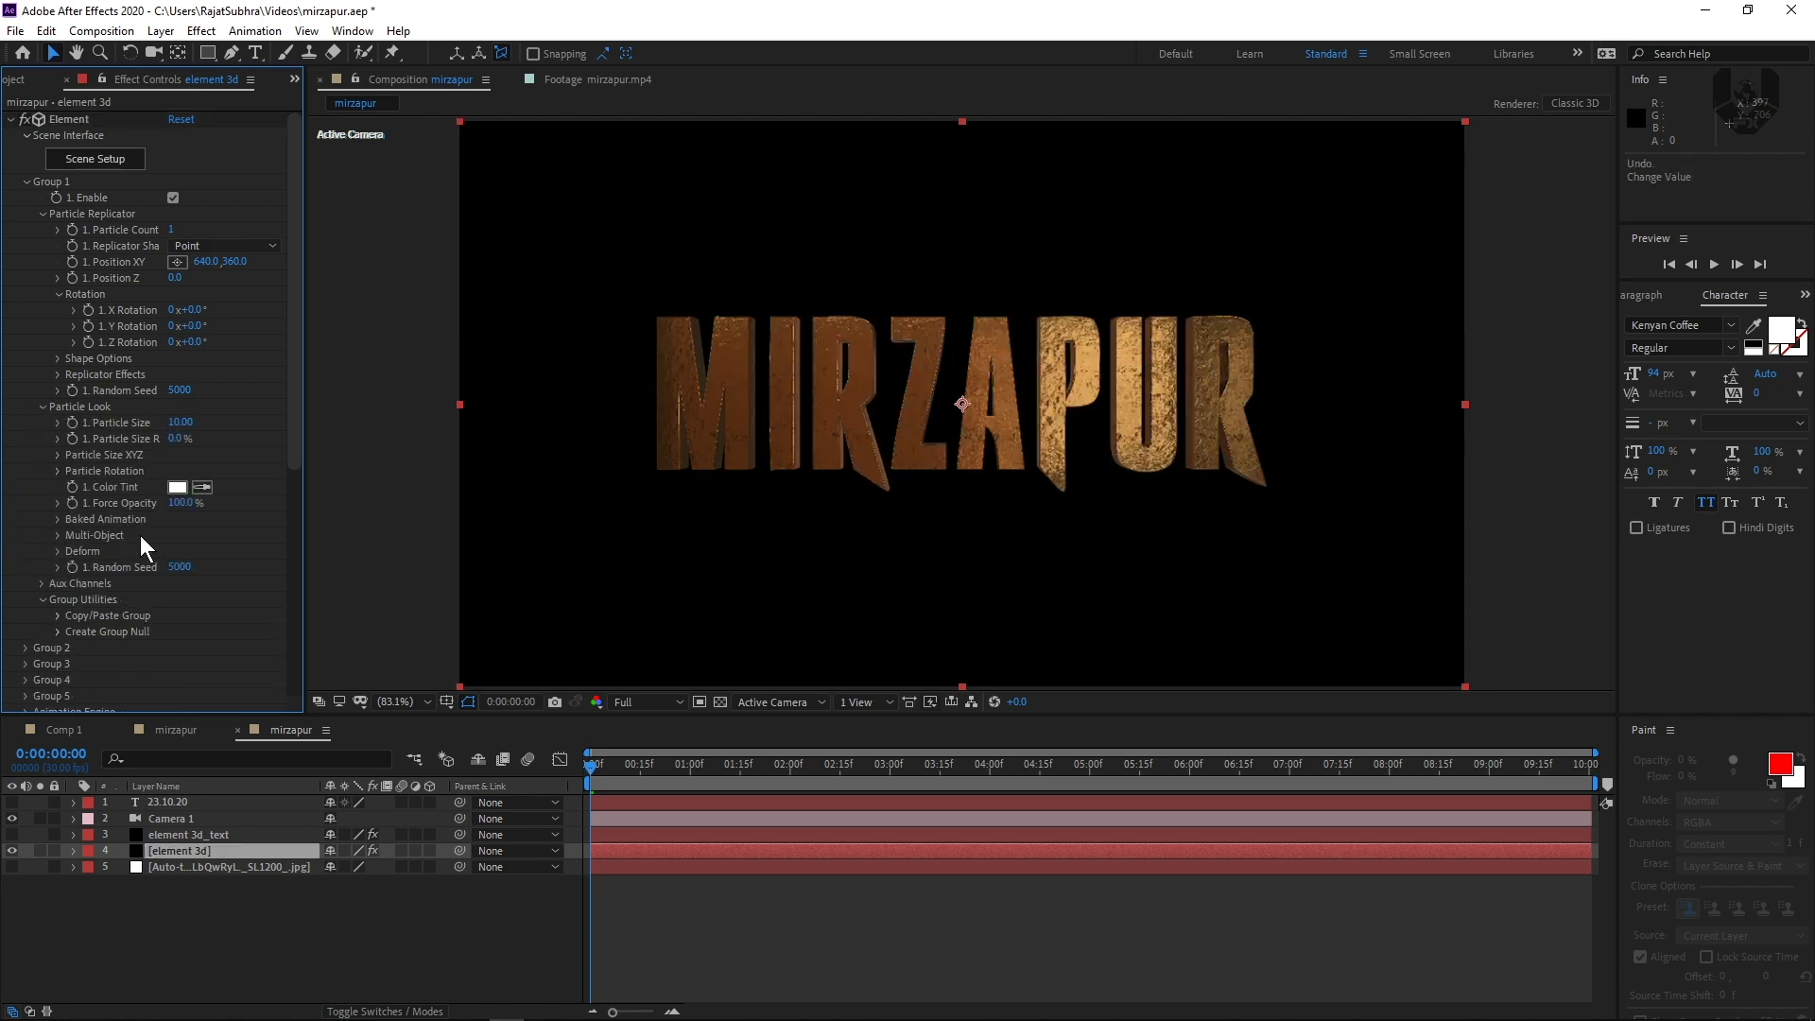
left_click(58, 535)
left_click(173, 551)
scroll(167, 563, "down", 5)
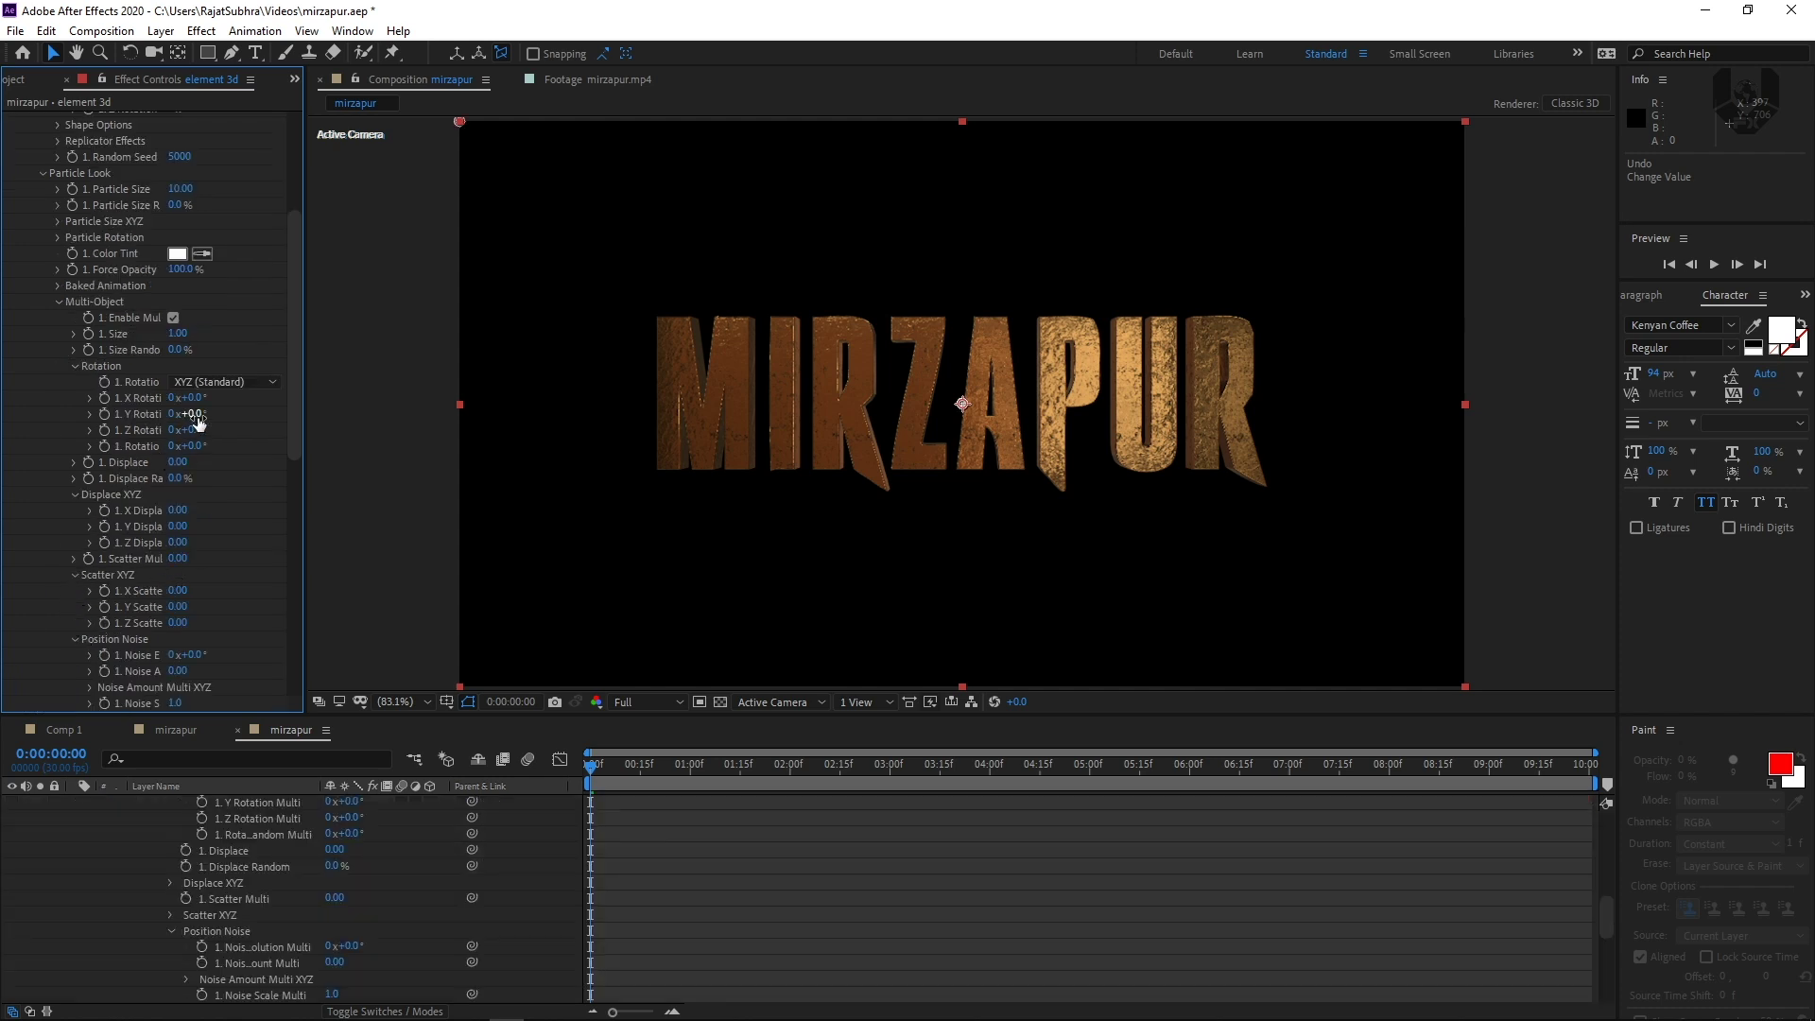
mouse_move(197, 414)
left_mouse_down()
mouse_move(220, 411)
mouse_move(140, 416)
mouse_move(256, 429)
mouse_move(224, 429)
left_mouse_up()
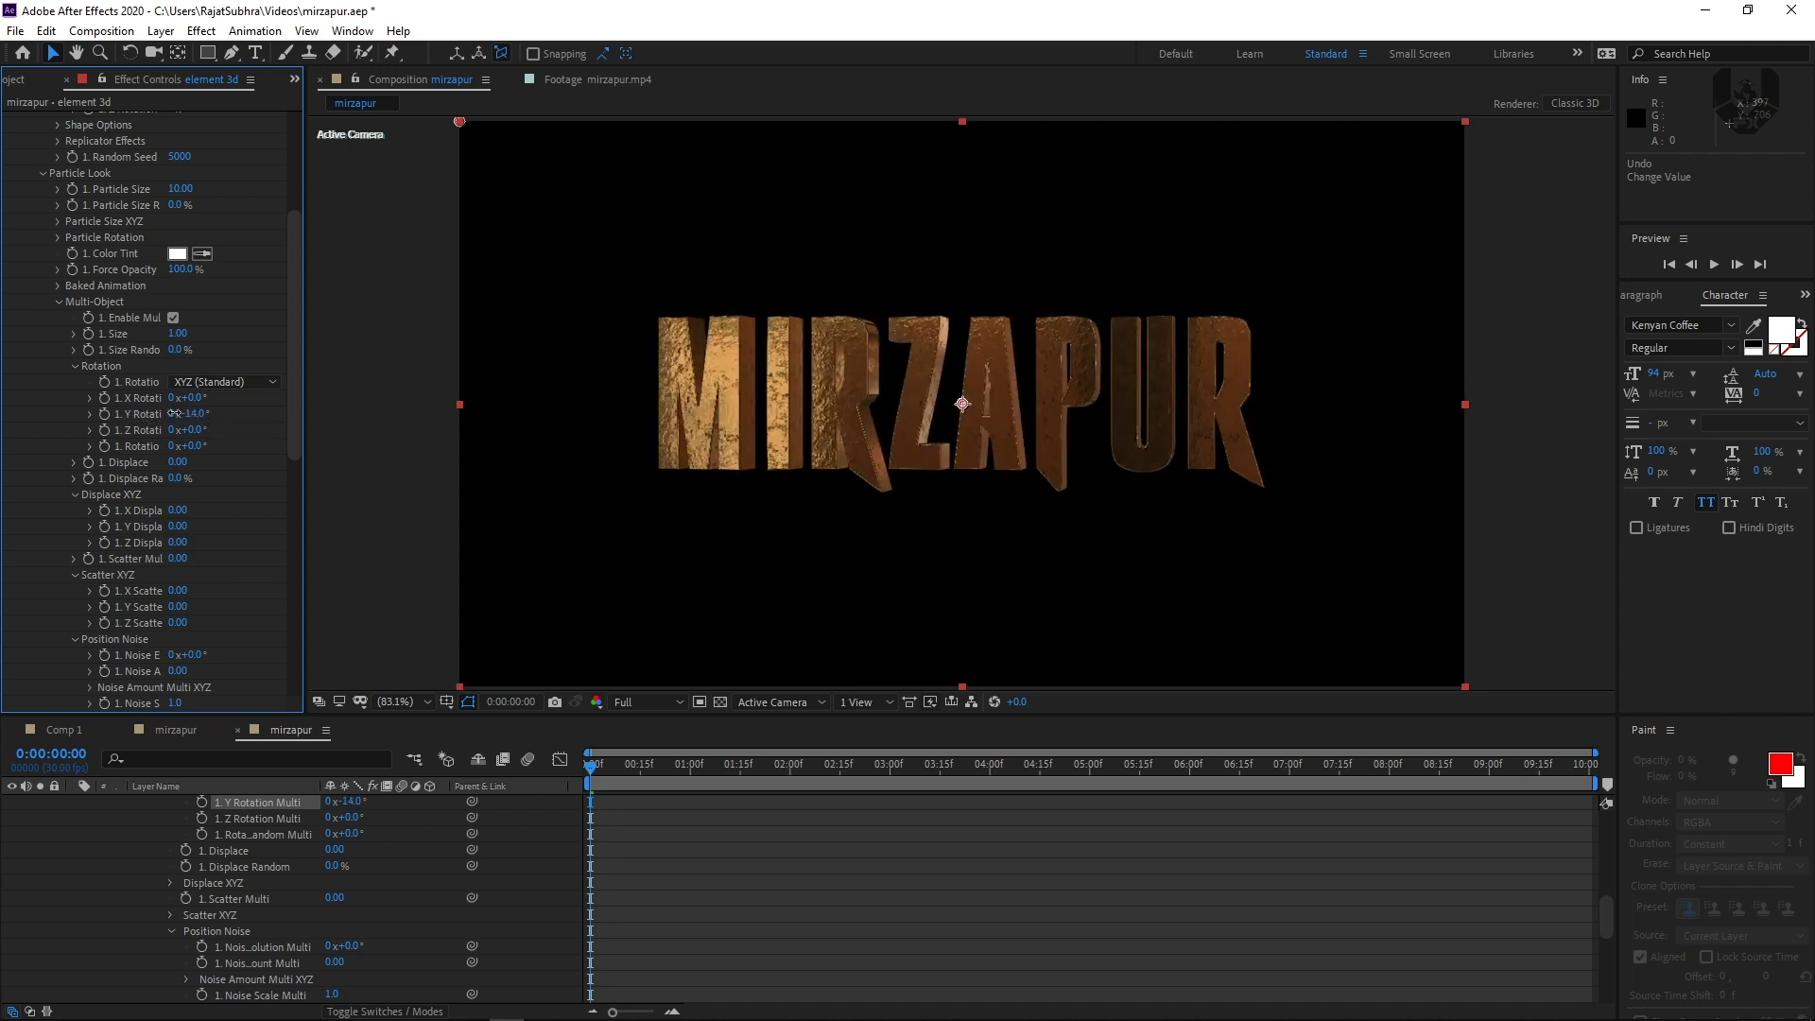
scroll(143, 905, "up", 10)
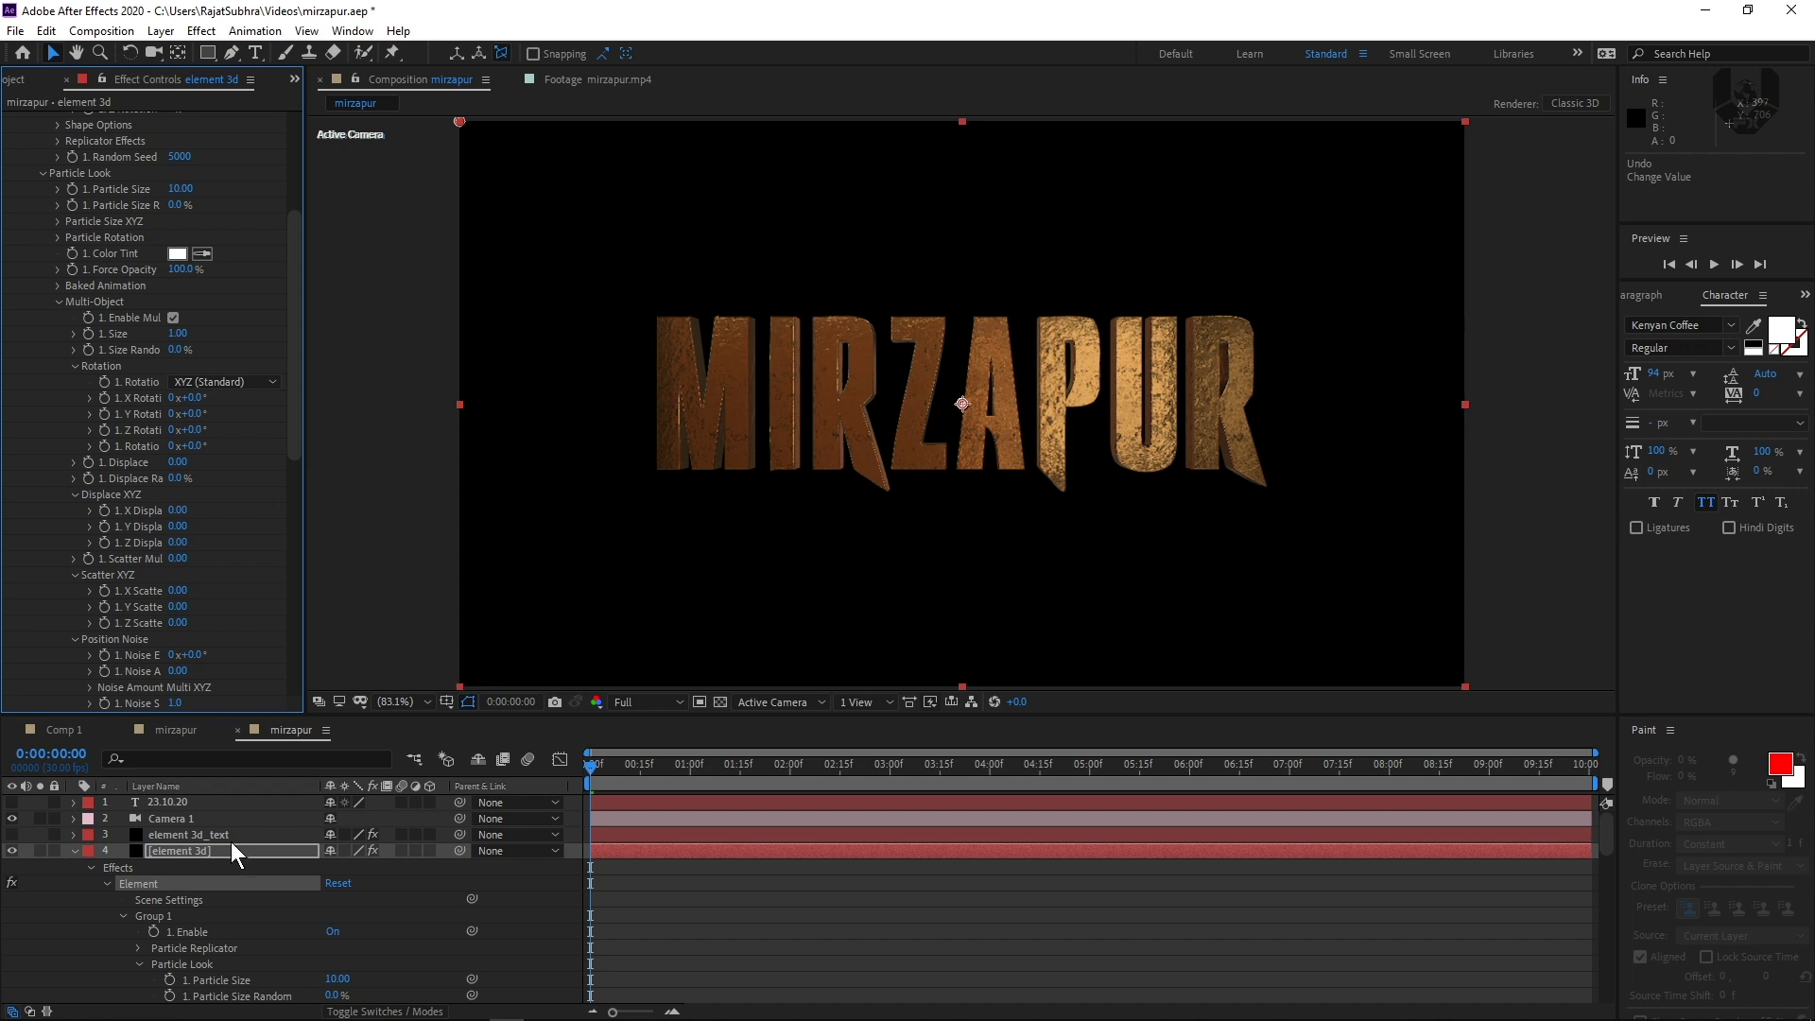
Check Enable Multi-Object under Group 1 > Particle Look on the element 3d_text layer.
left_click(223, 834)
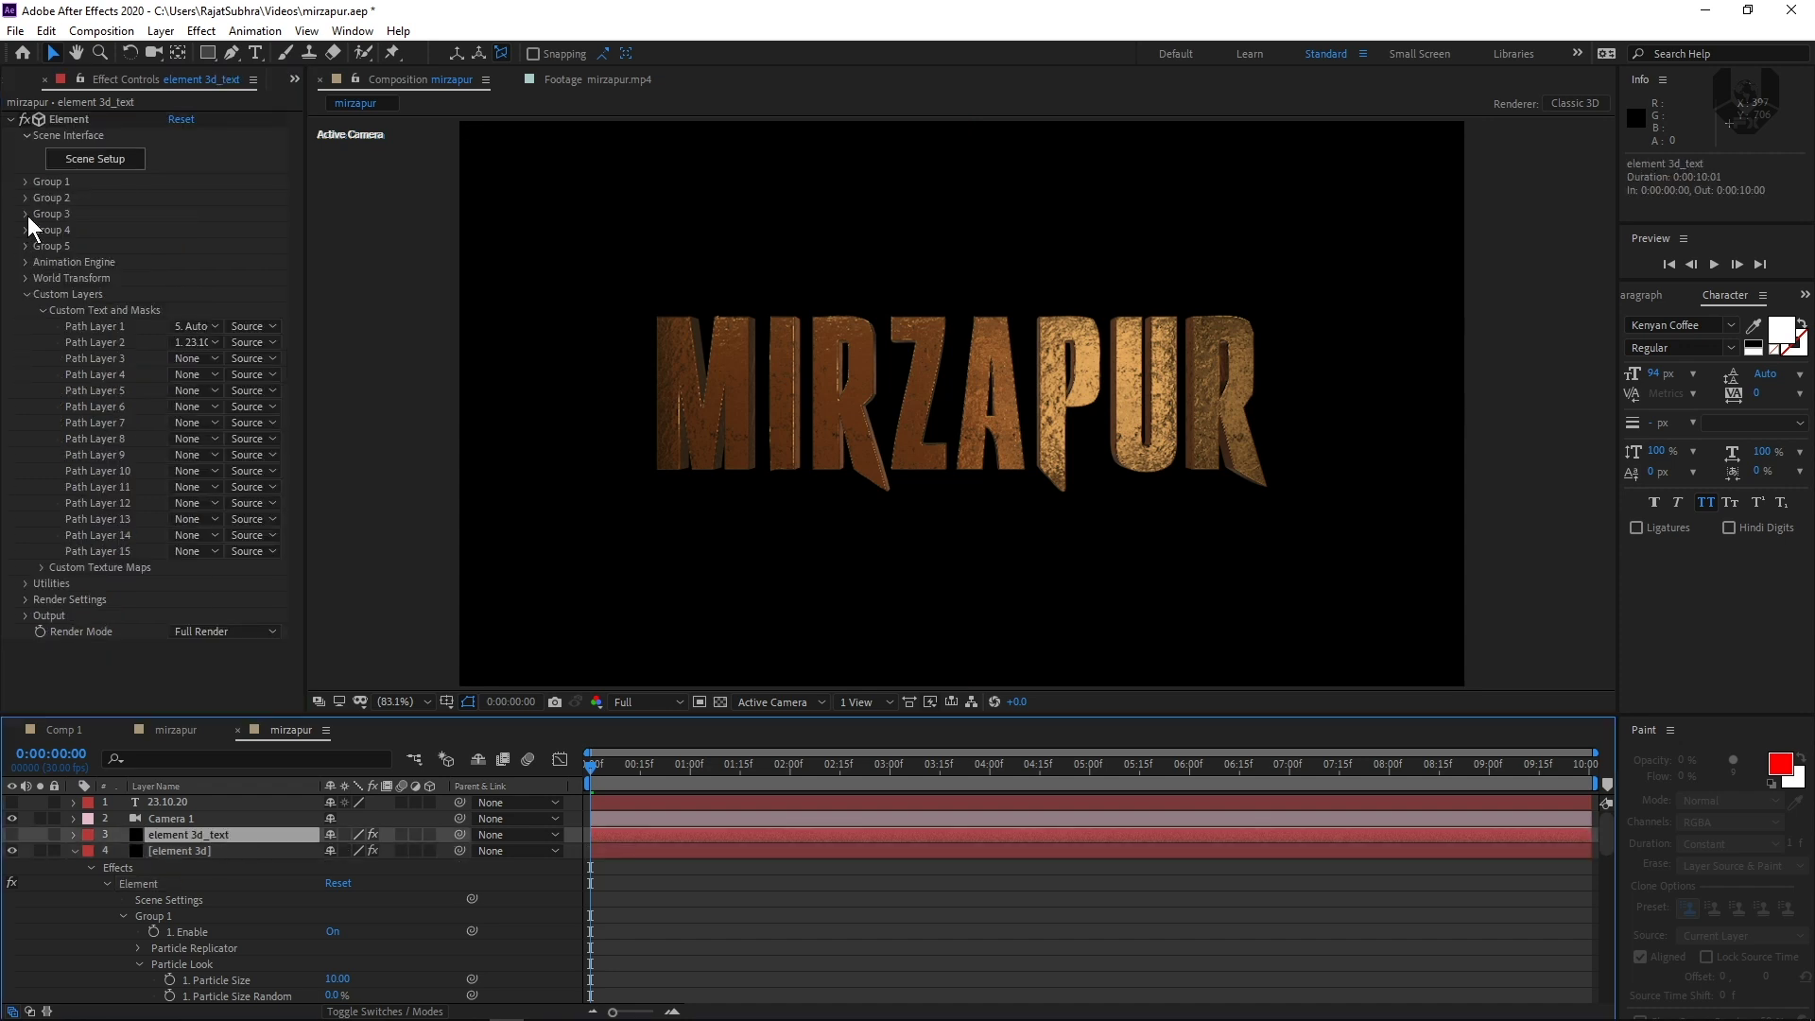
left_click(26, 181)
left_click(43, 423)
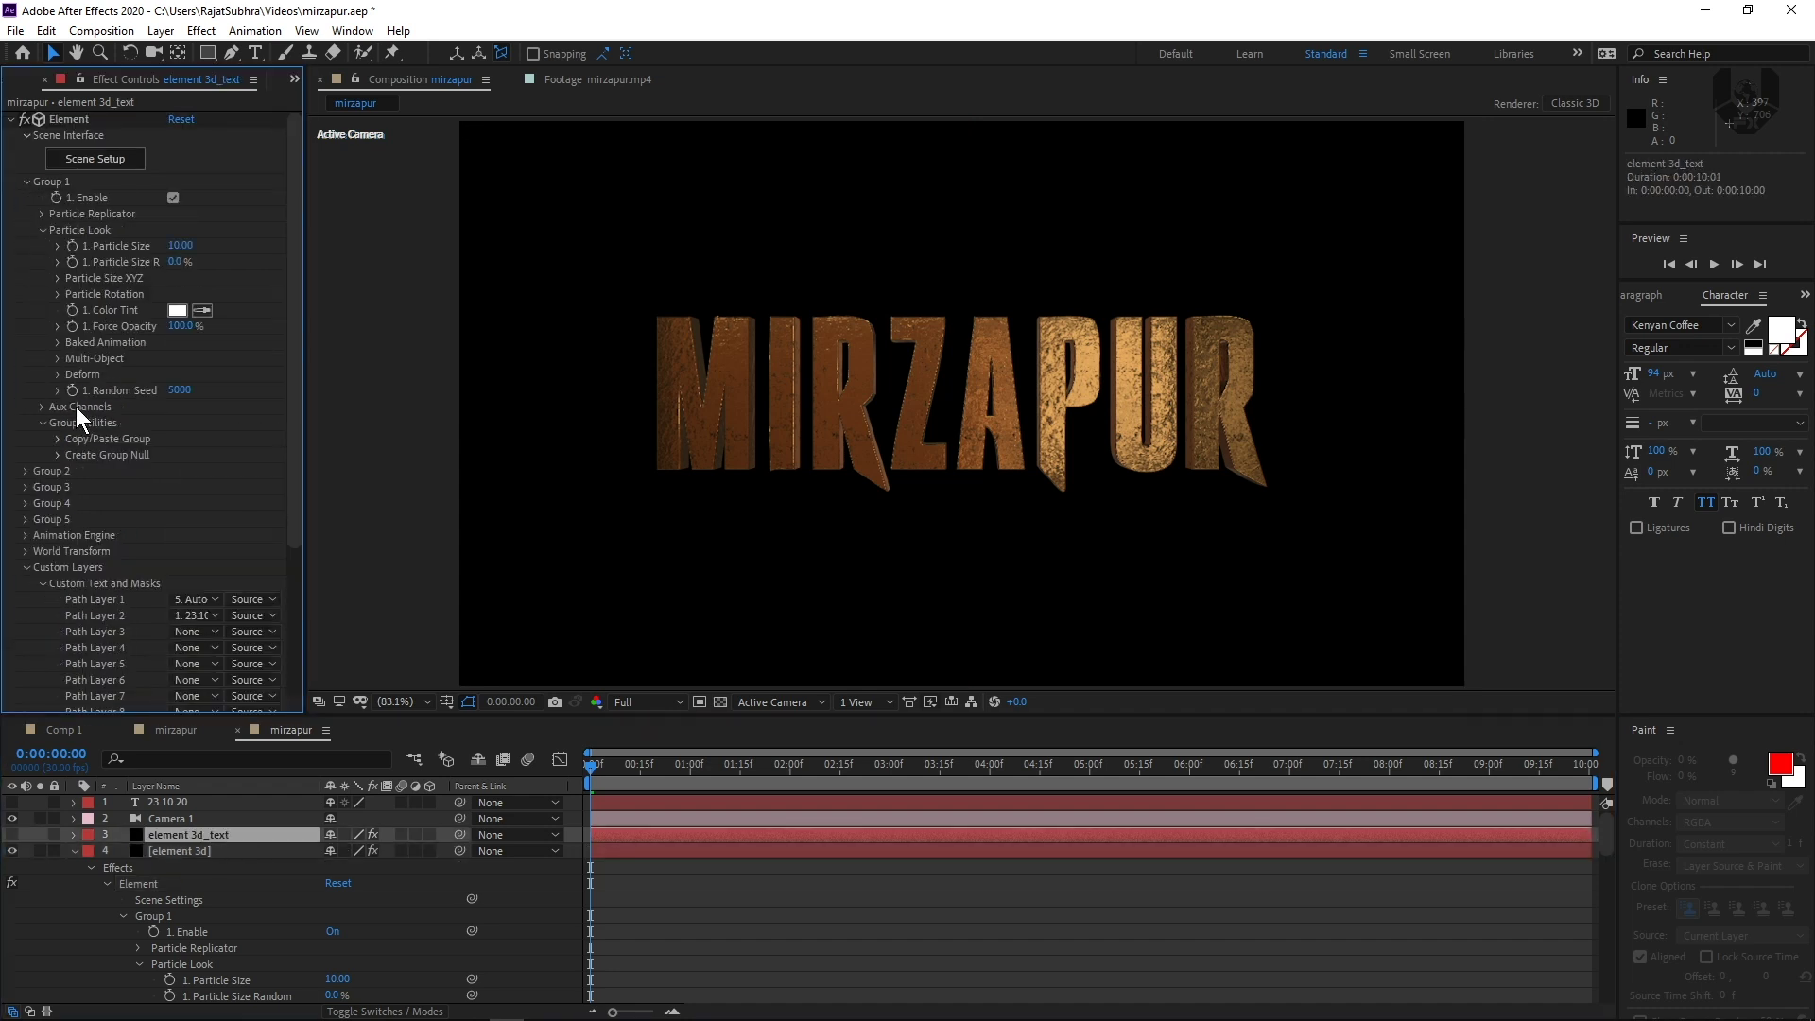
left_click(58, 357)
left_click(173, 374)
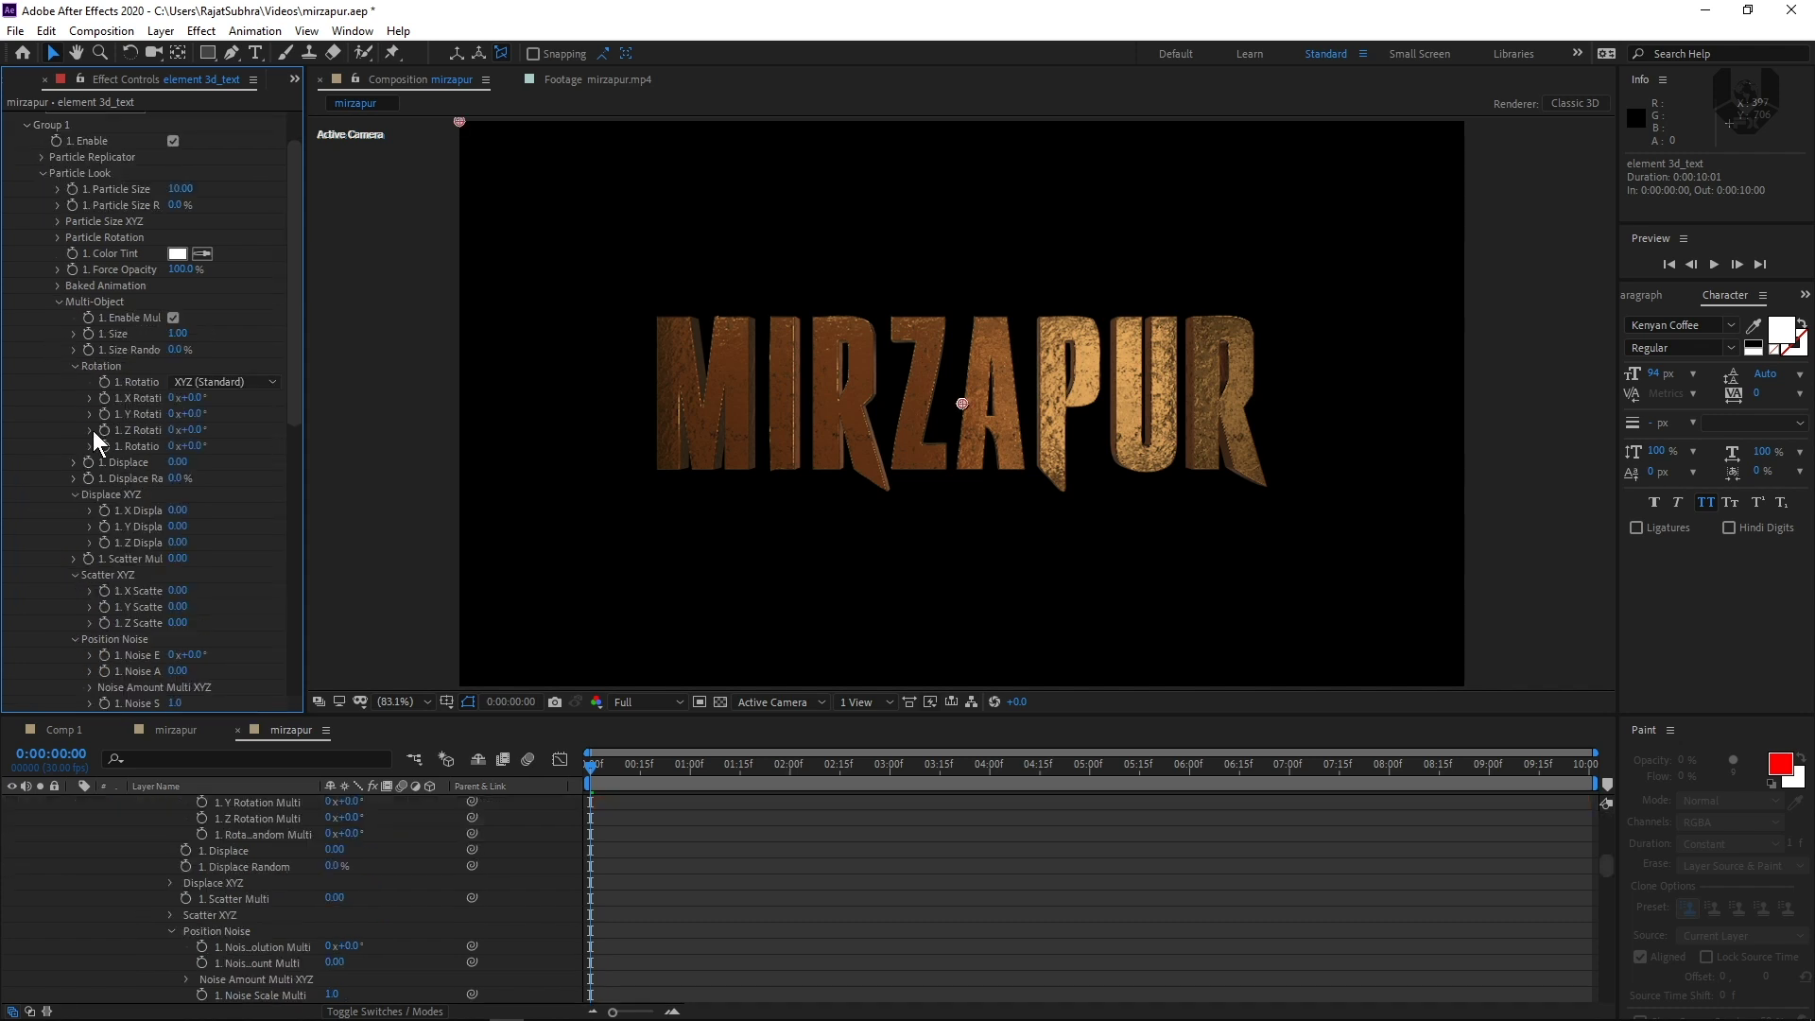
Reselect the MIRZAPUR element 3d layer and start keyframing its Multi-Object Y Rotation.
scroll(218, 908, "up", 6)
scroll(106, 848, "up", 2)
left_click(106, 849)
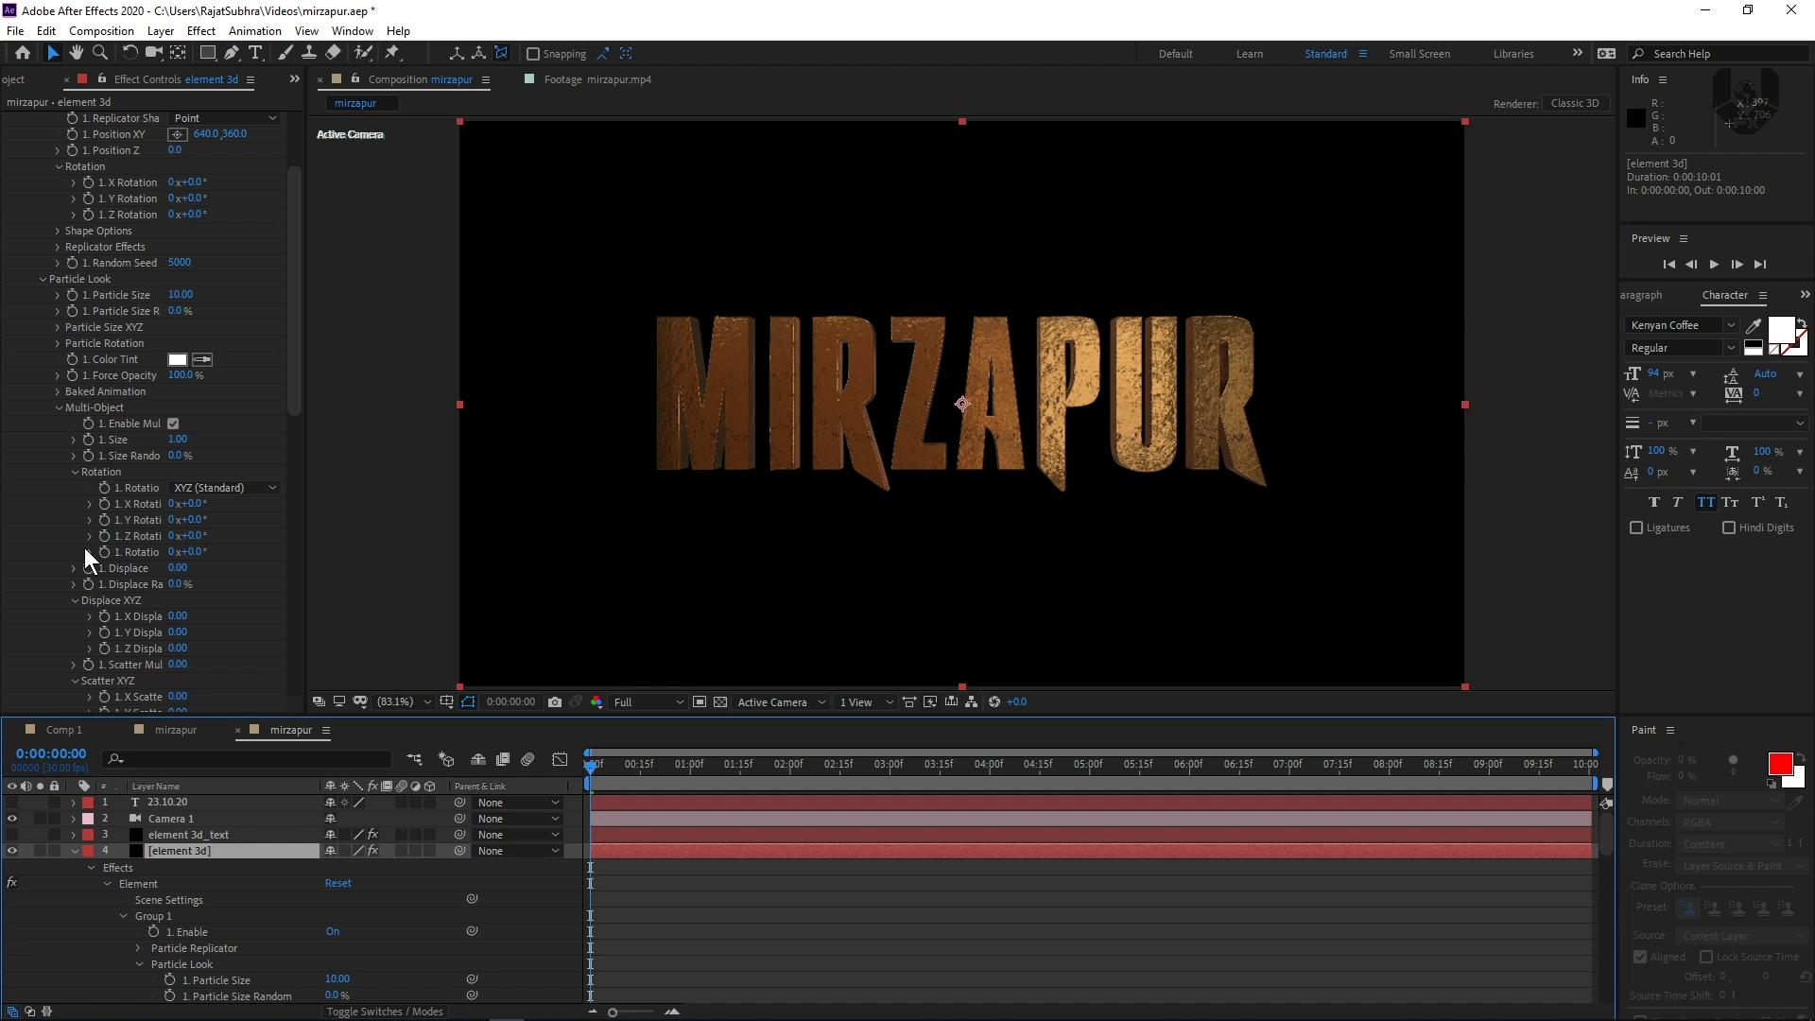
left_click(104, 522)
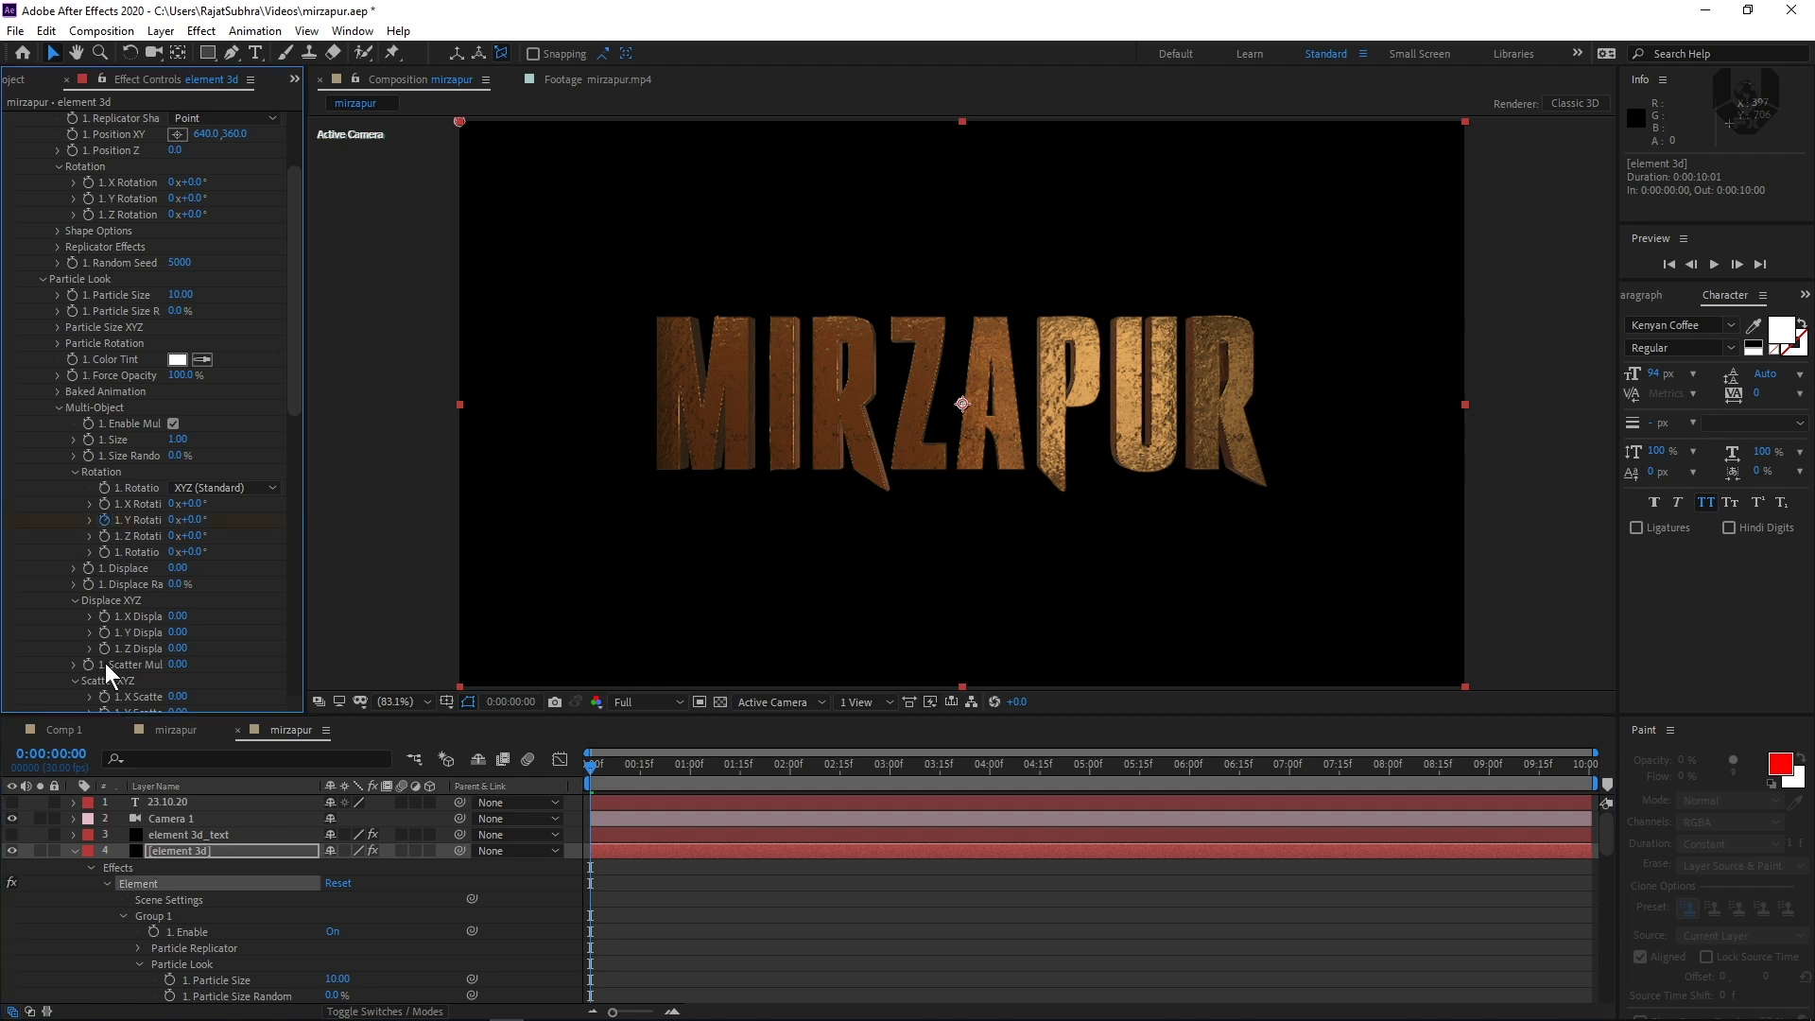
Key the letters' Y Rotation at 90° at 0:00 and 0° at 1:15.
left_click_drag(193, 520, 158, 521)
left_click(189, 520)
type("90")
key("Return")
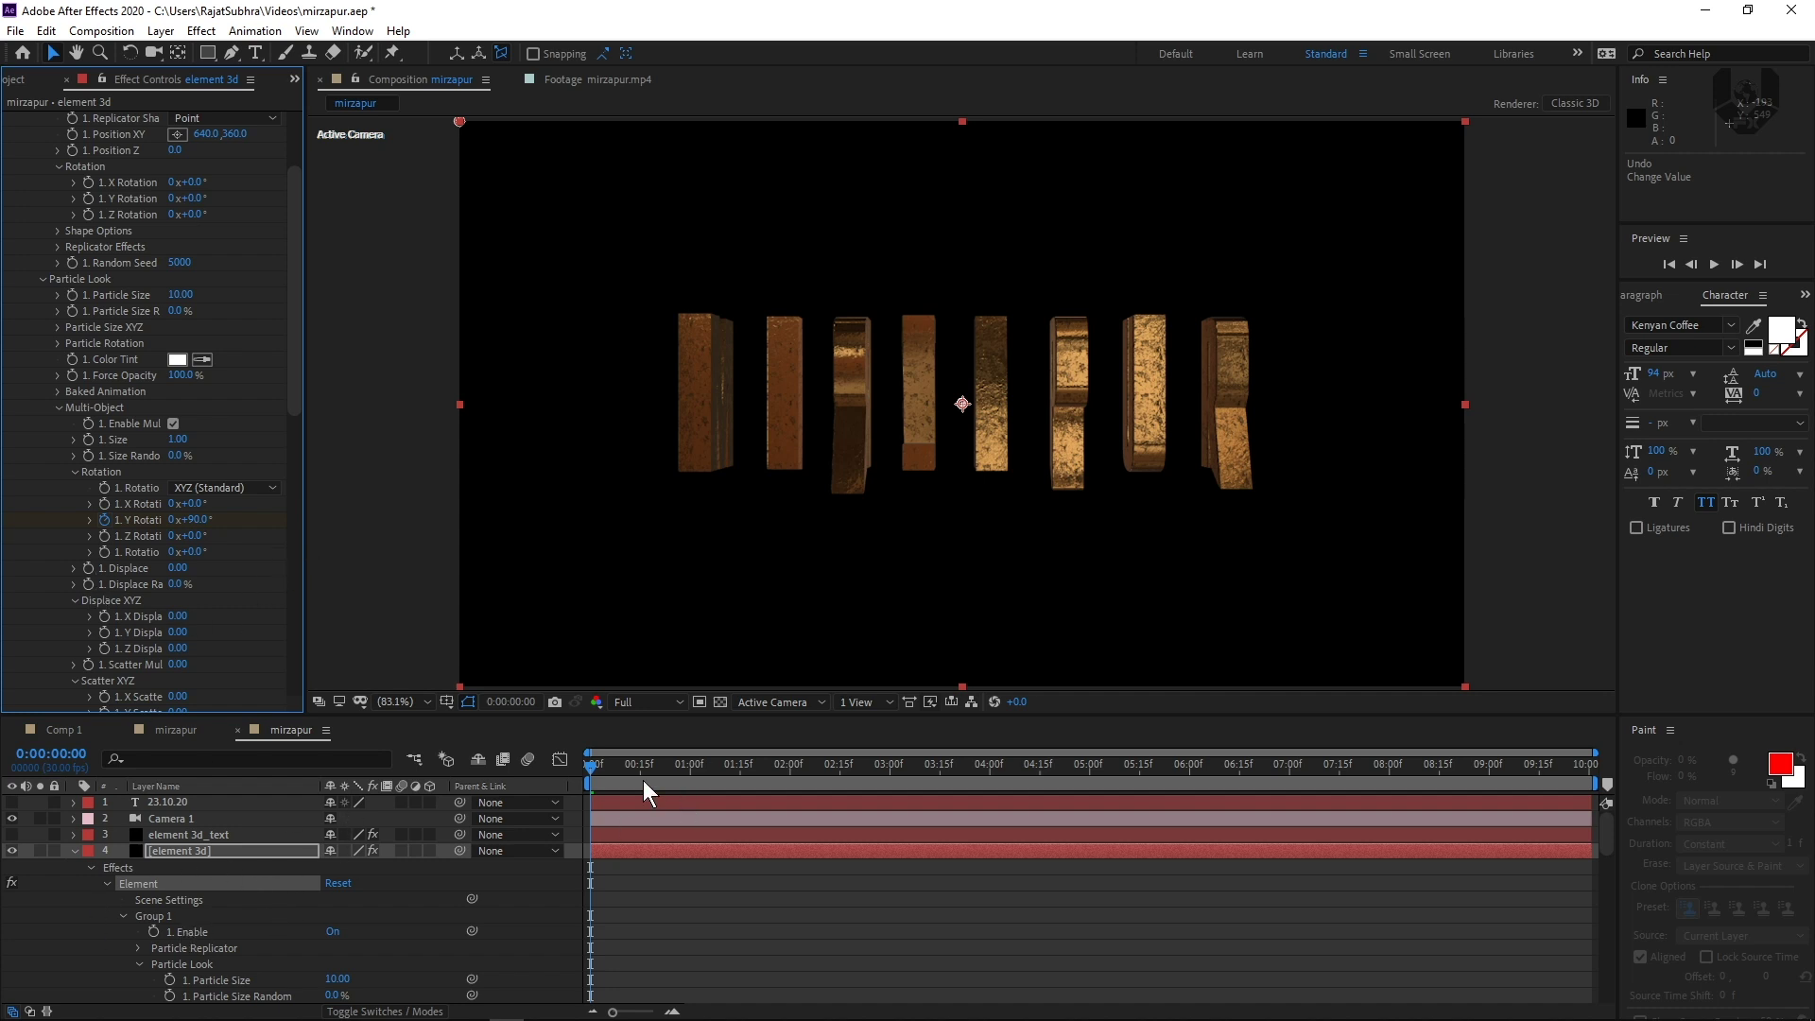
left_click_drag(599, 775, 630, 773)
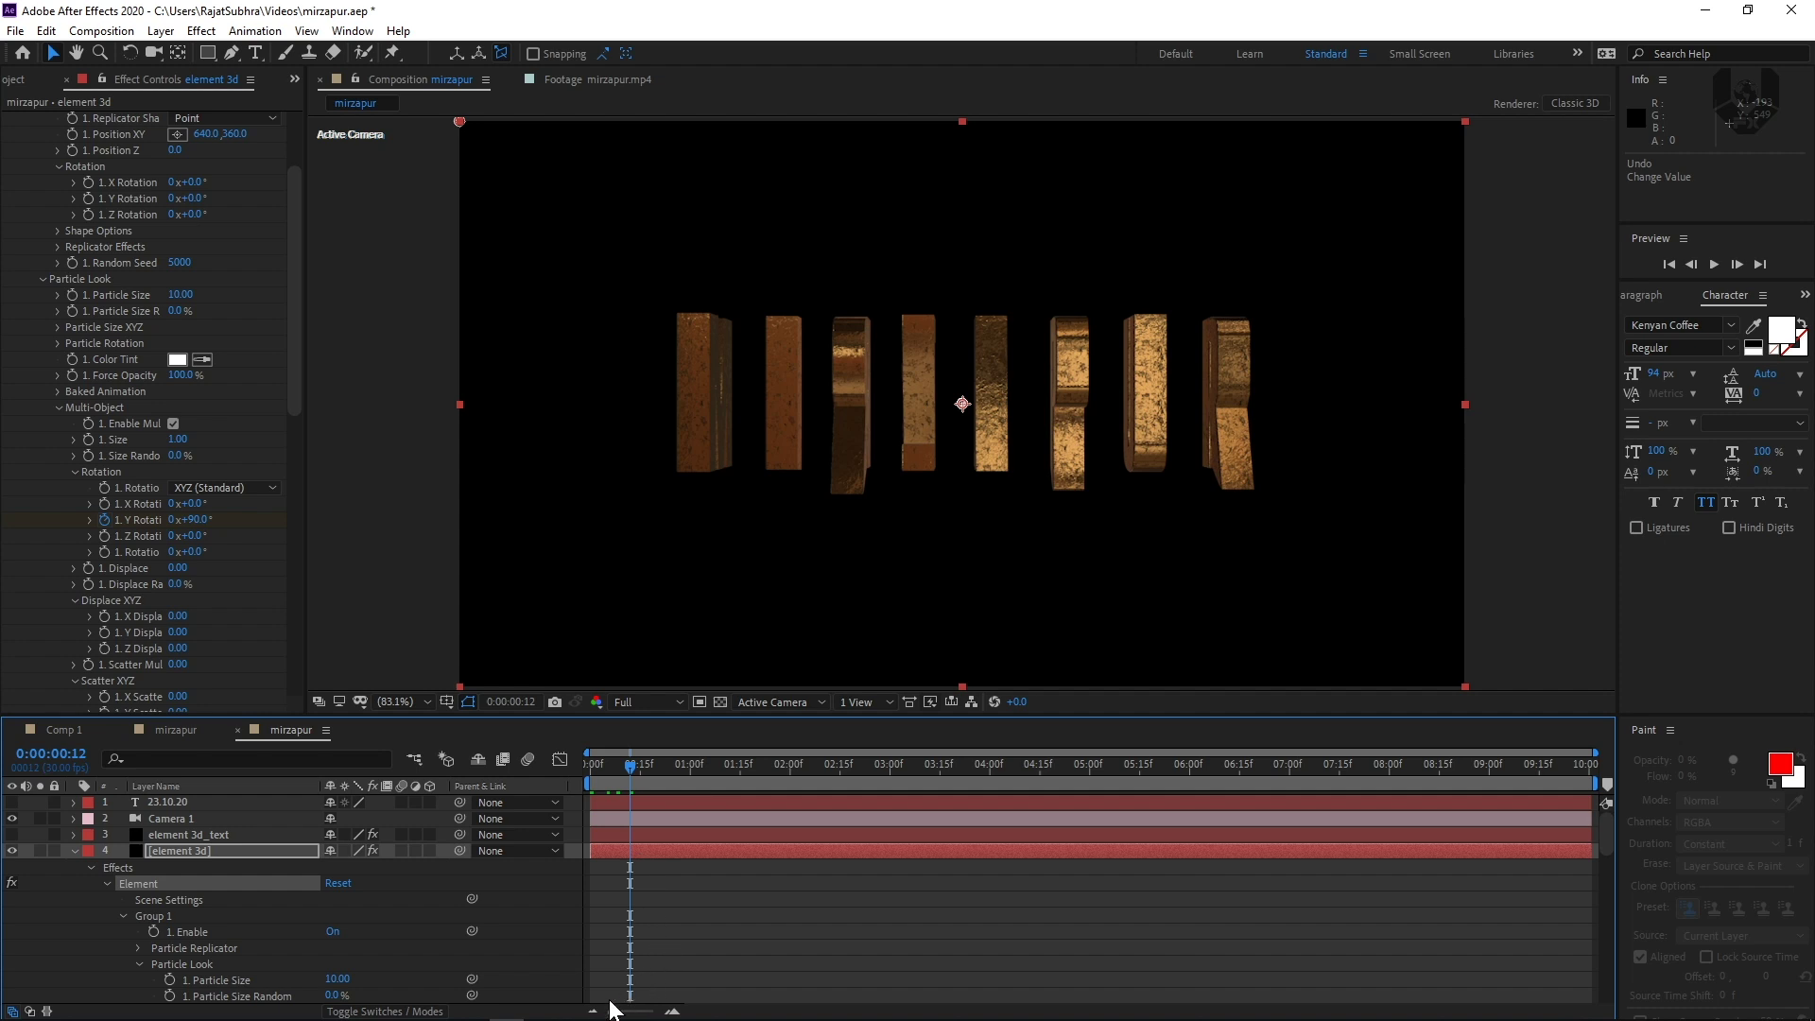
left_click_drag(612, 764, 740, 760)
left_click(193, 520)
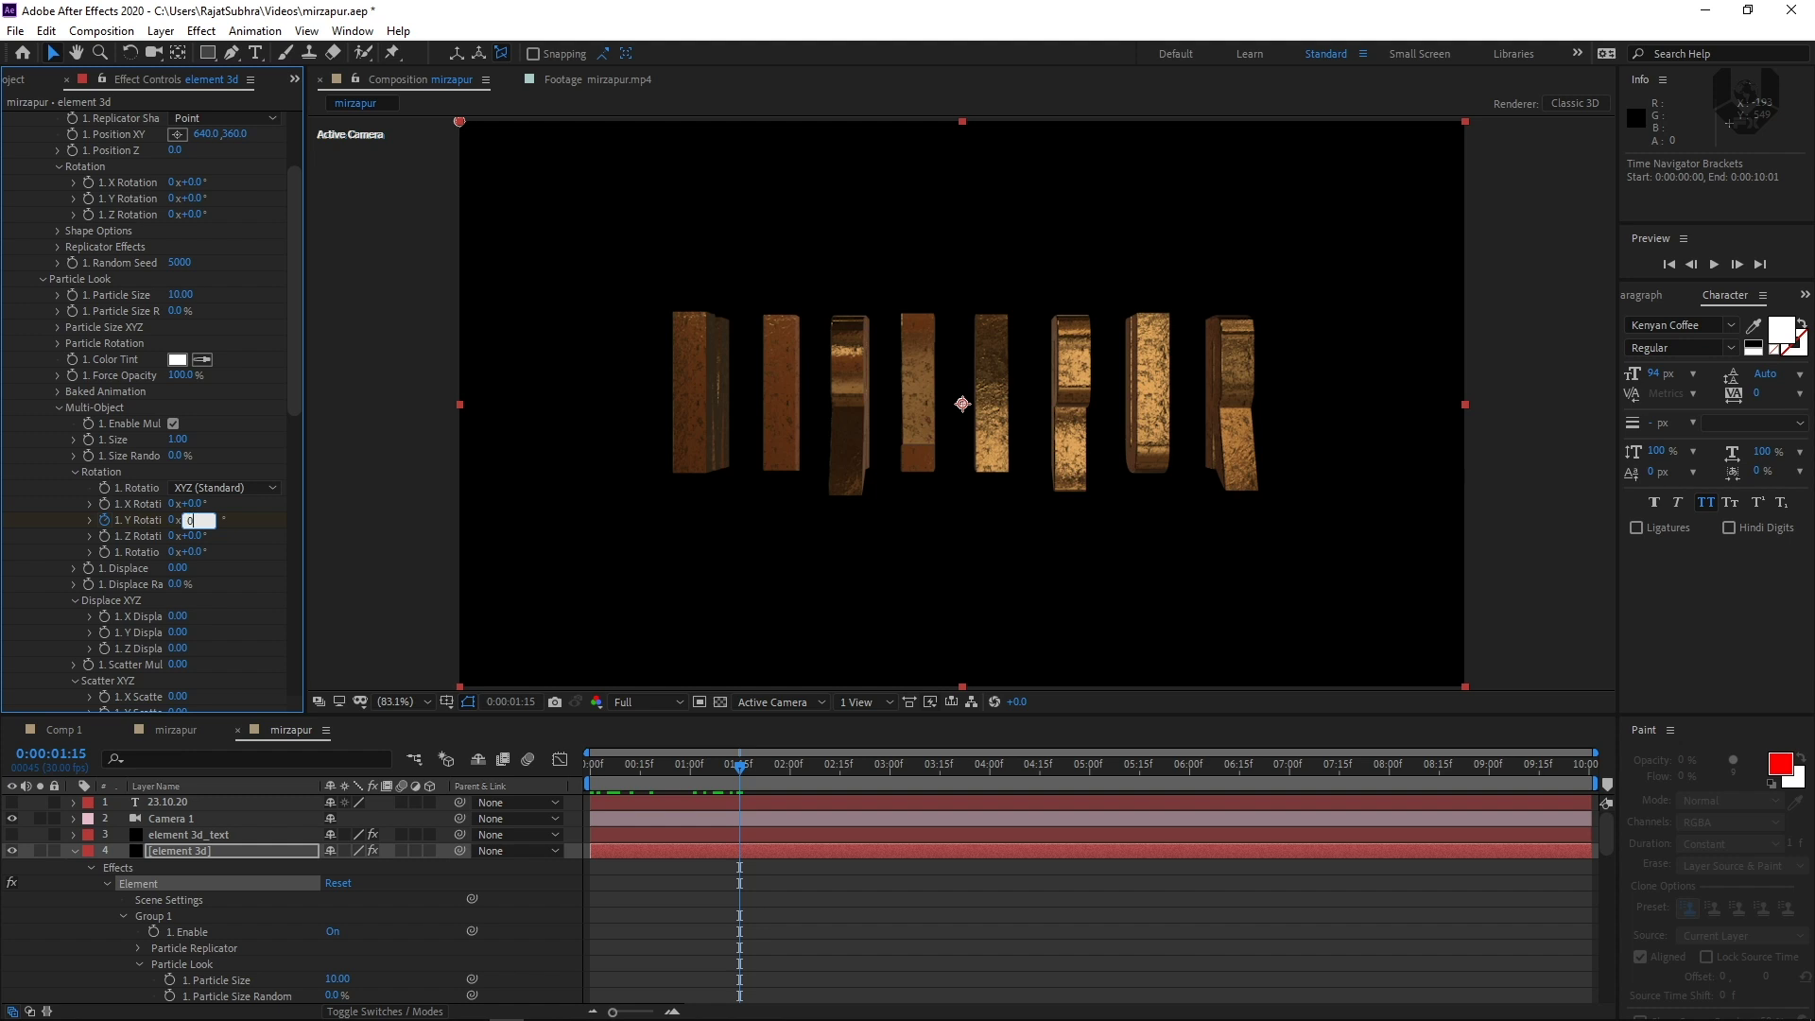
key("Return")
Preview the flip-in, then add a hold keyframe at 4:09 keeping the front-facing rotation.
left_click_drag(653, 767, 575, 784)
key("space")
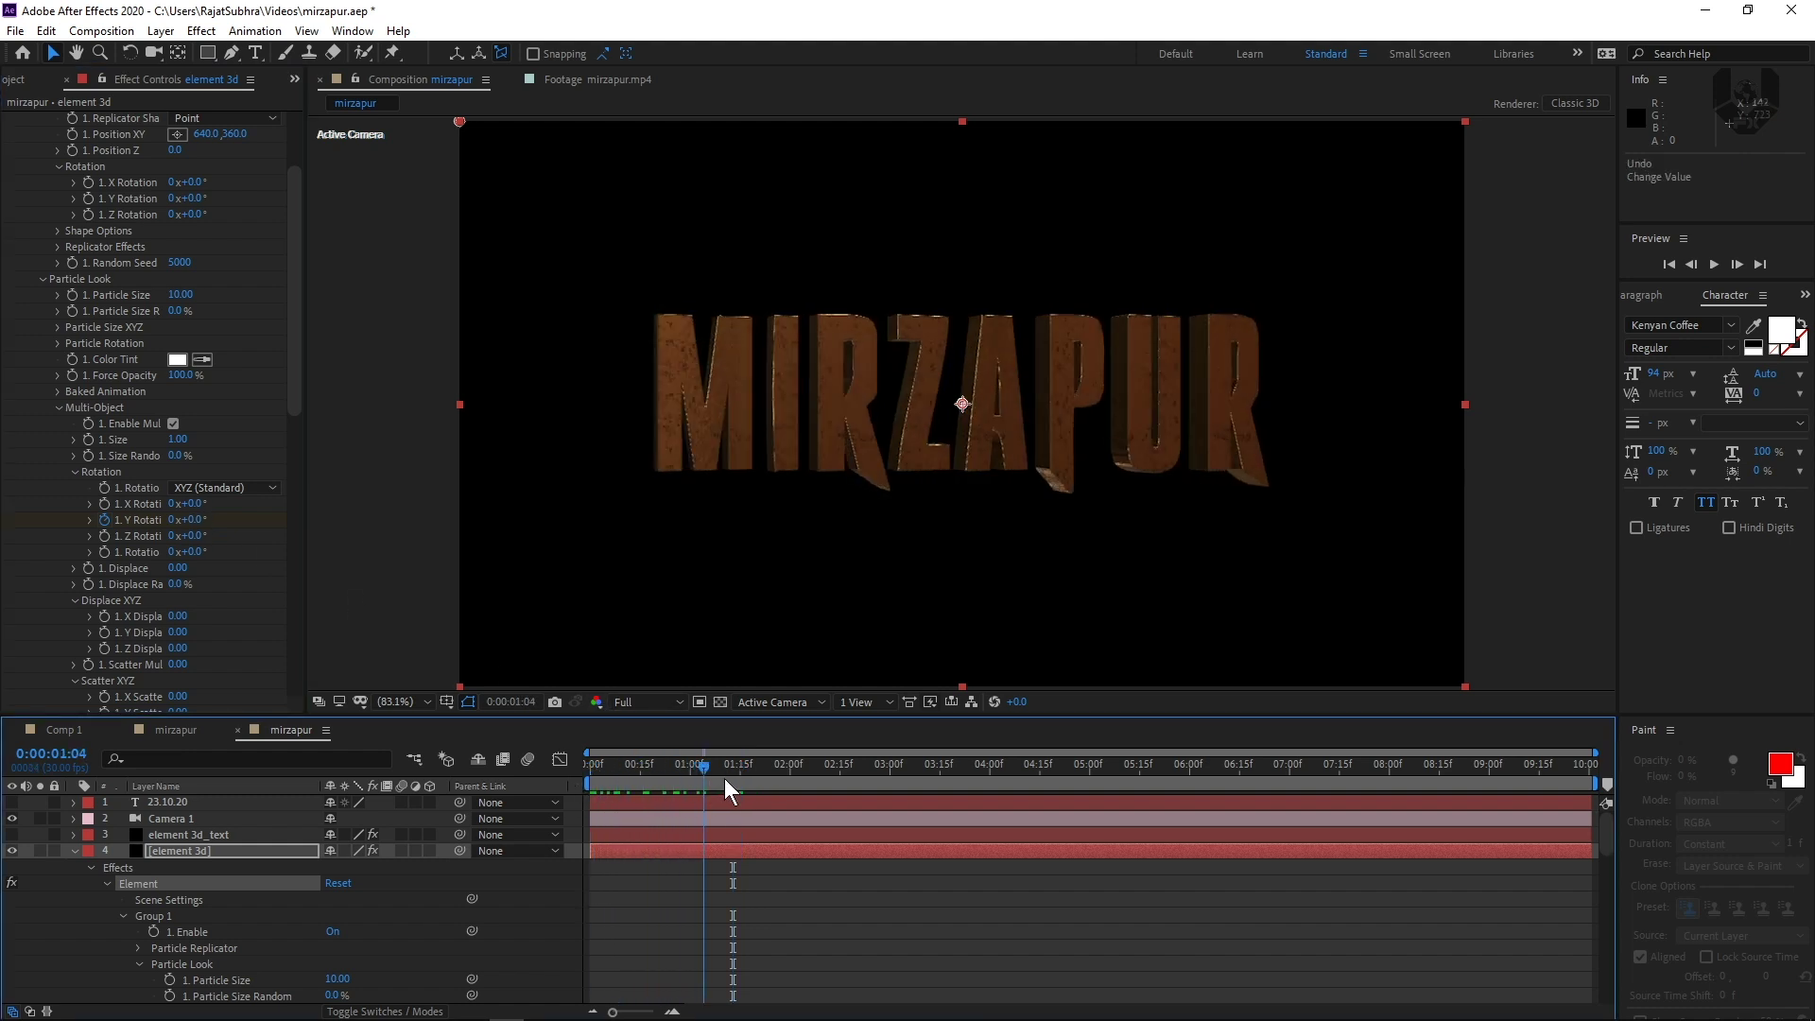
left_click(739, 771)
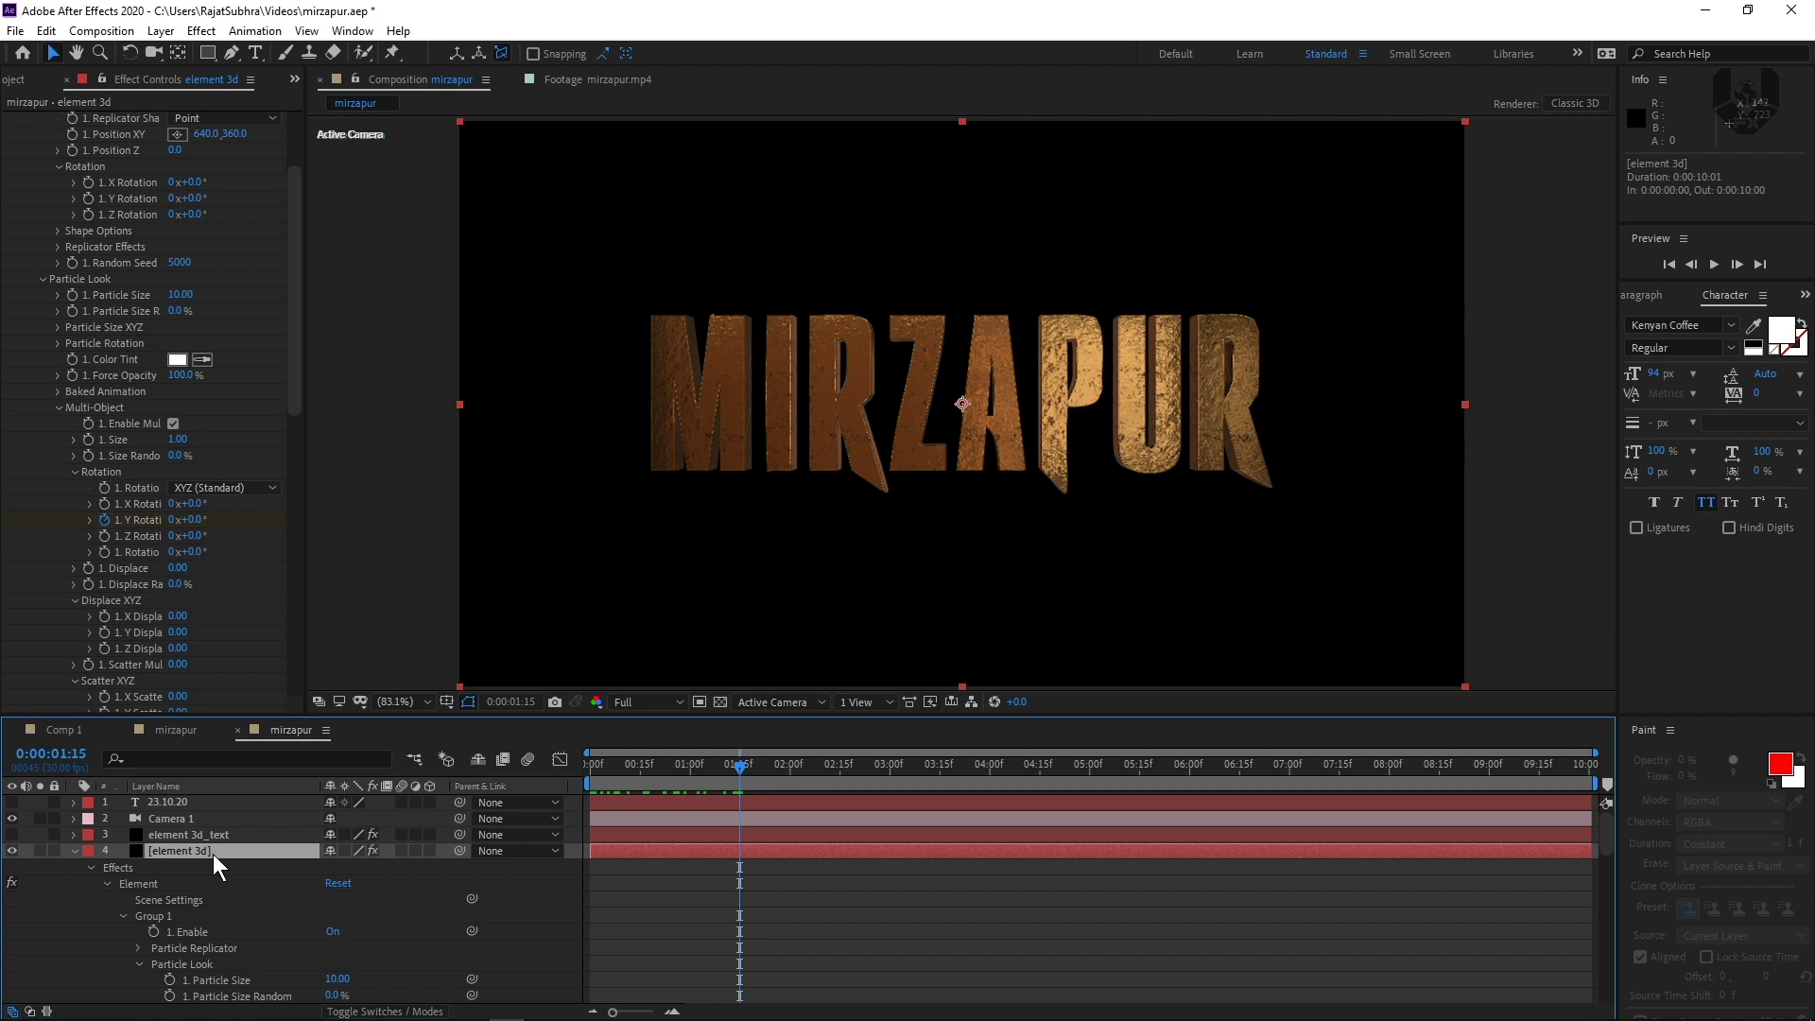
key("u")
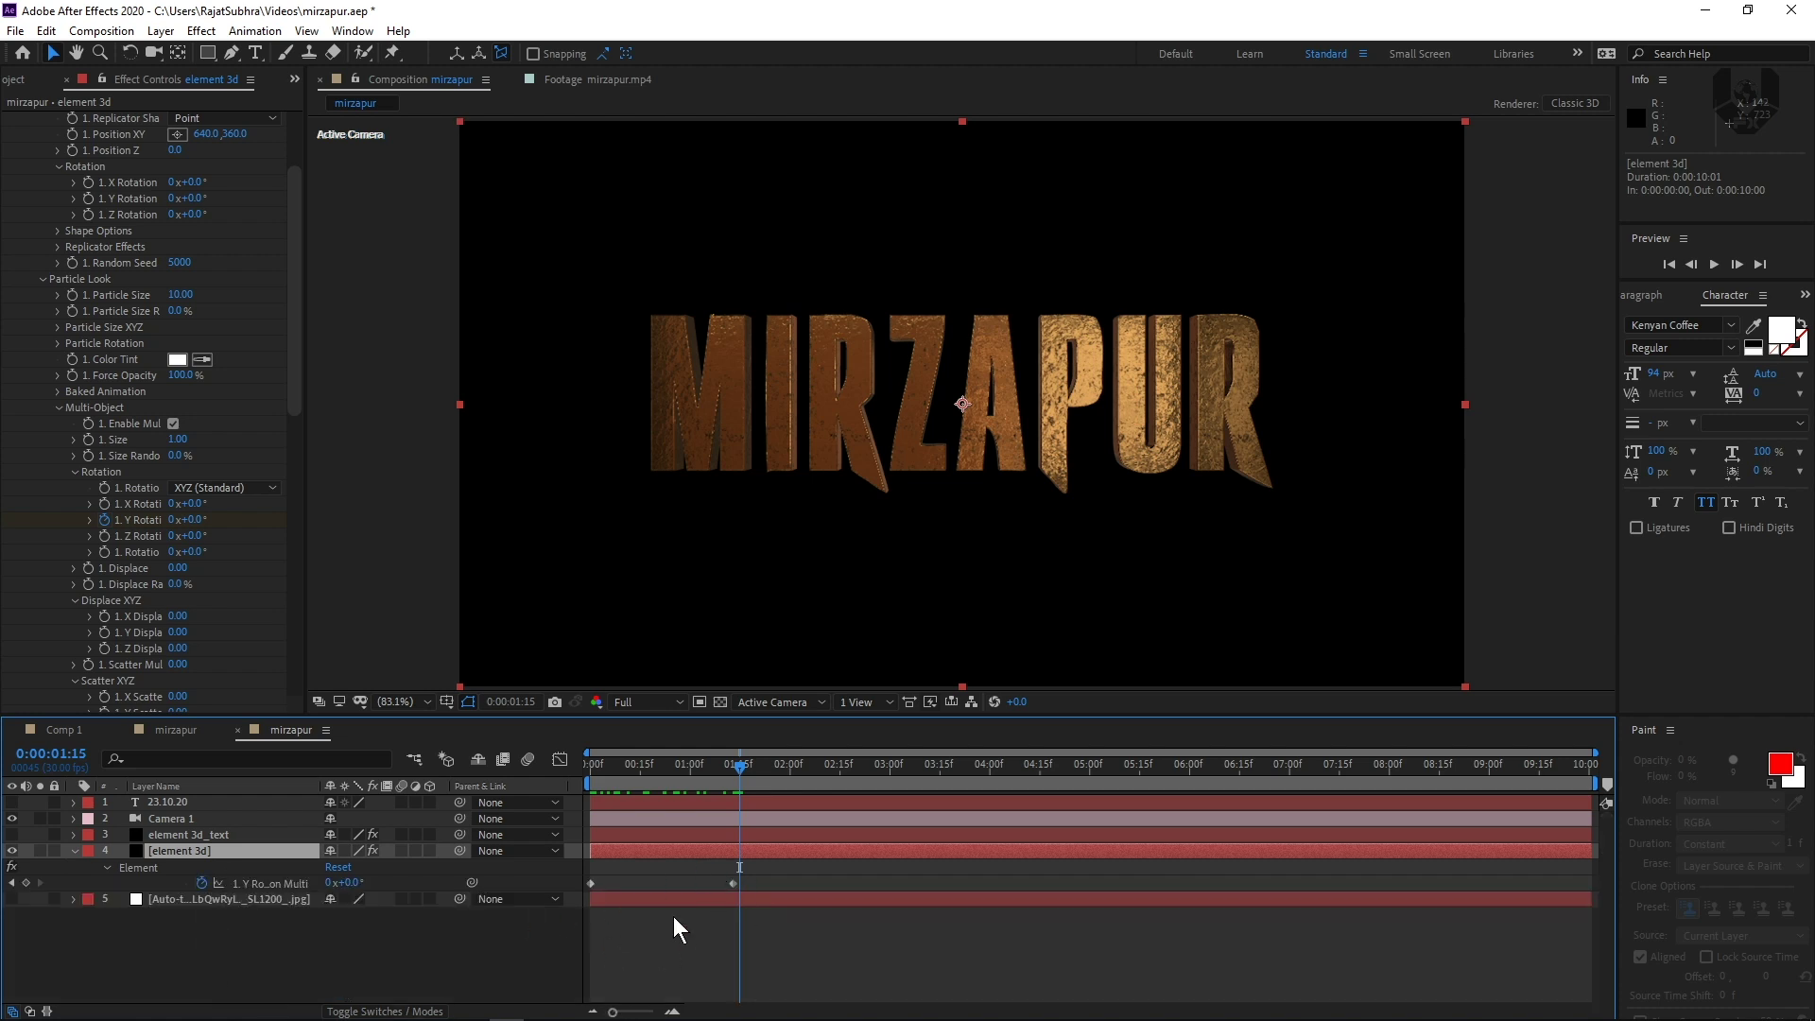
left_click_drag(733, 770, 1015, 769)
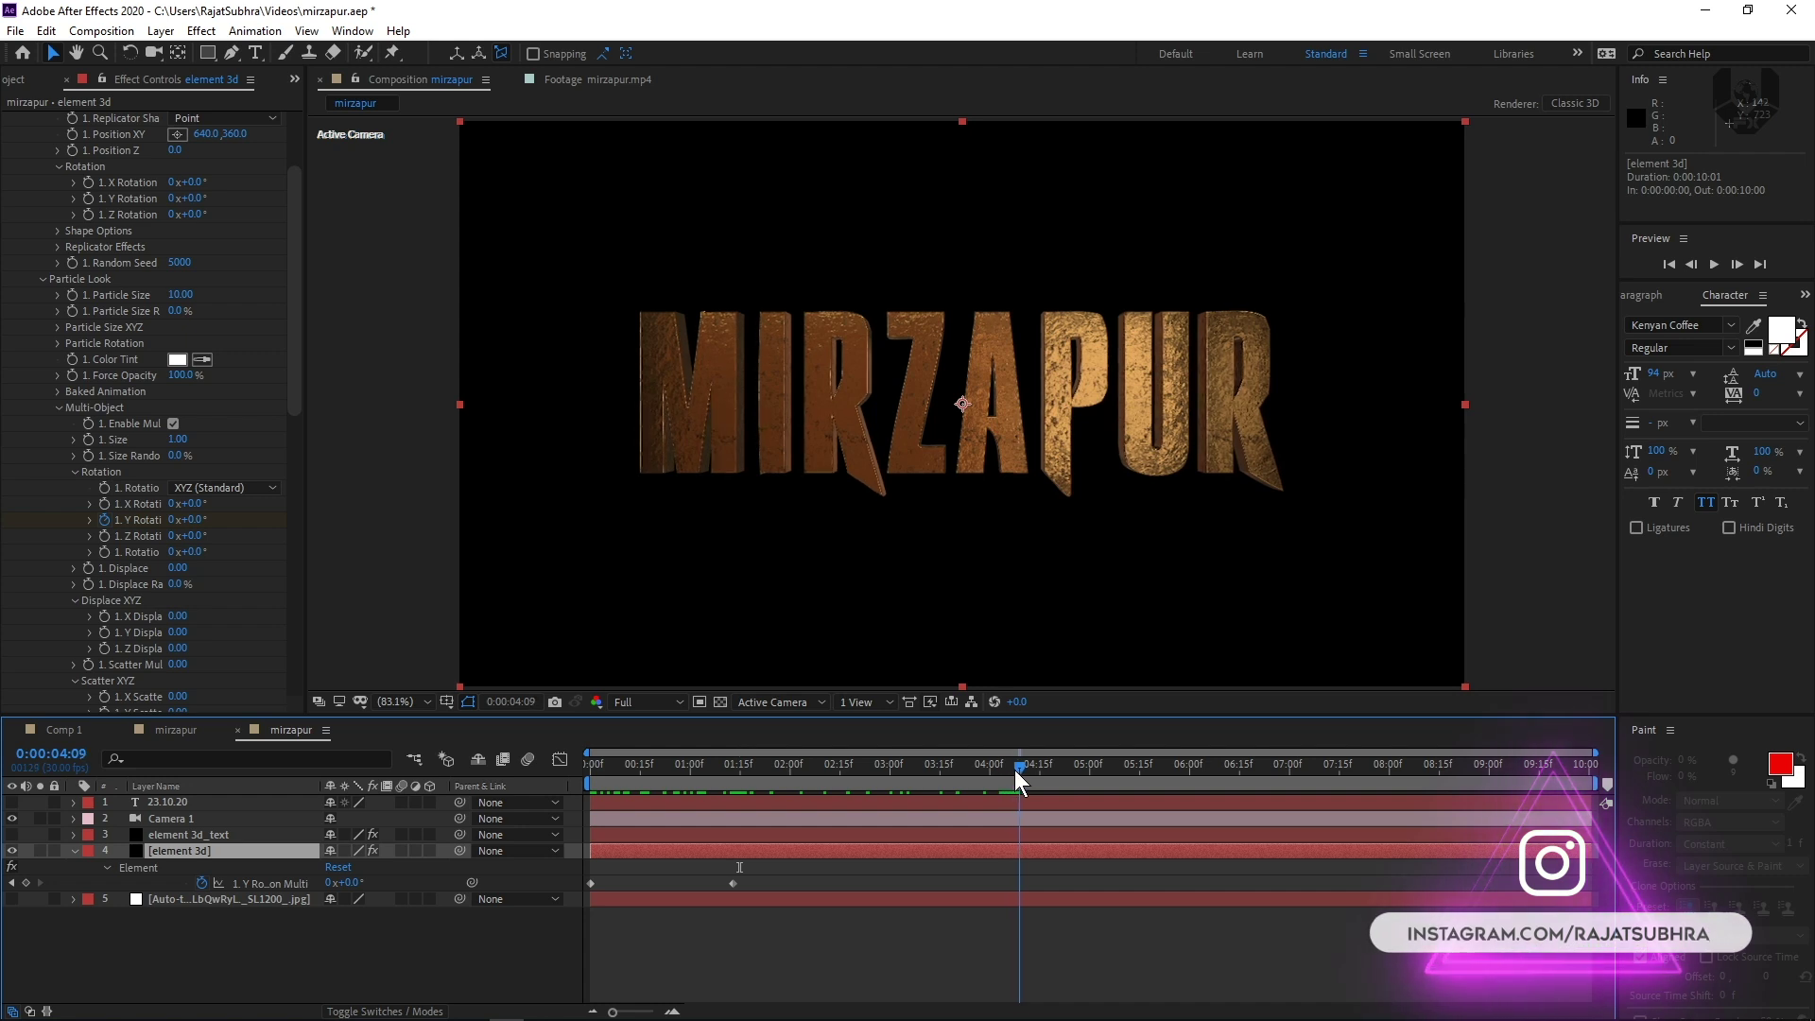
left_click(26, 881)
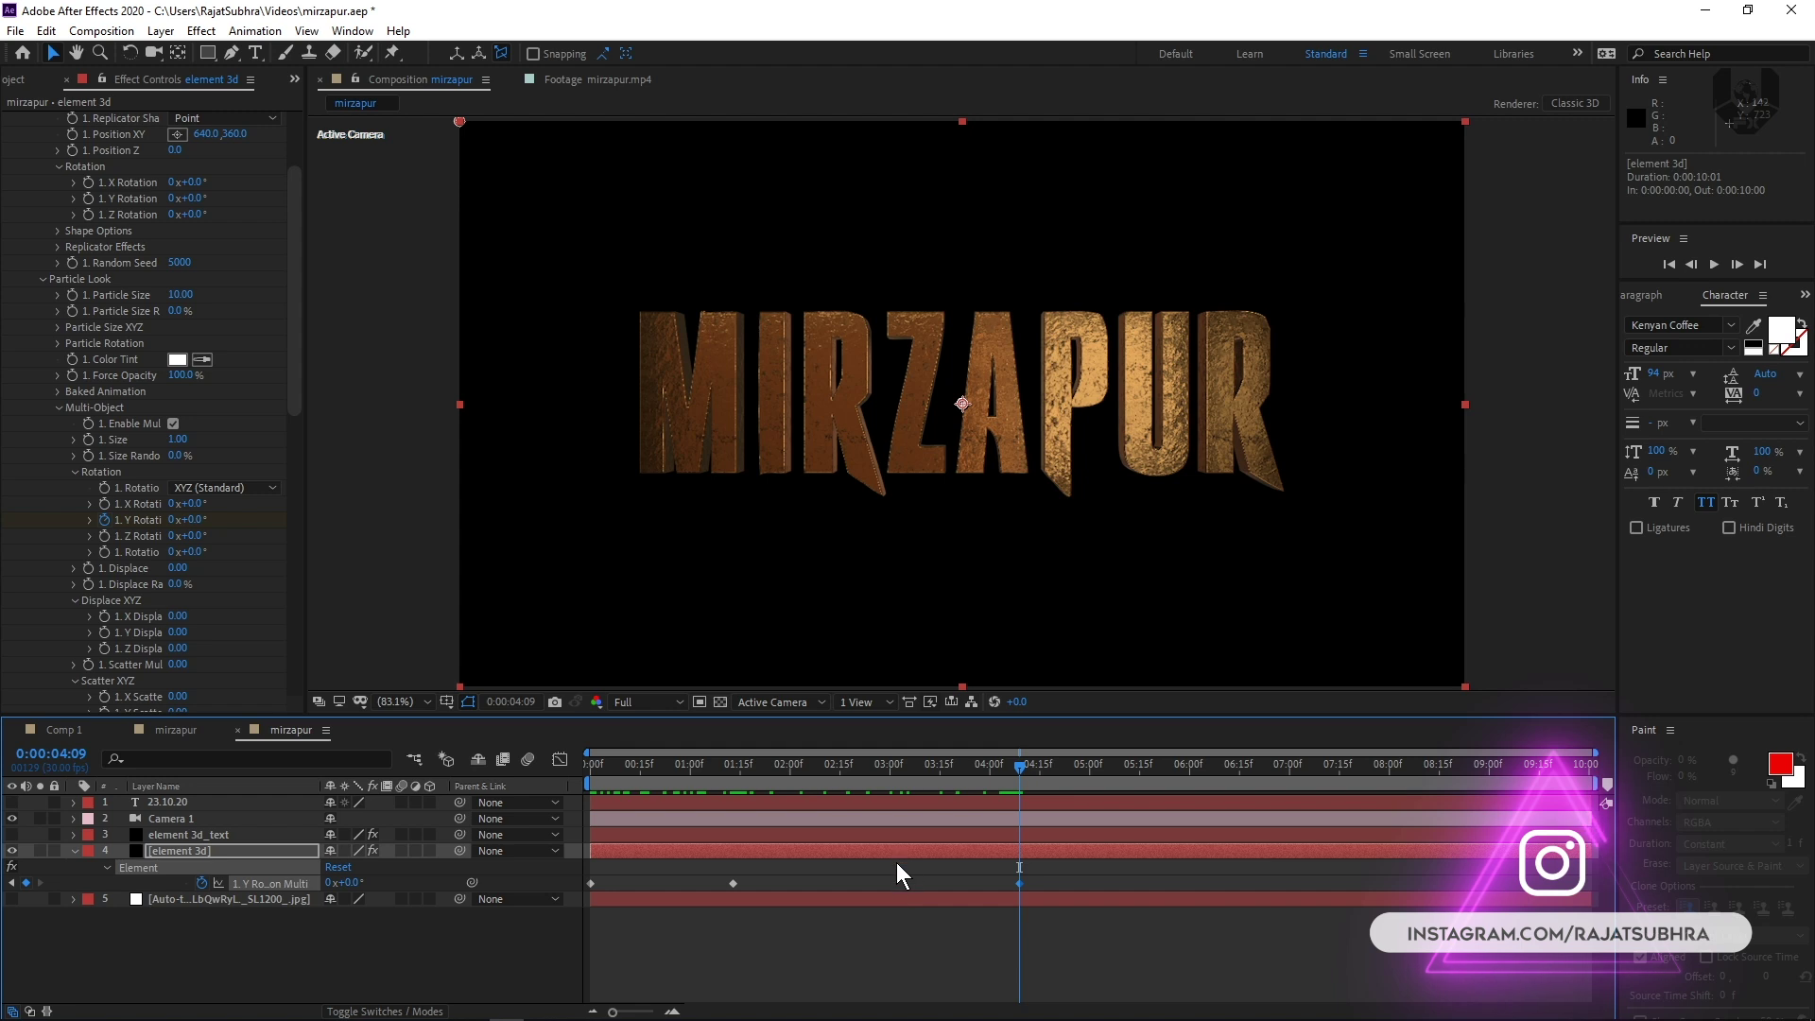
Key Y Rotation back to 90° at 5:15 and review the animation between keyframes.
left_click_drag(1022, 764, 1138, 770)
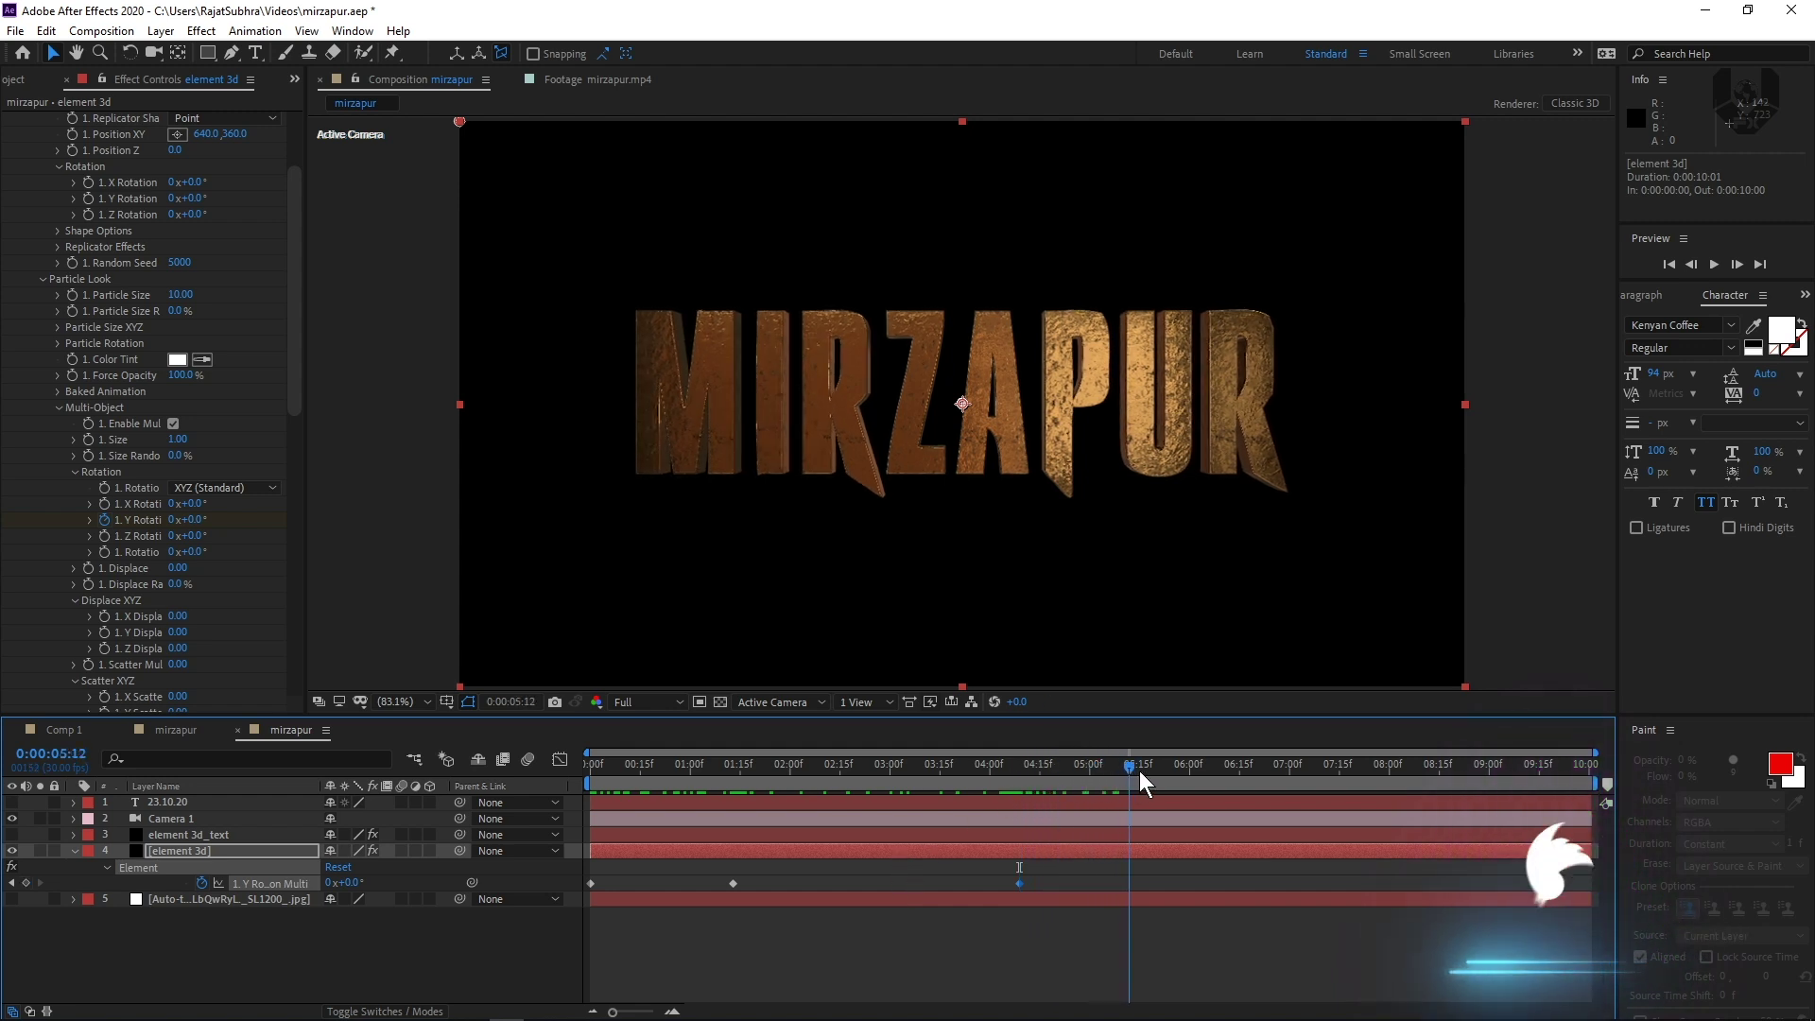
left_click(193, 519)
type("90")
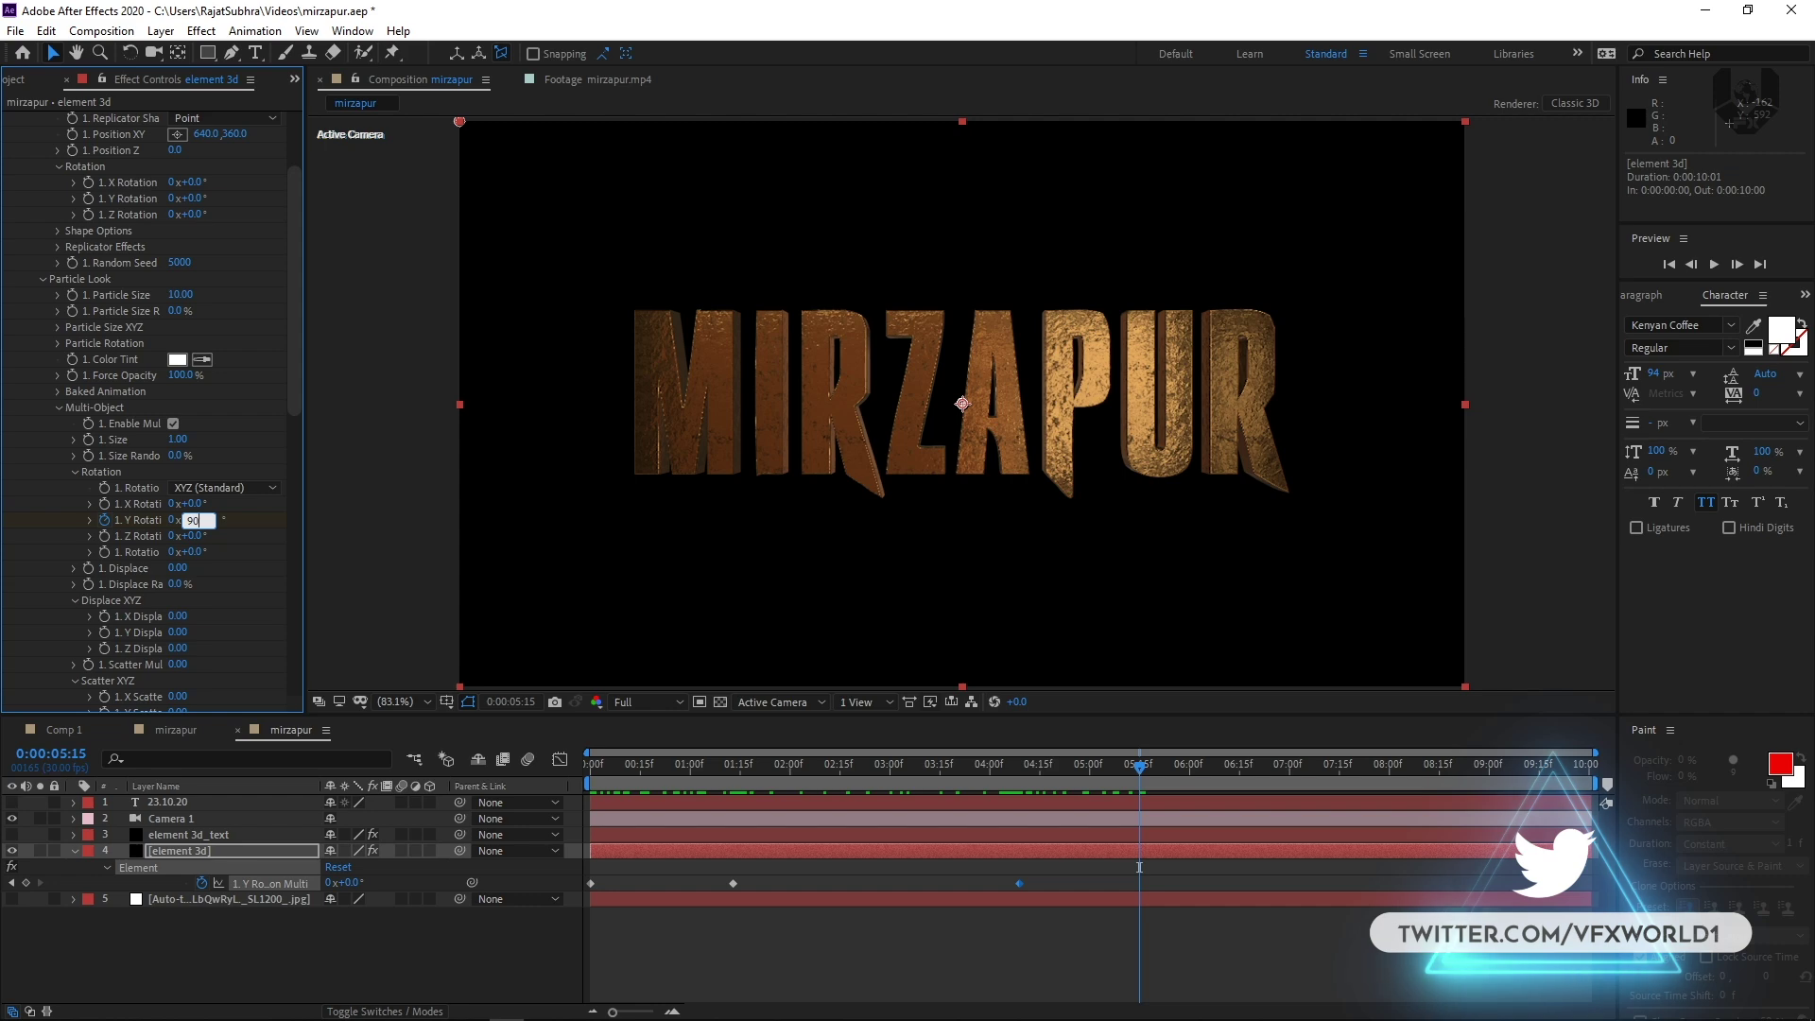
key("Return")
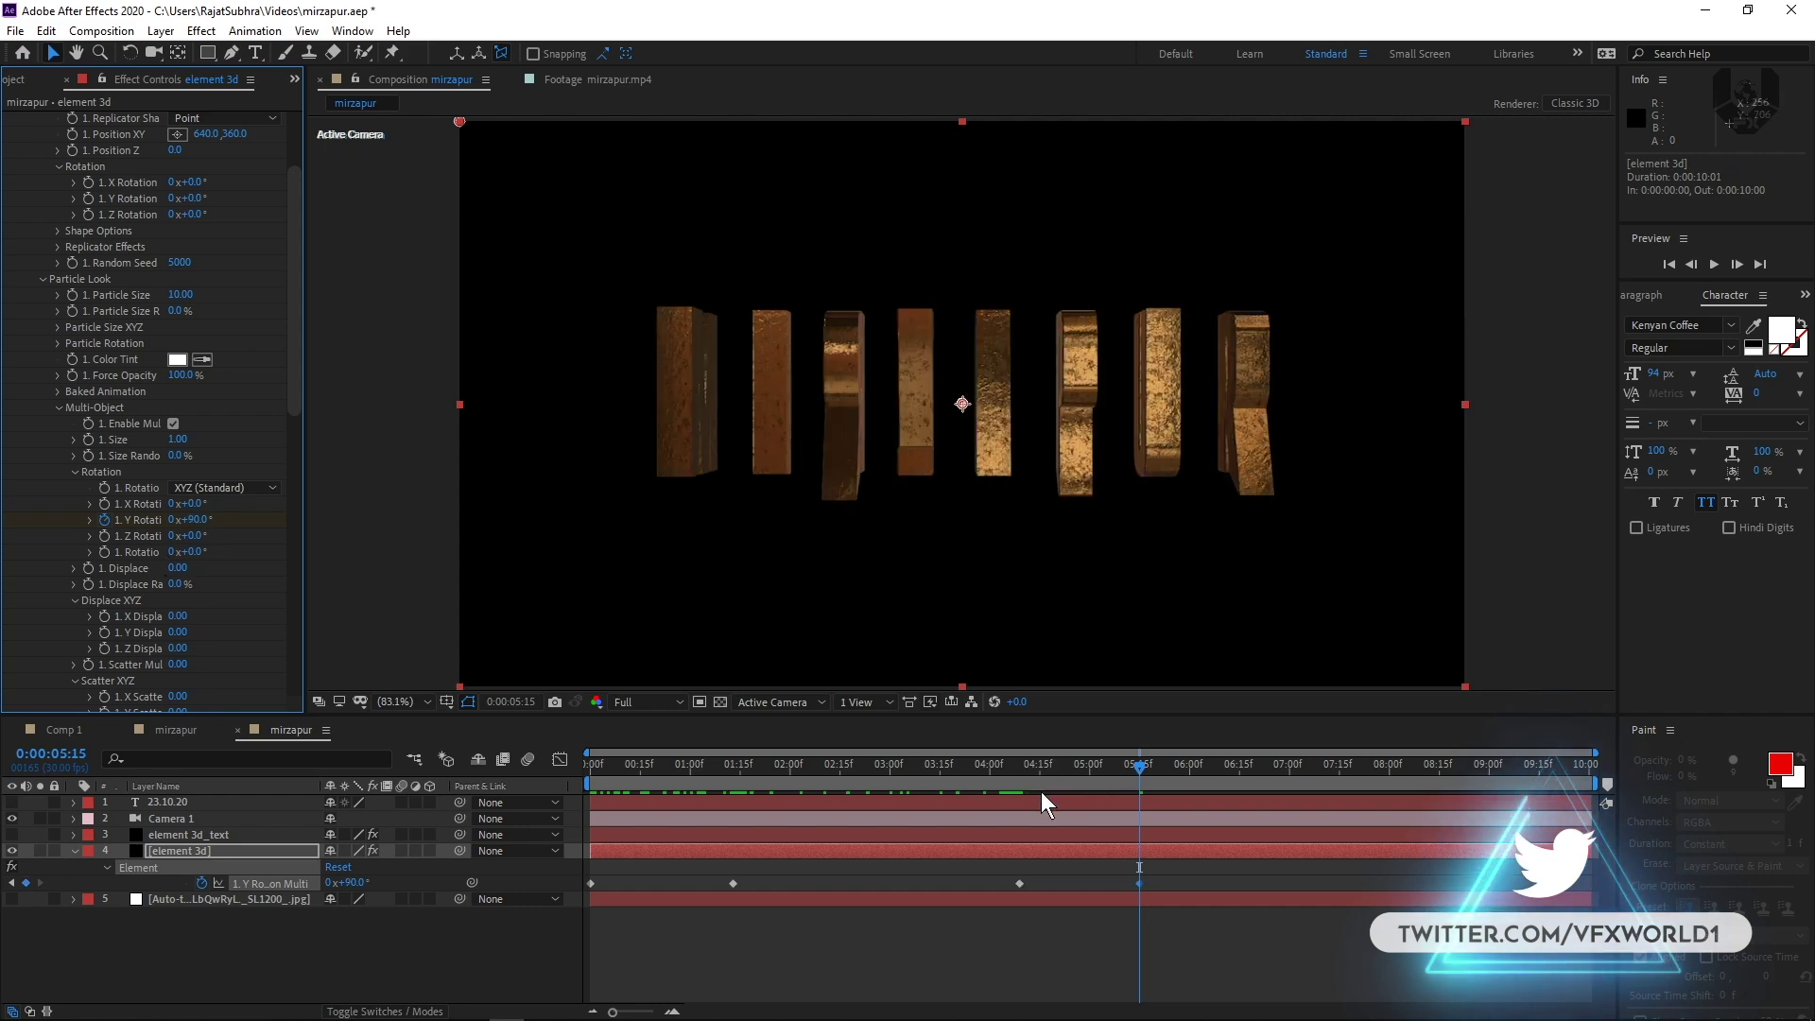
left_click_drag(1023, 768, 1142, 750)
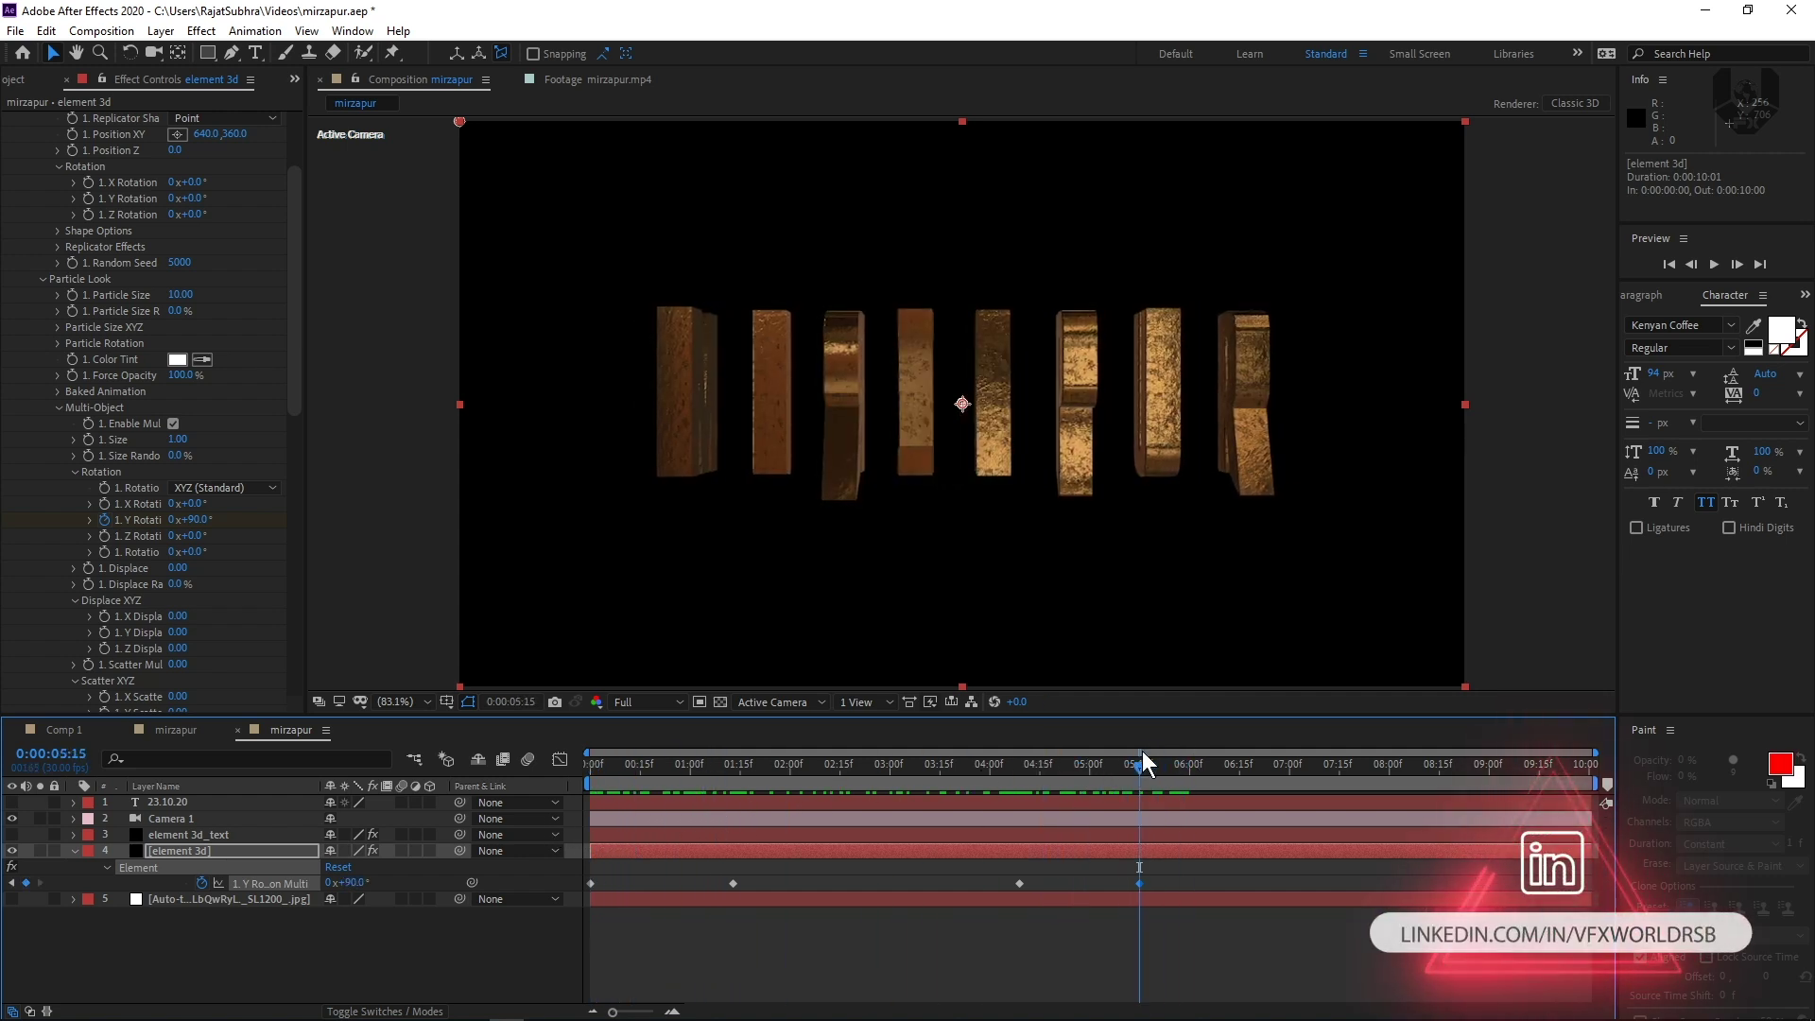
left_click(224, 838)
Start a Y Rotation keyframe on element 3d_text and slide it to 0:00:05:15.
left_click(11, 835)
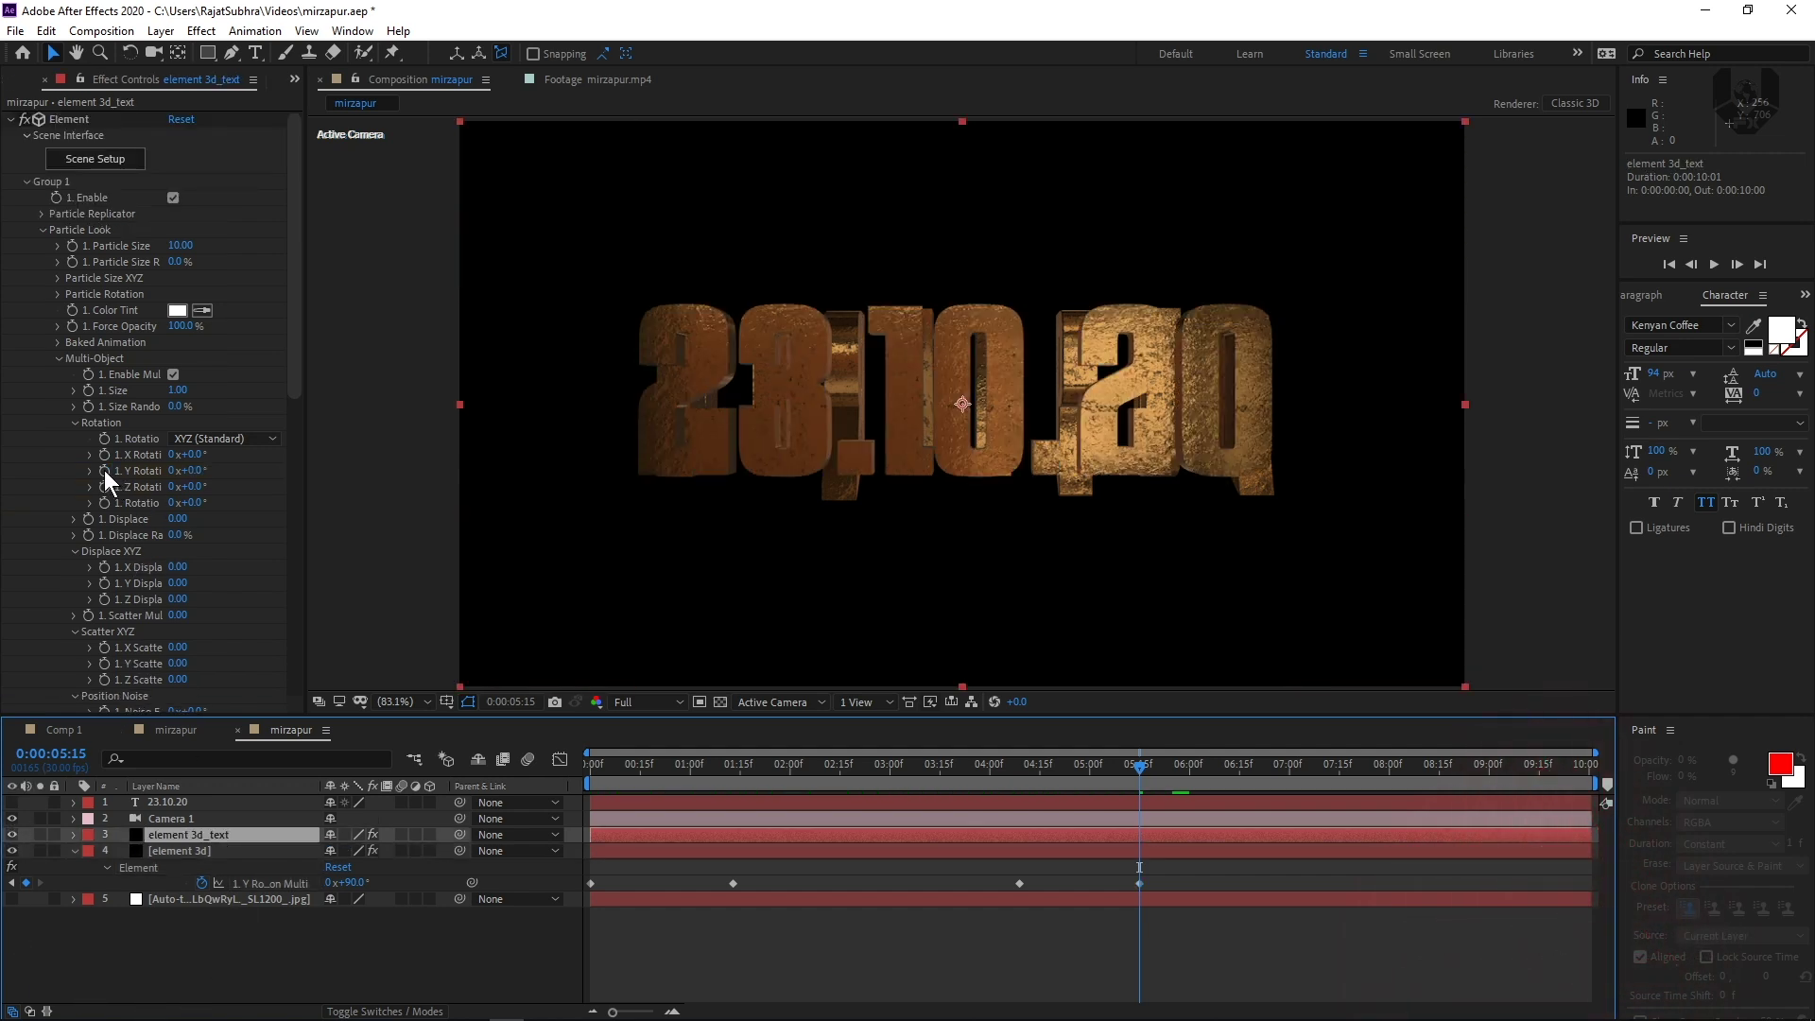
left_click_drag(700, 766, 438, 760)
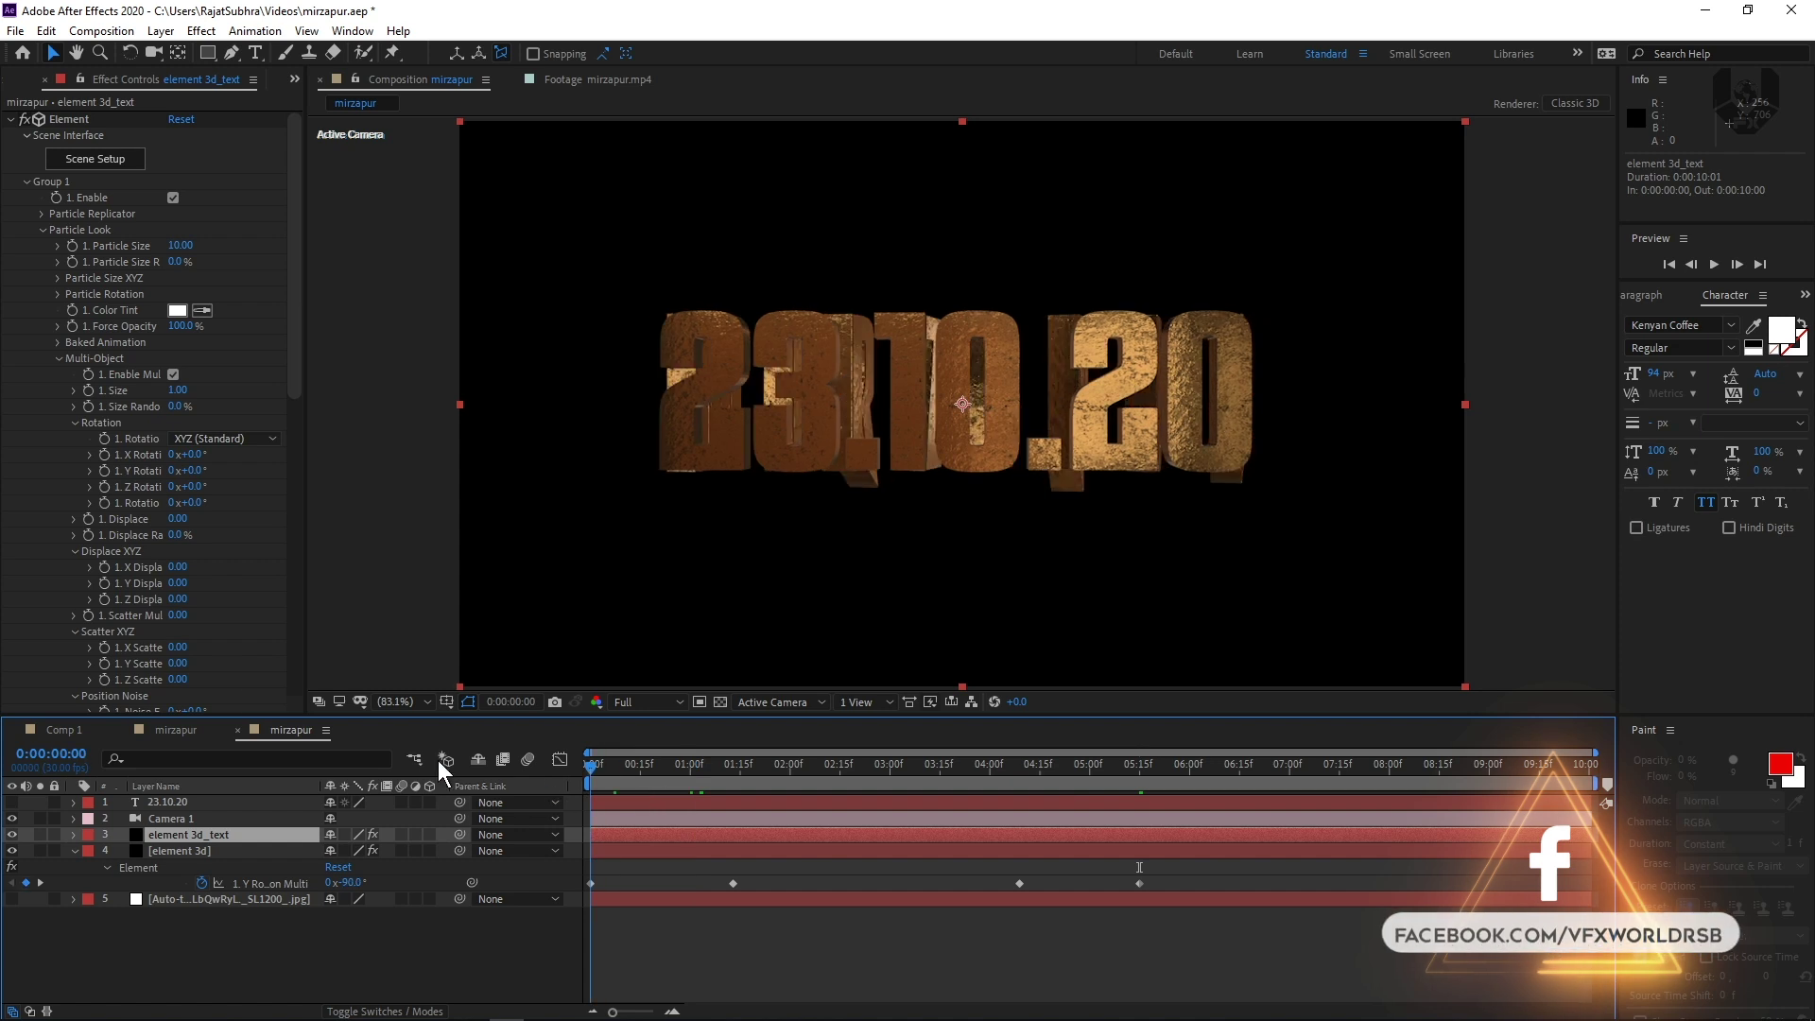
left_click(104, 470)
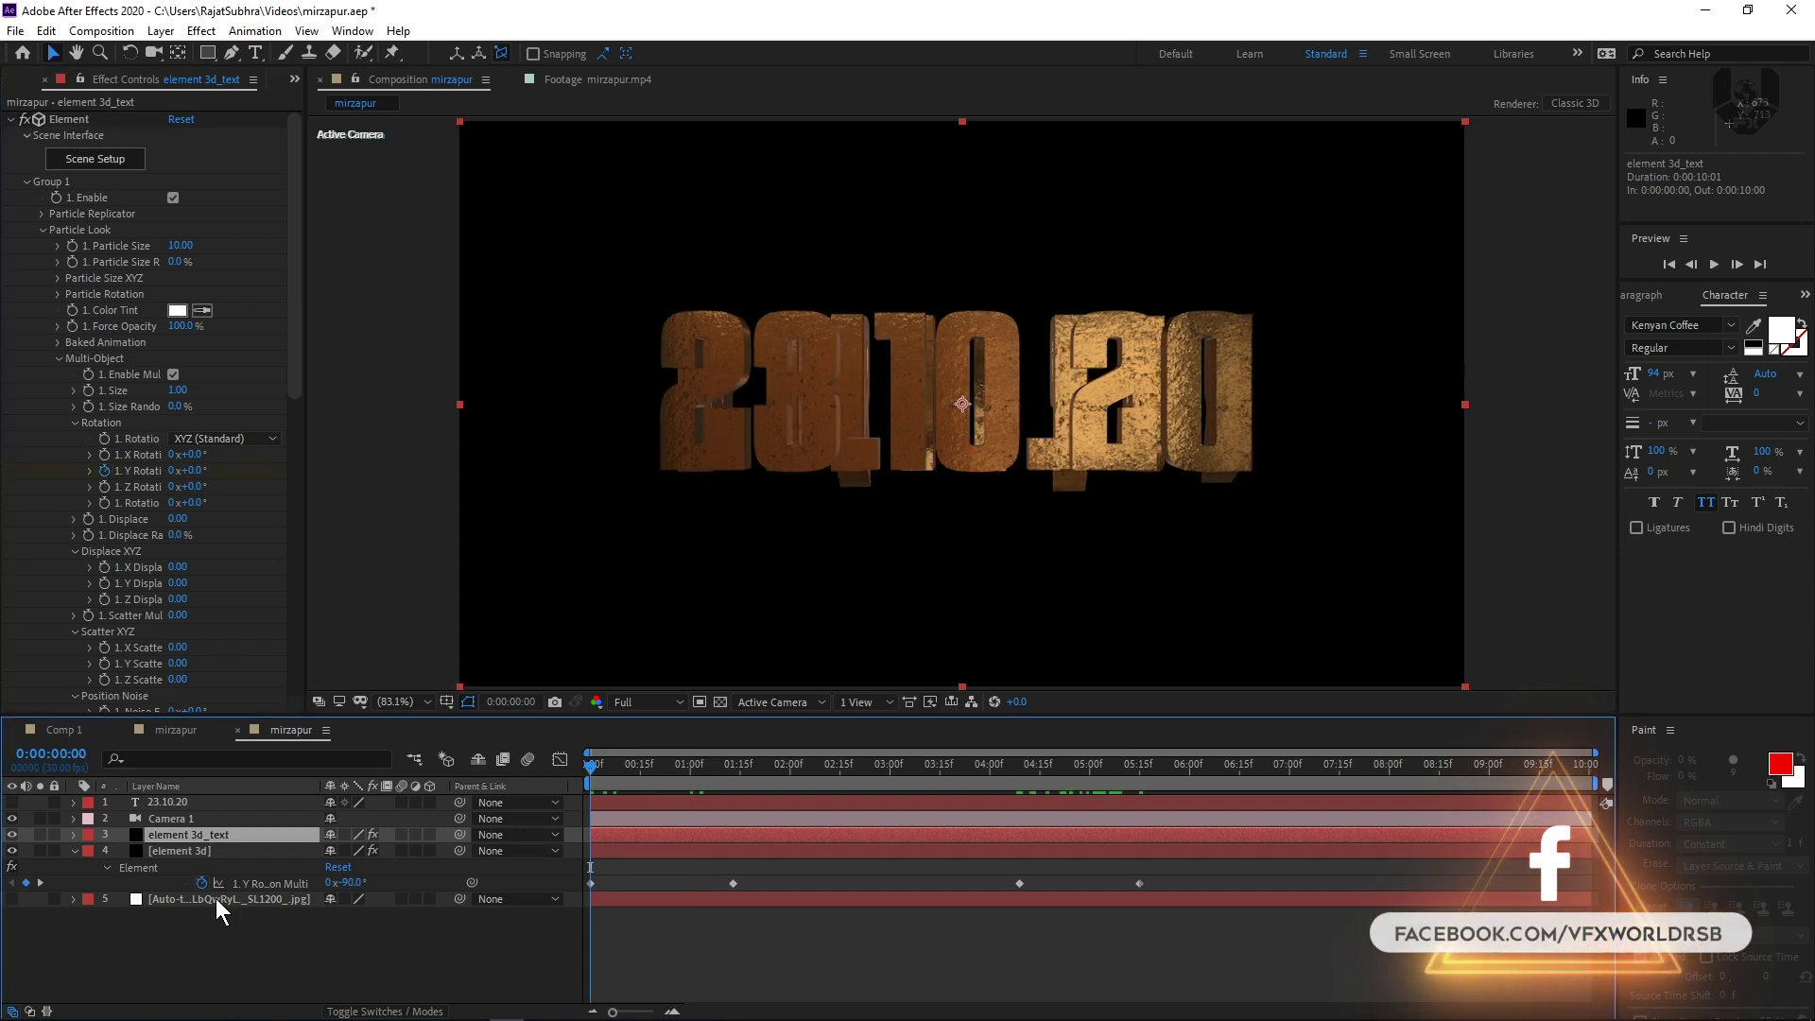
key("u")
left_click(591, 865)
left_click_drag(592, 865, 1139, 866)
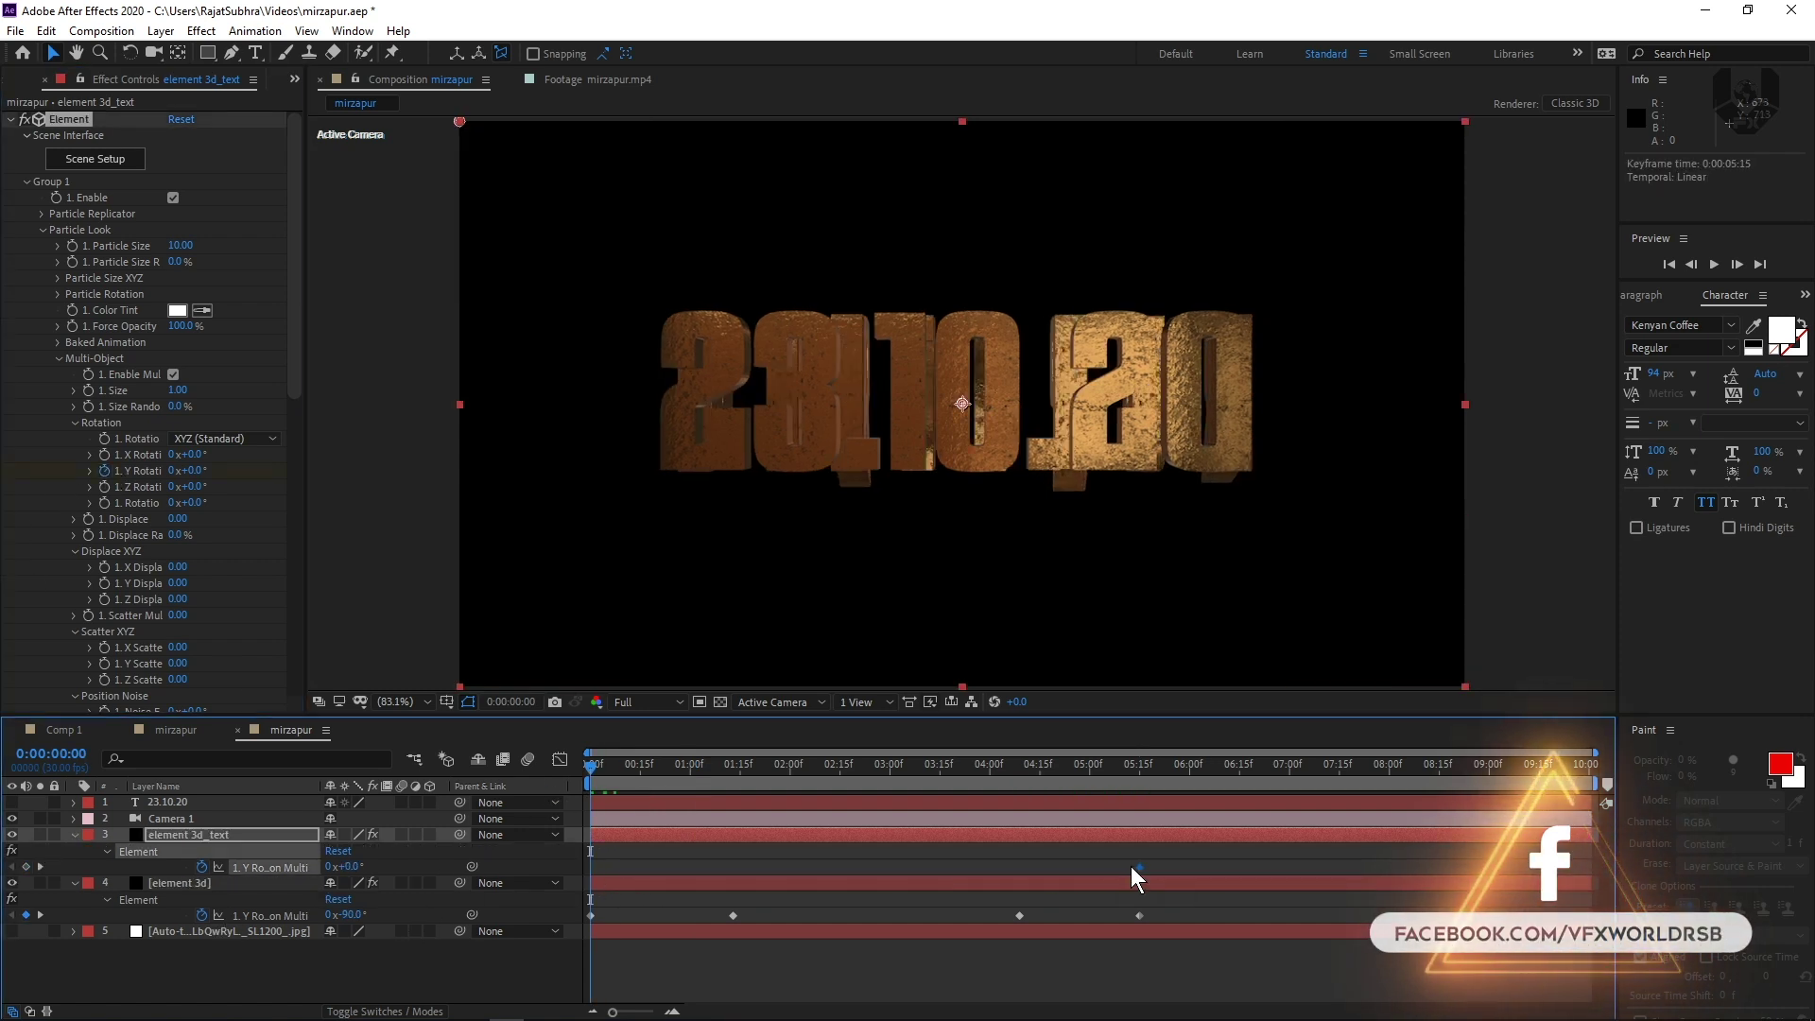
Key the date's Y rotation at 90° at 5:15 and 0° at 6:20.
left_click(1136, 762)
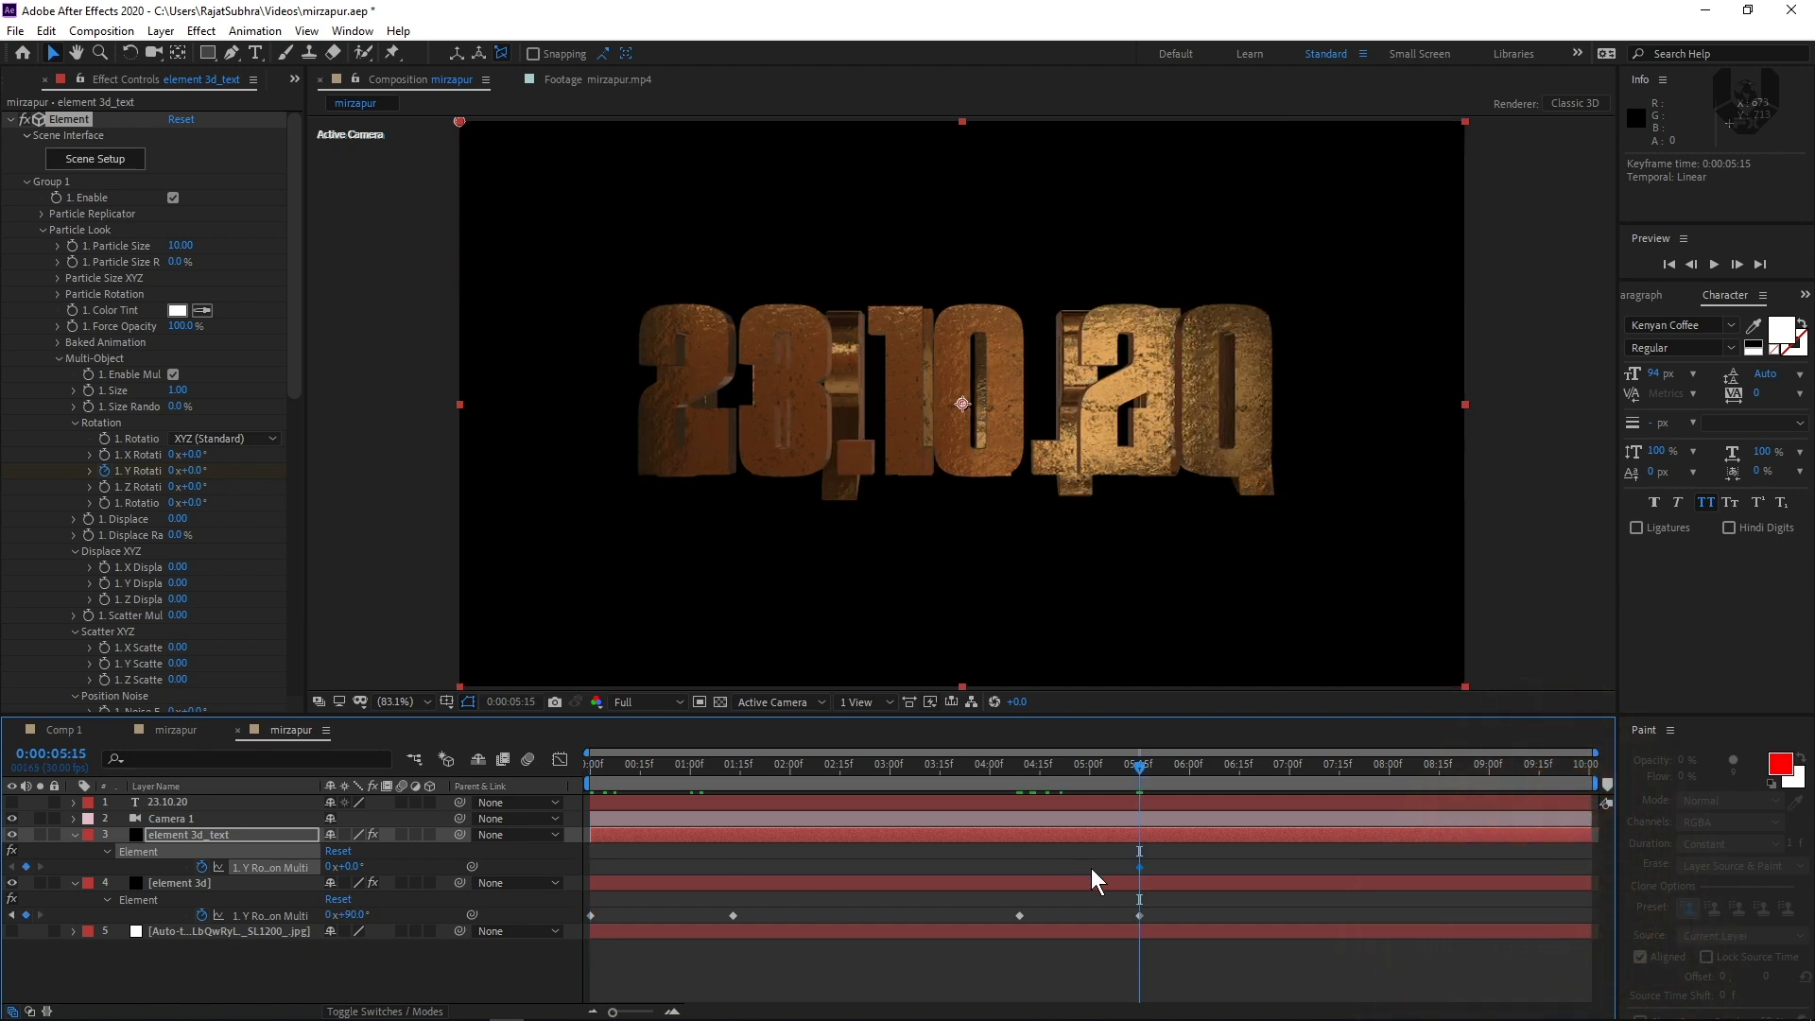
left_click(192, 471)
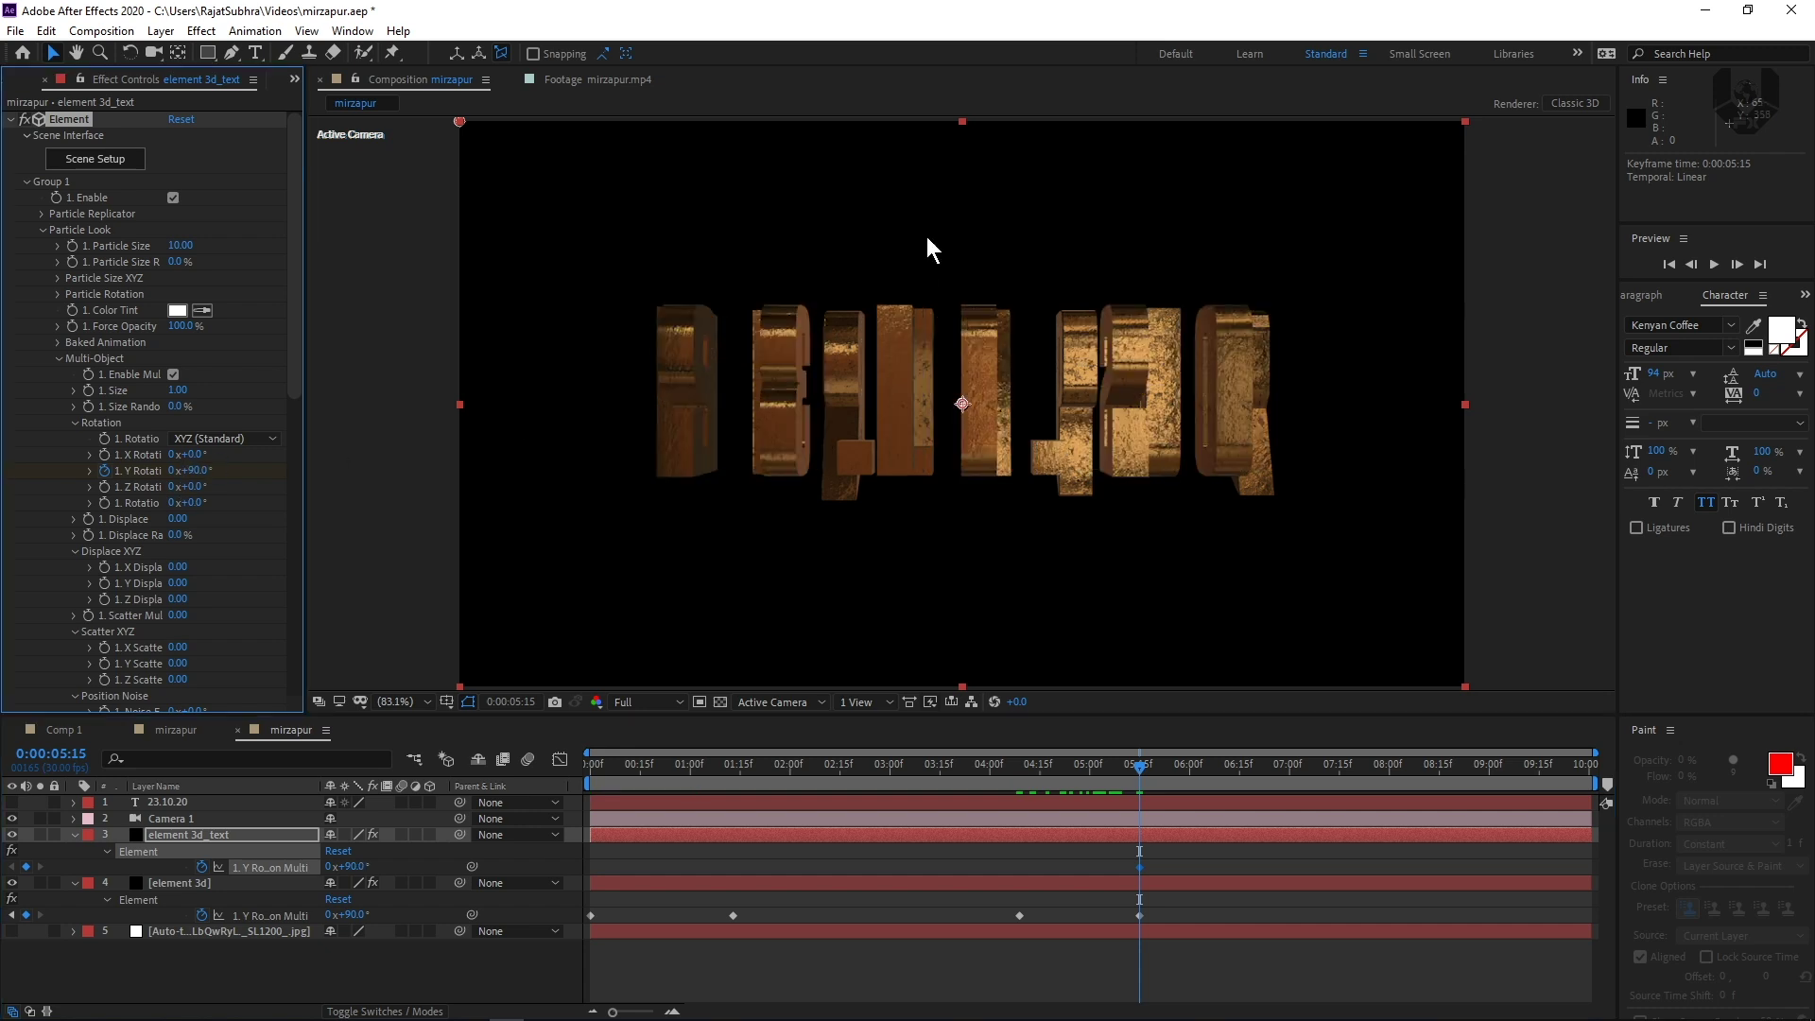
left_click_drag(1140, 764, 1258, 768)
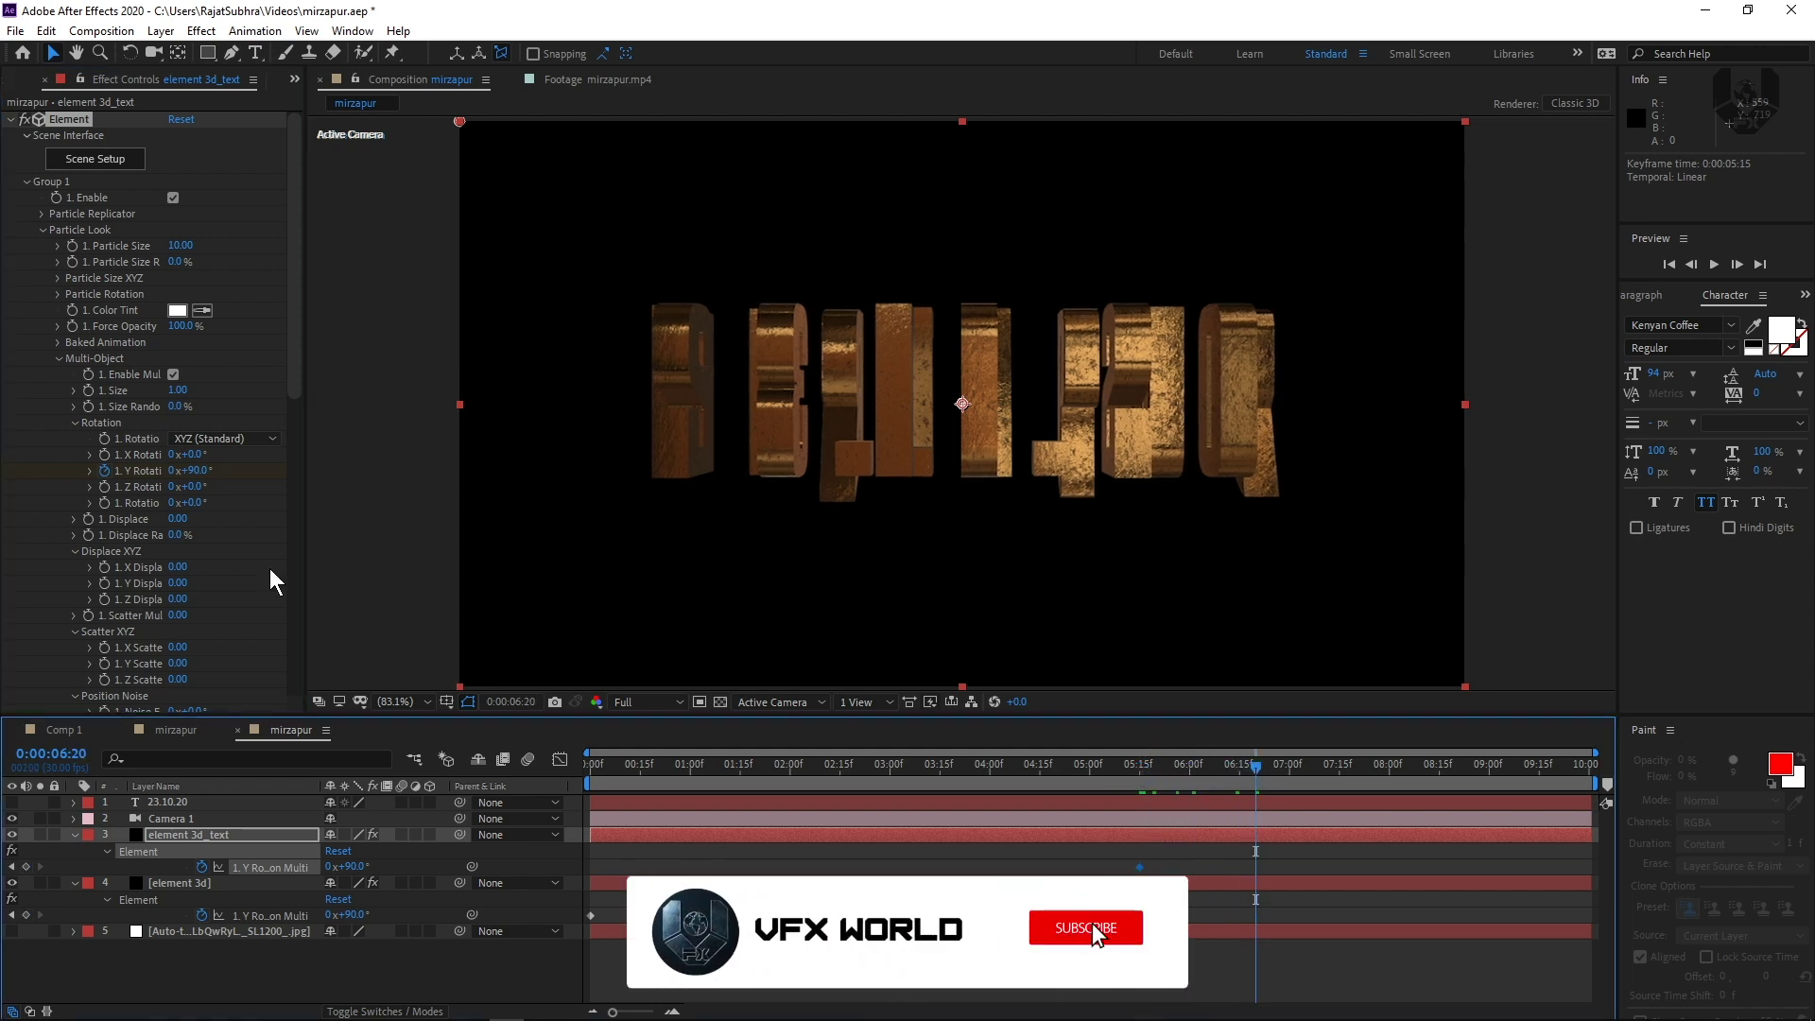
left_click(198, 471)
type("0")
key("Return")
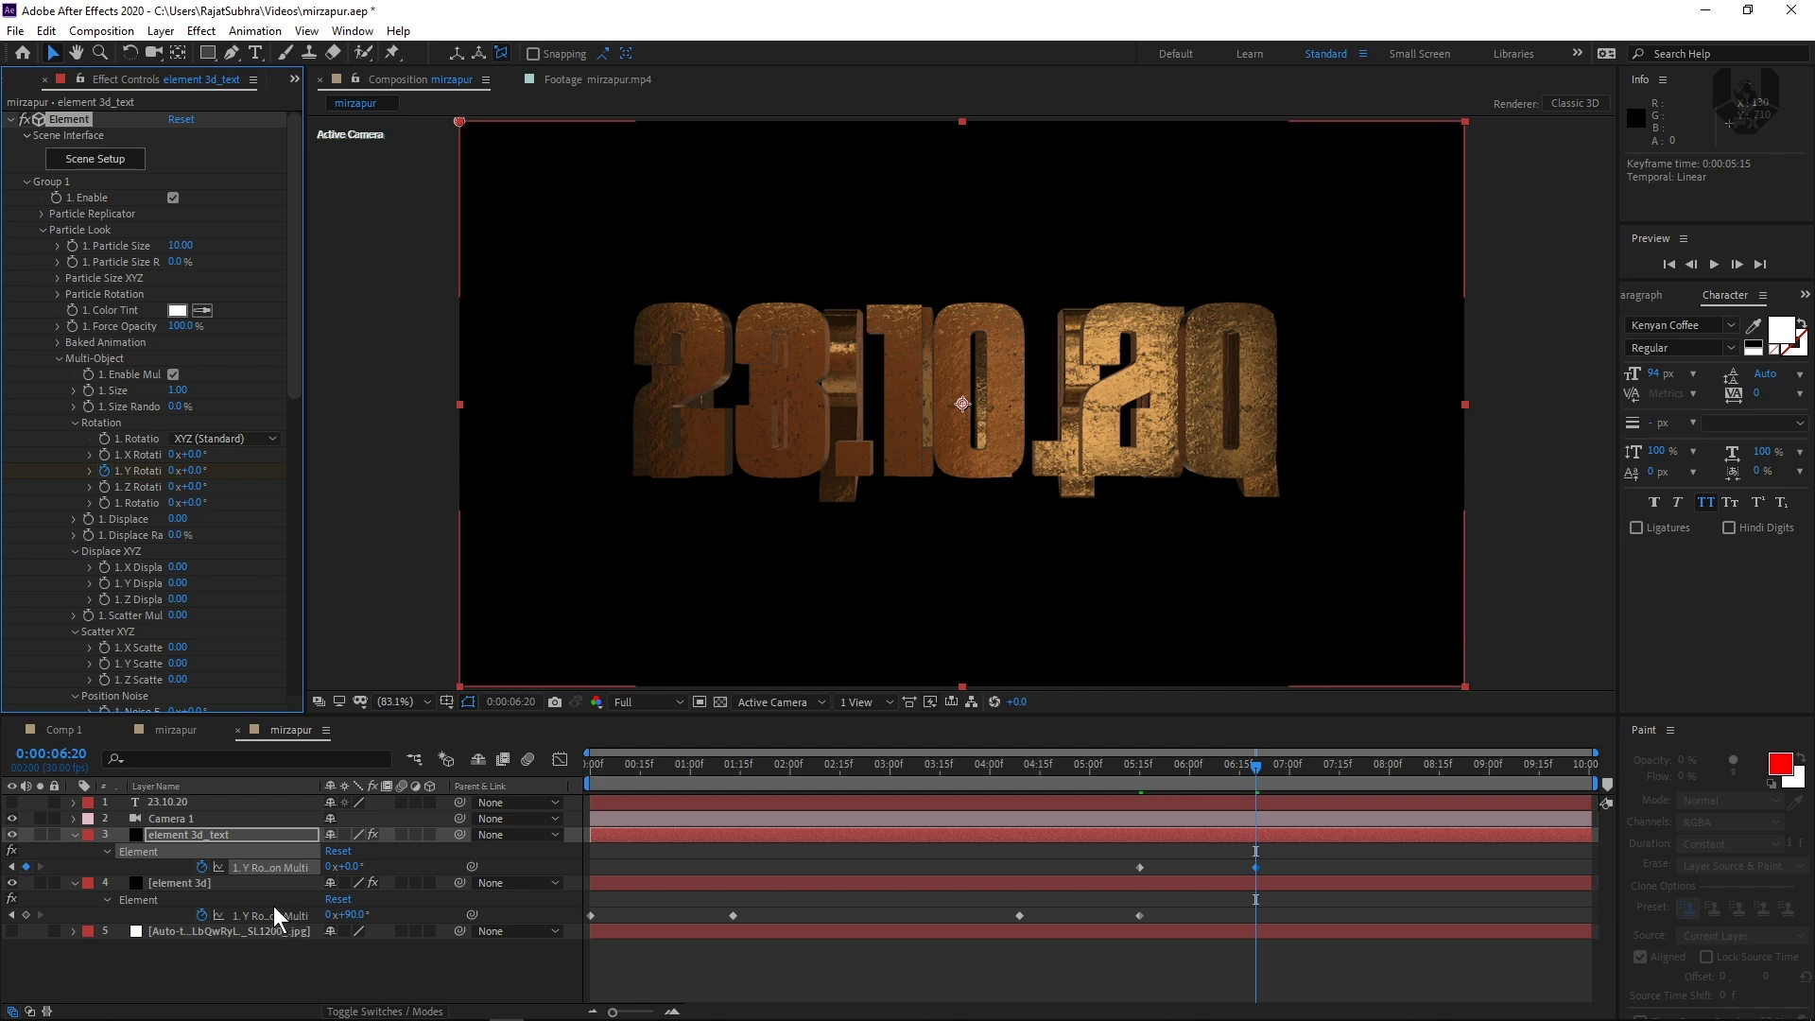
left_click(188, 885)
Add Opacity keyframes at 5:15 to both the element 3d and element 3d_text layers.
key("j")
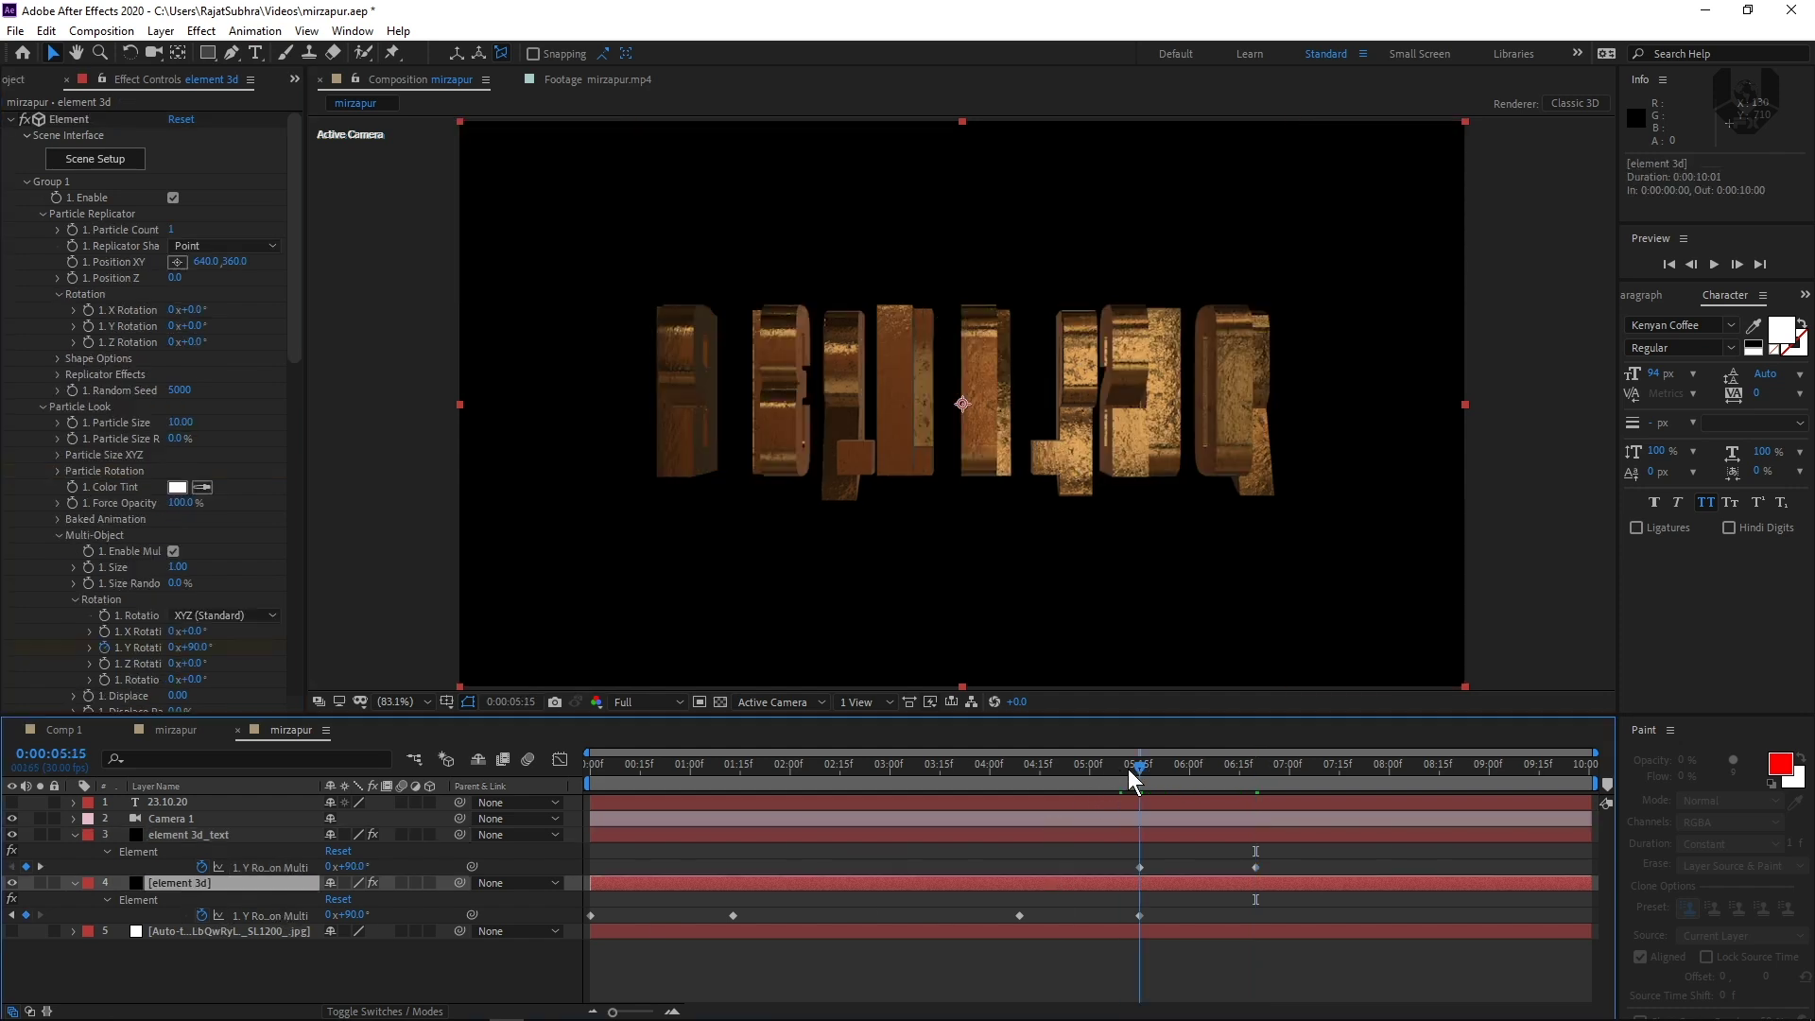
left_click(181, 835)
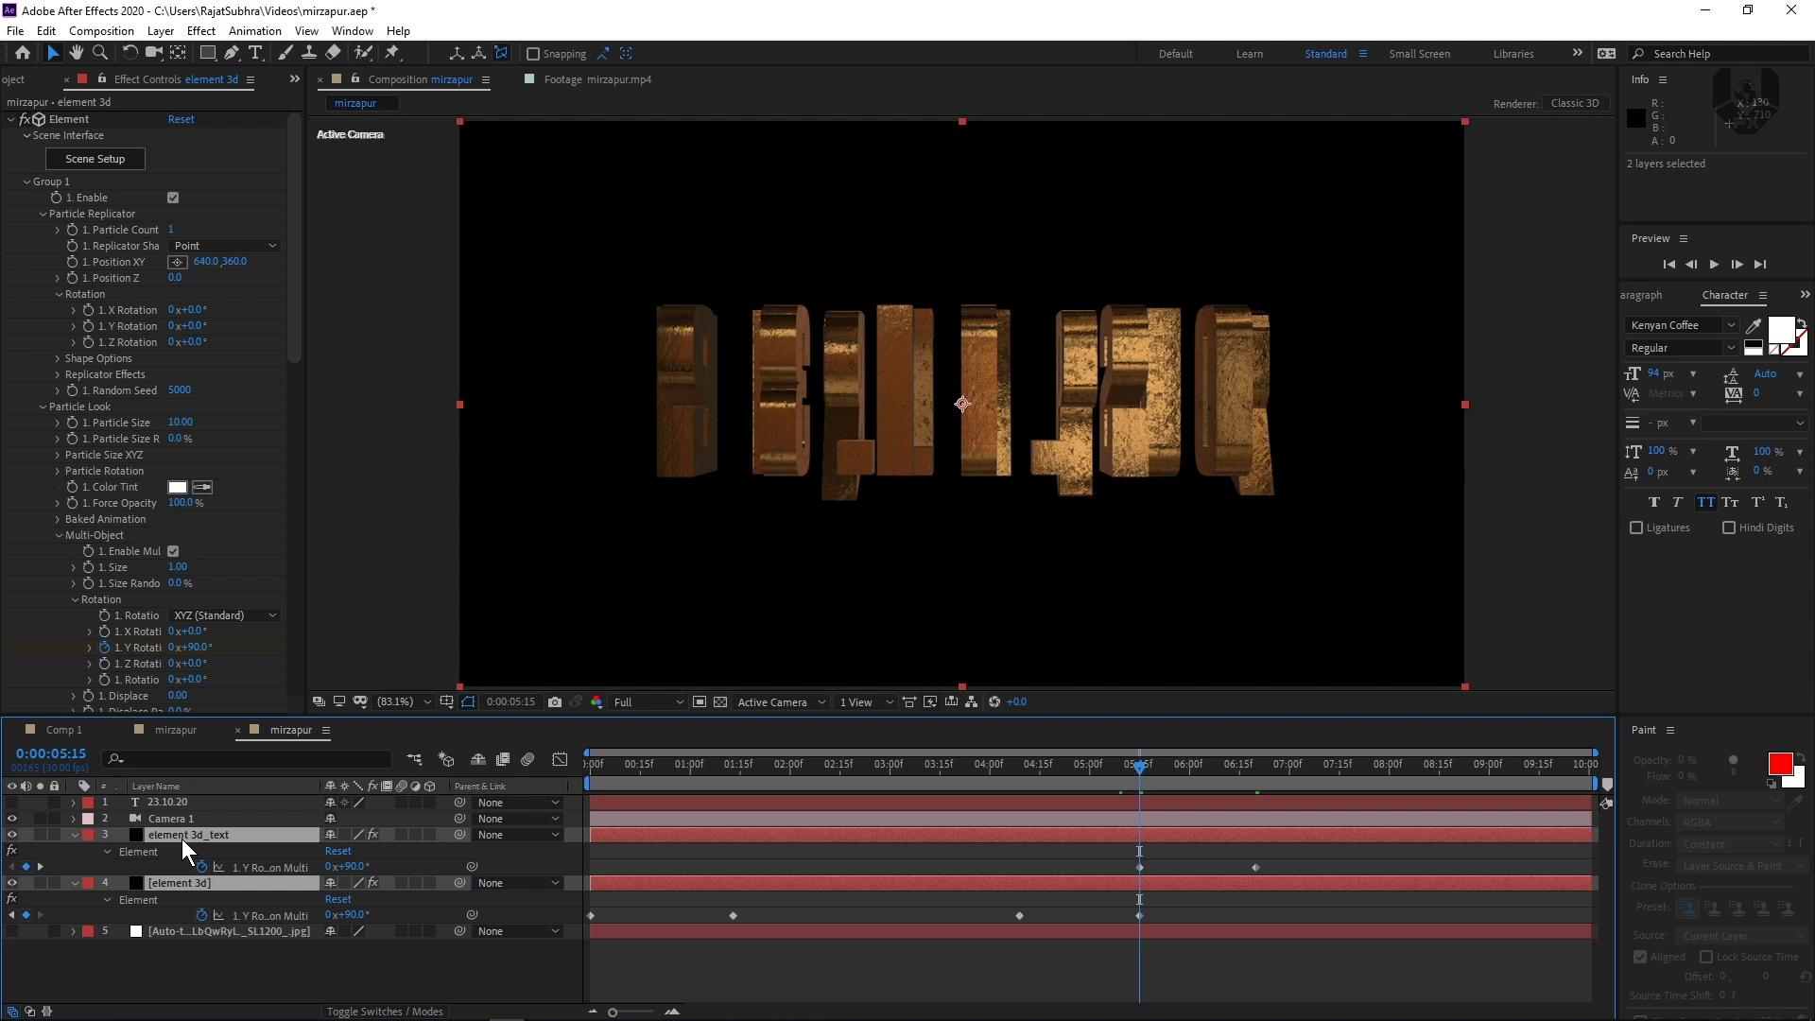
key("shift+t")
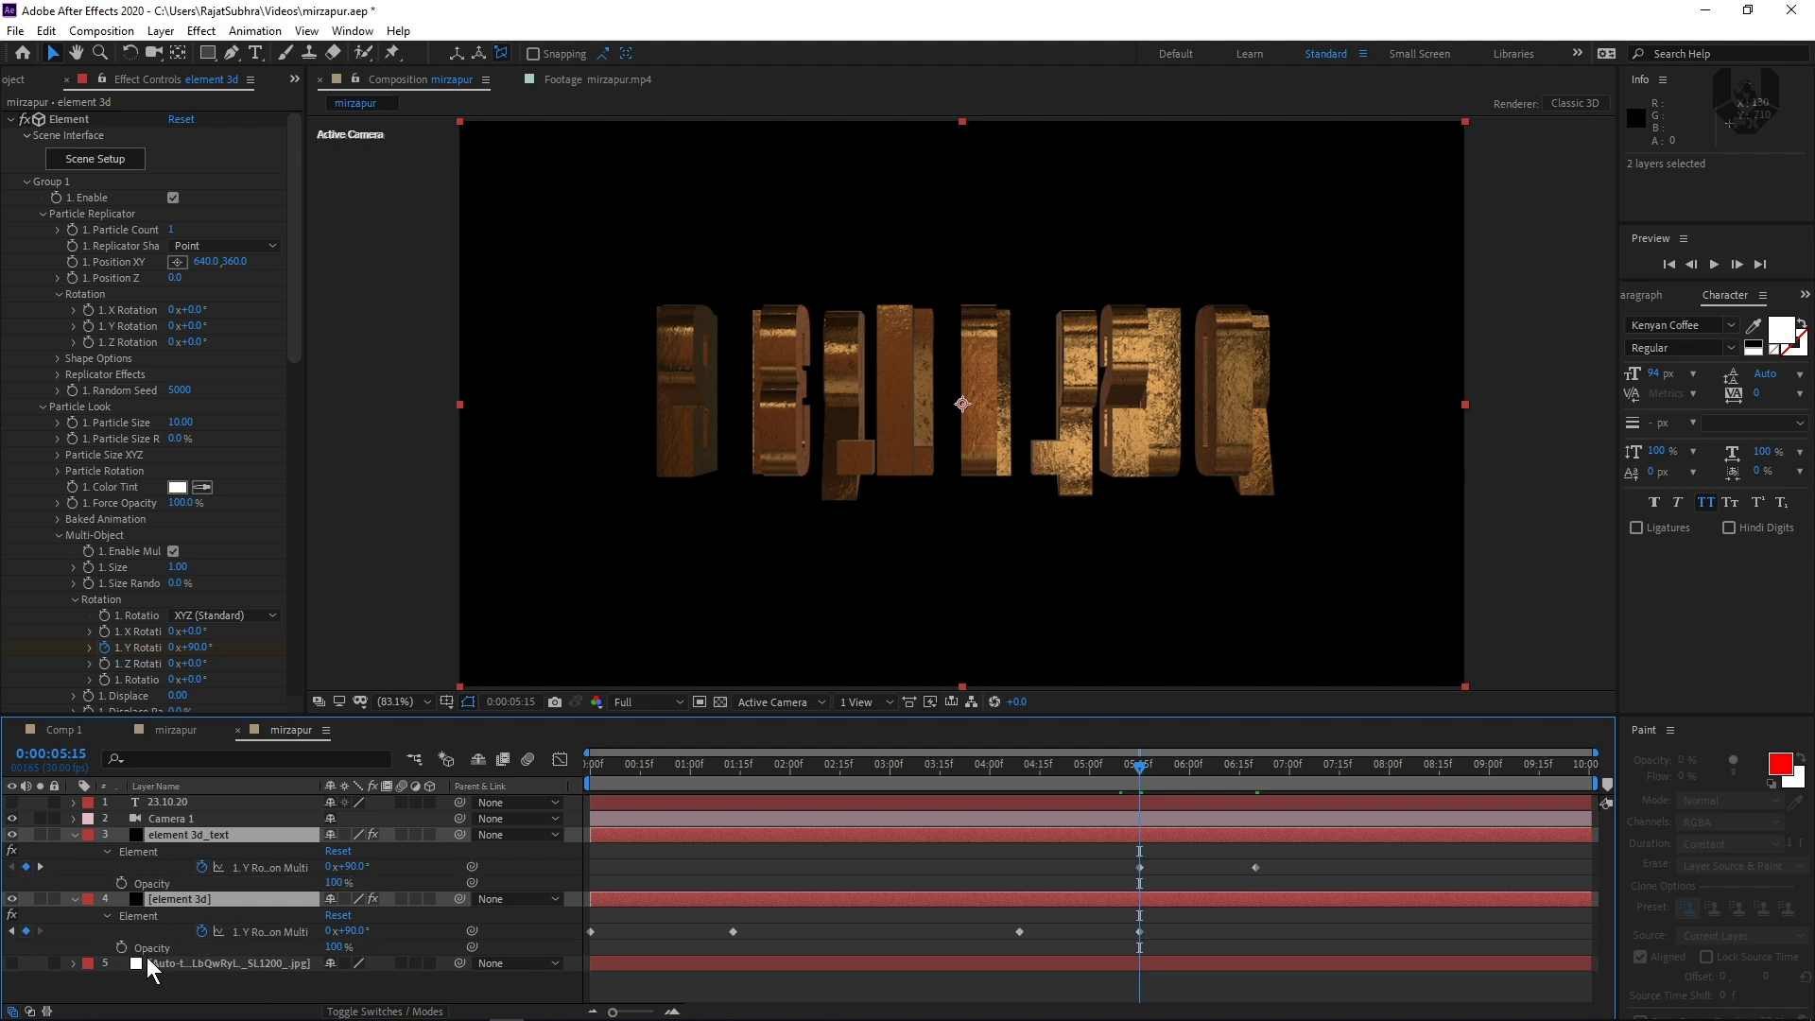
key("alt+shift+t")
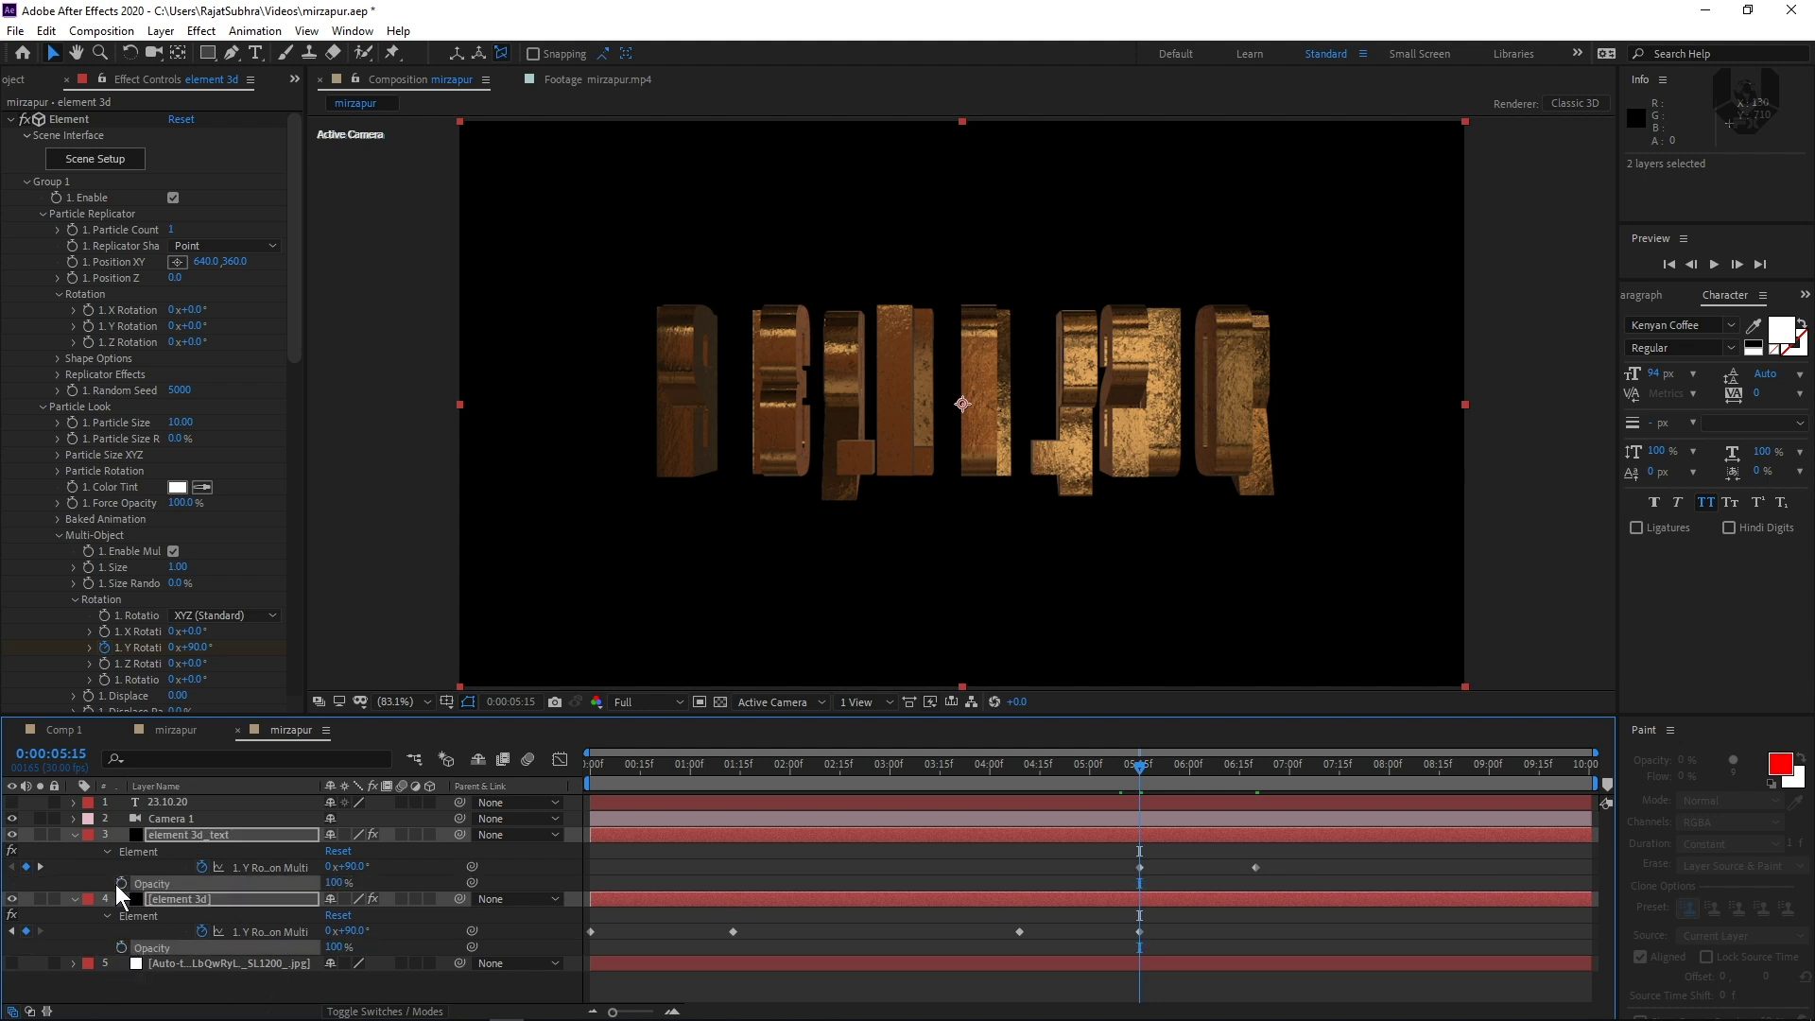
left_click(1120, 874)
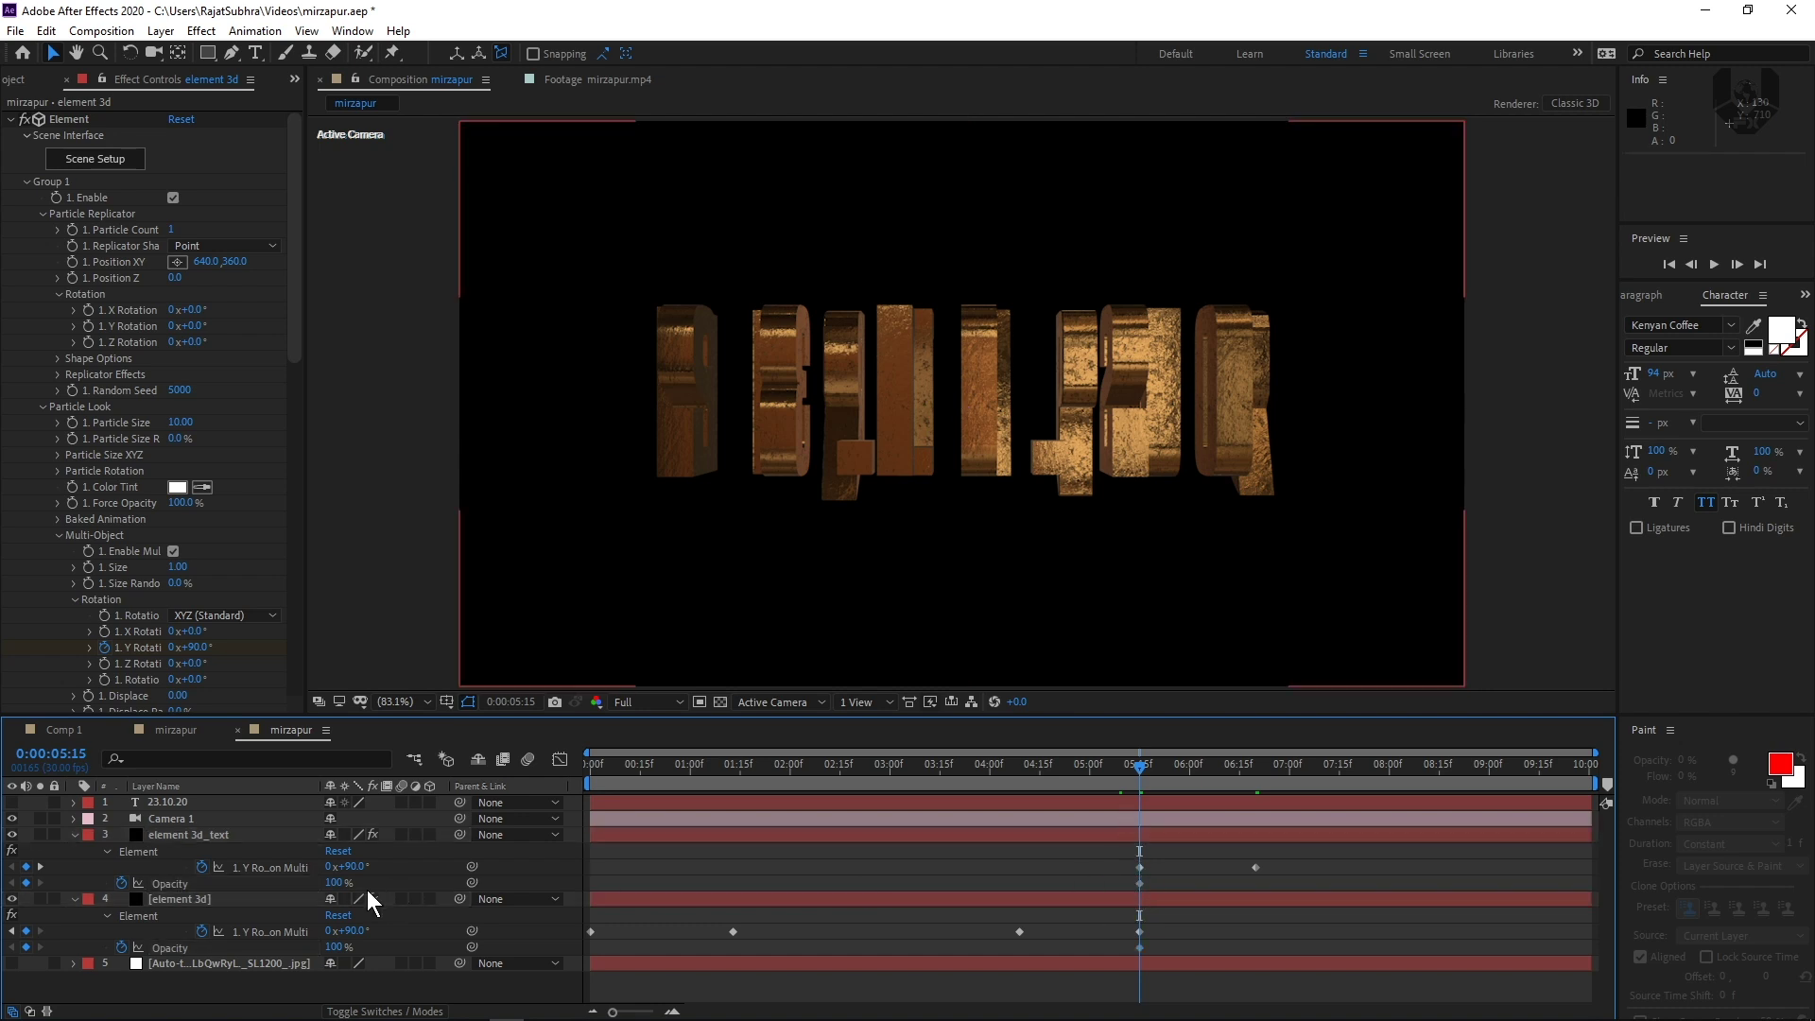
Lower the 23.10.20 text's opacity to 0% at 5:15 and preview its fade-in near 6:06.
left_click_drag(331, 883, 237, 883)
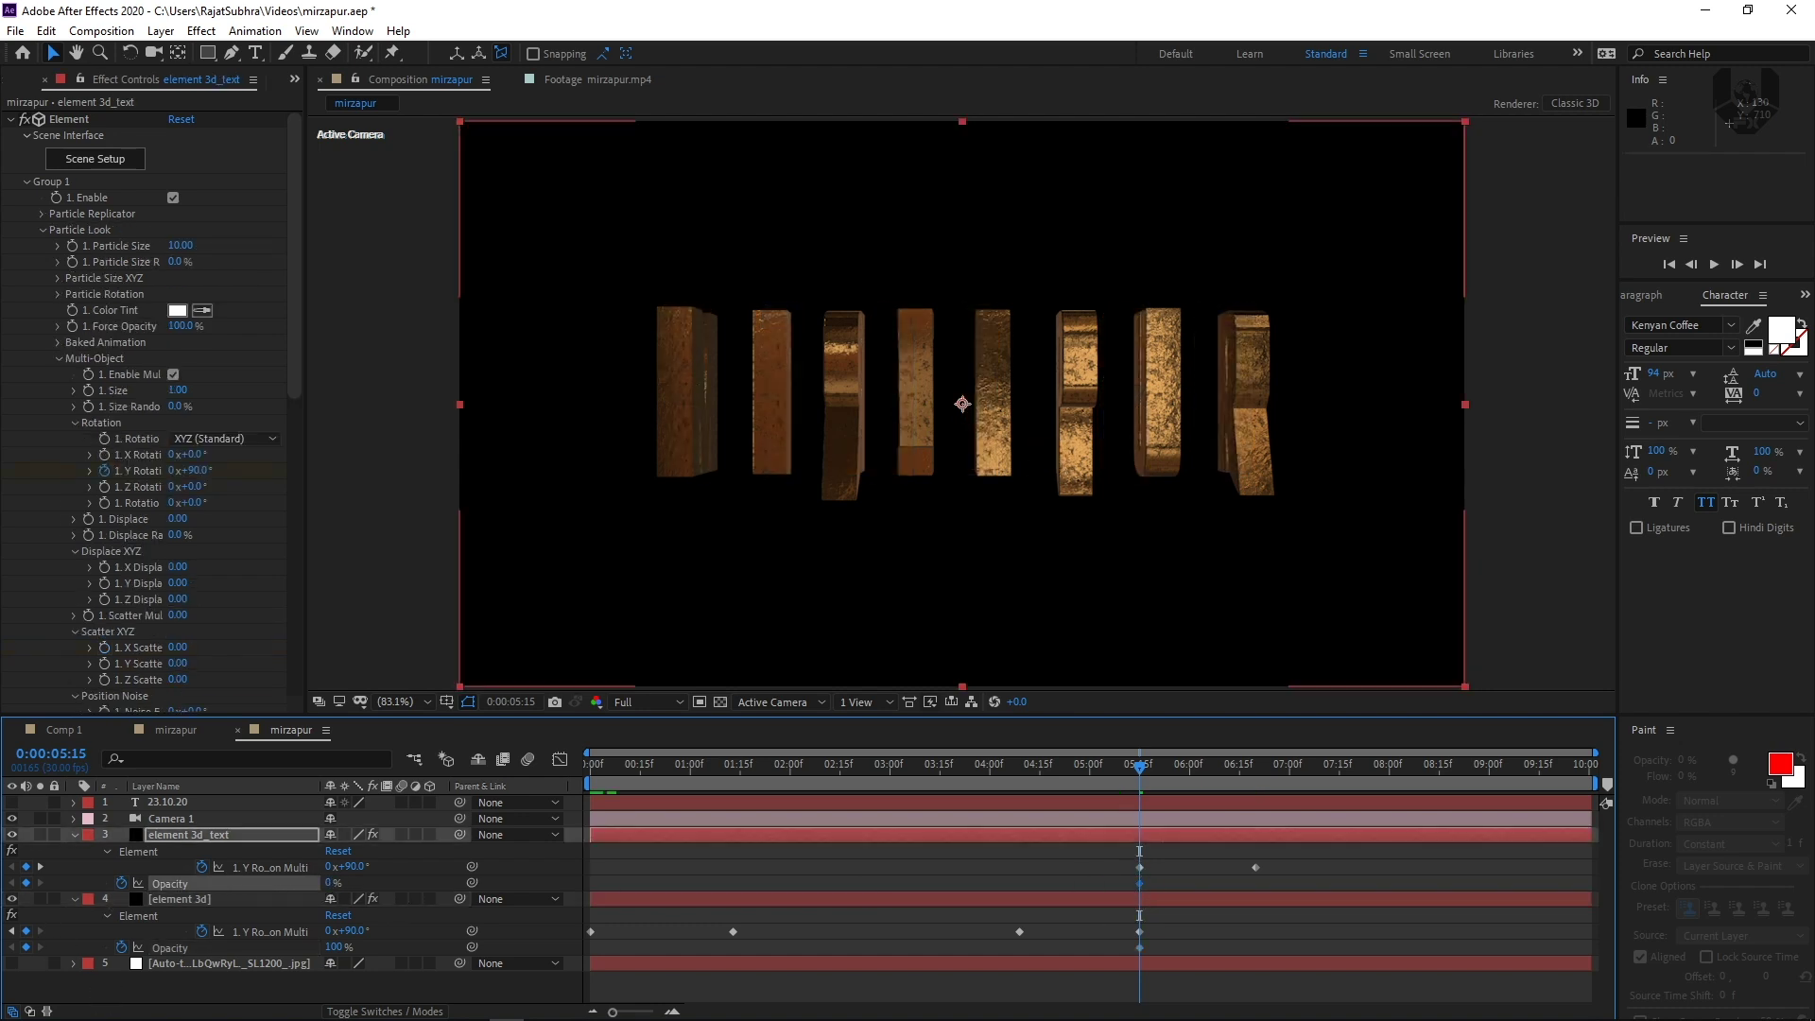
left_click(170, 947)
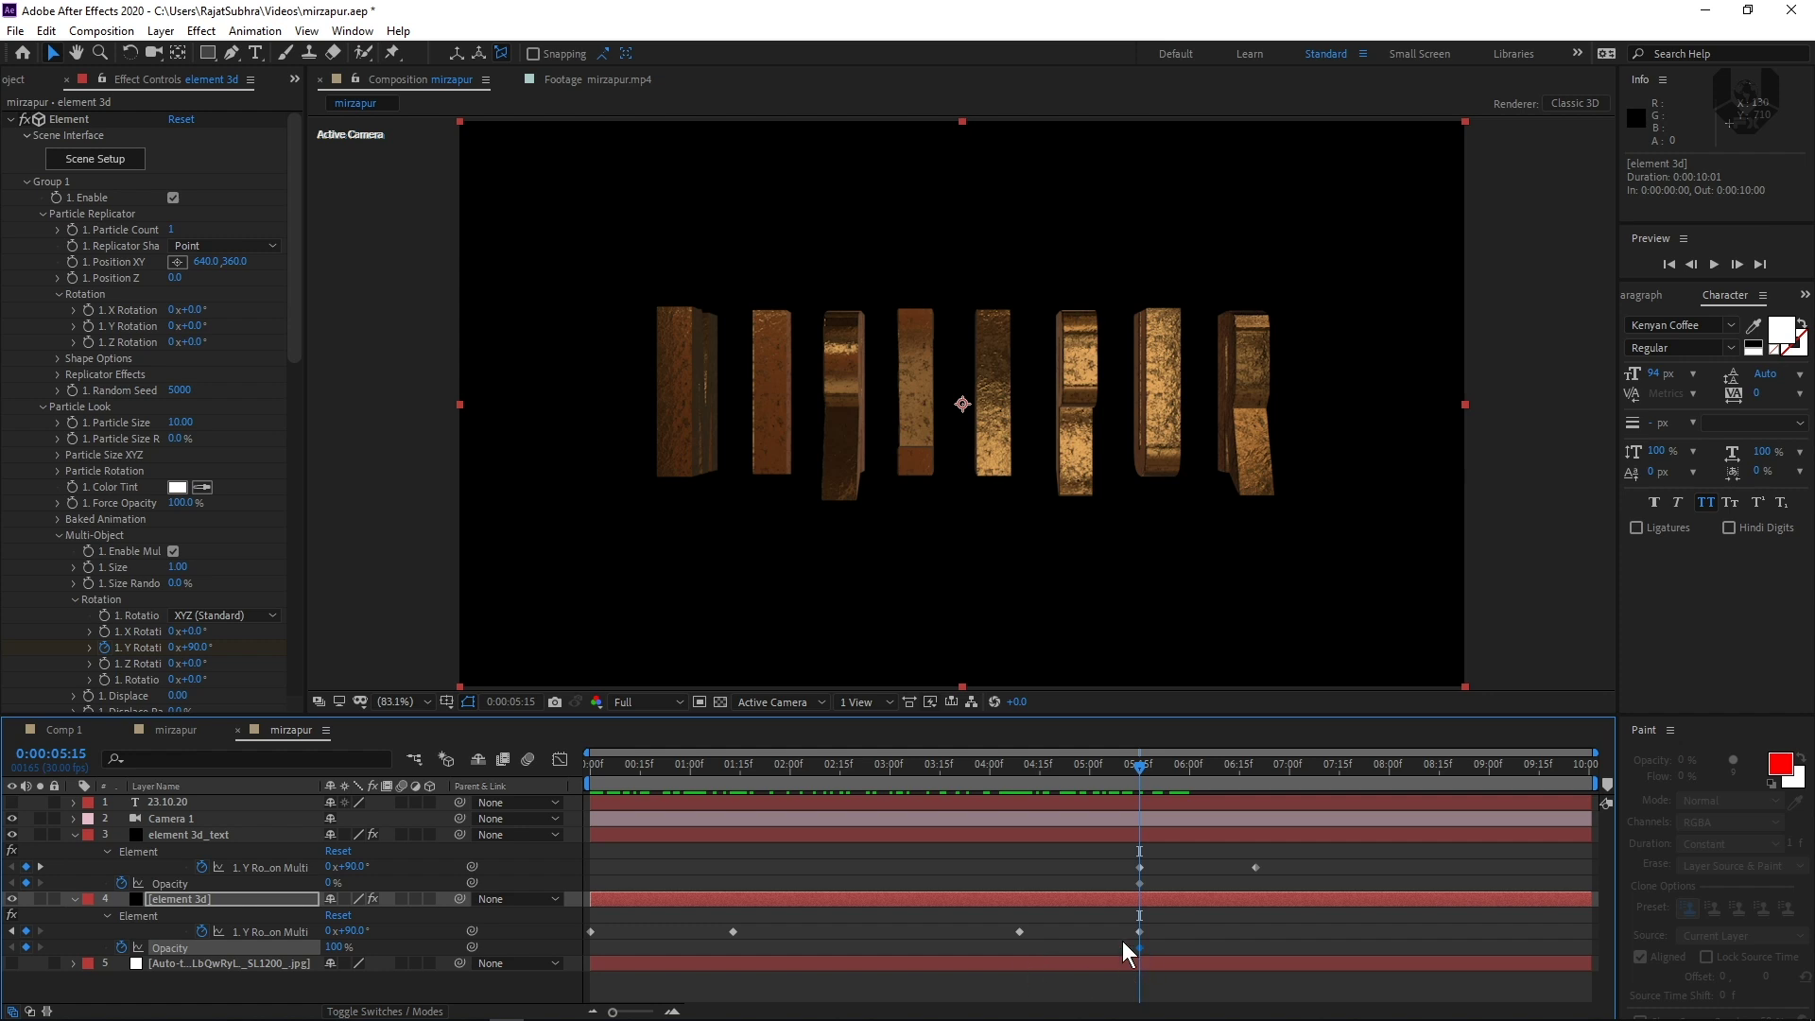
key("ctrl+Up")
mouse_move(1144, 781)
left_mouse_down()
mouse_move(1233, 763)
mouse_move(1153, 779)
mouse_move(1216, 771)
mouse_move(1172, 799)
left_mouse_up()
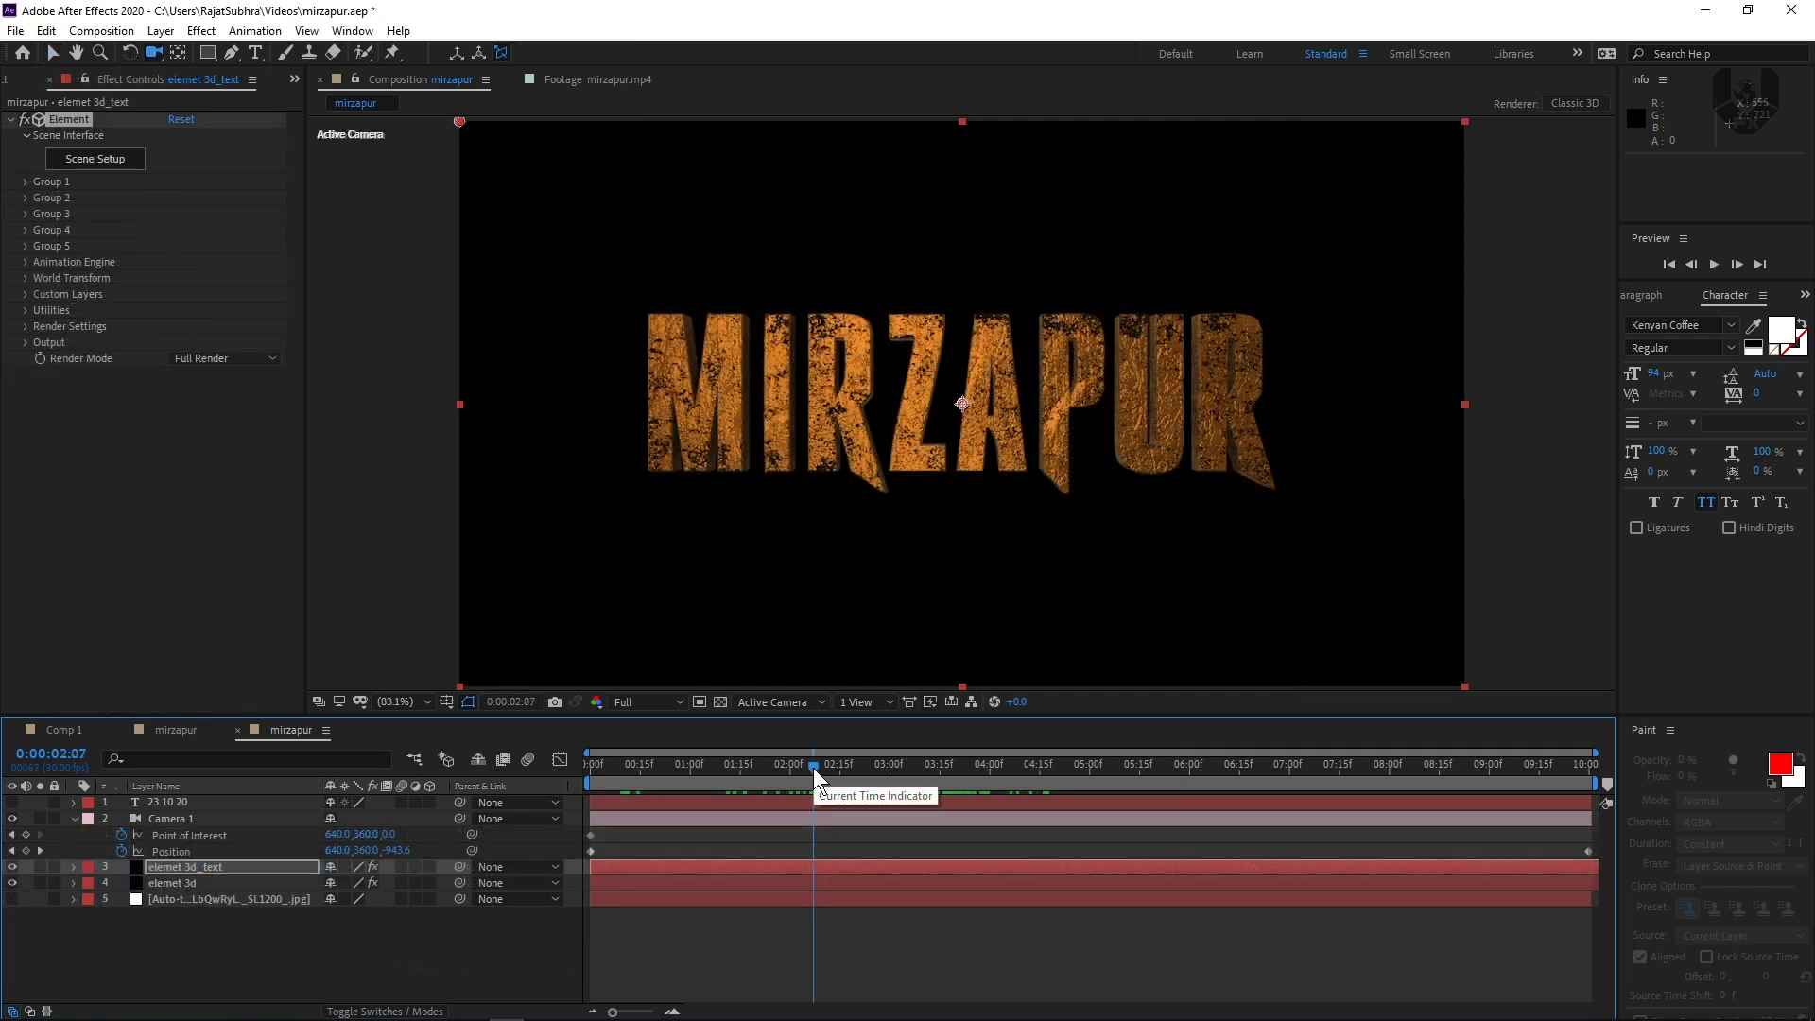
Reveal both title layers' keyframes and scrub through MIRZAPUR's flip-in and the 4:20 transition.
left_click_drag(813, 767, 552, 791)
left_click(253, 881, "ctrl")
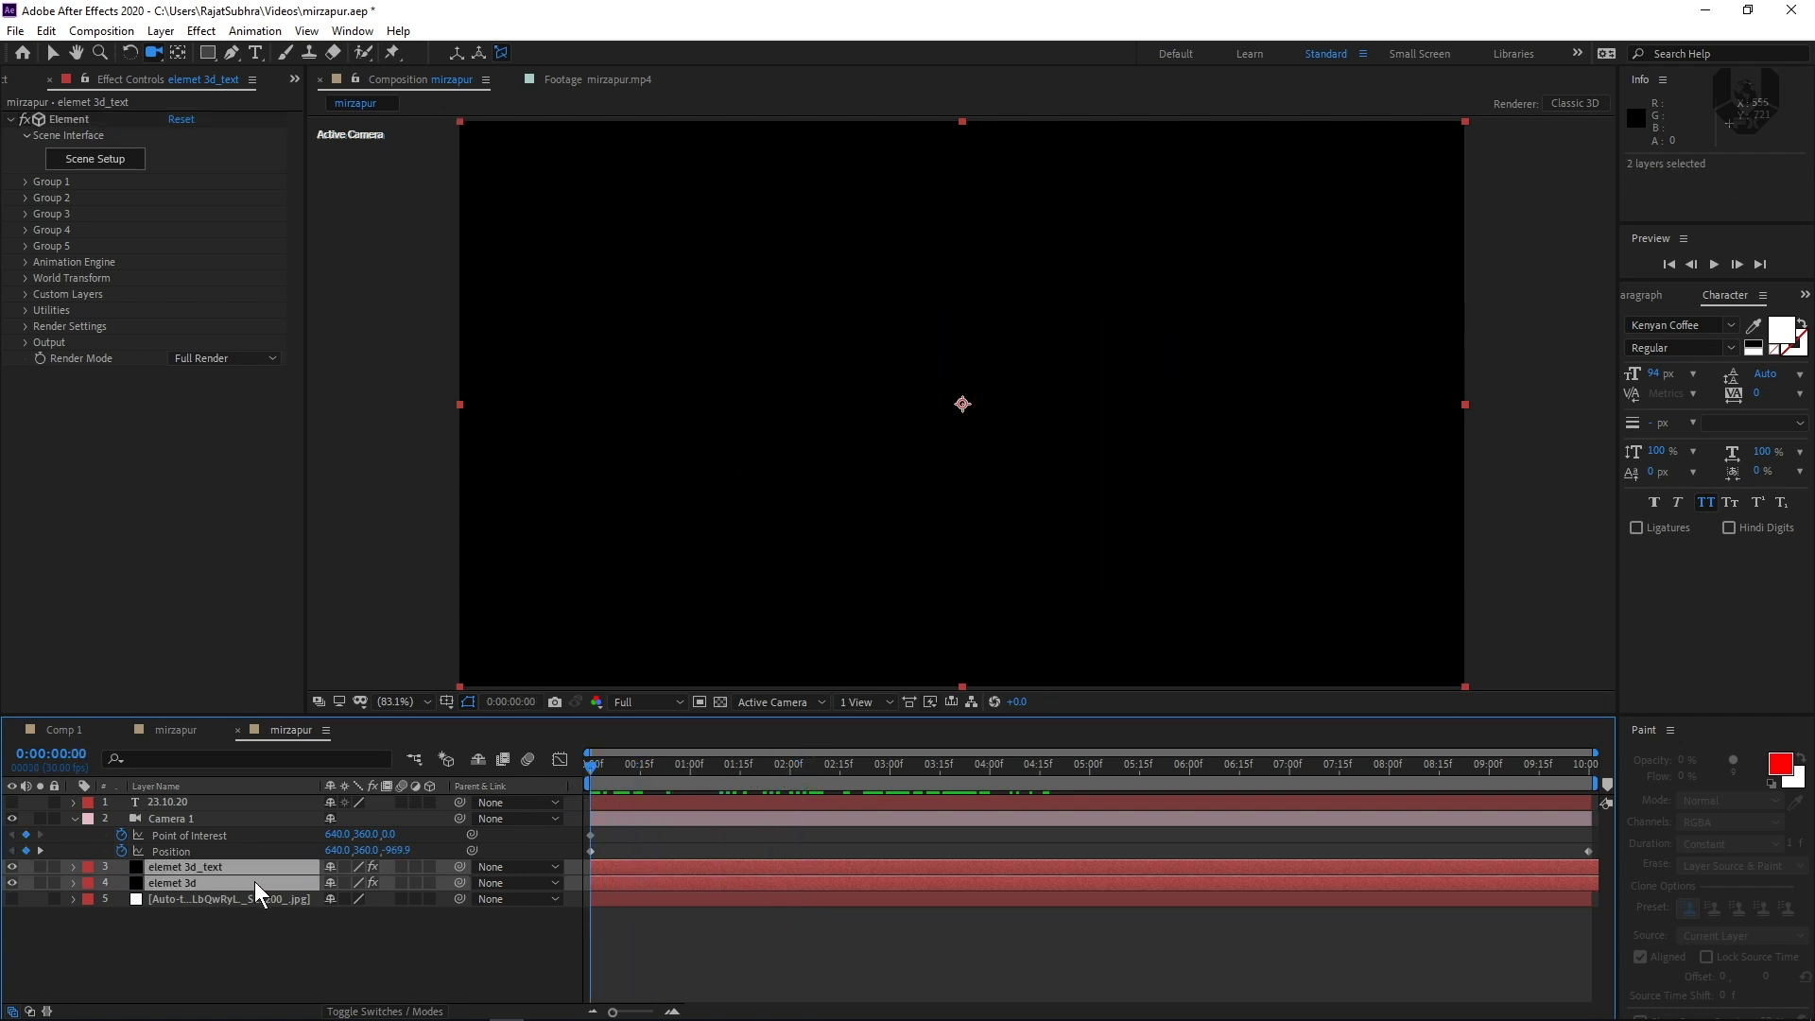
key("u")
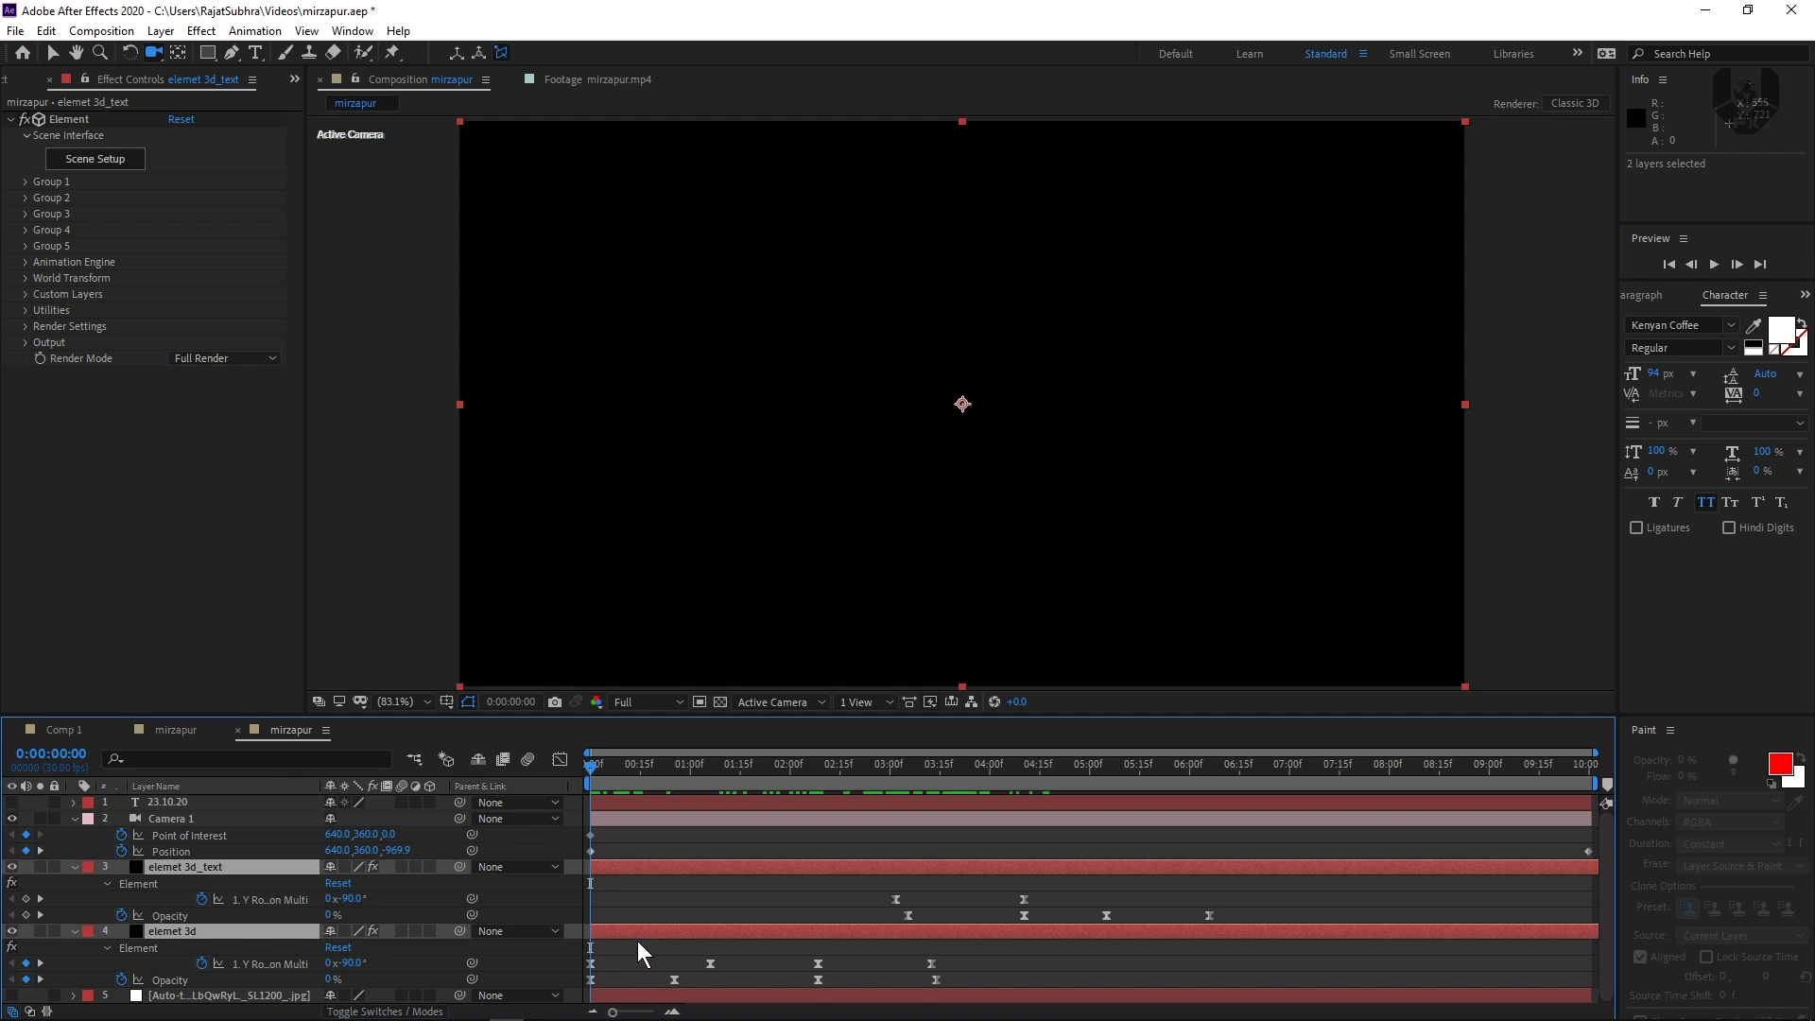
left_click_drag(597, 769, 905, 770)
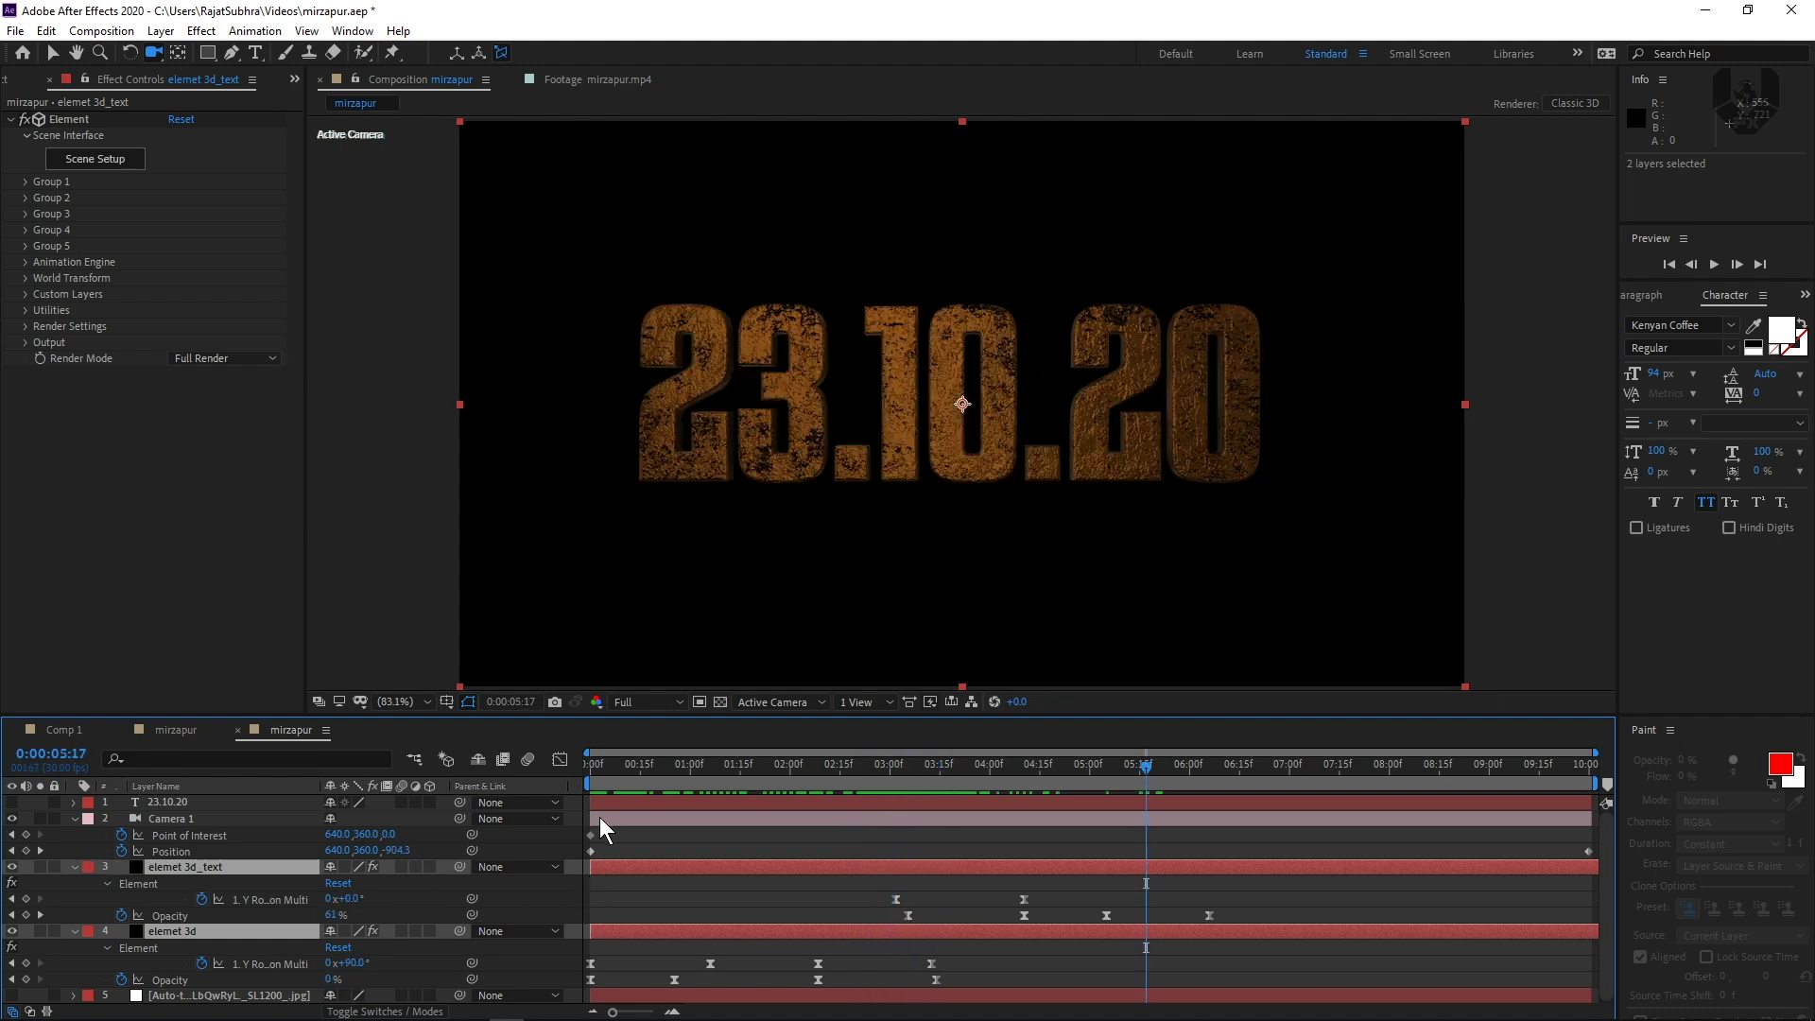
left_click_drag(852, 776, 1121, 785)
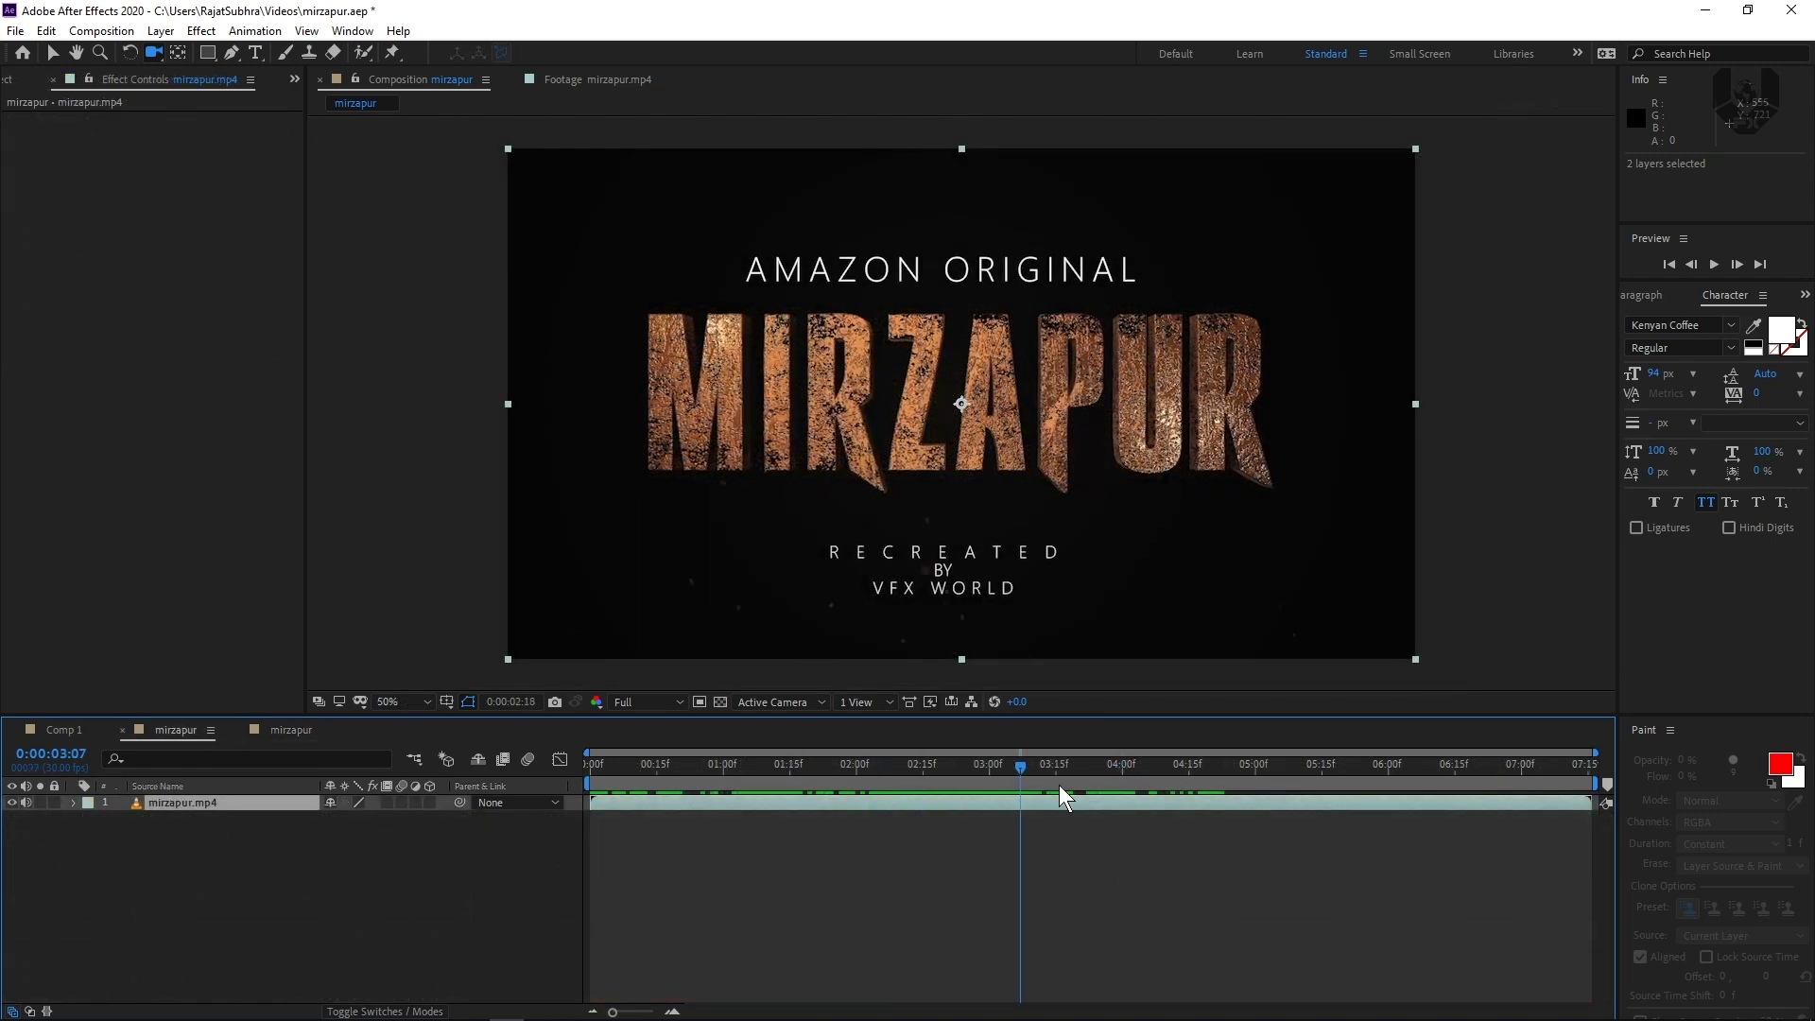
Drop the Blender - floating fire particles.mp4 clip into the 3D mirzapur composition.
left_click_drag(1169, 779, 1022, 770)
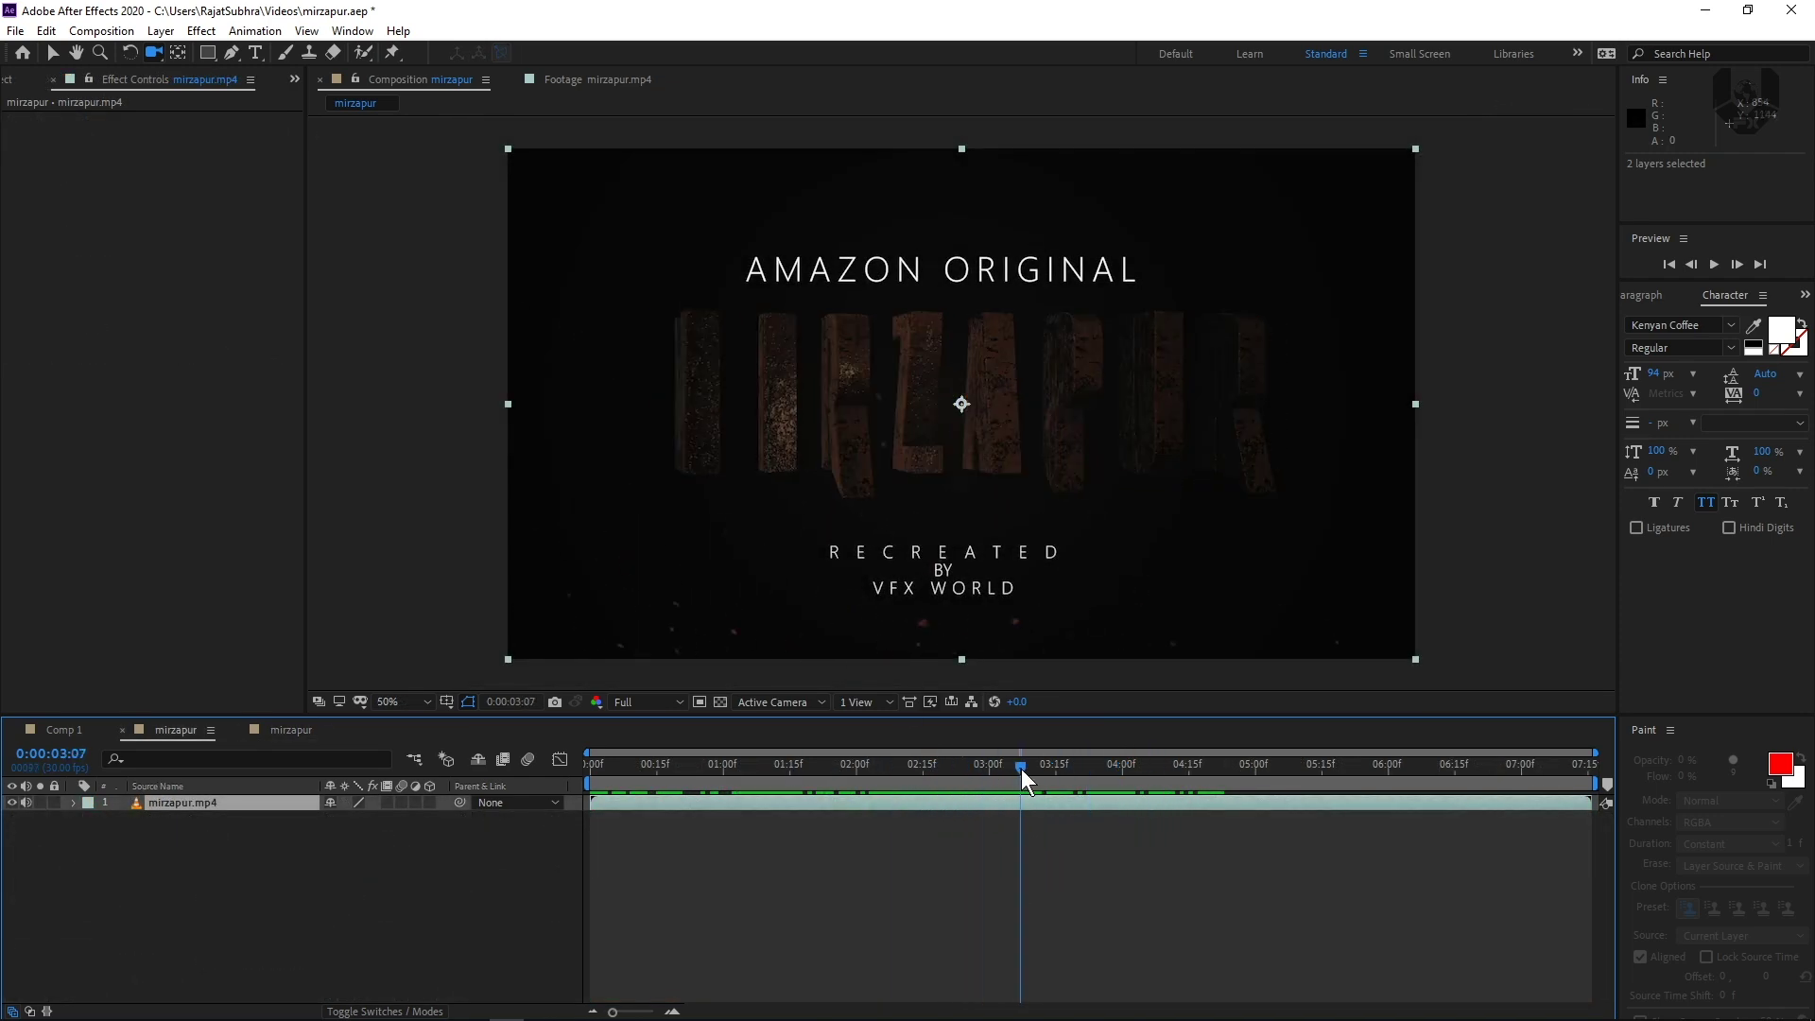
left_click(309, 730)
left_click(29, 80)
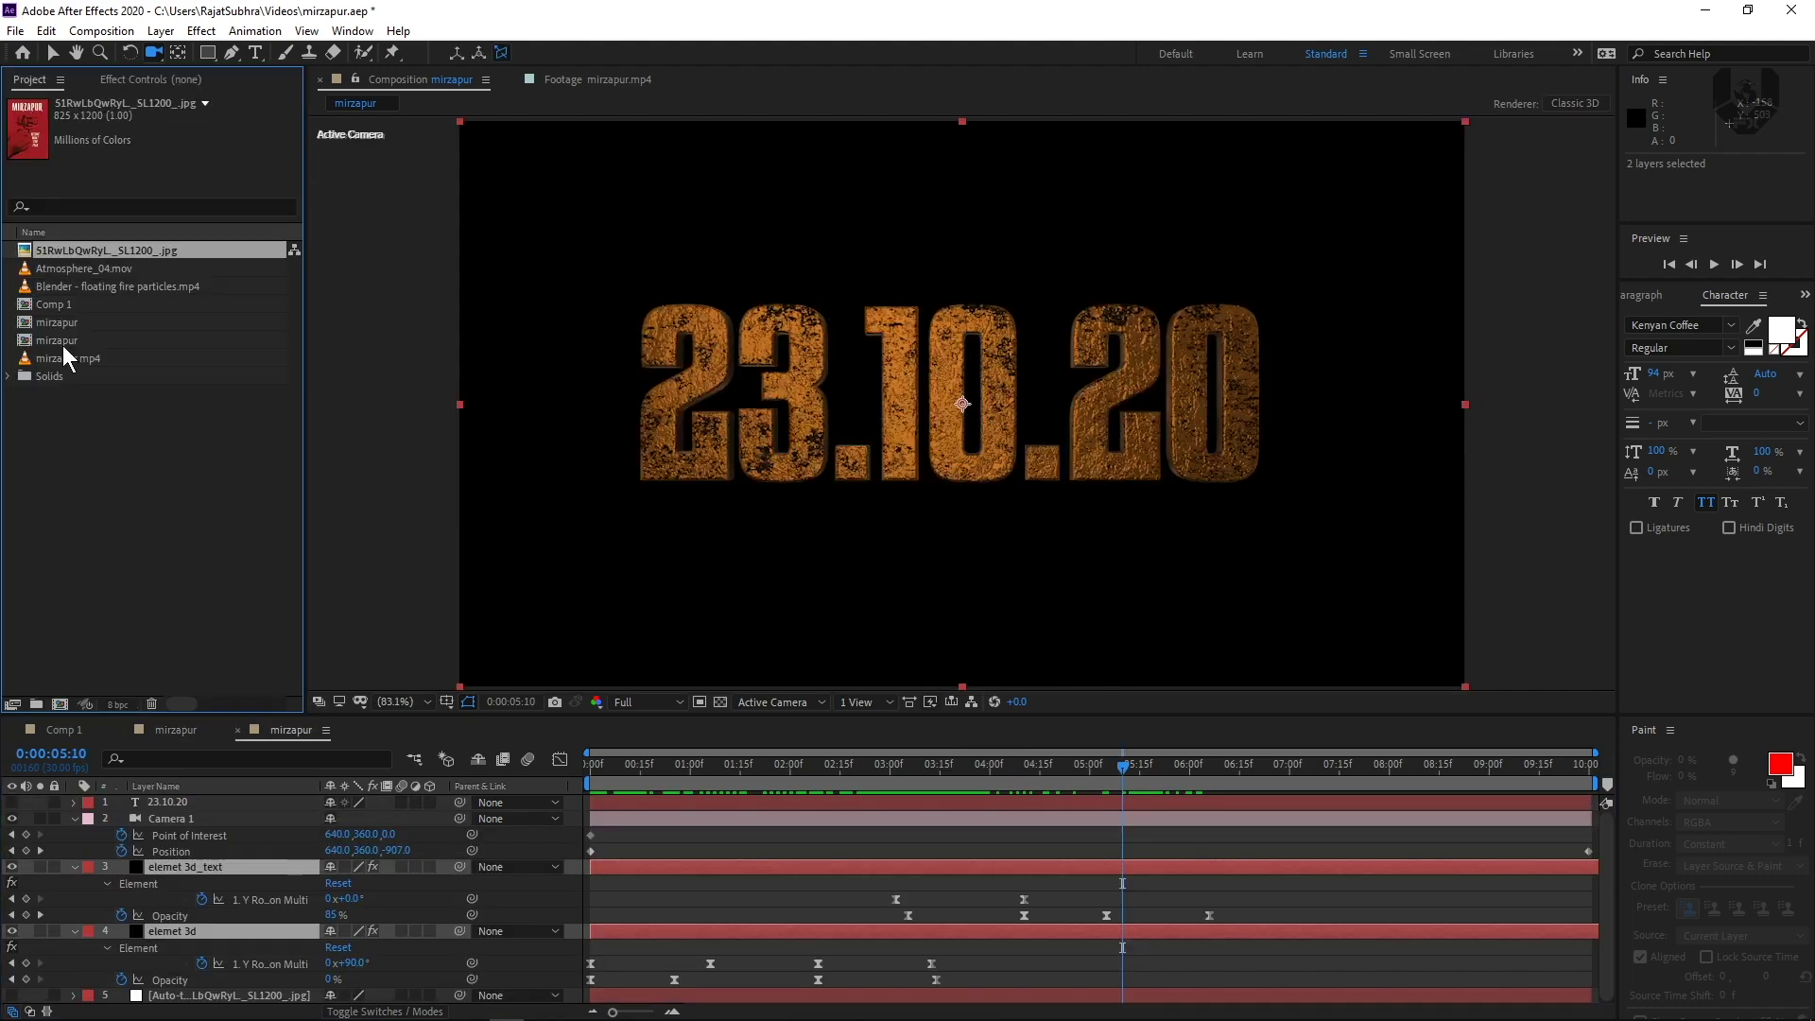
left_click(133, 287)
left_click_drag(142, 285, 853, 802)
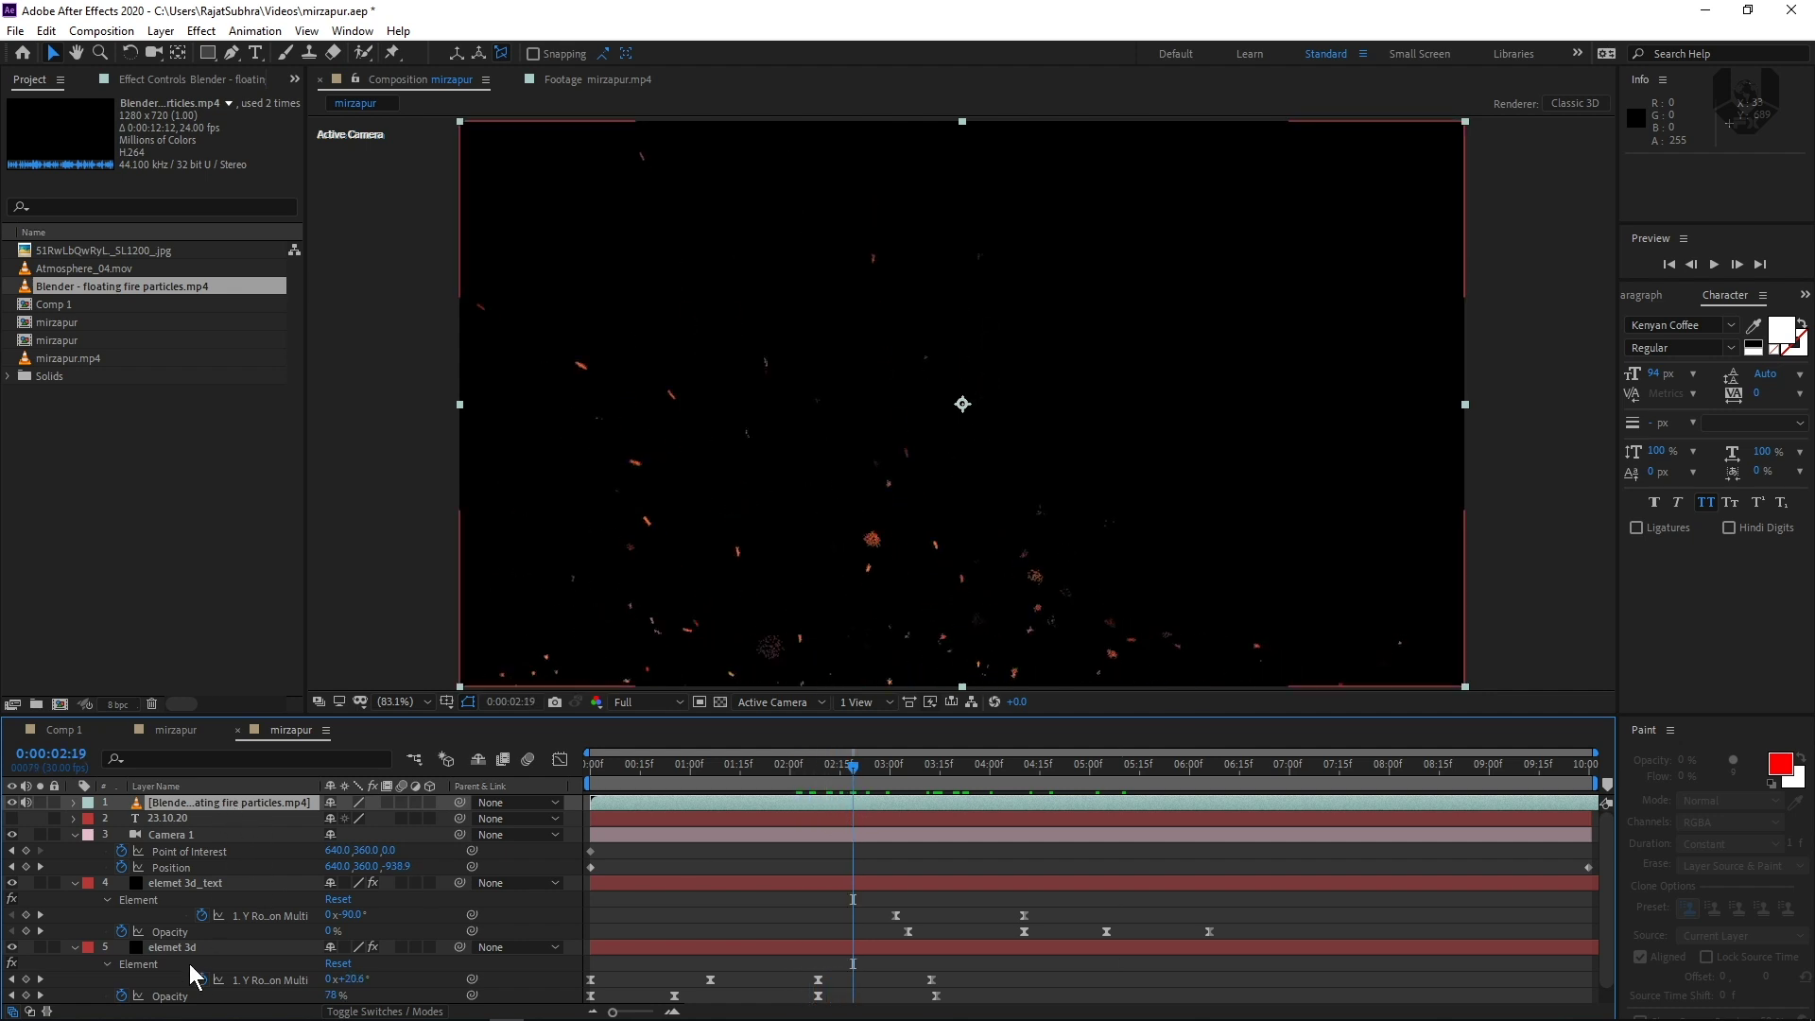
Set the fire particles layer's blending mode to Add and preview it over the 23.10.20 title.
left_click(420, 1013)
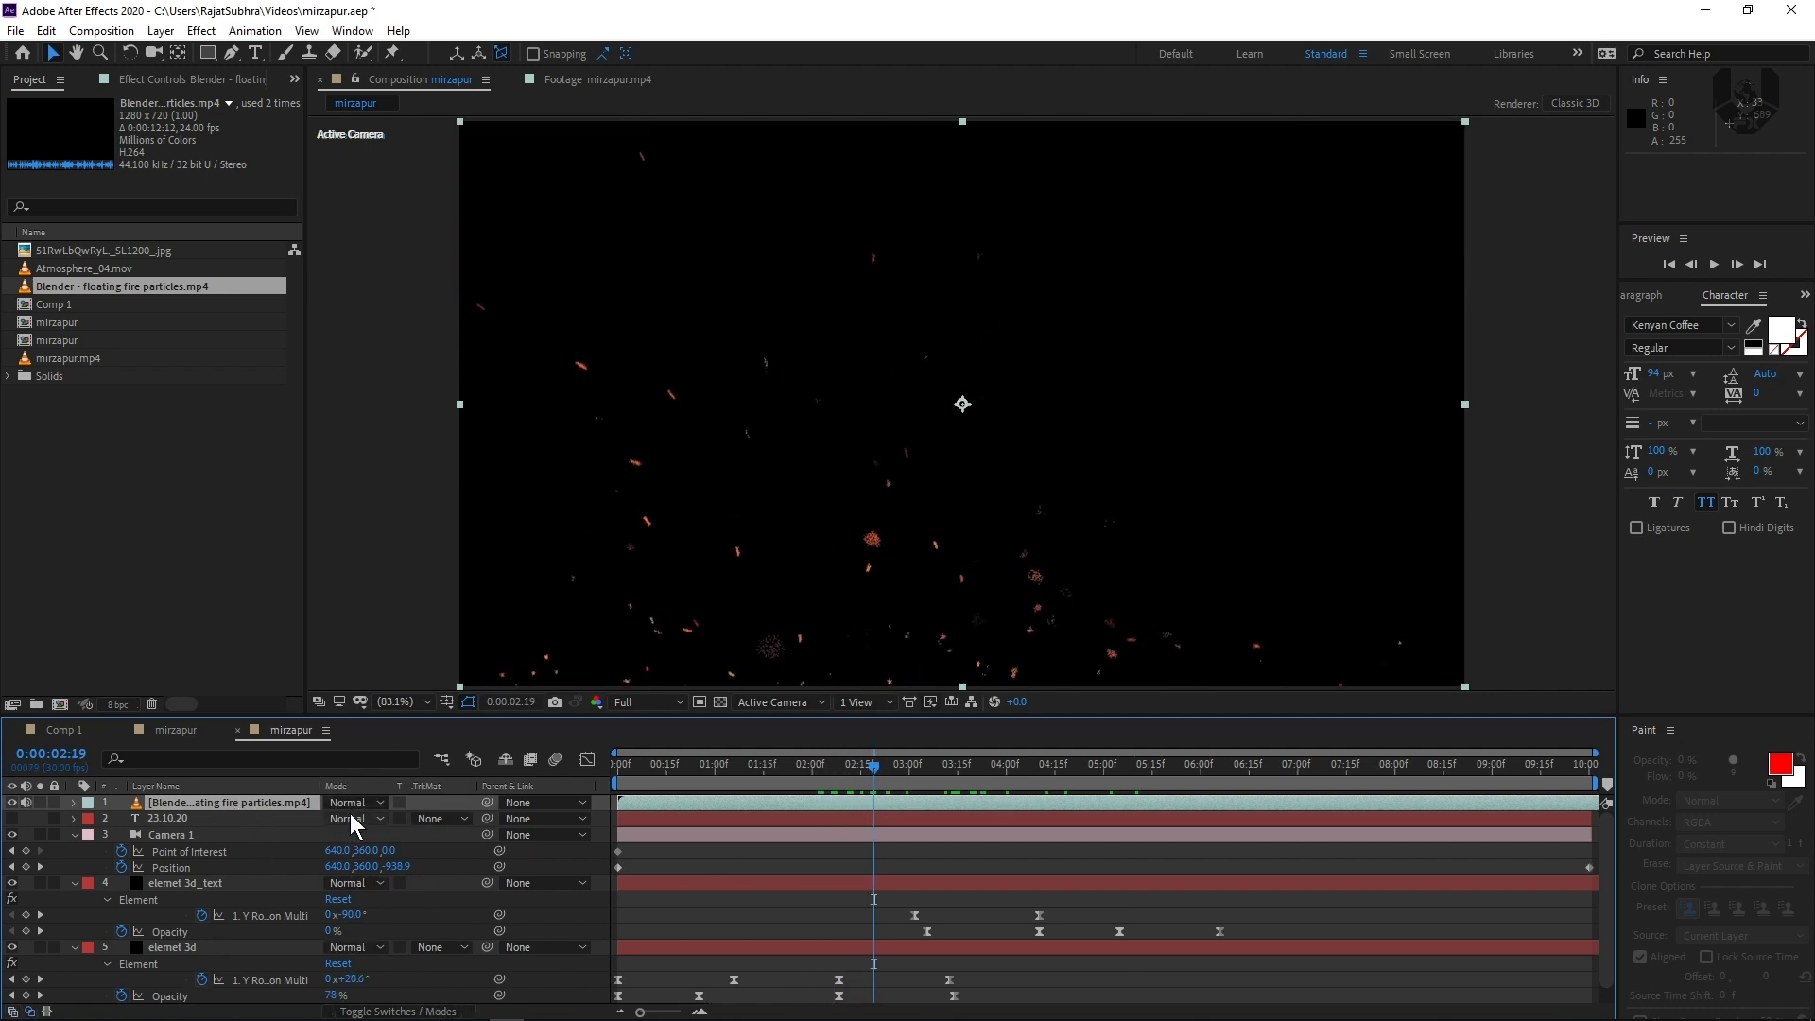
left_click(350, 803)
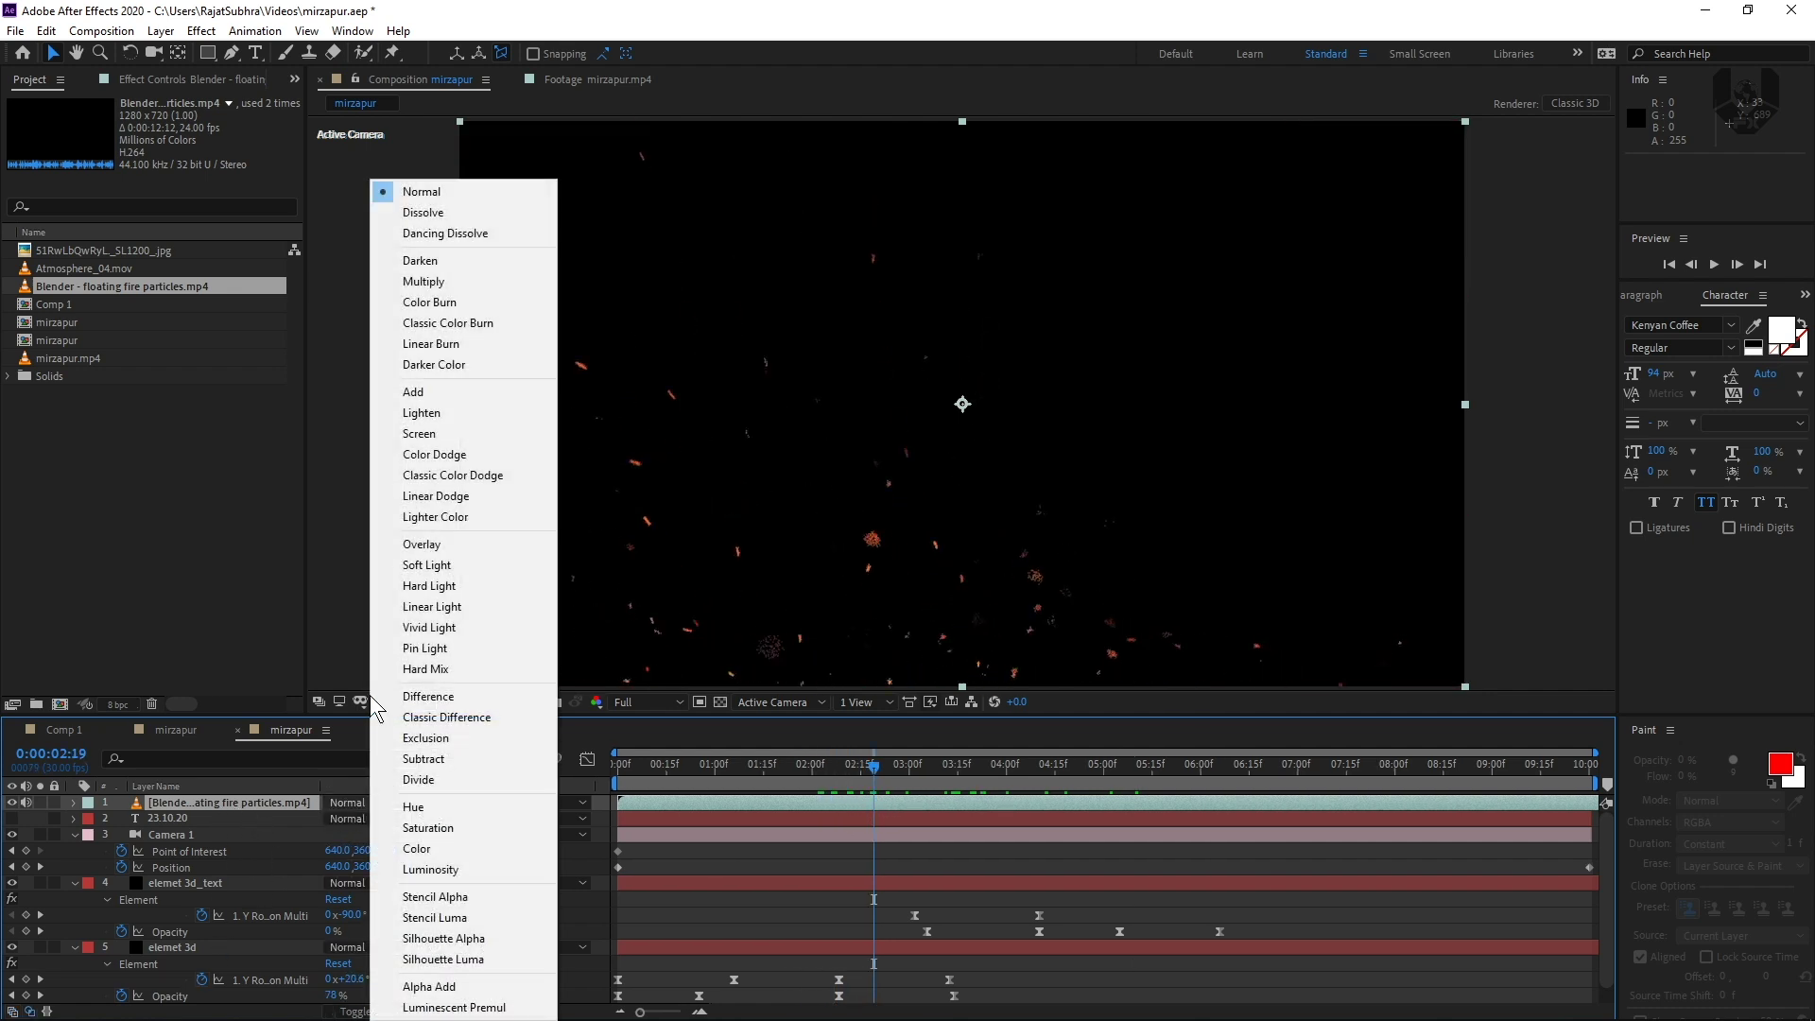
left_click(444, 400)
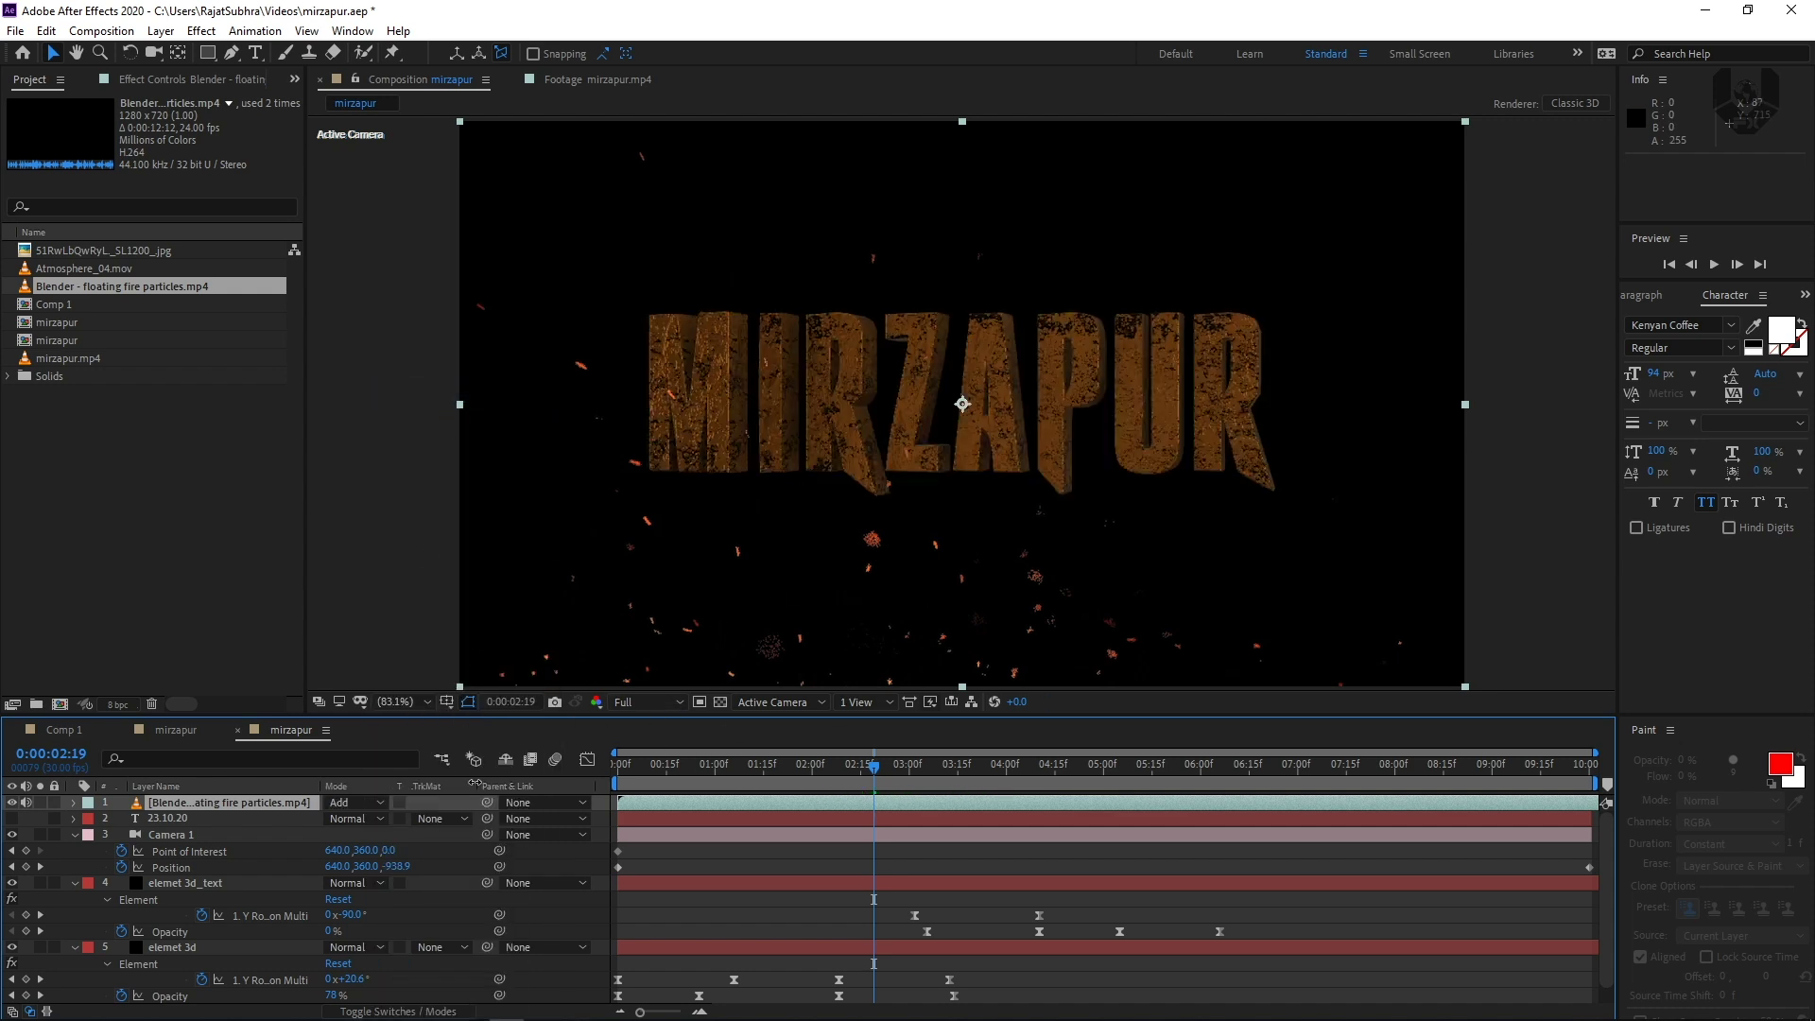
left_click_drag(894, 762, 961, 764)
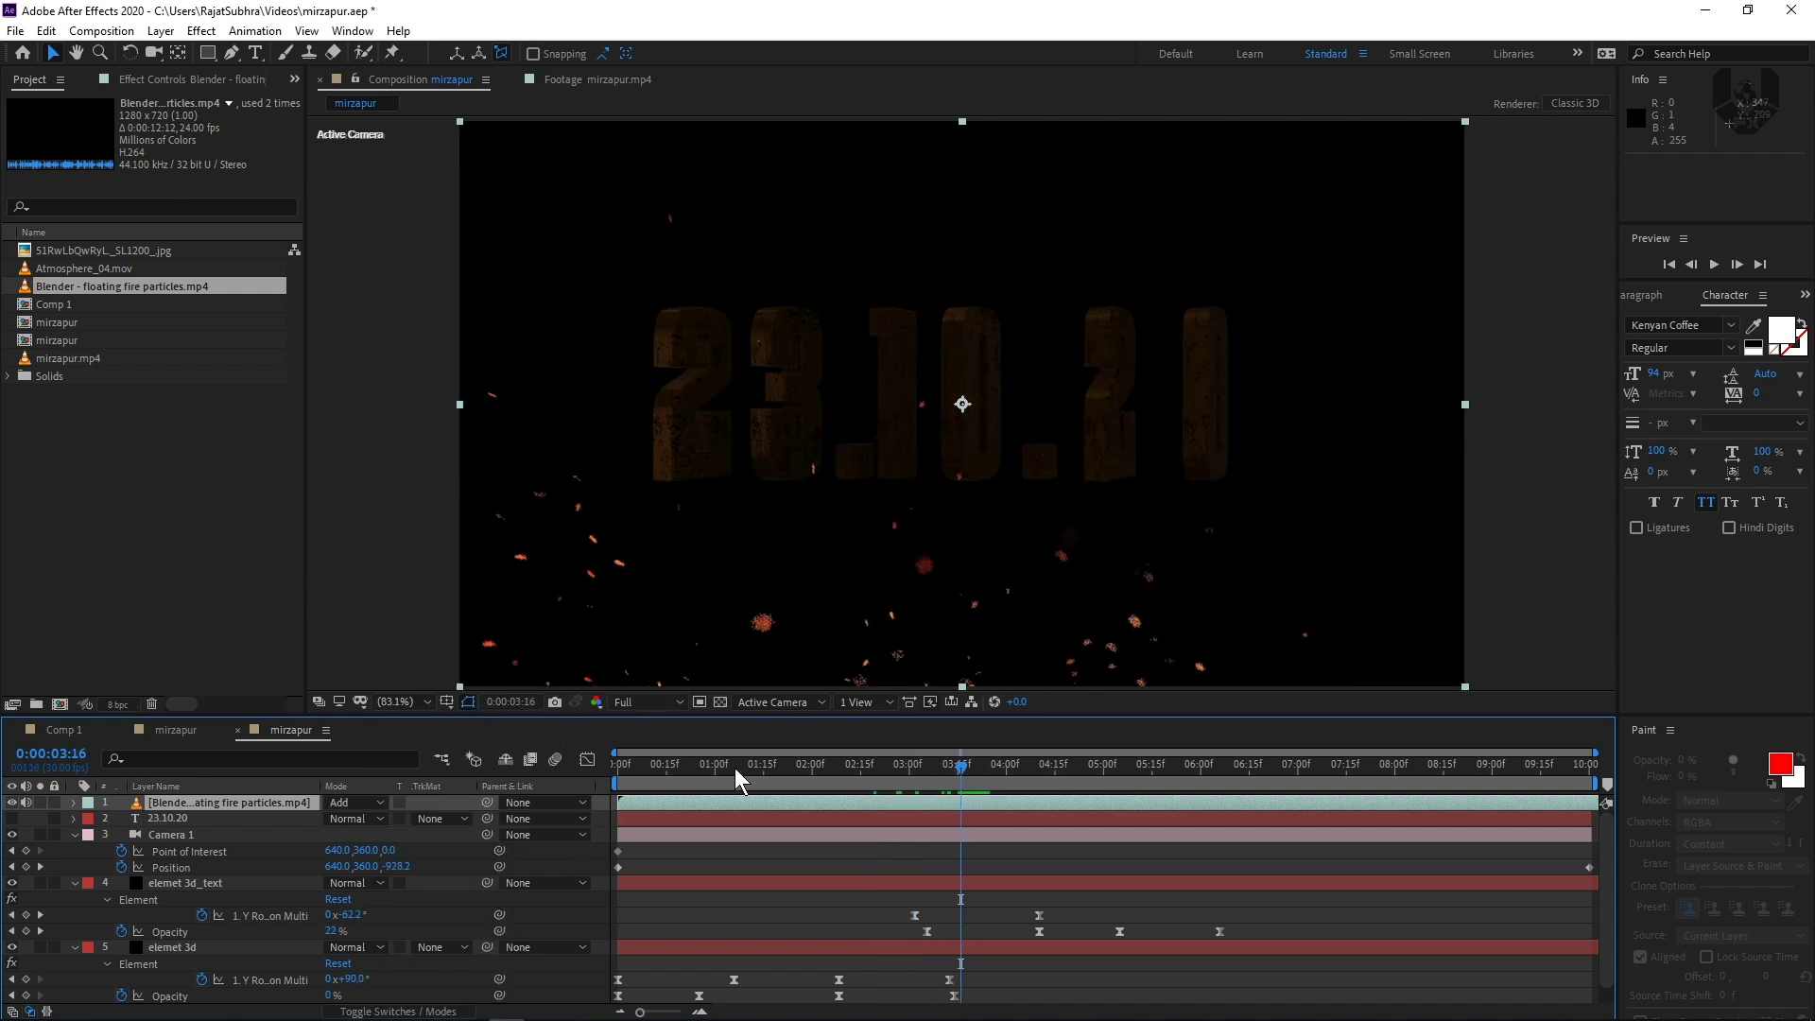
left_click(198, 83)
Darken the fire particles with Curves on the RGB and Blue channels and soften them with Gaussian Blur 3.0.
right_click(138, 241)
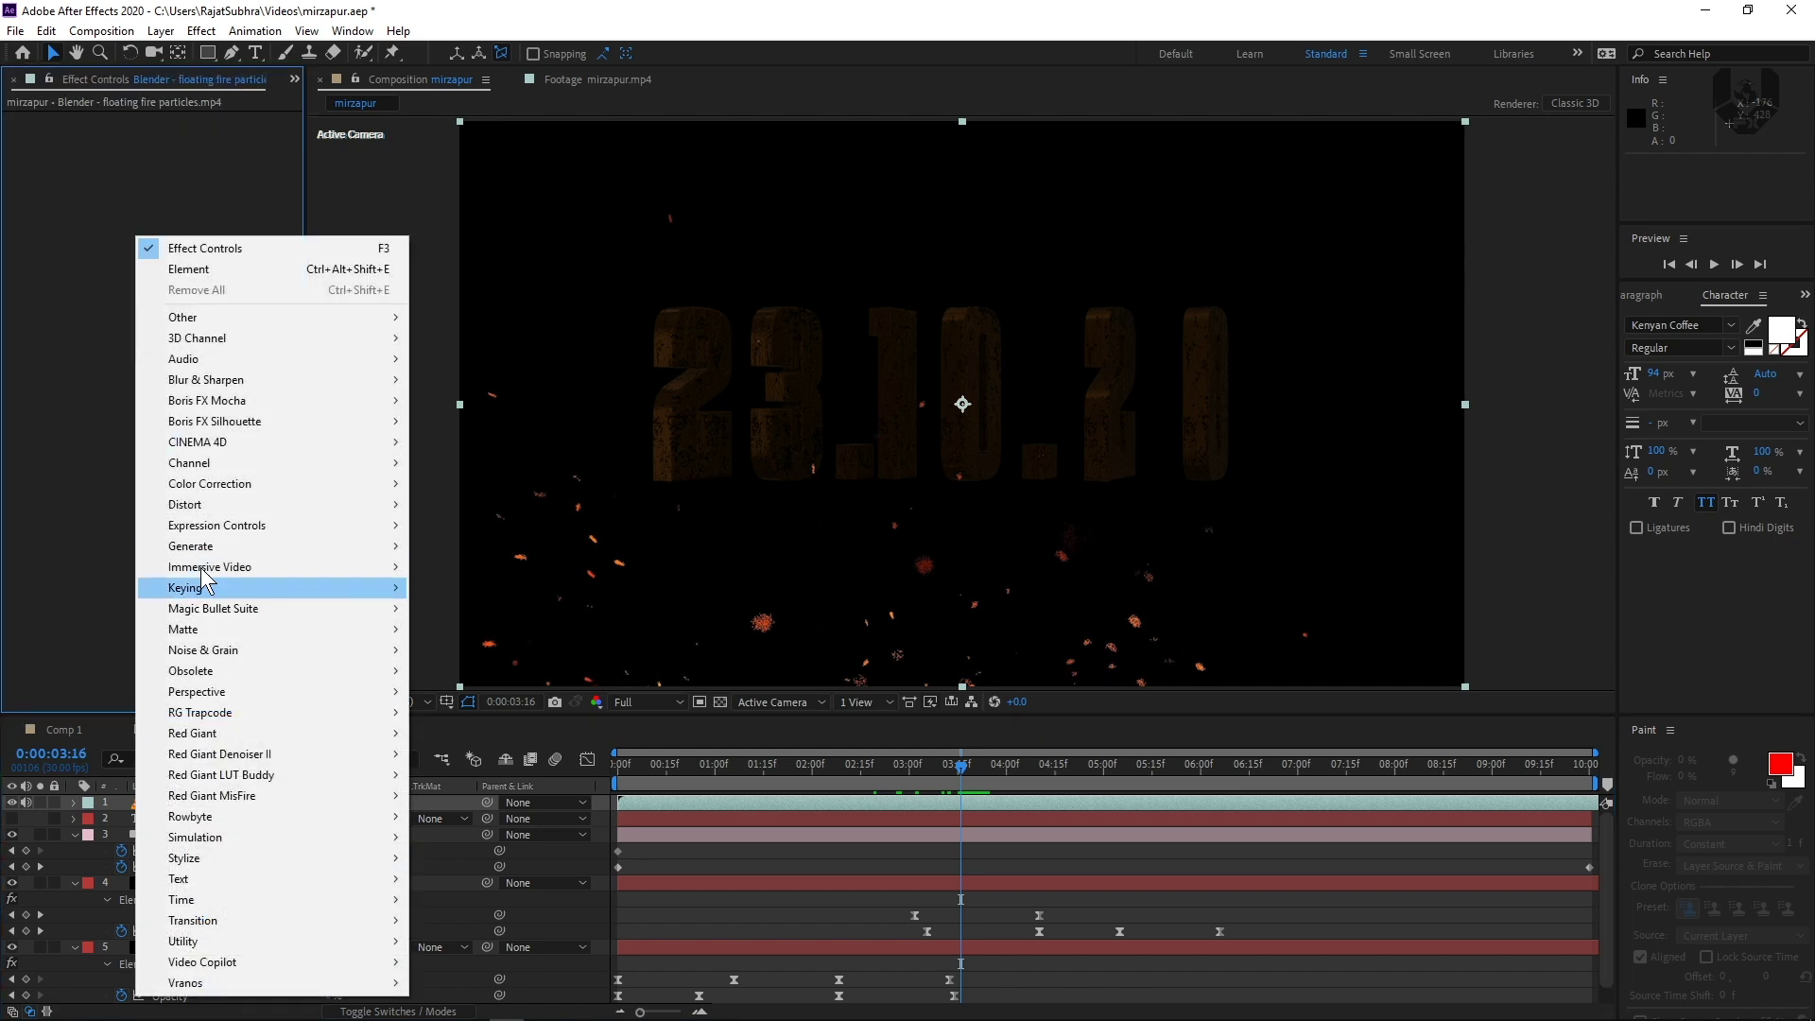
mouse_move(237, 485)
left_click(501, 675)
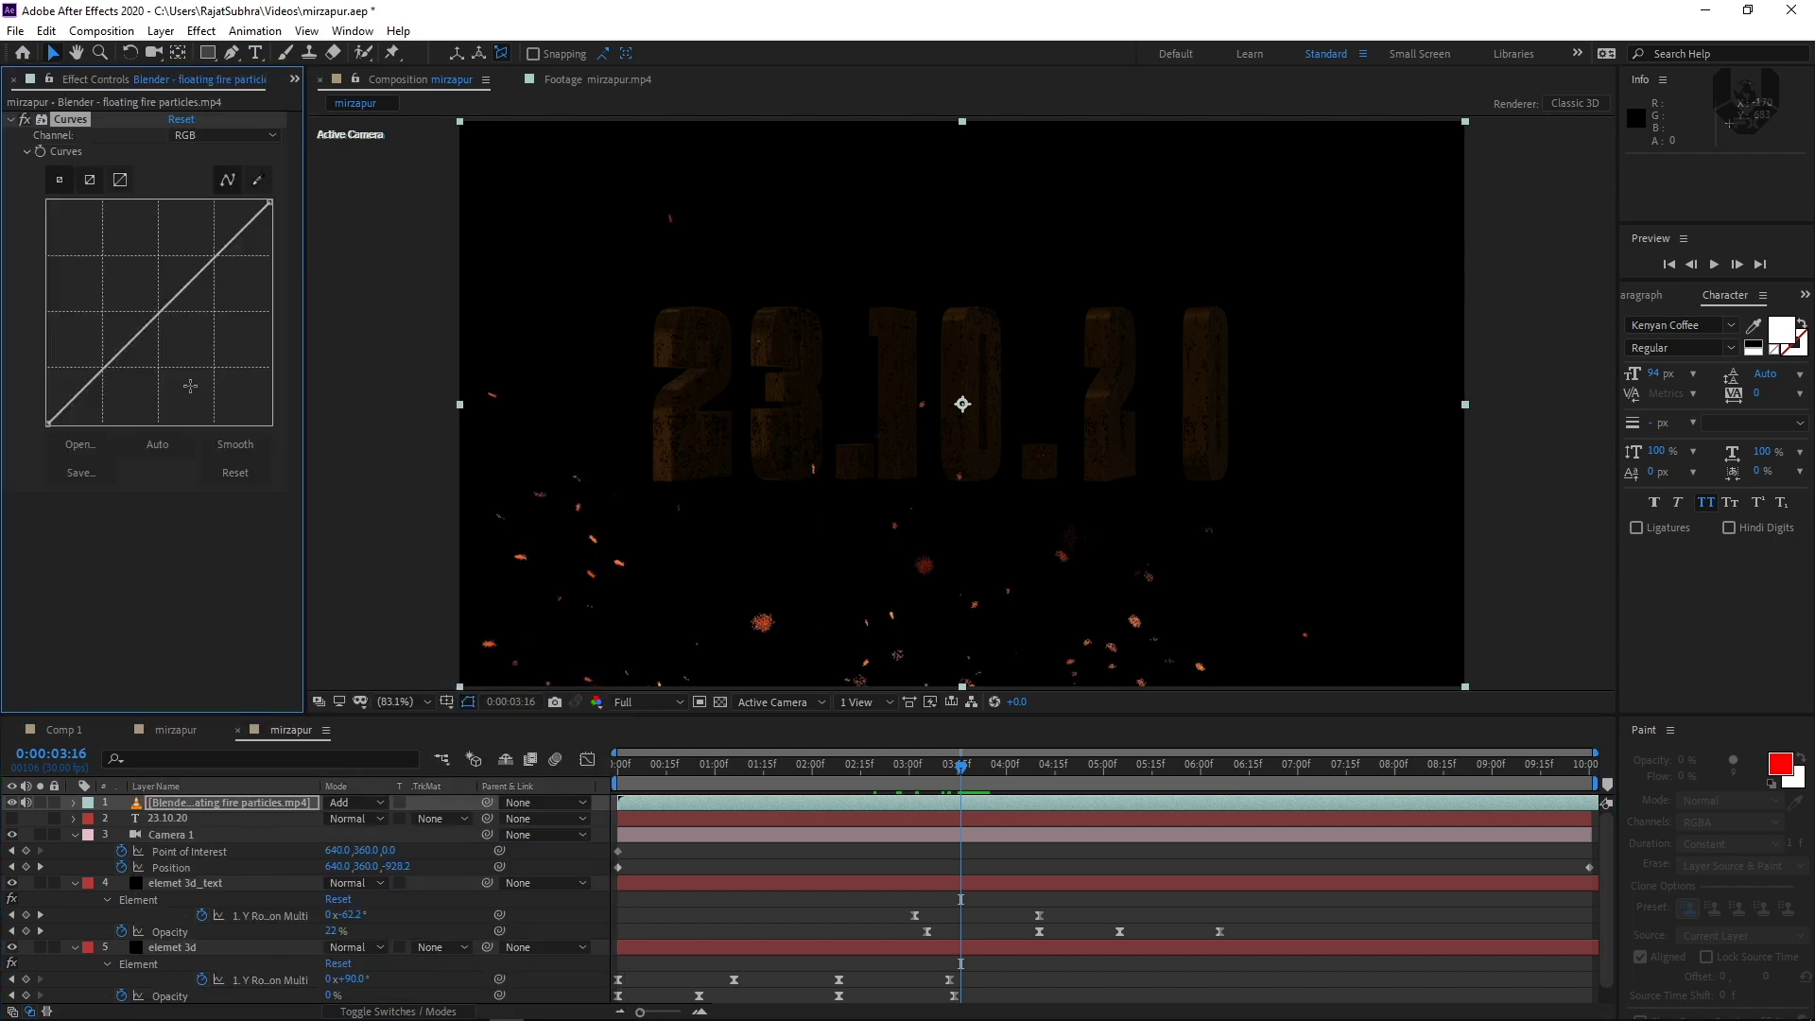
left_click_drag(102, 379, 124, 394)
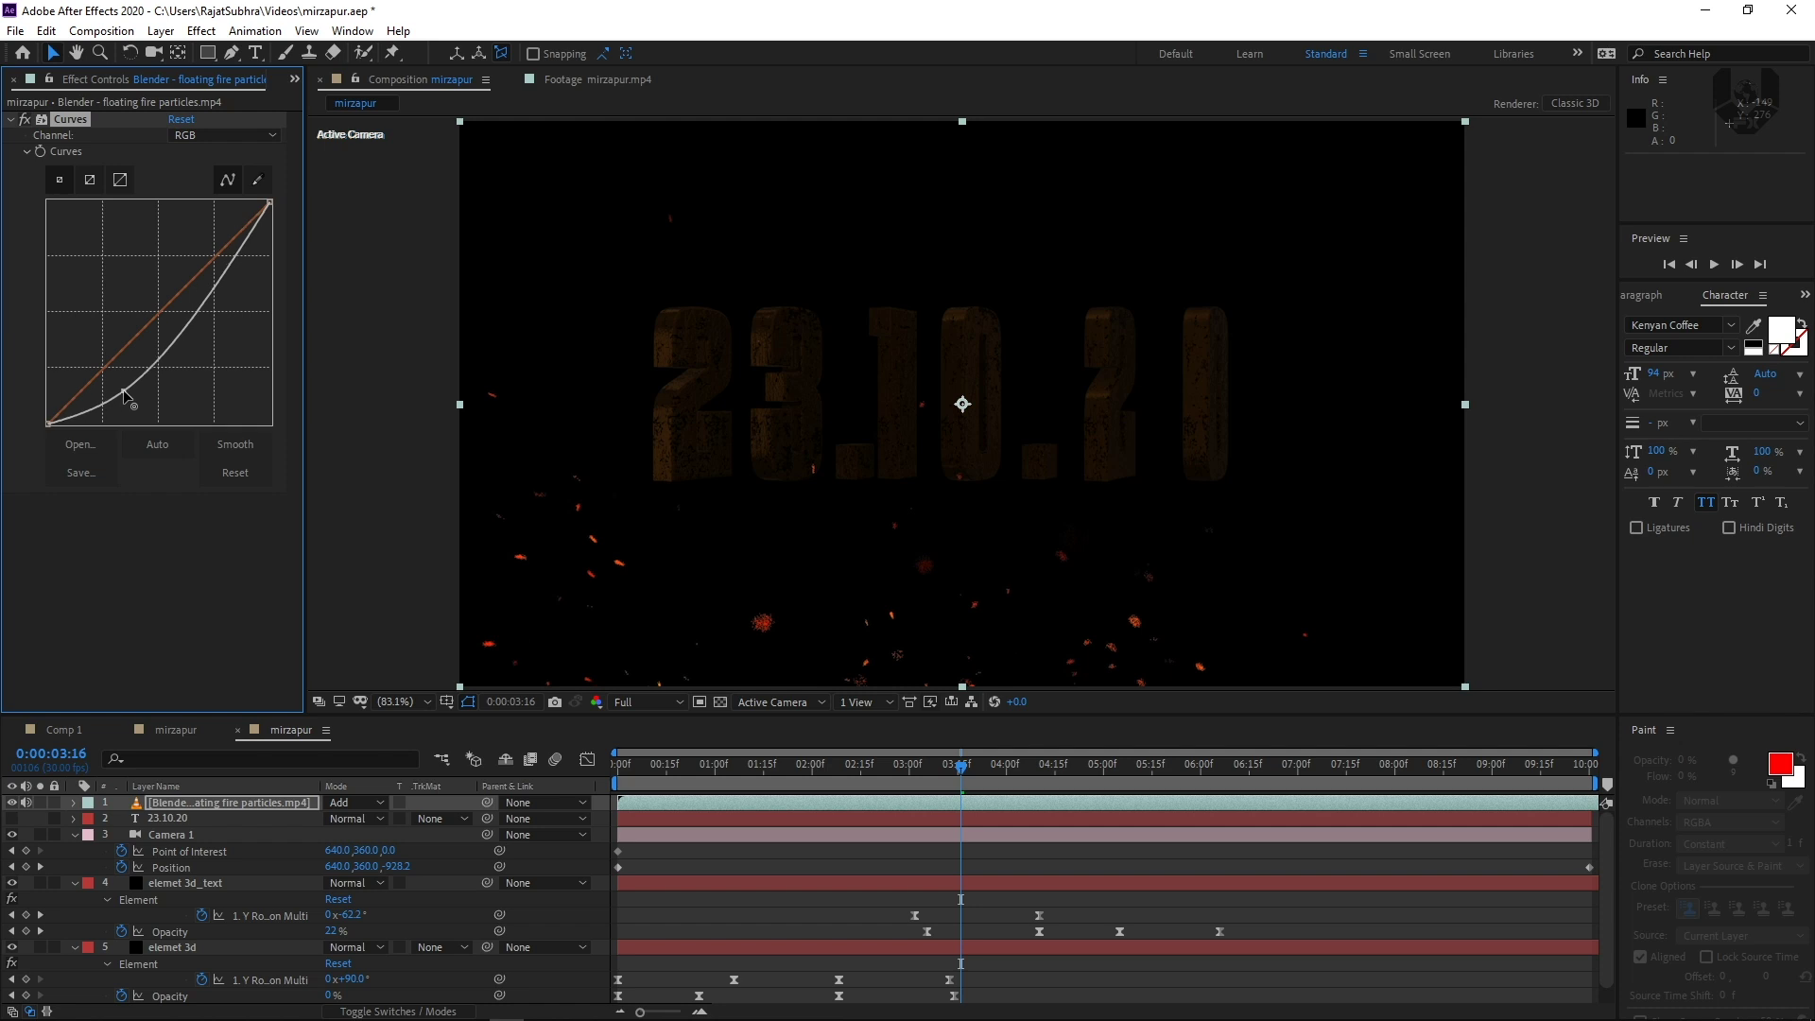
left_click_drag(205, 310, 203, 281)
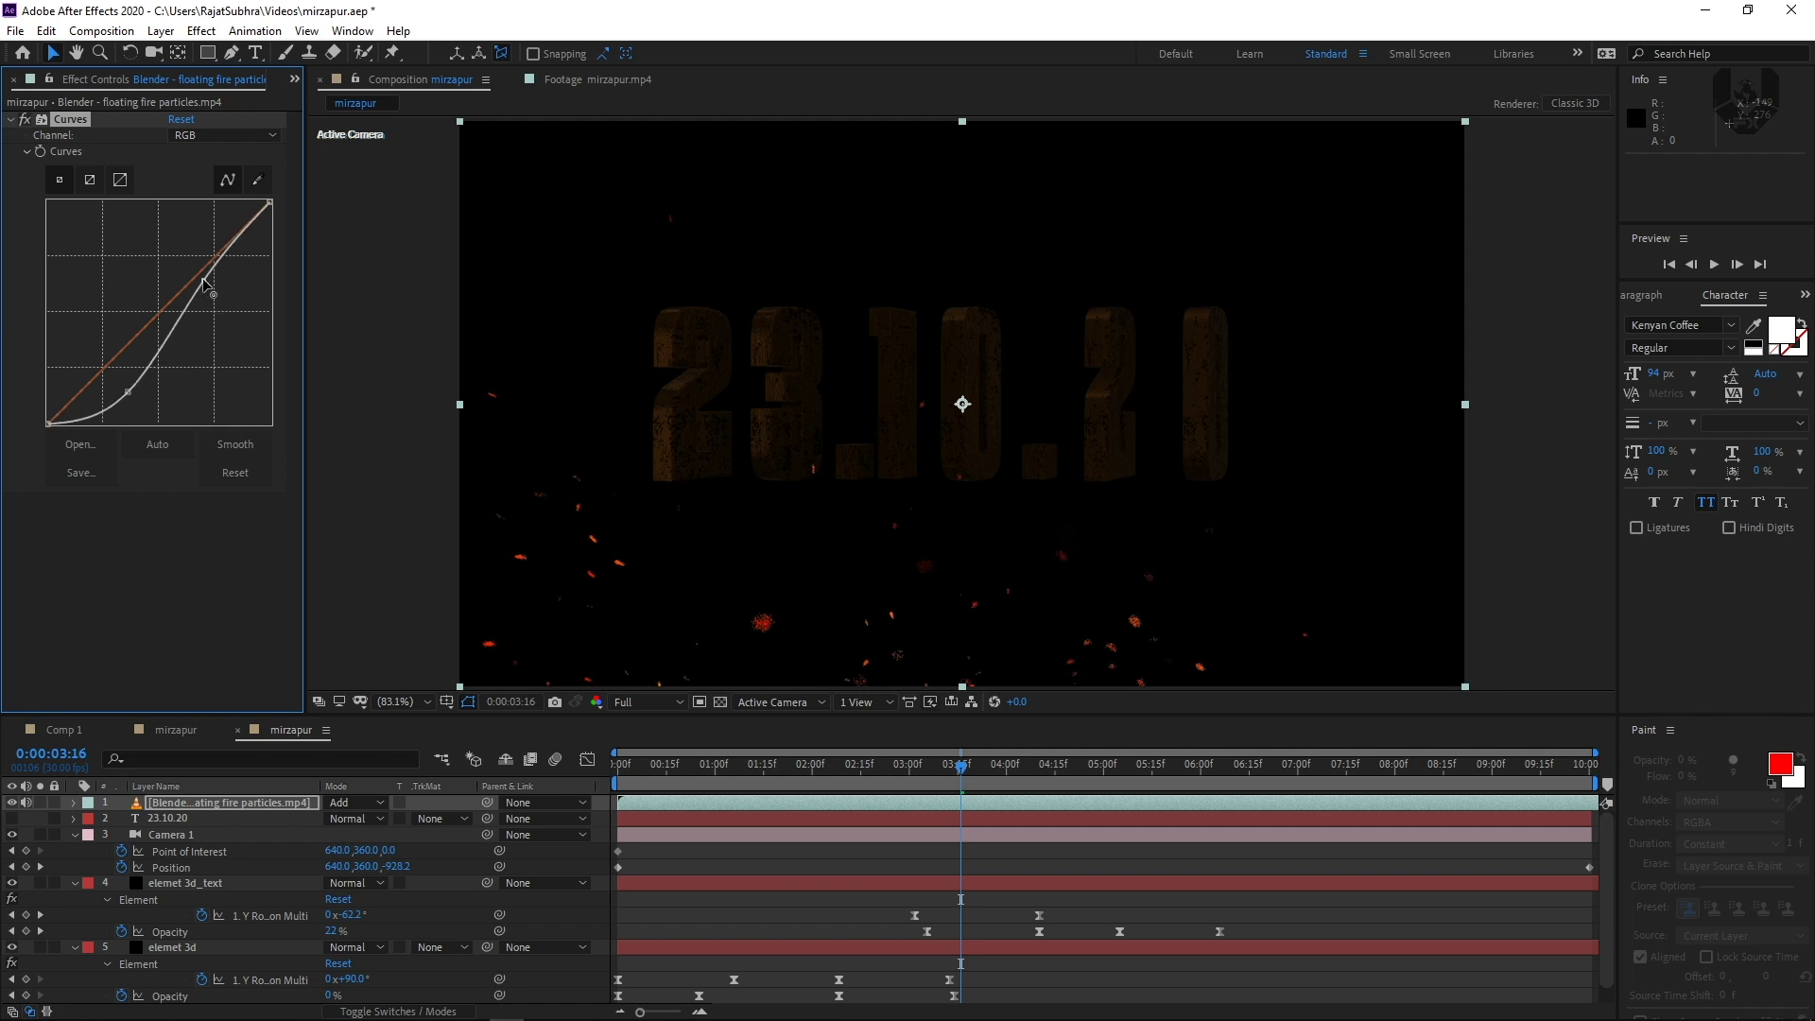
left_click(250, 137)
left_click(208, 221)
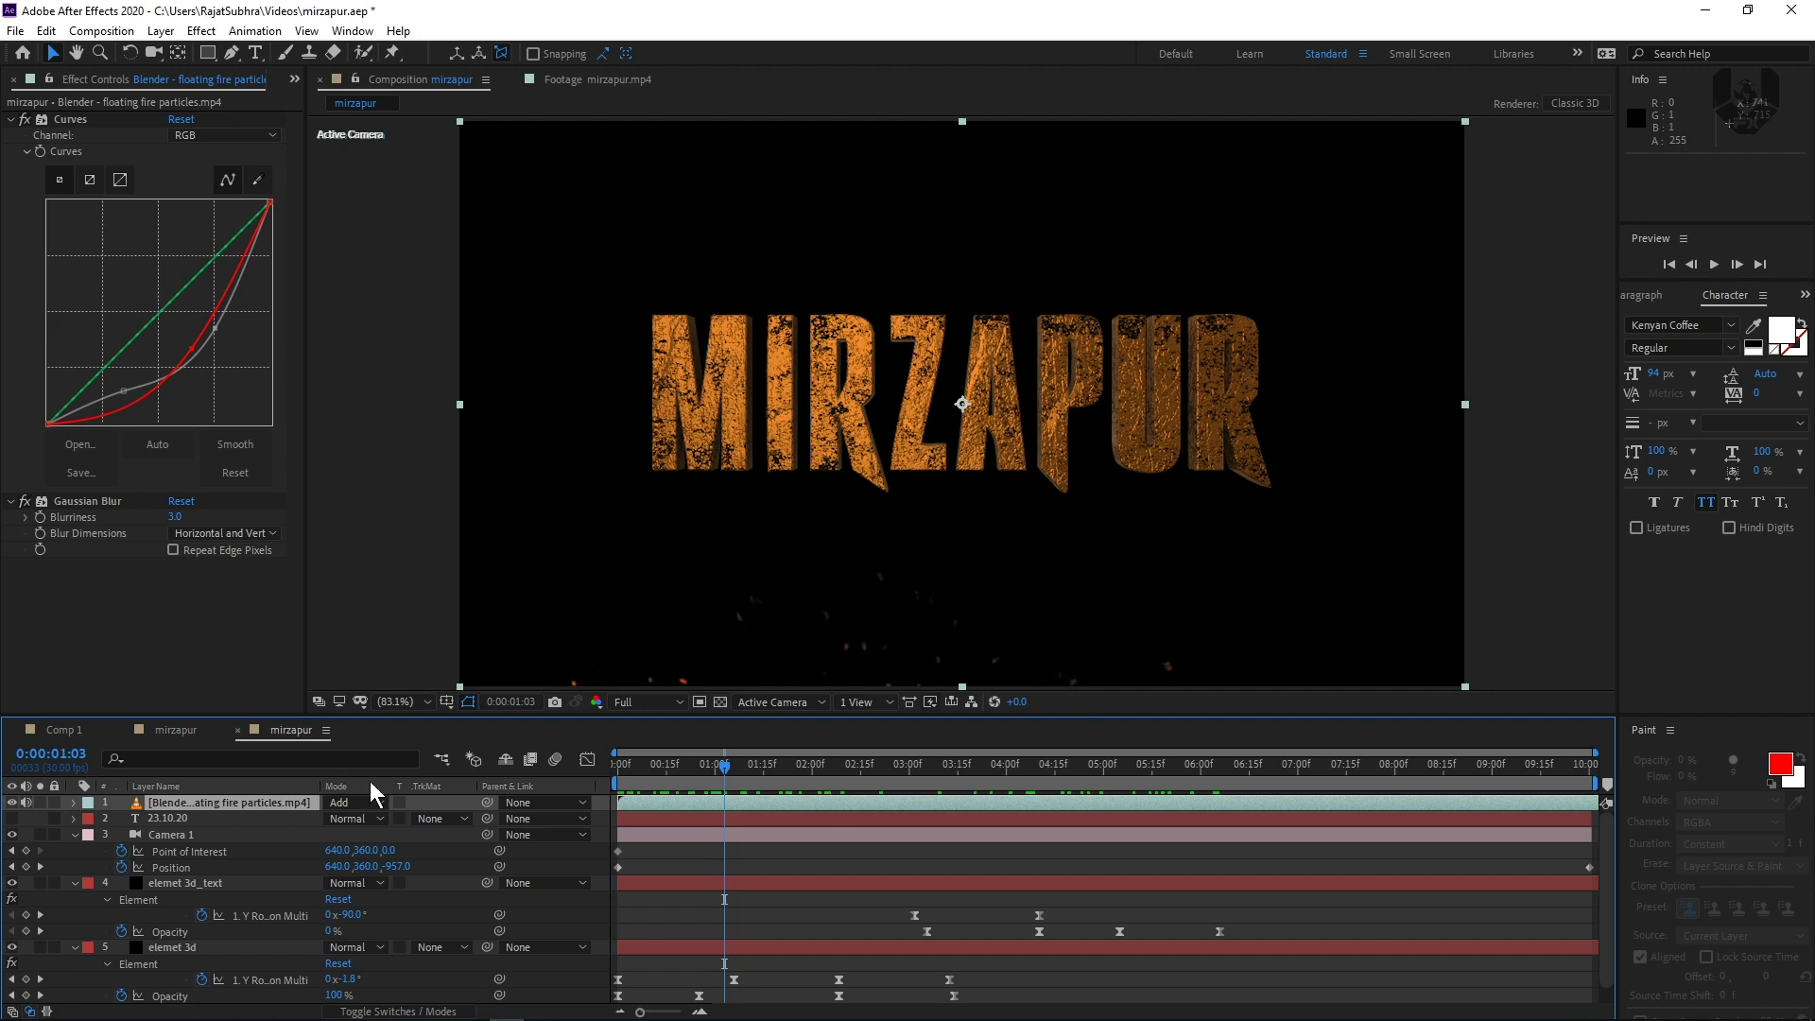
left_click(88, 498)
left_click_drag(741, 773, 1000, 772)
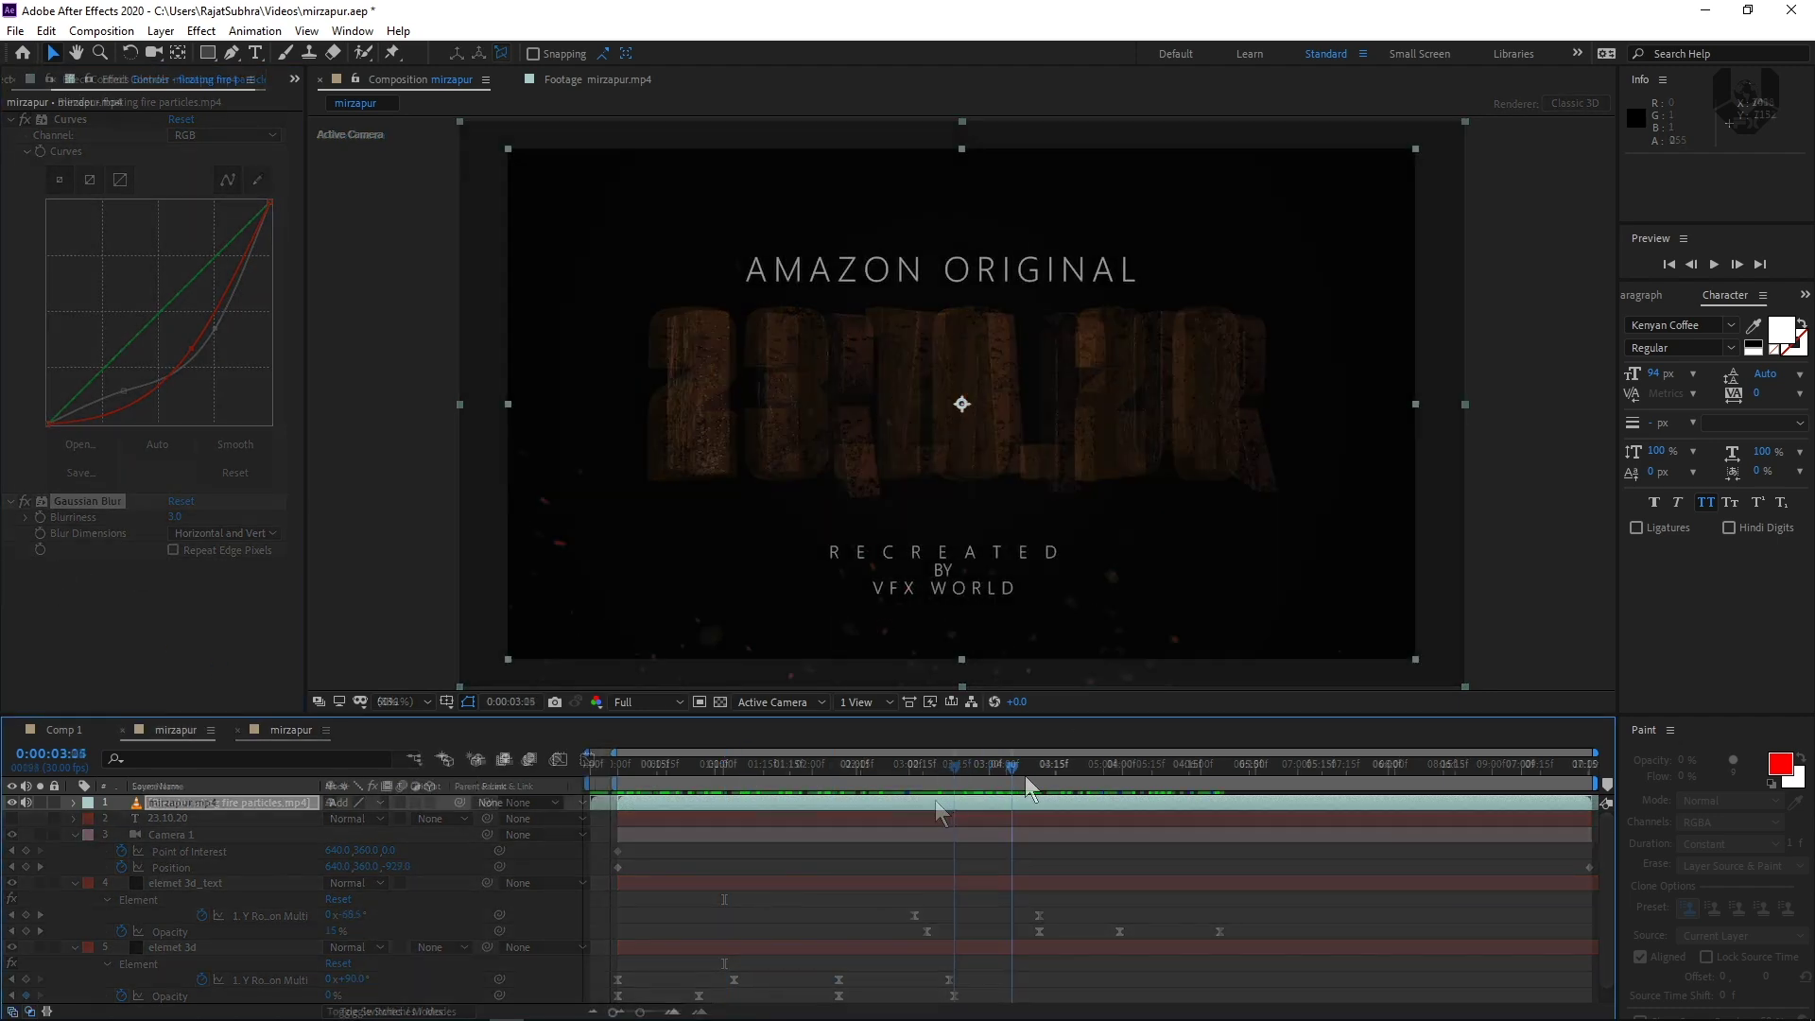